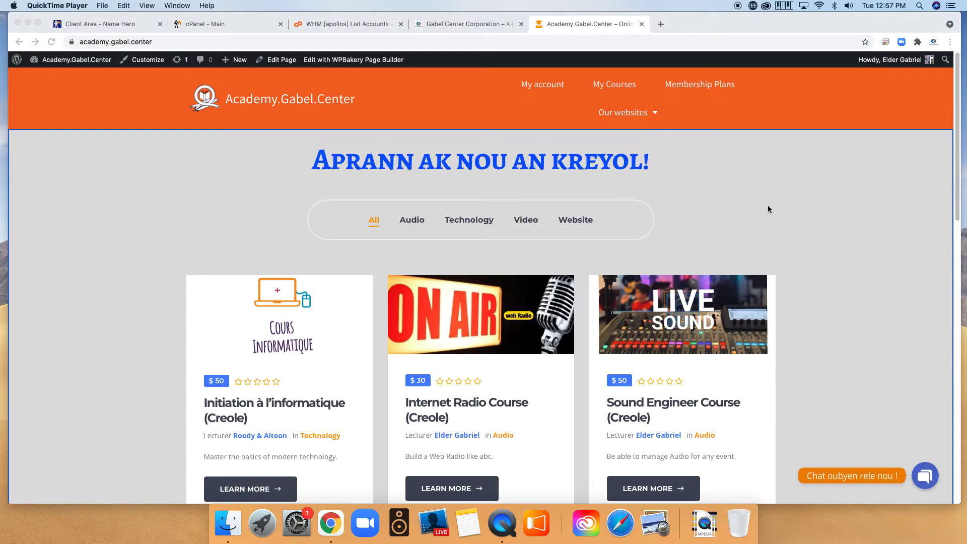
Open the WordPress for Beginner (Creole) course from the homepage's second row of course cards.
{"action": "scroll", "coordinate": [768, 215], "scroll_direction": "down", "scroll_amount": 3}
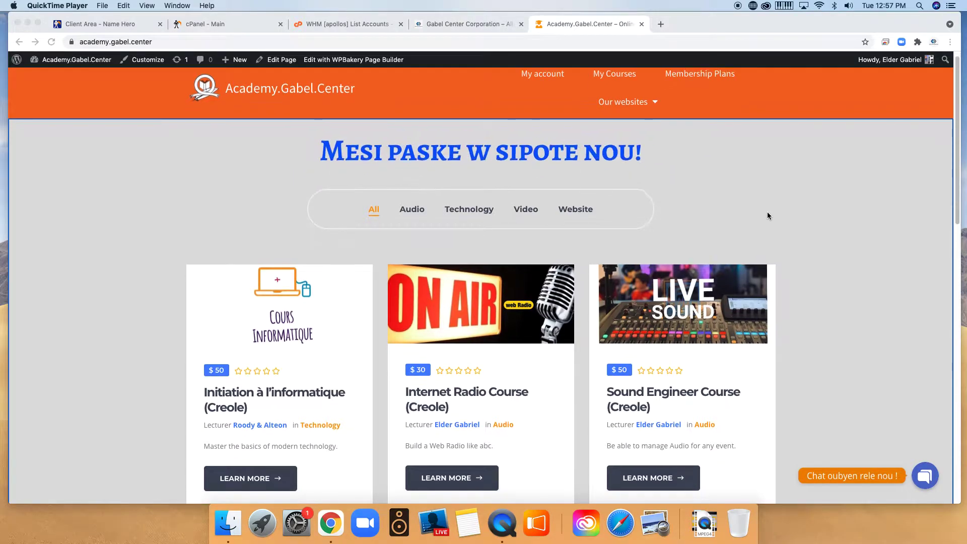
{"action": "scroll", "coordinate": [761, 214], "scroll_direction": "down", "scroll_amount": 4}
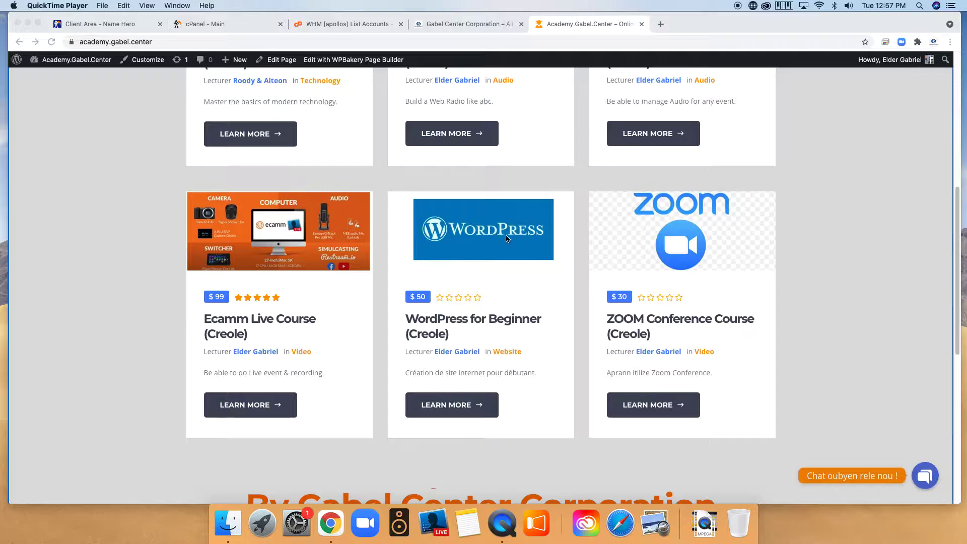
{"action": "left_click", "coordinate": [485, 231]}
{"action": "left_click", "coordinate": [616, 252]}
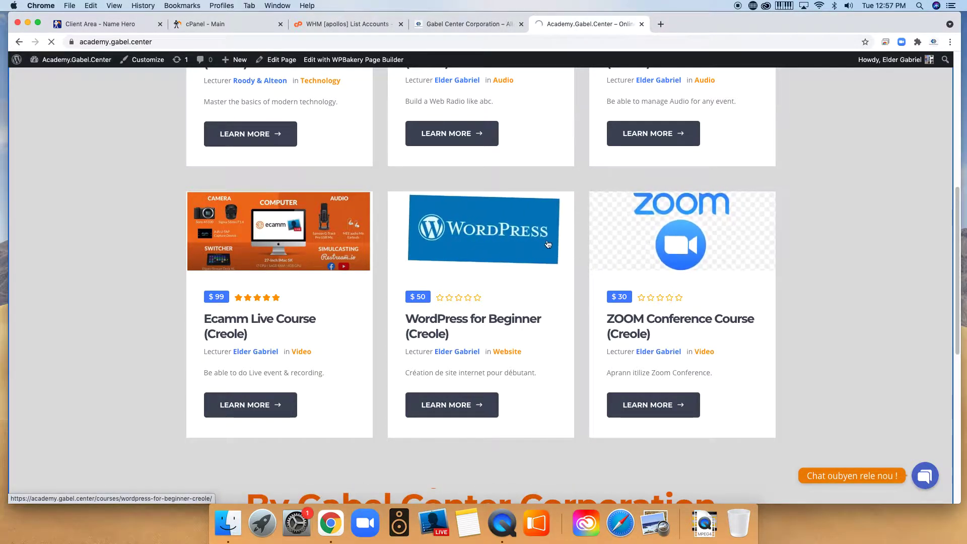
Scroll through the course page showing the $50 price, 2 lessons and 2-hour duration.
{"action": "scroll", "coordinate": [579, 282], "scroll_direction": "down", "scroll_amount": 1}
{"action": "scroll", "coordinate": [603, 292], "scroll_direction": "down", "scroll_amount": 1}
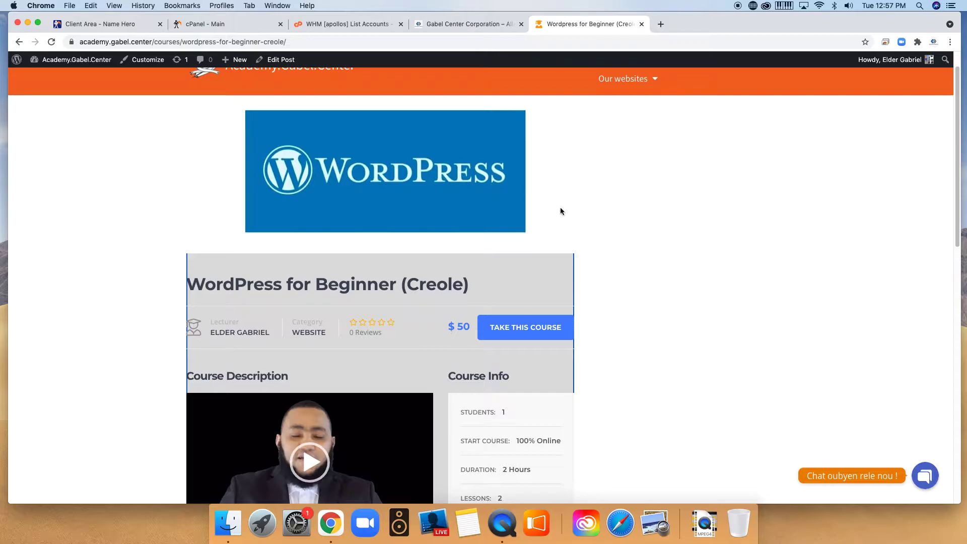
{"action": "scroll", "coordinate": [653, 291], "scroll_direction": "down", "scroll_amount": 1}
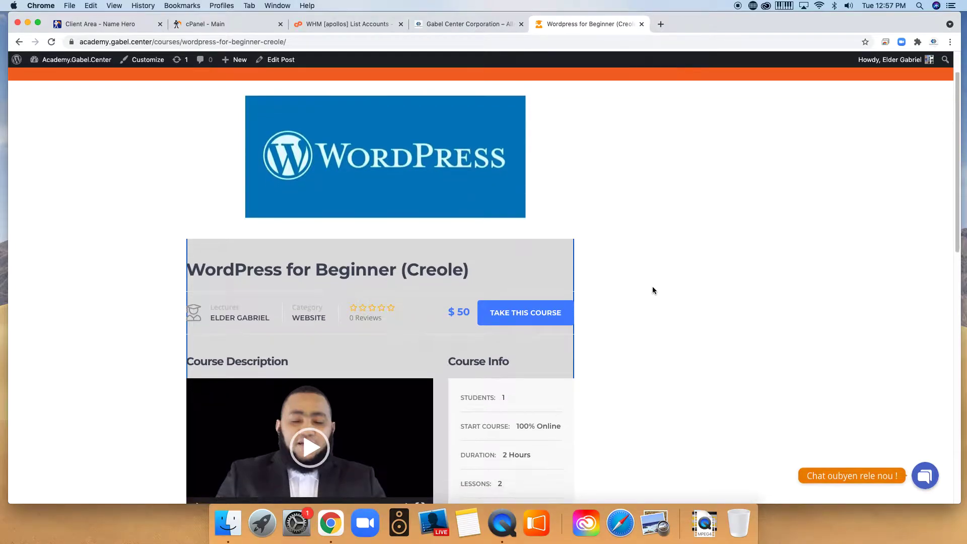
{"action": "scroll", "coordinate": [639, 277], "scroll_direction": "down", "scroll_amount": 3}
{"action": "scroll", "coordinate": [639, 277], "scroll_direction": "down", "scroll_amount": 2}
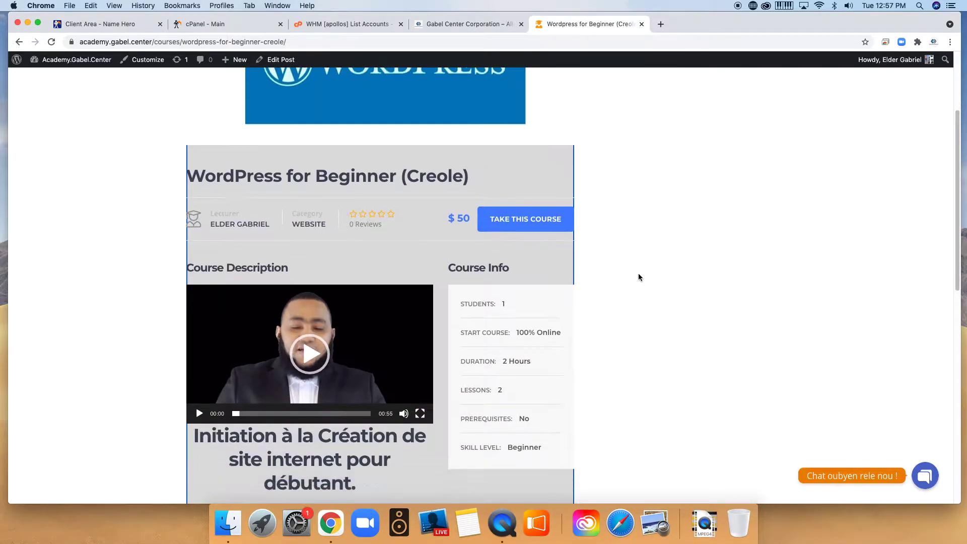
{"action": "scroll", "coordinate": [642, 265], "scroll_direction": "down", "scroll_amount": 1}
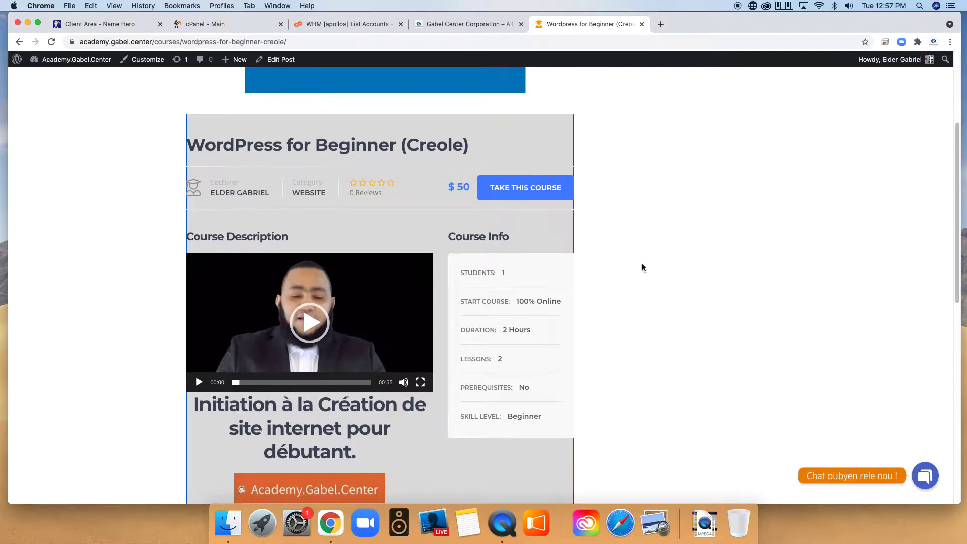
{"action": "scroll", "coordinate": [643, 265], "scroll_direction": "down", "scroll_amount": 1}
{"action": "scroll", "coordinate": [642, 265], "scroll_direction": "down", "scroll_amount": 1}
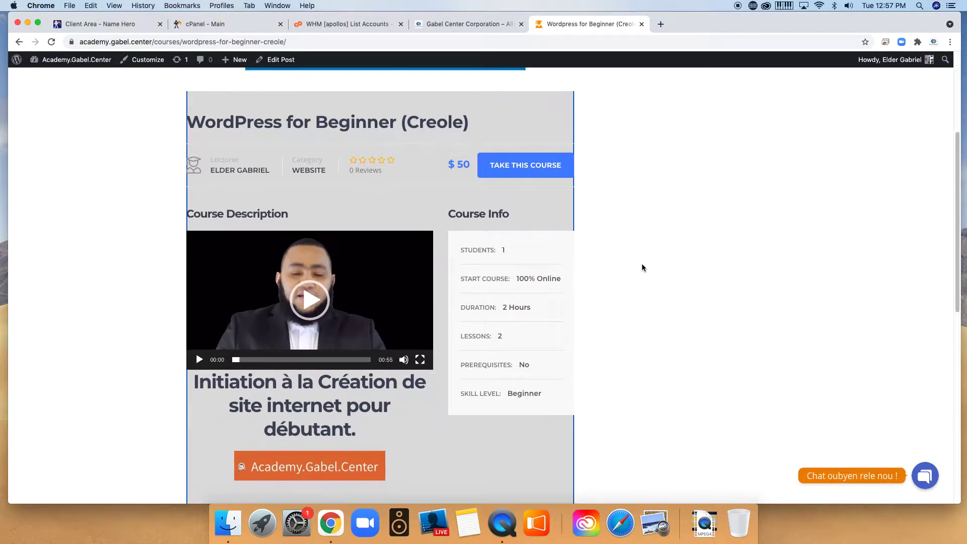
{"action": "scroll", "coordinate": [641, 264], "scroll_direction": "down", "scroll_amount": 1}
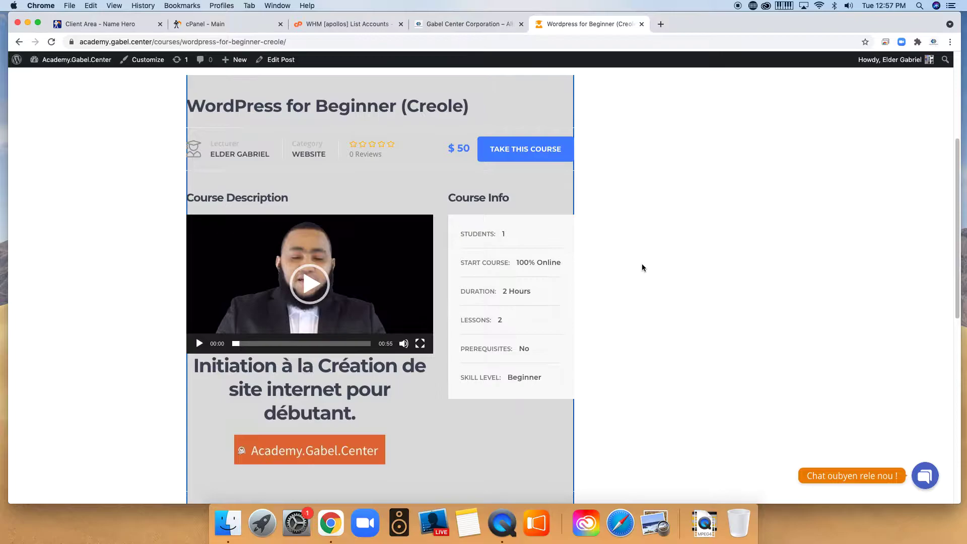
{"action": "scroll", "coordinate": [642, 268], "scroll_direction": "down", "scroll_amount": 1}
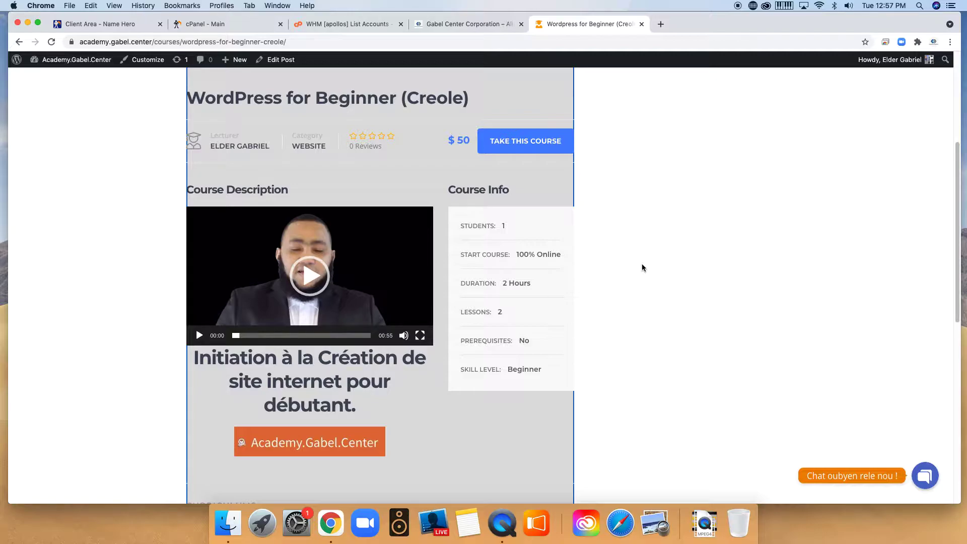
{"action": "scroll", "coordinate": [630, 268], "scroll_direction": "down", "scroll_amount": 2}
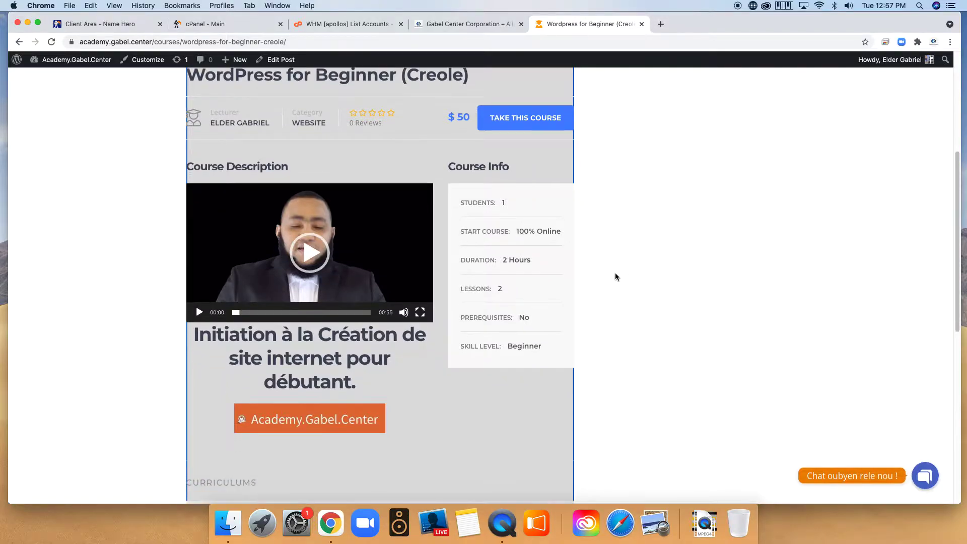
{"action": "scroll", "coordinate": [615, 277], "scroll_direction": "down", "scroll_amount": 5}
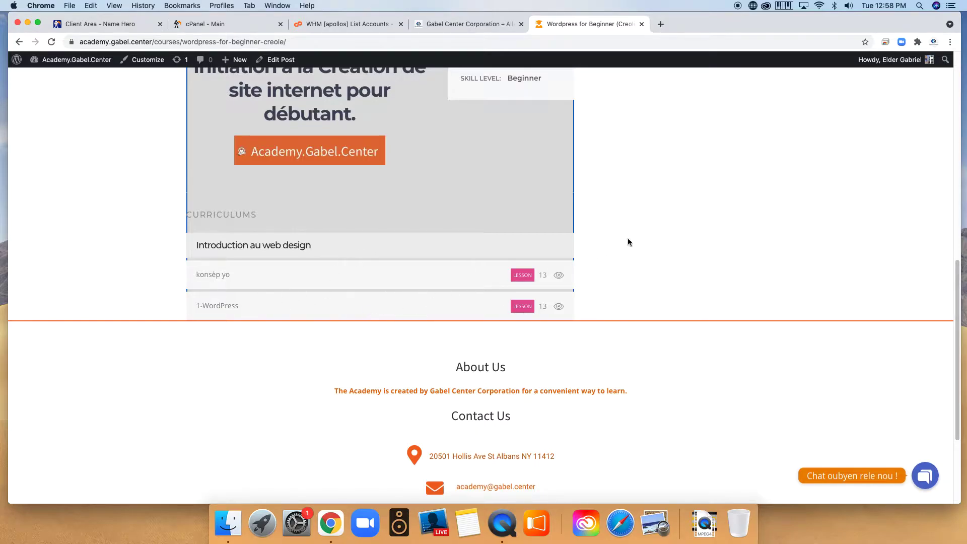
{"action": "scroll", "coordinate": [605, 281], "scroll_direction": "up", "scroll_amount": 5}
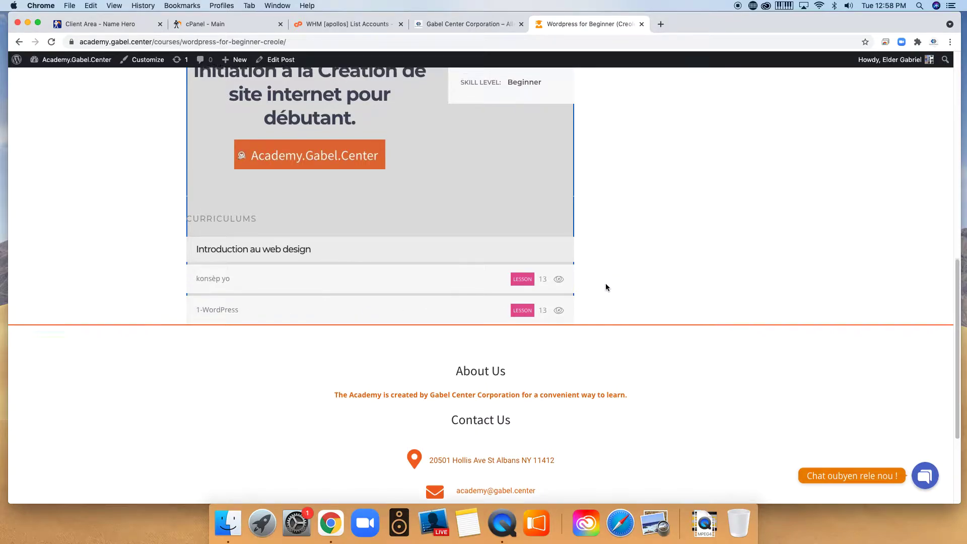
{"action": "scroll", "coordinate": [602, 285], "scroll_direction": "up", "scroll_amount": 1}
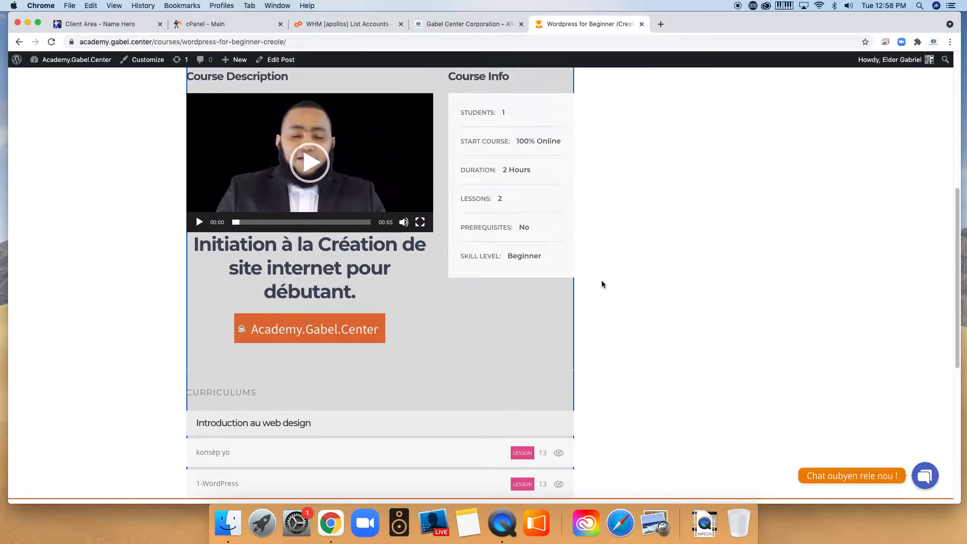
{"action": "scroll", "coordinate": [603, 274], "scroll_direction": "up", "scroll_amount": 1}
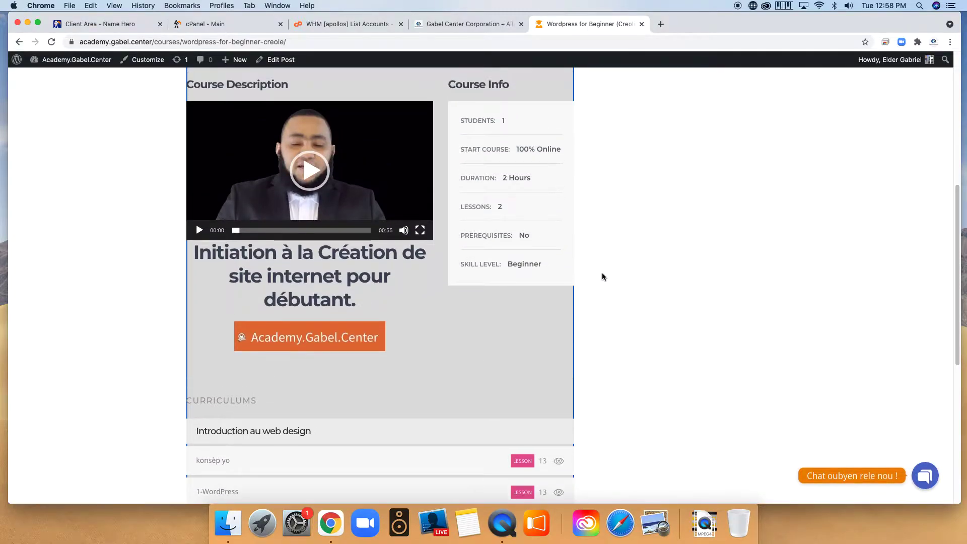
{"action": "scroll", "coordinate": [603, 276], "scroll_direction": "up", "scroll_amount": 1}
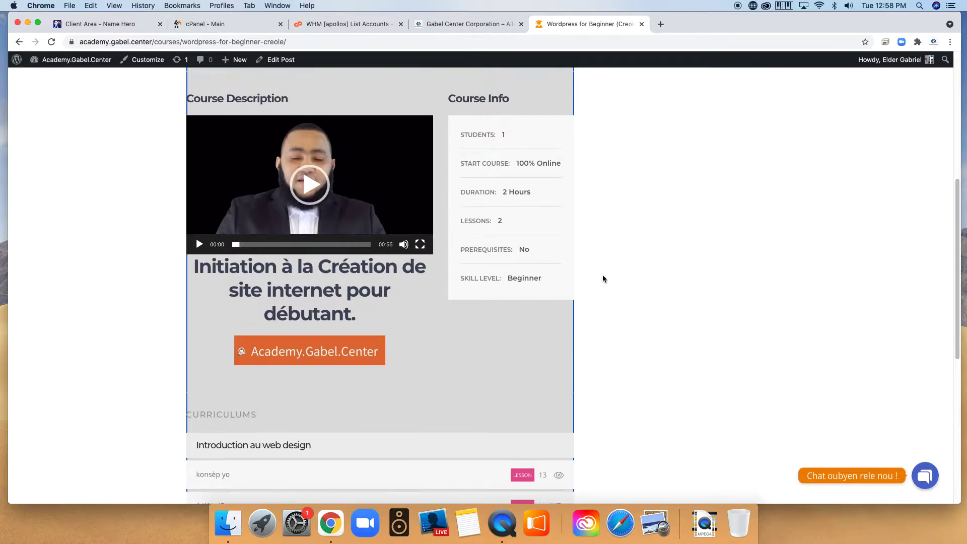
{"action": "scroll", "coordinate": [603, 280], "scroll_direction": "up", "scroll_amount": 1}
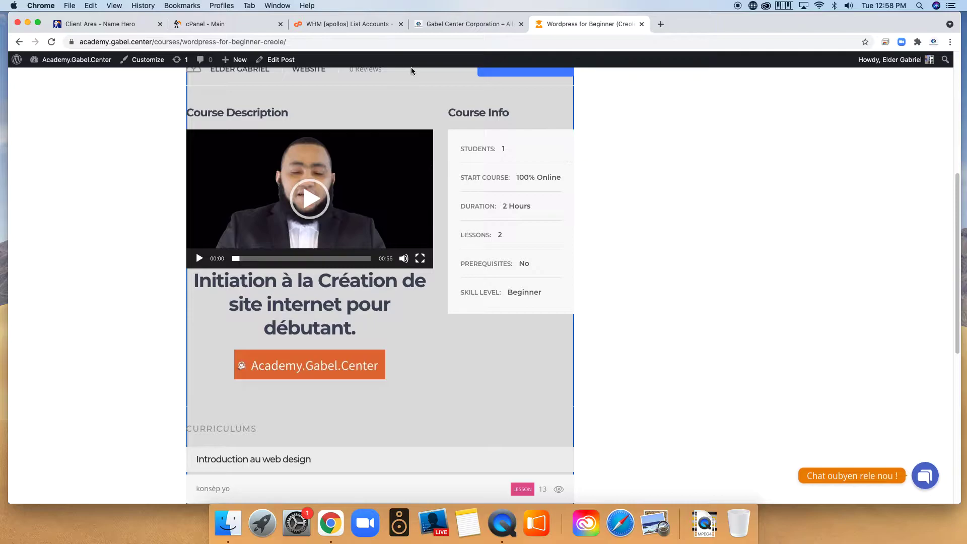
{"action": "left_click", "coordinate": [228, 26]}
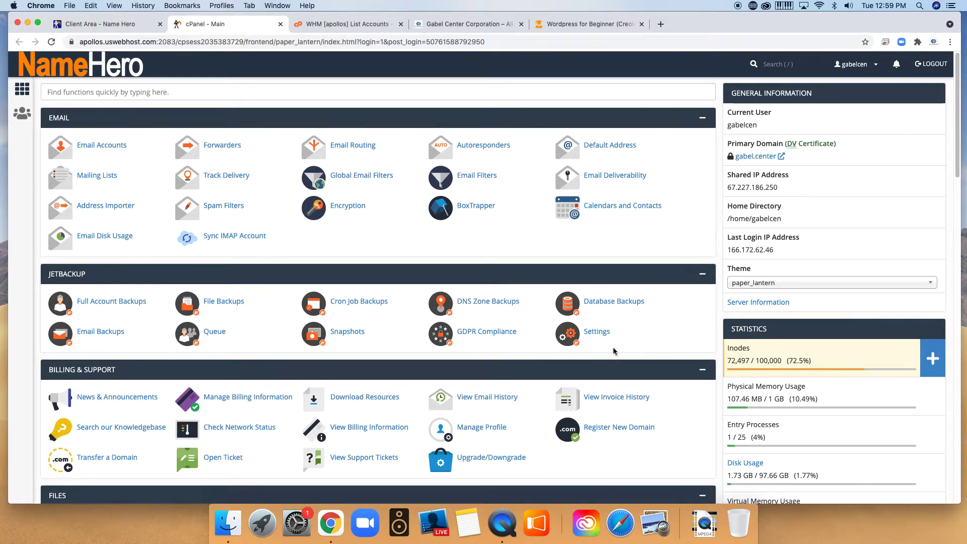
Search the cPanel functions for 'word', then reload the page.
{"action": "left_click", "coordinate": [877, 68]}
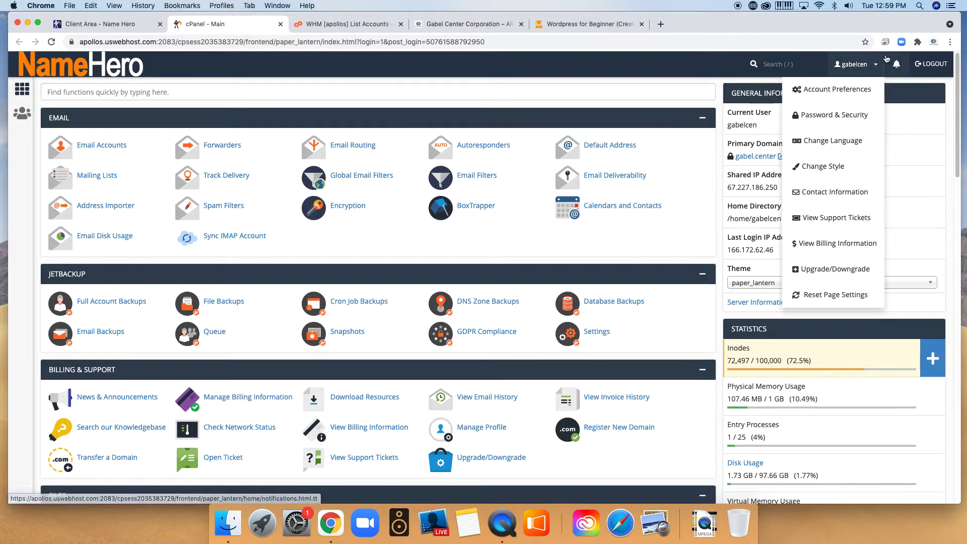
{"action": "left_click", "coordinate": [877, 67]}
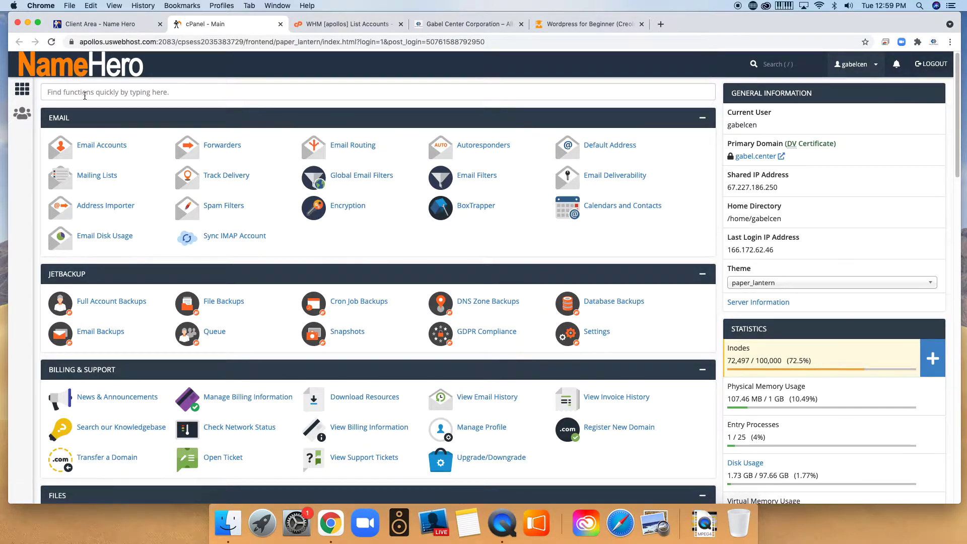
{"action": "left_click", "coordinate": [98, 93]}
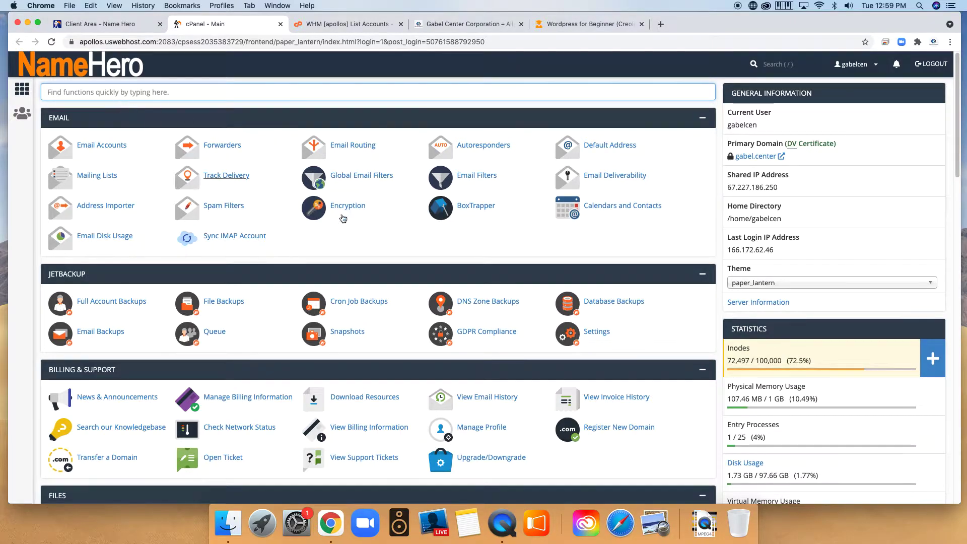
{"action": "scroll", "coordinate": [331, 207], "scroll_direction": "down", "scroll_amount": 10}
{"action": "scroll", "coordinate": [471, 350], "scroll_direction": "down", "scroll_amount": 20}
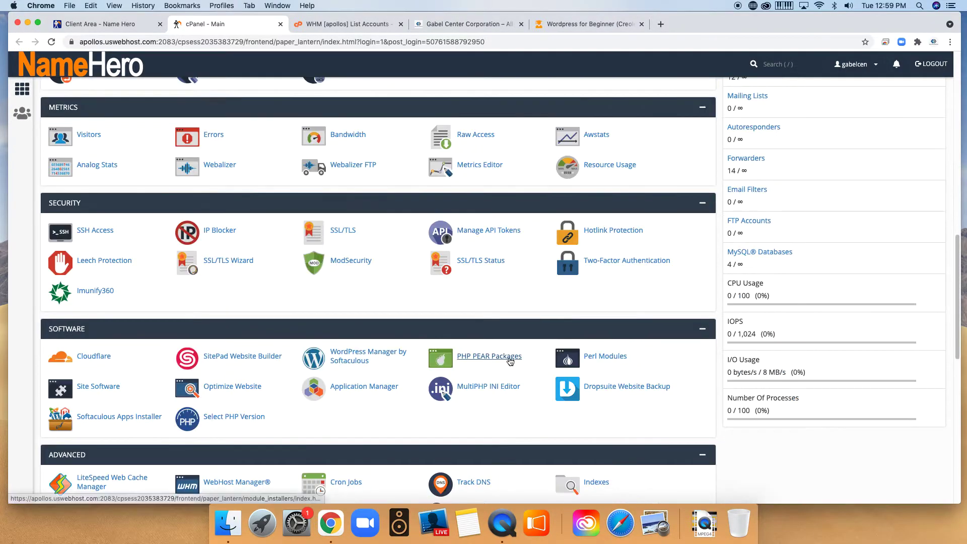
{"action": "scroll", "coordinate": [501, 334], "scroll_direction": "up", "scroll_amount": 20}
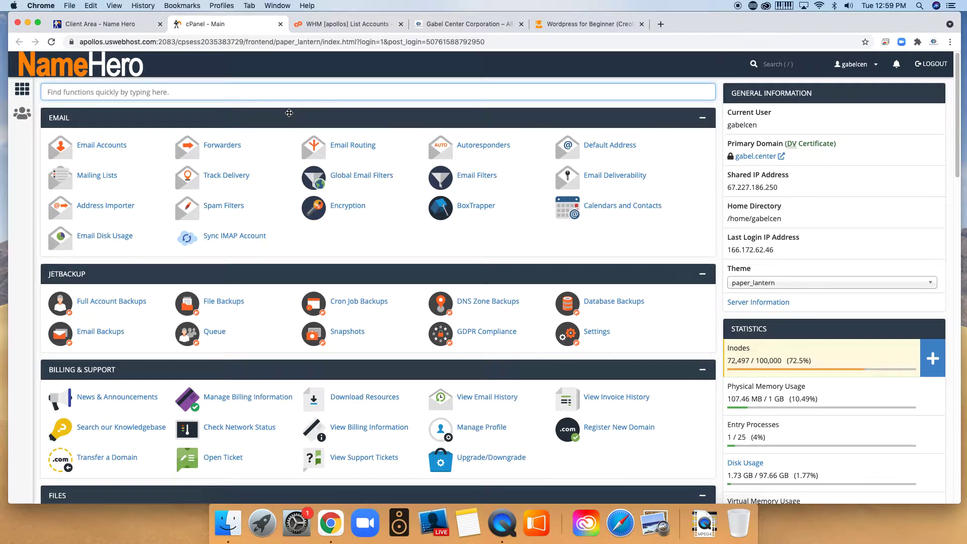
{"action": "type", "text": "word"}
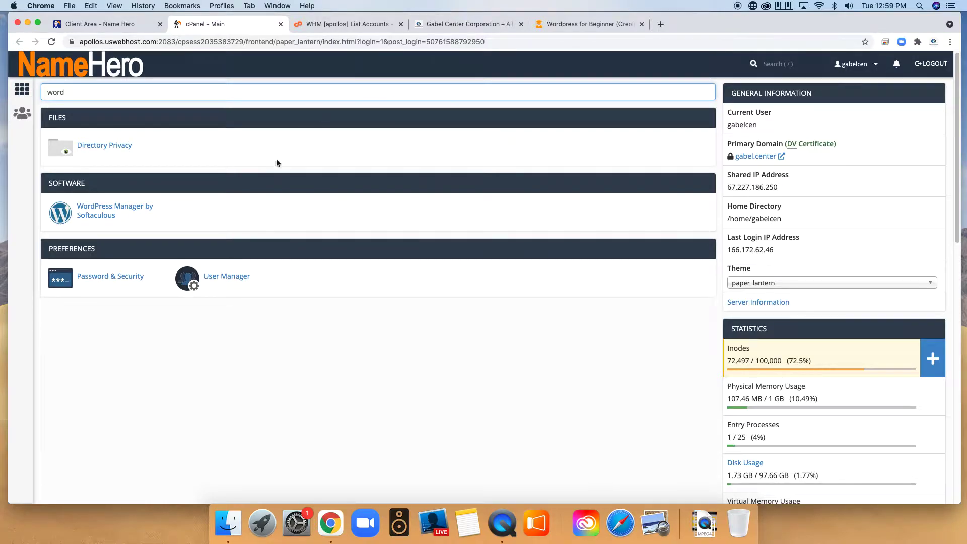
{"action": "left_click", "coordinate": [65, 75]}
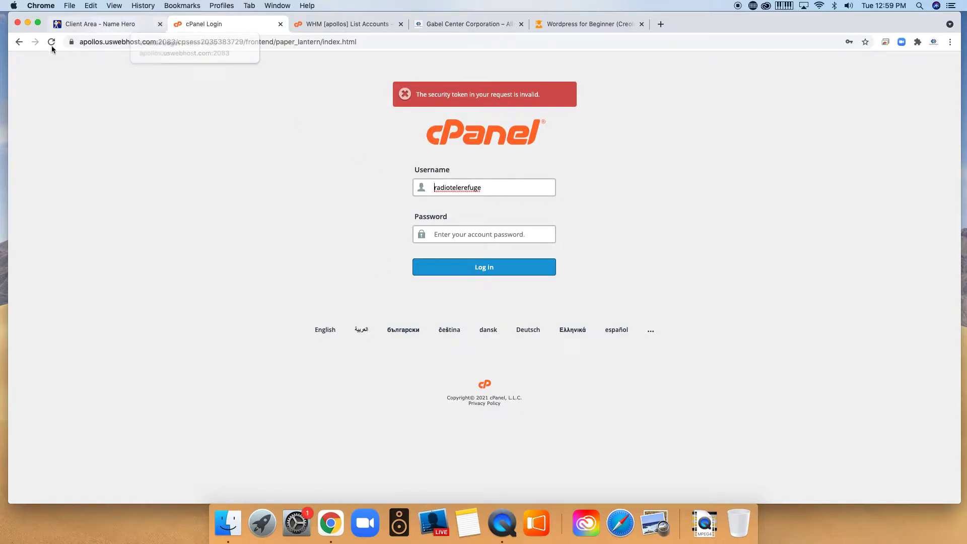
Close the failed cPanel login tab and log back into gabel.center's cPanel from NameHero.
{"action": "left_click", "coordinate": [18, 44]}
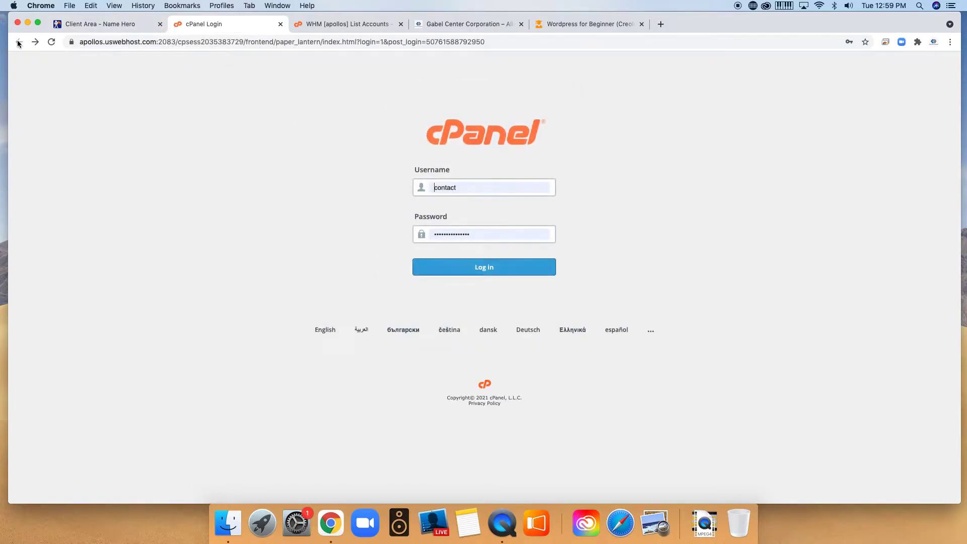
{"action": "left_click", "coordinate": [280, 25]}
{"action": "left_click", "coordinate": [146, 25]}
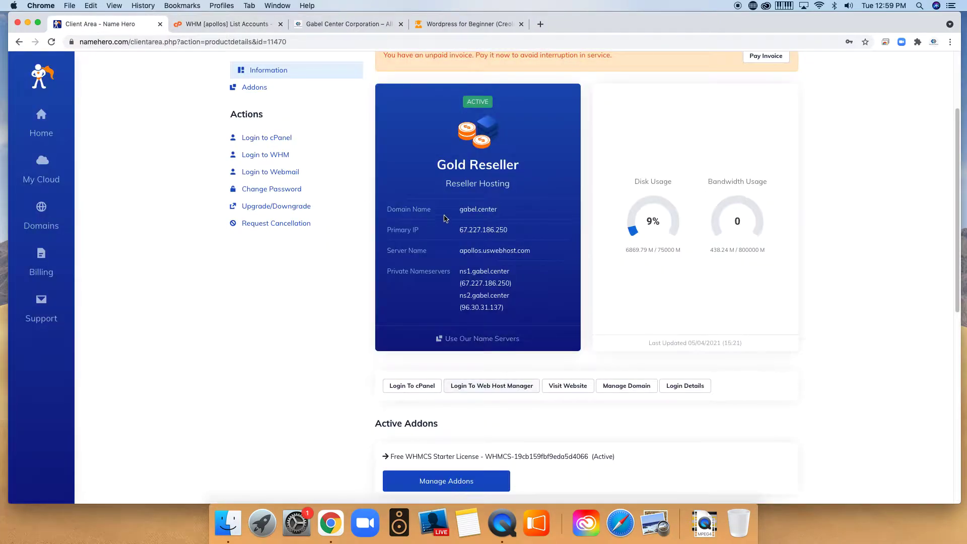
{"action": "left_click", "coordinate": [208, 24]}
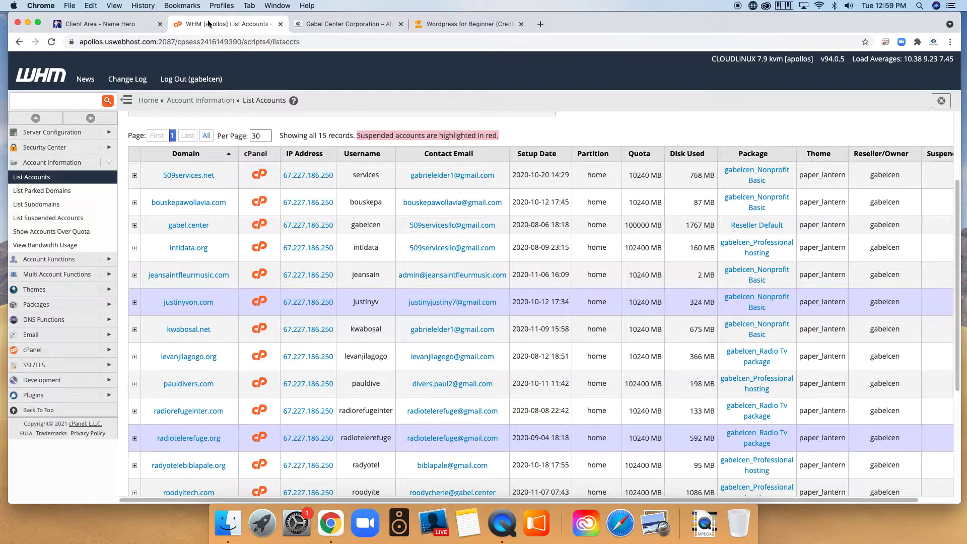
{"action": "left_click", "coordinate": [114, 27]}
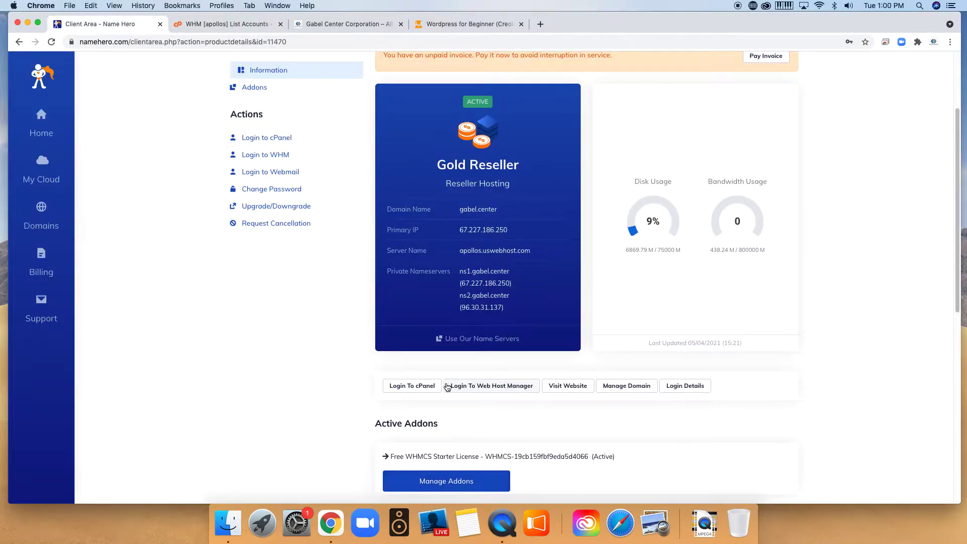
{"action": "left_click", "coordinate": [418, 387]}
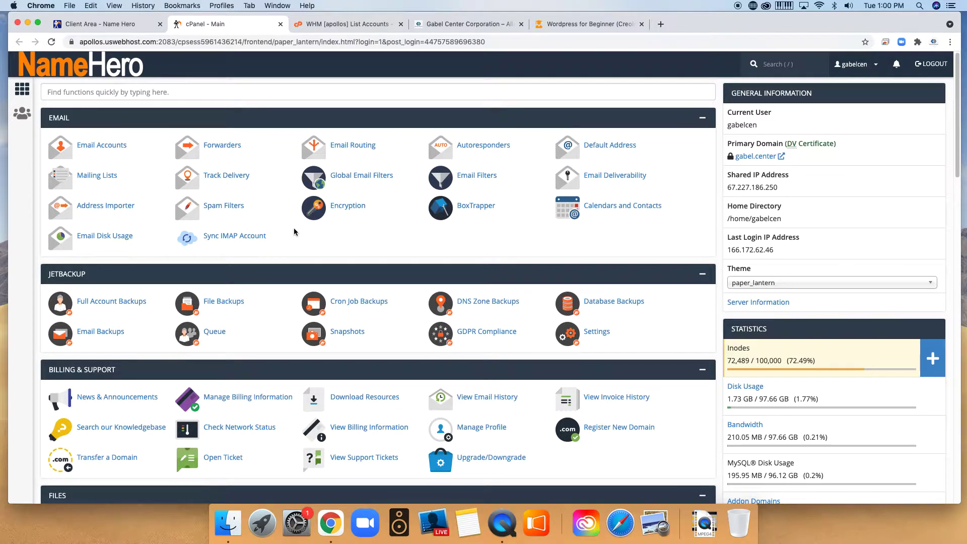
{"action": "scroll", "coordinate": [262, 371], "scroll_direction": "down", "scroll_amount": 5}
{"action": "scroll", "coordinate": [270, 371], "scroll_direction": "down", "scroll_amount": 2}
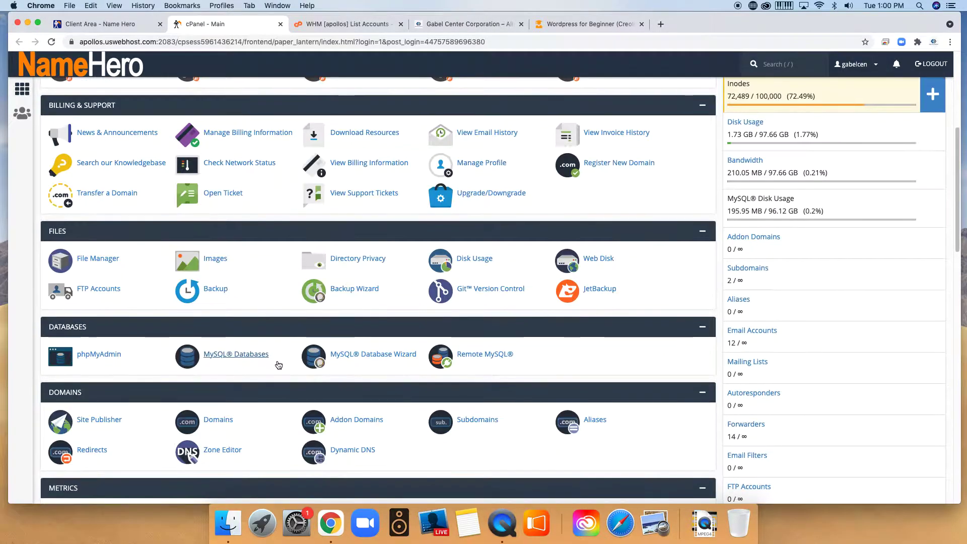
{"action": "scroll", "coordinate": [370, 349], "scroll_direction": "down", "scroll_amount": 1}
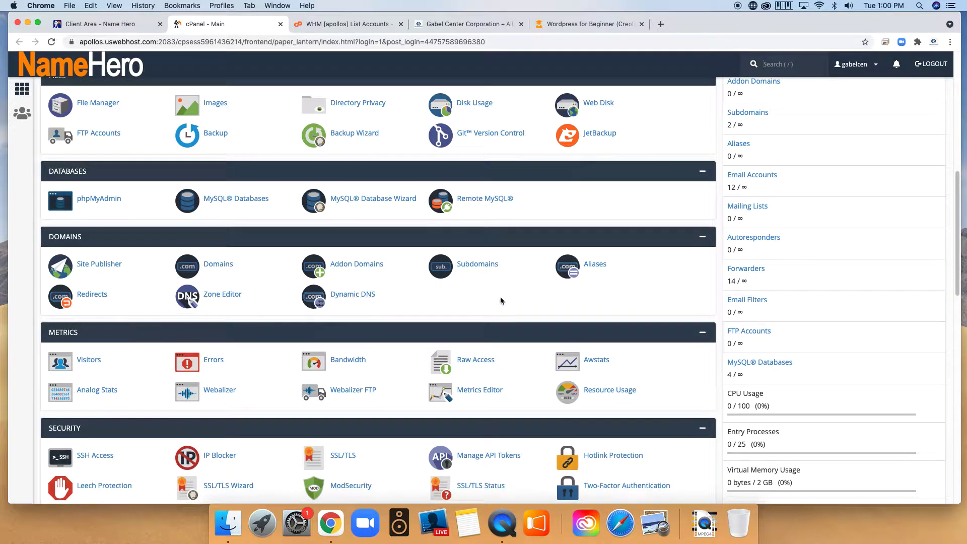
{"action": "scroll", "coordinate": [473, 319], "scroll_direction": "down", "scroll_amount": 3}
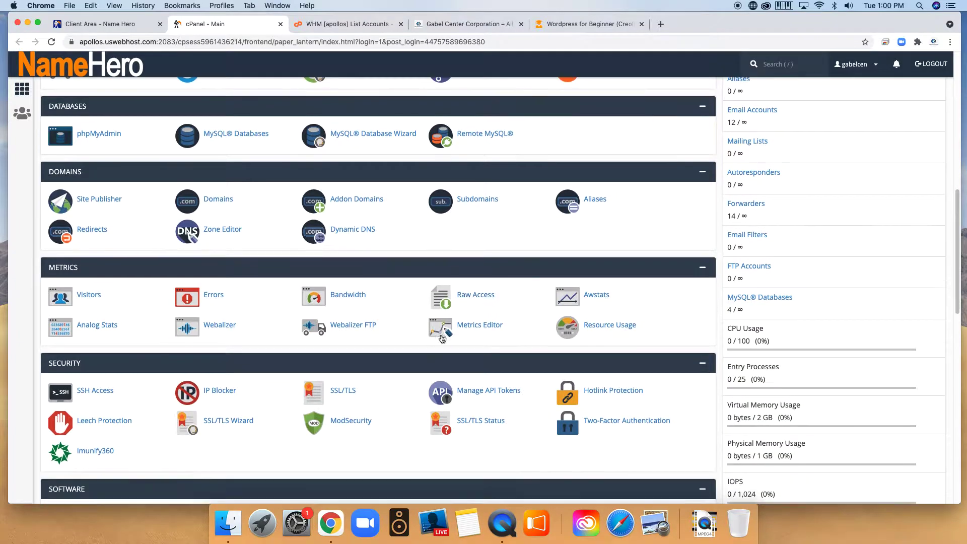
{"action": "scroll", "coordinate": [403, 337], "scroll_direction": "down", "scroll_amount": 4}
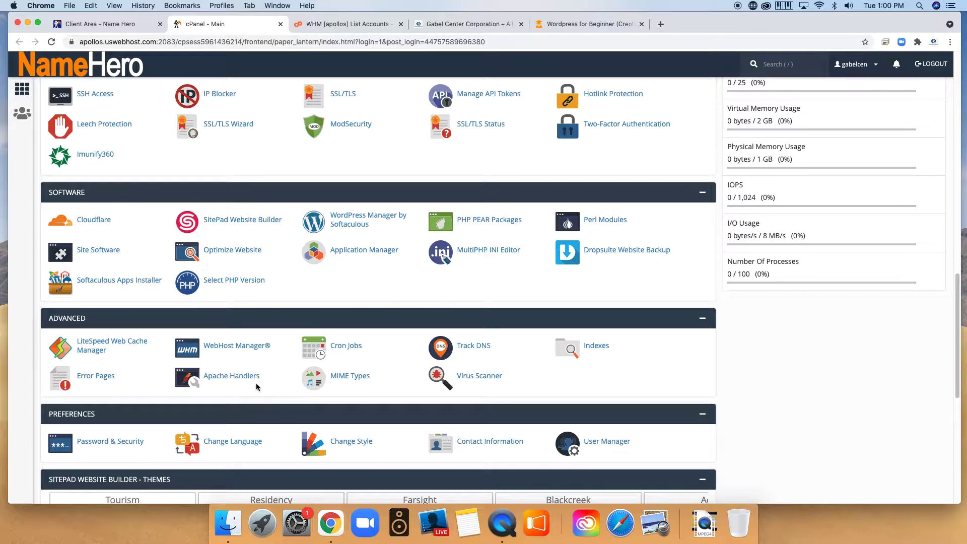
{"action": "scroll", "coordinate": [343, 403], "scroll_direction": "down", "scroll_amount": 7}
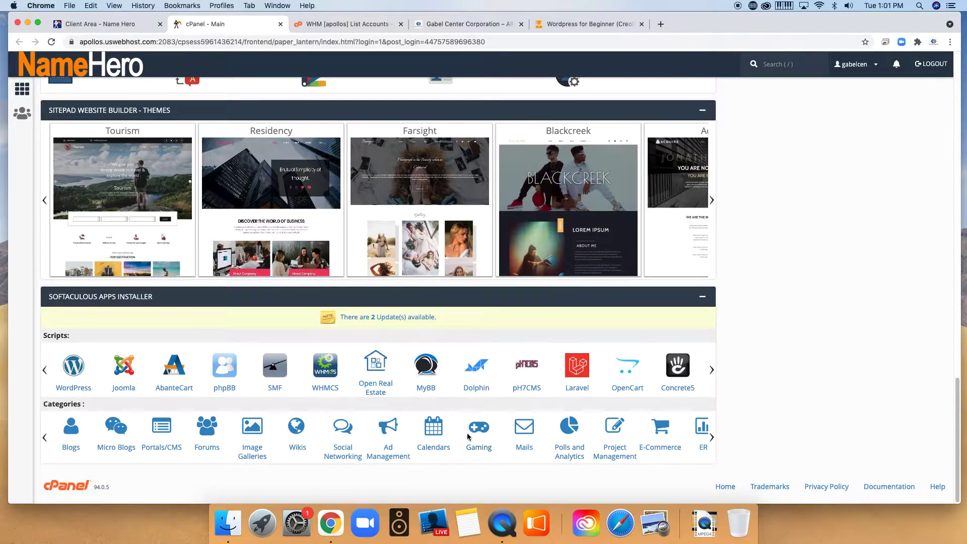
{"action": "scroll", "coordinate": [361, 432], "scroll_direction": "up", "scroll_amount": 15}
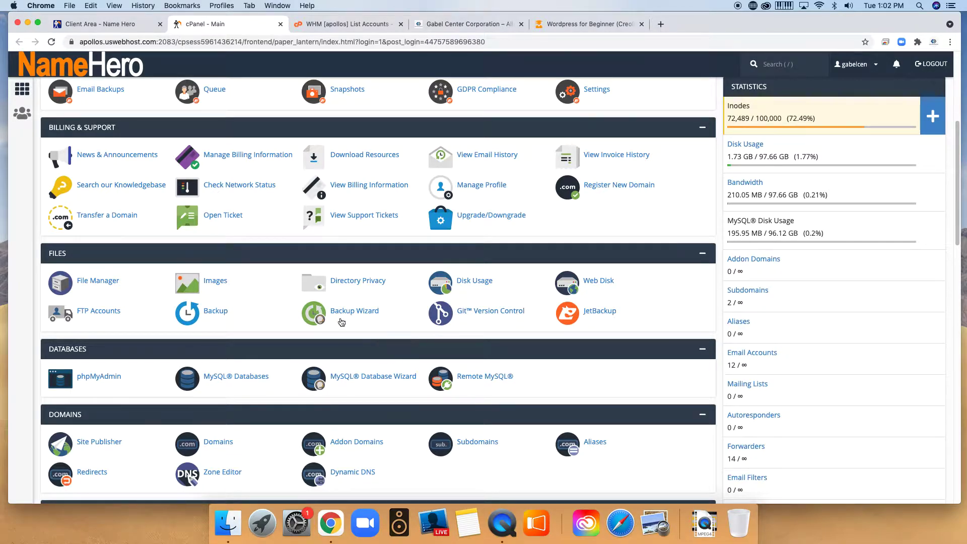
{"action": "scroll", "coordinate": [341, 323], "scroll_direction": "down", "scroll_amount": 7}
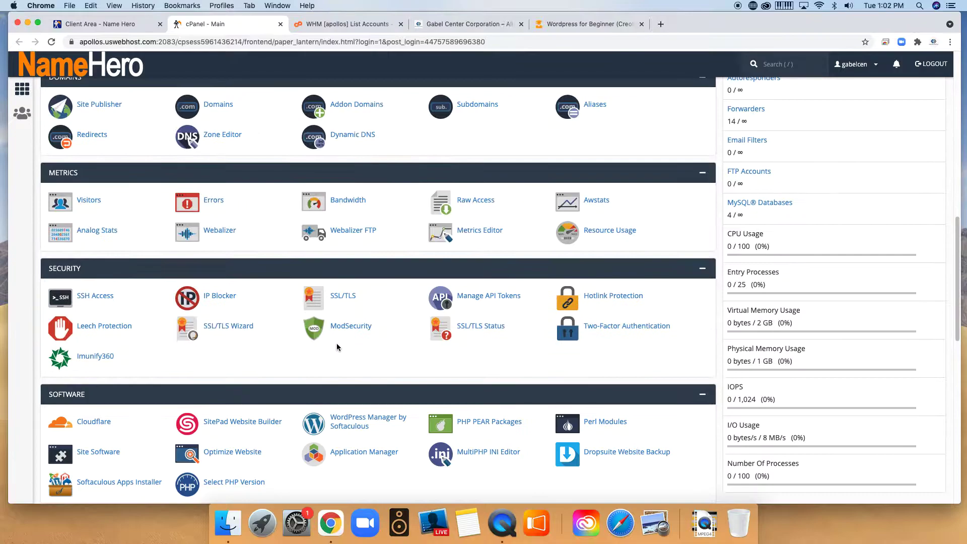
{"action": "scroll", "coordinate": [335, 347], "scroll_direction": "down", "scroll_amount": 2}
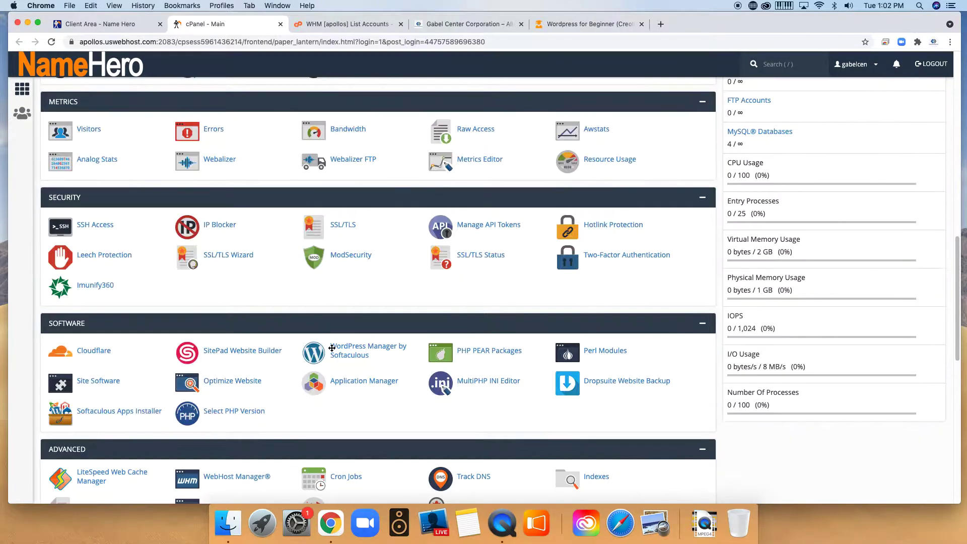
Open WordPress Manager by Softaculous and start a new WordPress installation.
{"action": "left_click", "coordinate": [347, 350]}
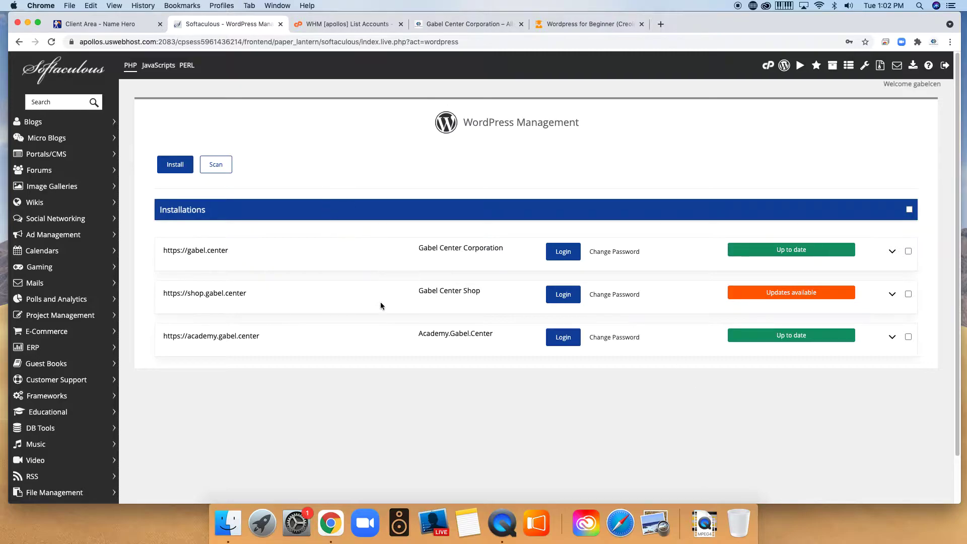
{"action": "left_click", "coordinate": [172, 165]}
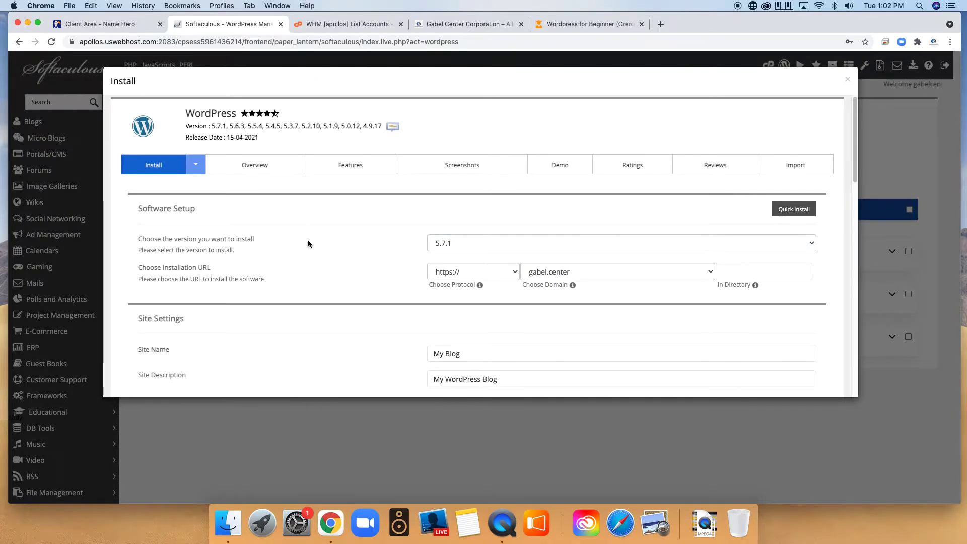
{"action": "left_click", "coordinate": [621, 245]}
{"action": "left_click", "coordinate": [579, 244]}
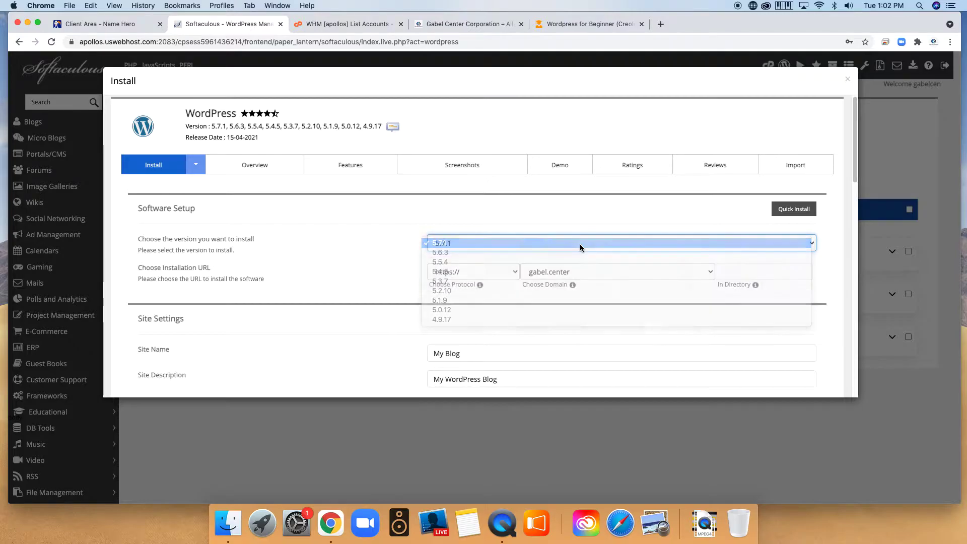
{"action": "left_click", "coordinate": [515, 272]}
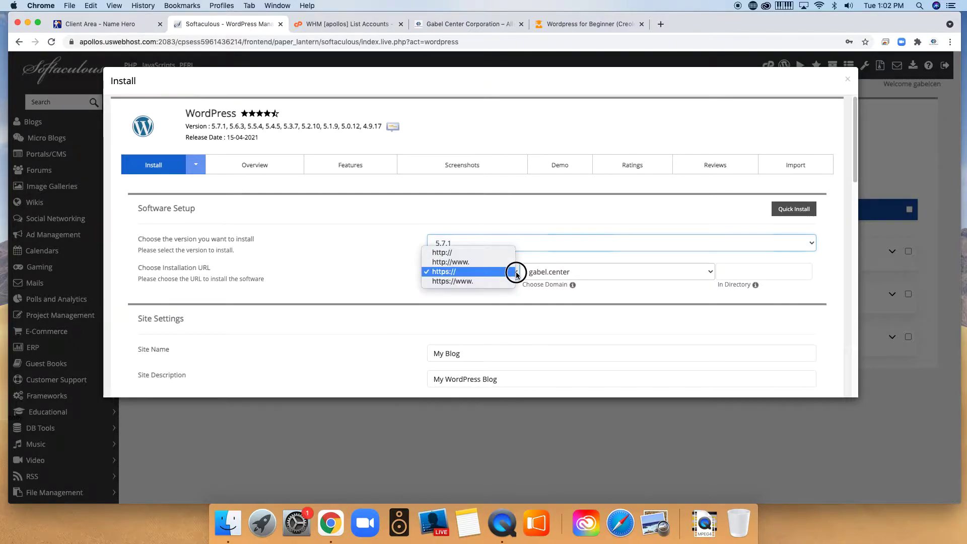
{"action": "left_click", "coordinate": [447, 271]}
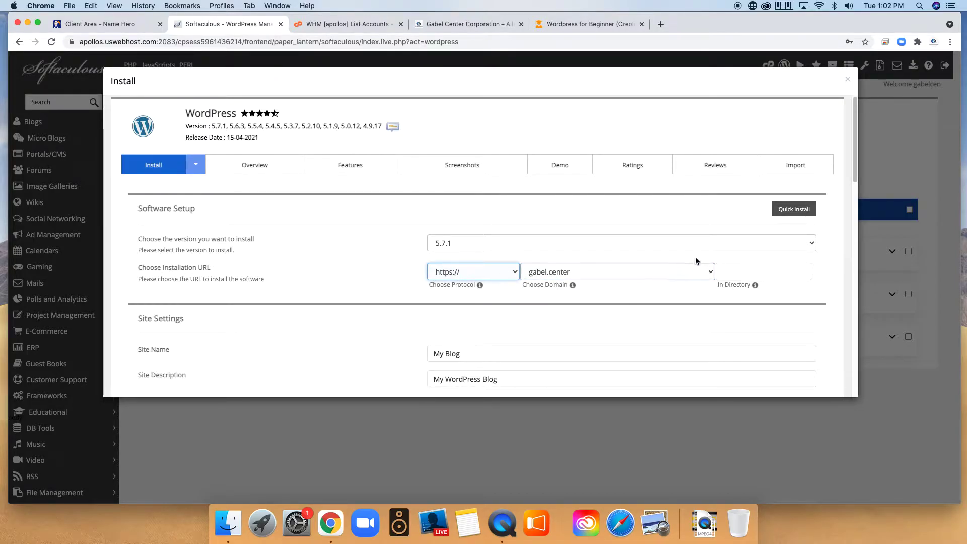
{"action": "left_click", "coordinate": [712, 272]}
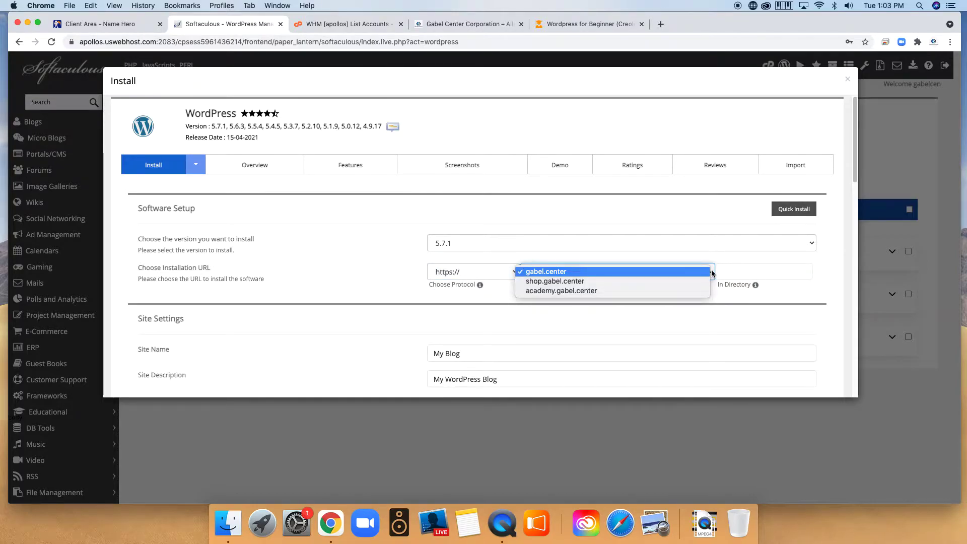
{"action": "left_click", "coordinate": [711, 271]}
Set the installation directory to 'wordpress'.
{"action": "left_click", "coordinate": [790, 278]}
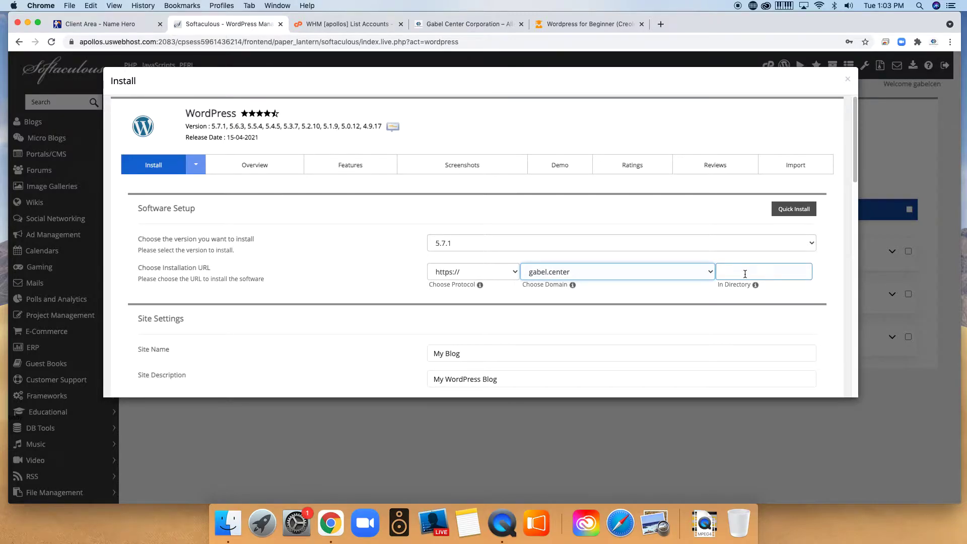
{"action": "scroll", "coordinate": [709, 303], "scroll_direction": "down", "scroll_amount": 1}
{"action": "left_click", "coordinate": [704, 258]}
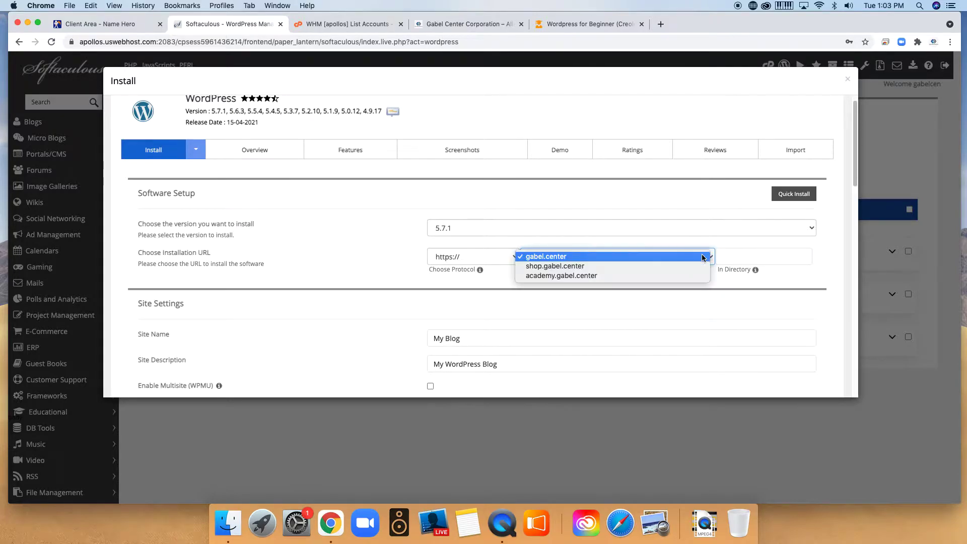
{"action": "left_click", "coordinate": [771, 256]}
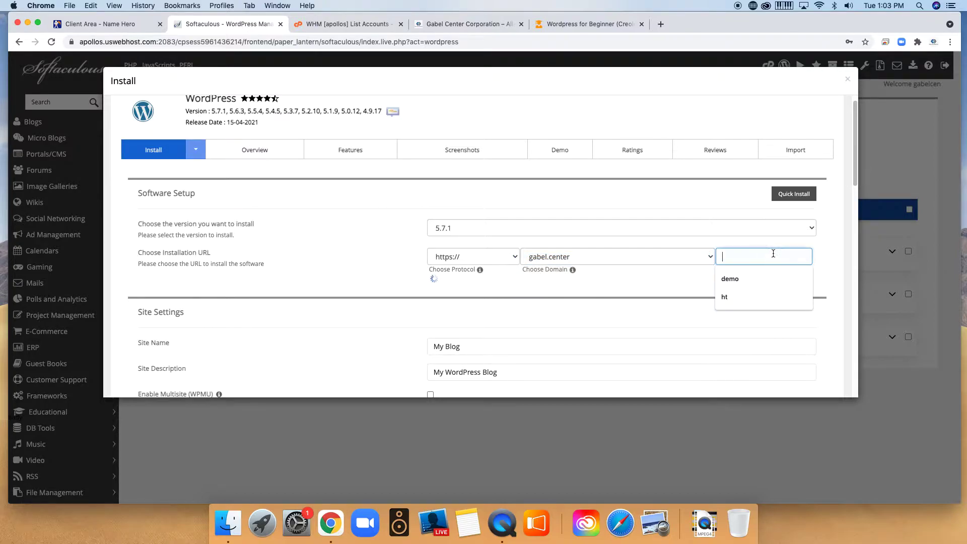
{"action": "left_click", "coordinate": [763, 279]}
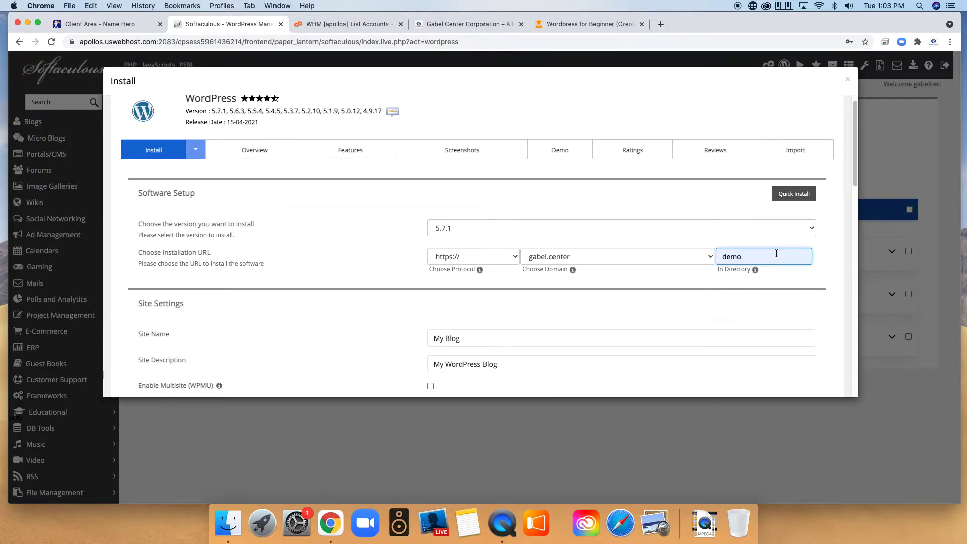
{"action": "key", "text": "BackSpace"}
{"action": "key", "text": "BackSpace"}
{"action": "key", "text": "BackSpace"}
{"action": "key", "text": "BackSpace"}
{"action": "type", "text": "wordpress"}
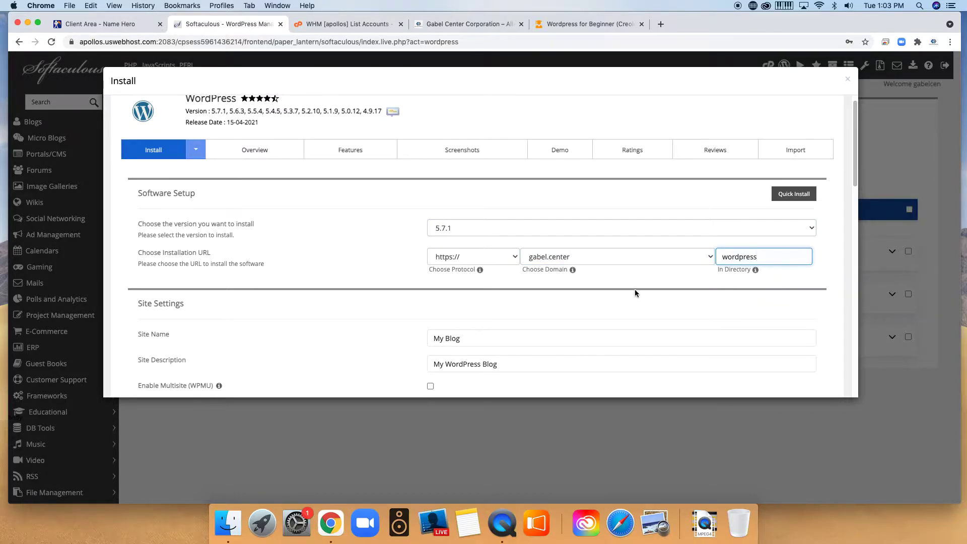
{"action": "scroll", "coordinate": [588, 281], "scroll_direction": "down", "scroll_amount": 1}
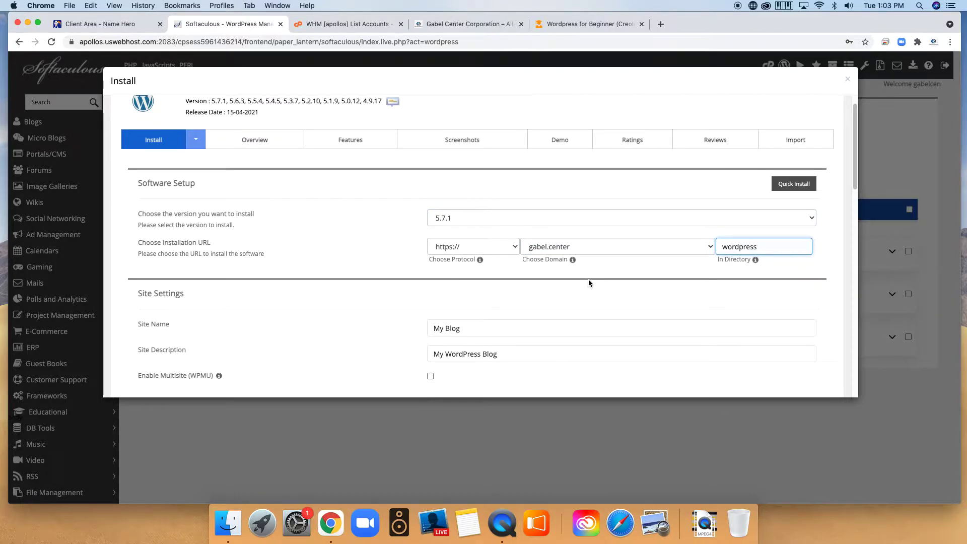
{"action": "scroll", "coordinate": [594, 256], "scroll_direction": "down", "scroll_amount": 1}
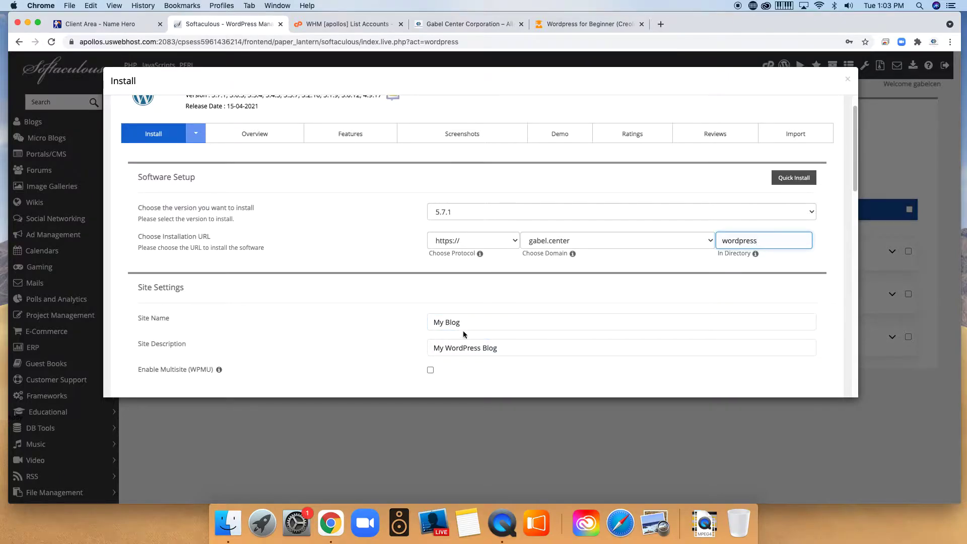
{"action": "scroll", "coordinate": [499, 310], "scroll_direction": "down", "scroll_amount": 1}
Name the site 'My wordpress website' and describe it as 'Demo site by' plus the author's name.
{"action": "left_click_drag", "start_coordinate": [501, 307], "coordinate": [409, 291]}
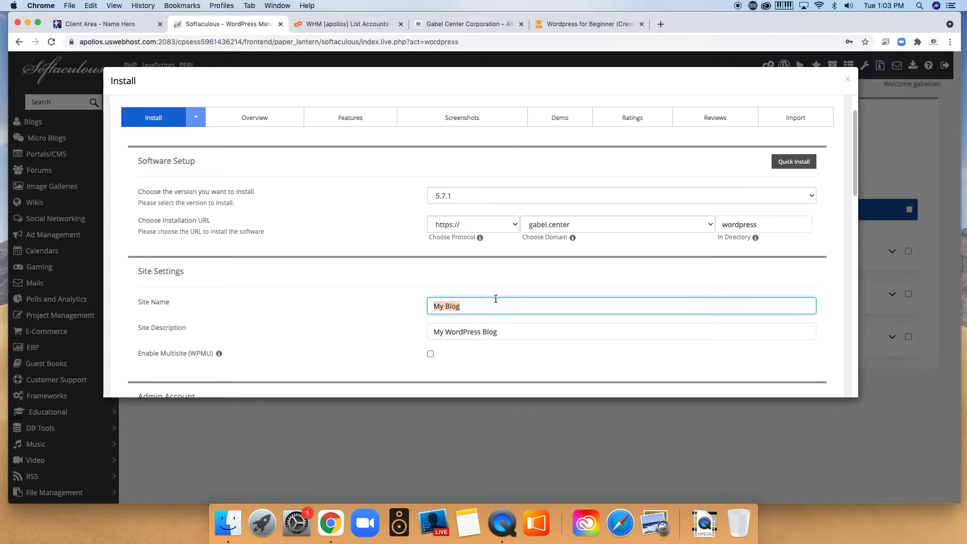
{"action": "type", "text": "My"}
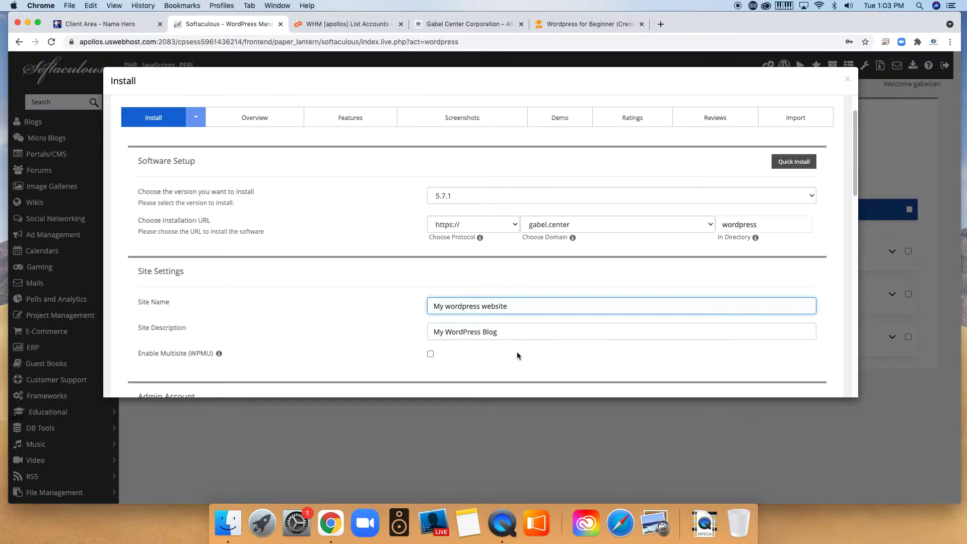
{"action": "left_click", "coordinate": [516, 336]}
{"action": "left_click_drag", "start_coordinate": [517, 336], "coordinate": [389, 333]}
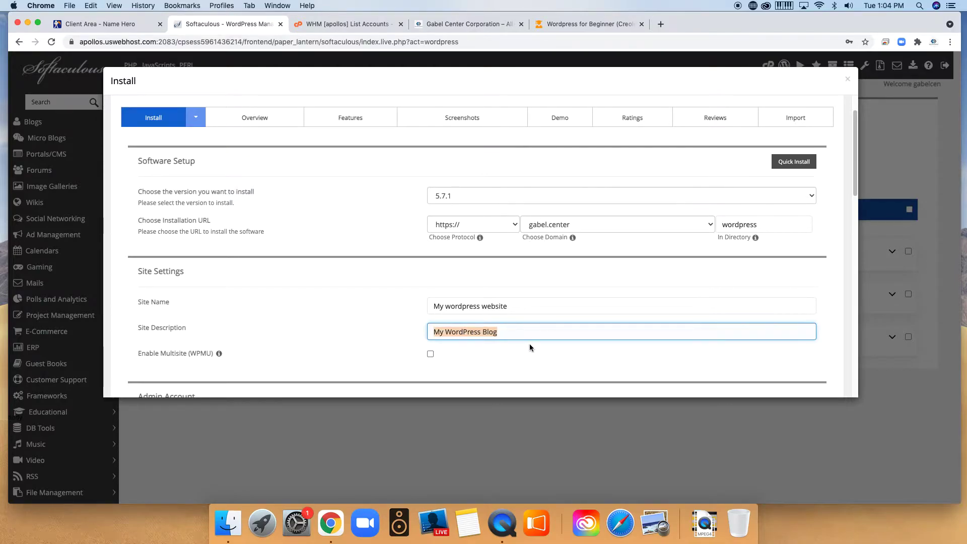
{"action": "type", "text": "Demo"}
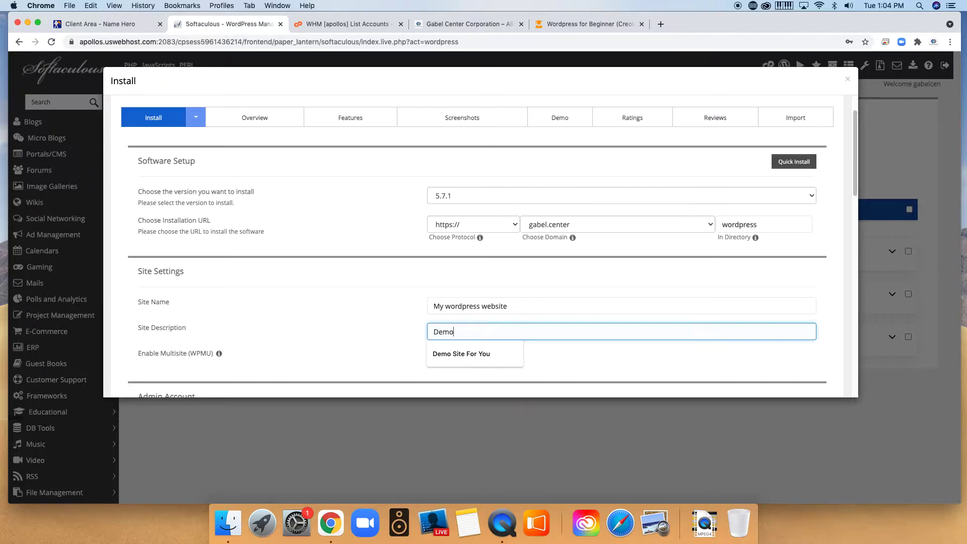
{"action": "type", "text": " site by Elder gabriel"}
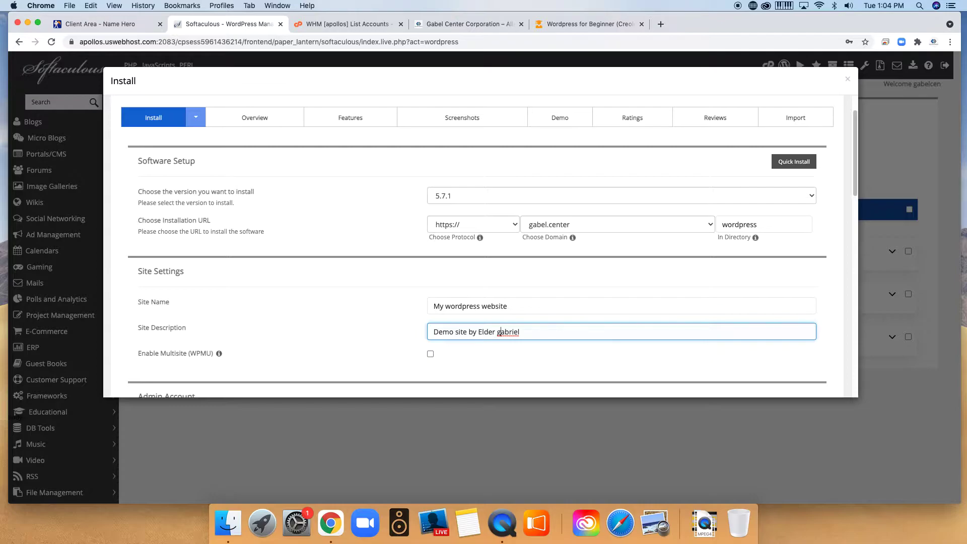
{"action": "left_click", "coordinate": [502, 331]}
{"action": "key", "text": "BackSpace"}
{"action": "type", "text": "G"}
{"action": "scroll", "coordinate": [518, 333], "scroll_direction": "down", "scroll_amount": 1}
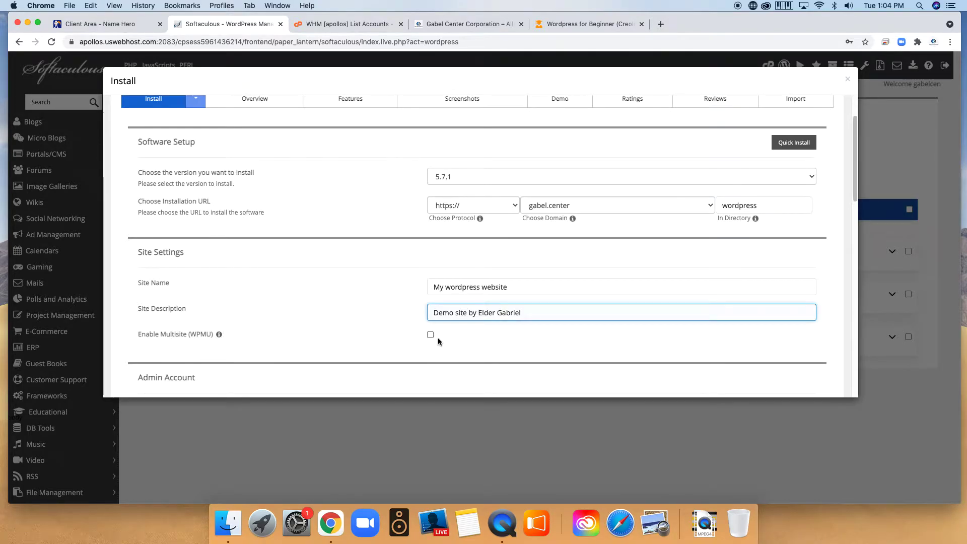
{"action": "scroll", "coordinate": [559, 338], "scroll_direction": "down", "scroll_amount": 5}
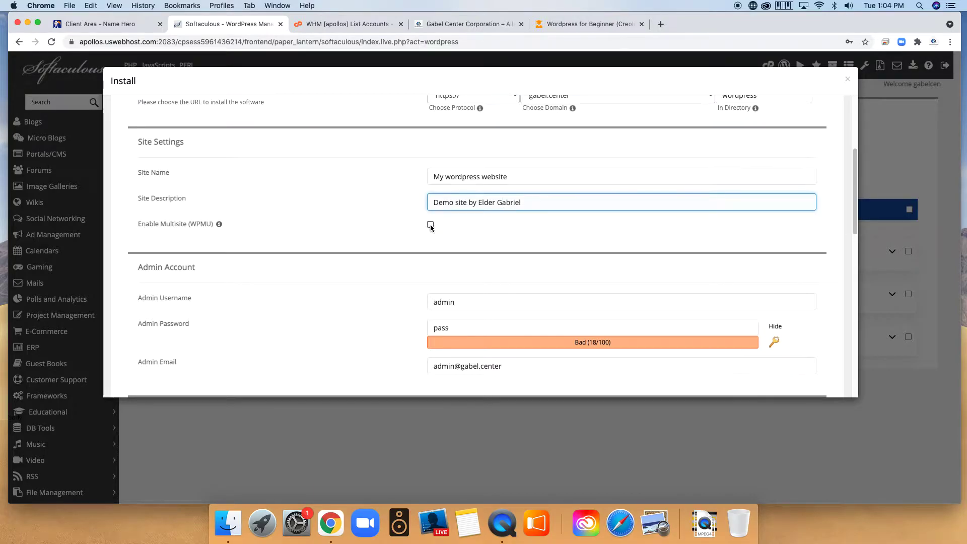
Set the admin username to 'demo' and enter a simple demo admin password.
{"action": "scroll", "coordinate": [524, 235], "scroll_direction": "down", "scroll_amount": 2}
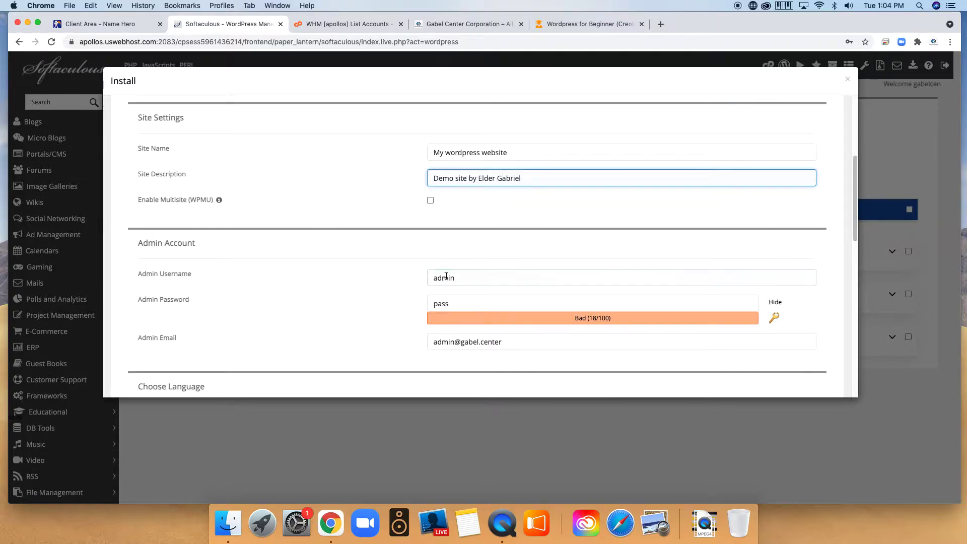
{"action": "left_click", "coordinate": [462, 276]}
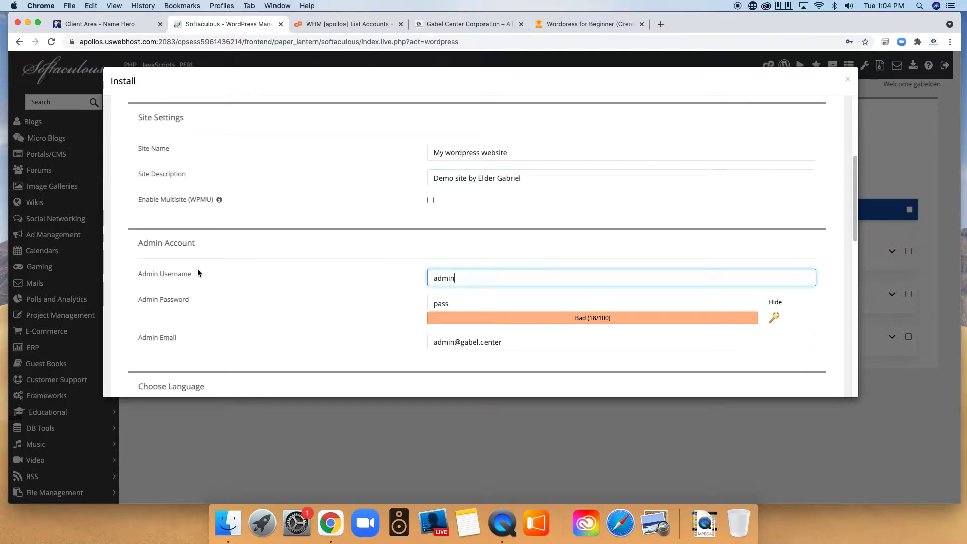
{"action": "left_click_drag", "start_coordinate": [482, 279], "coordinate": [385, 276]}
{"action": "type", "text": "demo"}
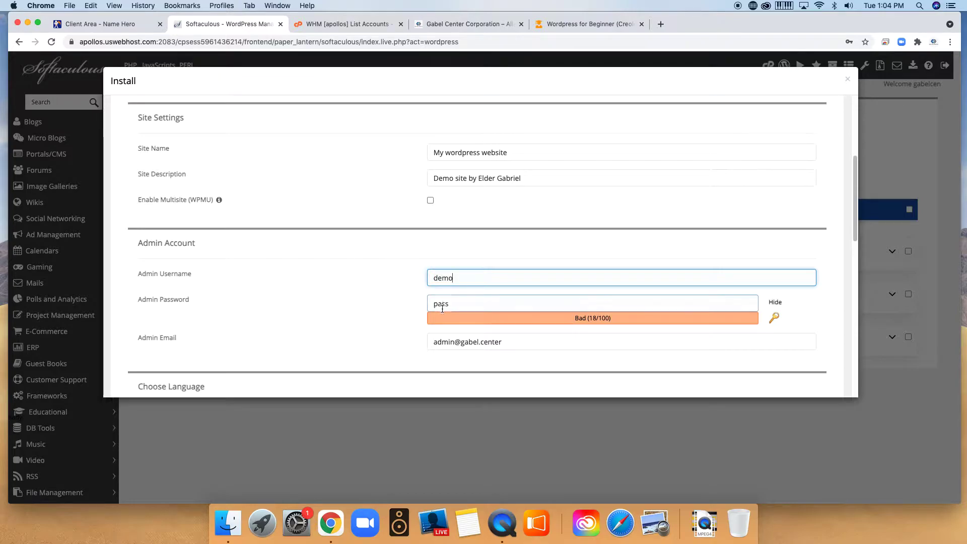
{"action": "left_click_drag", "start_coordinate": [461, 303], "coordinate": [389, 297]}
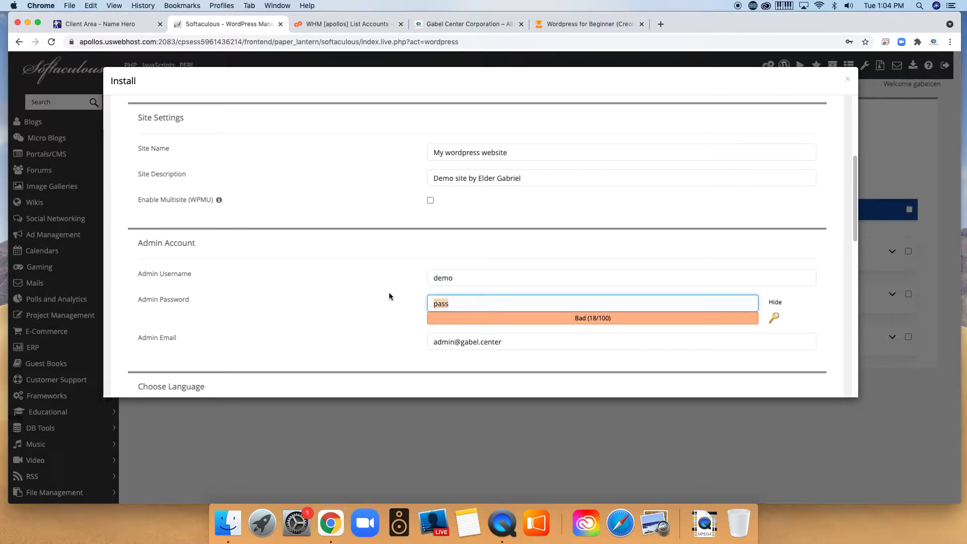
{"action": "type", "text": "demo"}
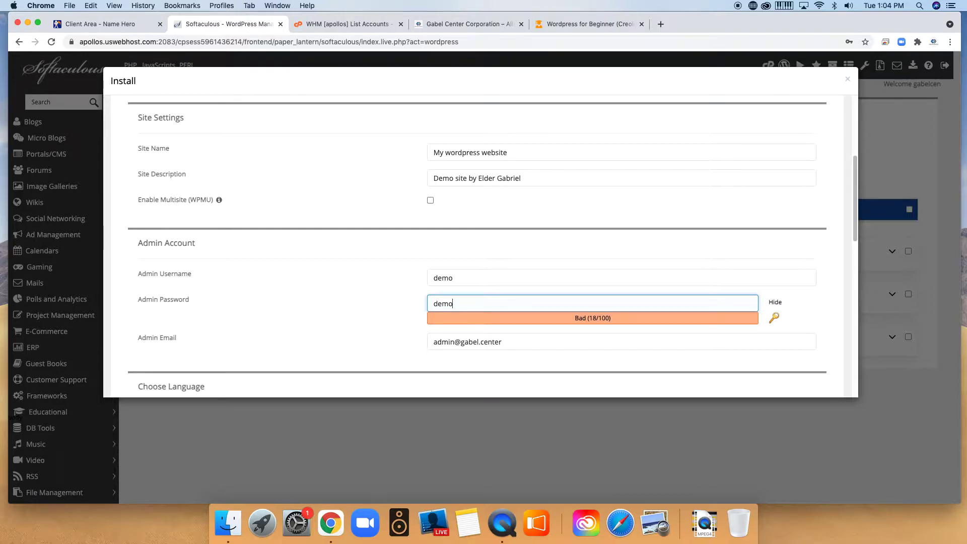
Check the admin e-mail field and keep English as the site language.
{"action": "left_click", "coordinate": [476, 345]}
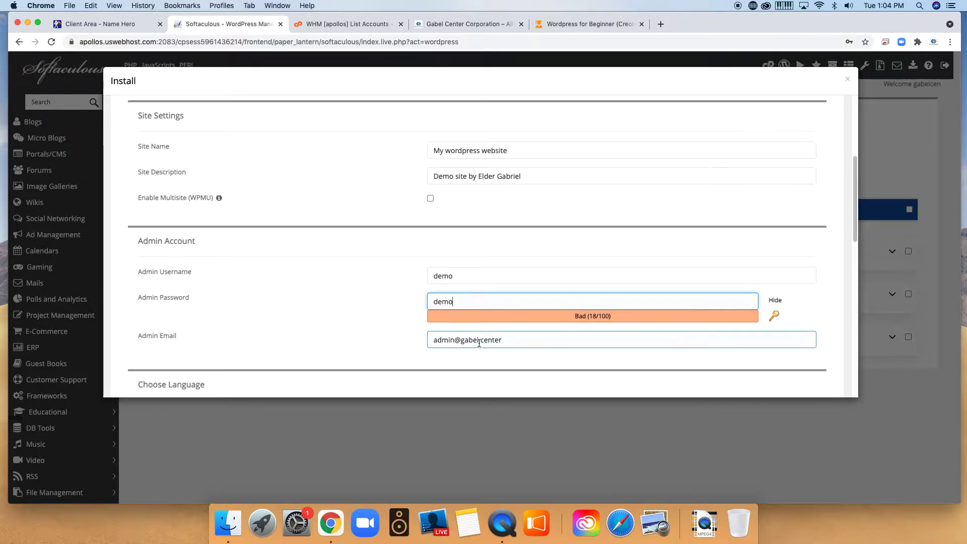
{"action": "scroll", "coordinate": [481, 342], "scroll_direction": "down", "scroll_amount": 2}
{"action": "left_click_drag", "start_coordinate": [510, 288], "coordinate": [401, 280]}
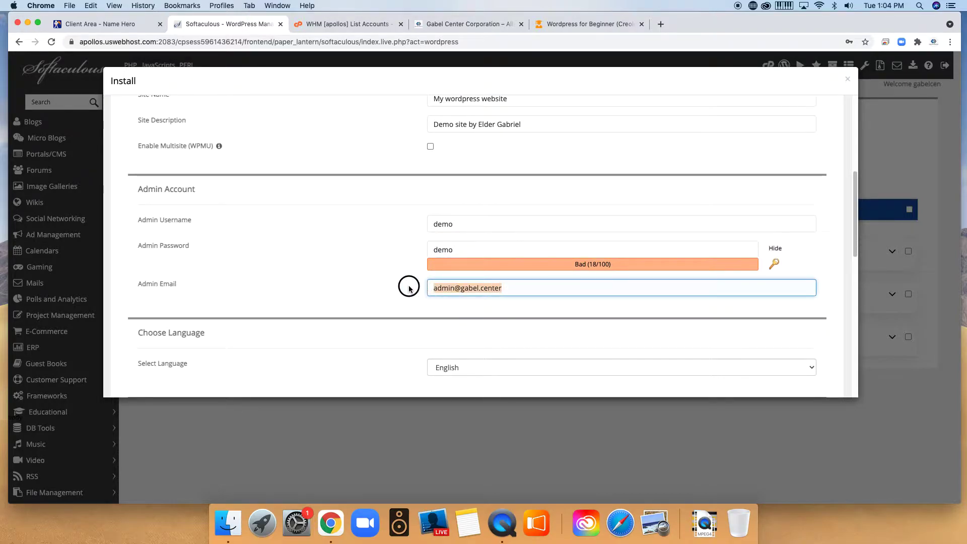
{"action": "scroll", "coordinate": [485, 341], "scroll_direction": "down", "scroll_amount": 4}
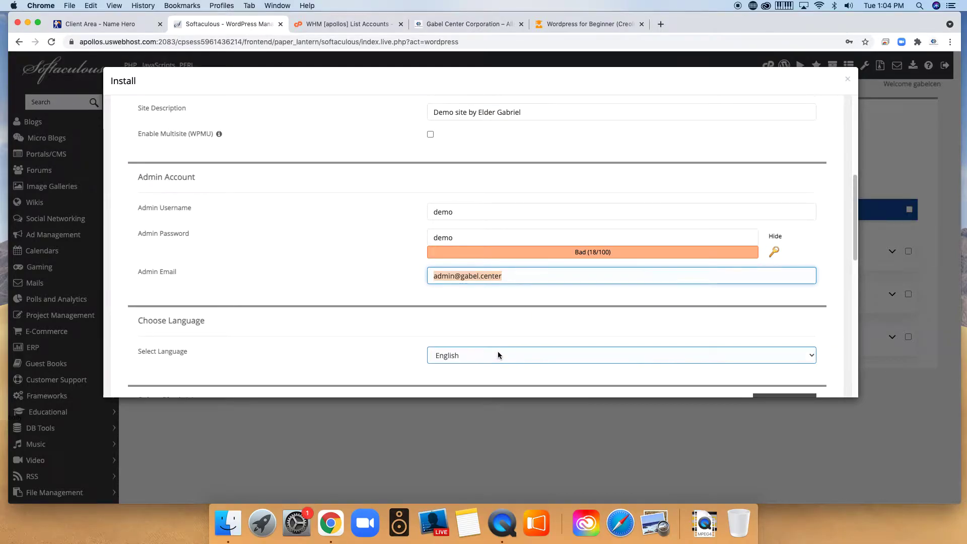
{"action": "left_click", "coordinate": [501, 283]}
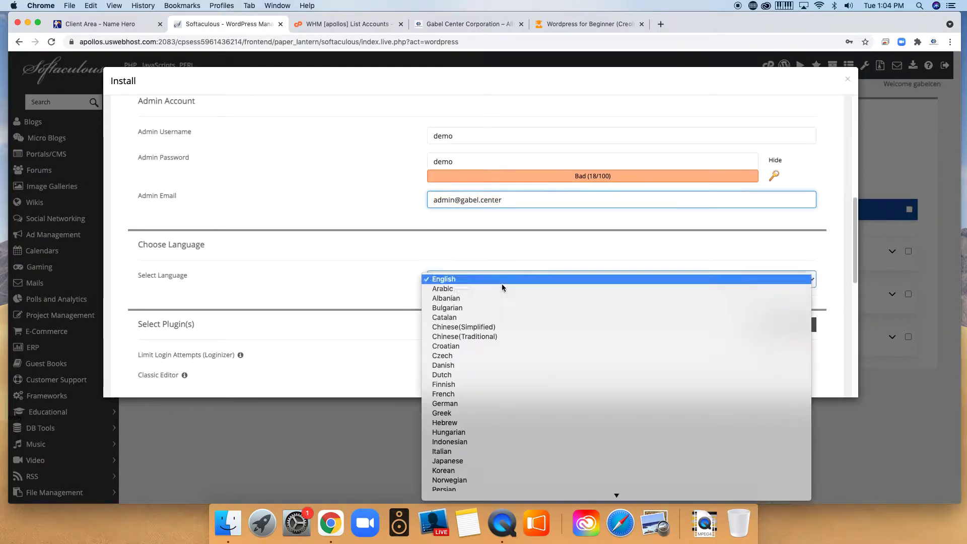
{"action": "left_click", "coordinate": [461, 271]}
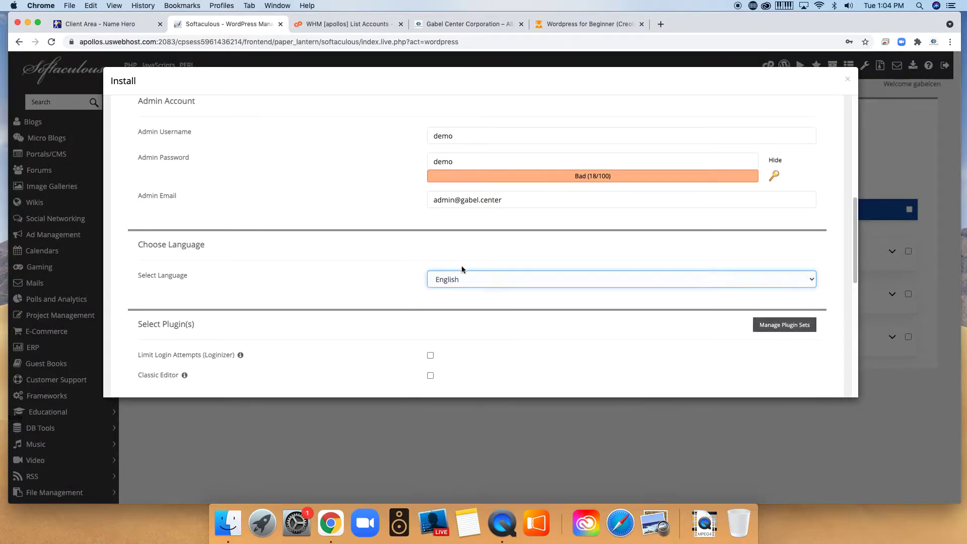
{"action": "scroll", "coordinate": [557, 332], "scroll_direction": "down", "scroll_amount": 1}
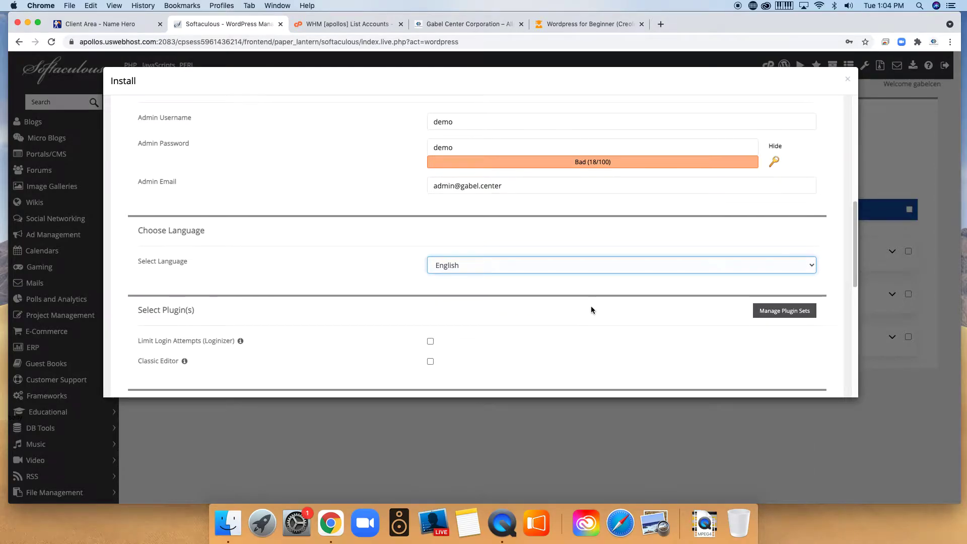
{"action": "scroll", "coordinate": [591, 307], "scroll_direction": "down", "scroll_amount": 3}
{"action": "scroll", "coordinate": [592, 307], "scroll_direction": "down", "scroll_amount": 3}
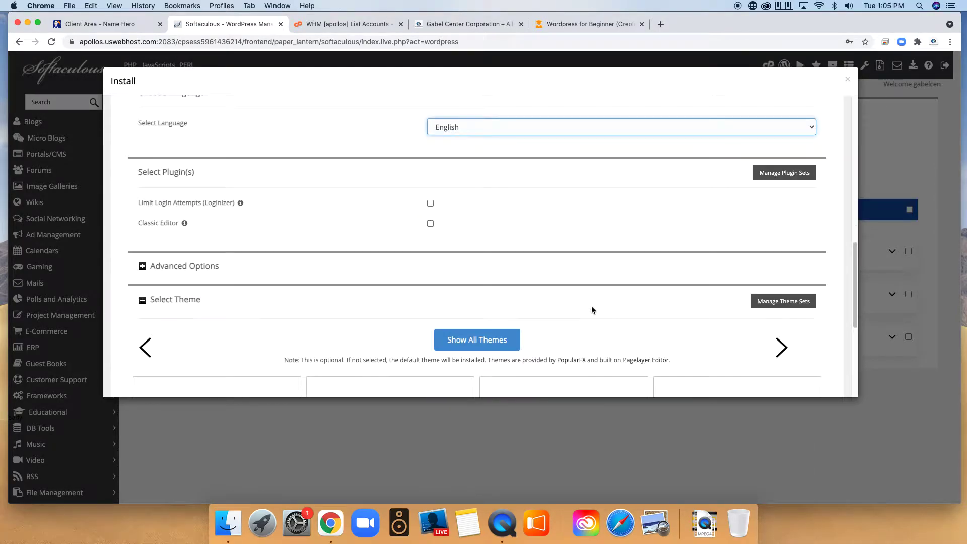
Choose the Scoops theme, accept its demo image copyright, and run the WordPress install.
{"action": "scroll", "coordinate": [591, 307], "scroll_direction": "down", "scroll_amount": 6}
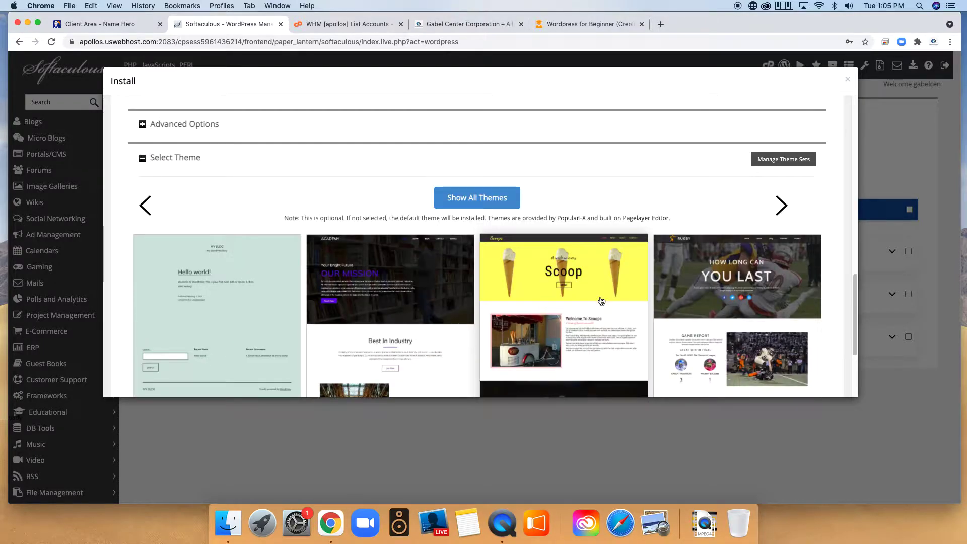
{"action": "scroll", "coordinate": [509, 281], "scroll_direction": "down", "scroll_amount": 5}
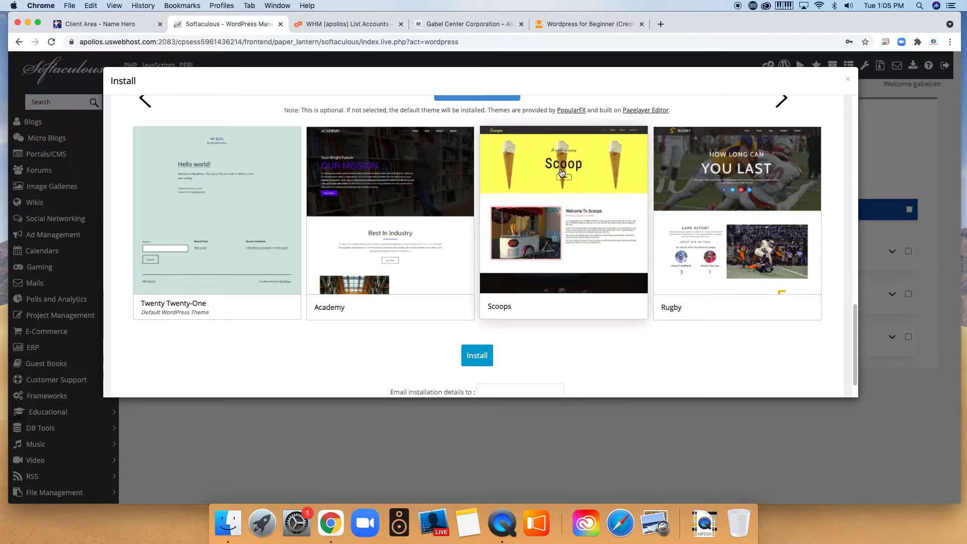
{"action": "left_click", "coordinate": [562, 174]}
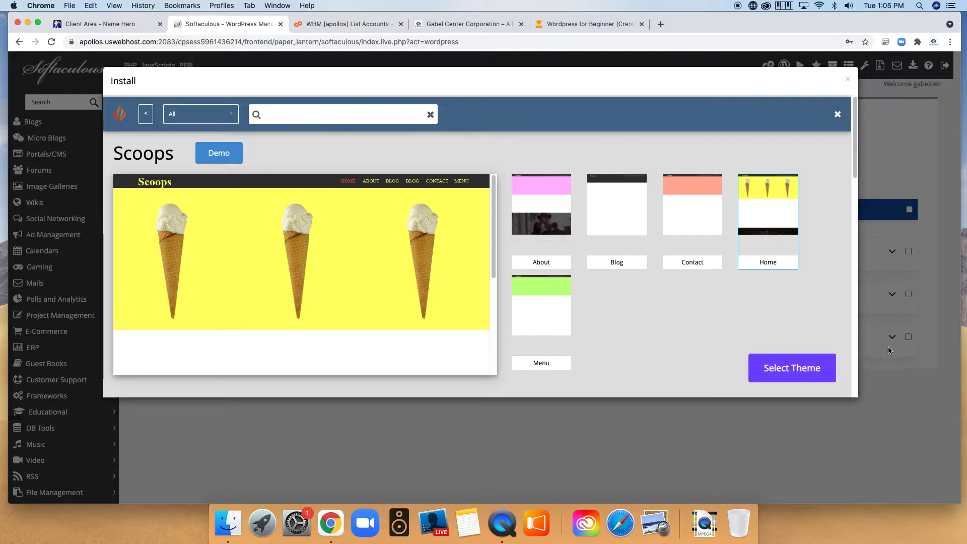
{"action": "left_click", "coordinate": [788, 368]}
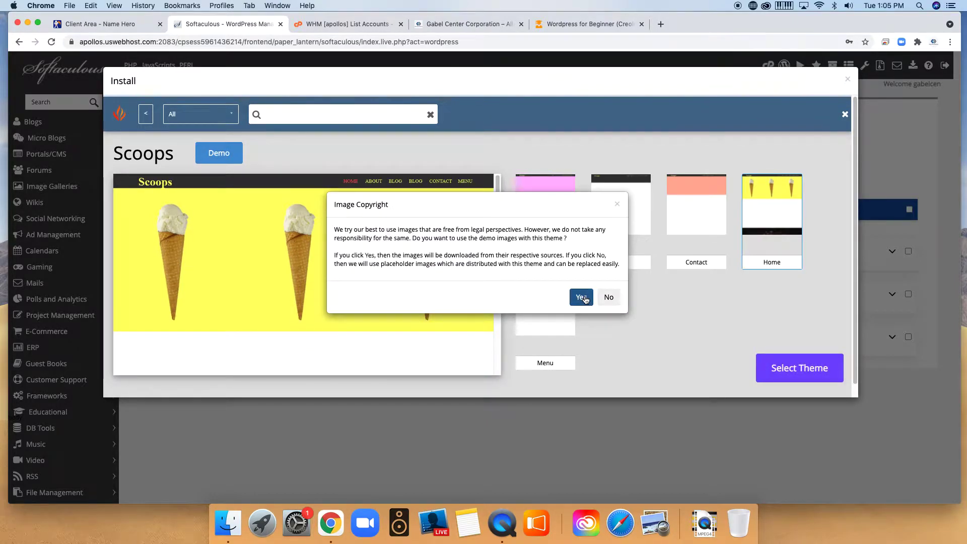
{"action": "left_click", "coordinate": [582, 297]}
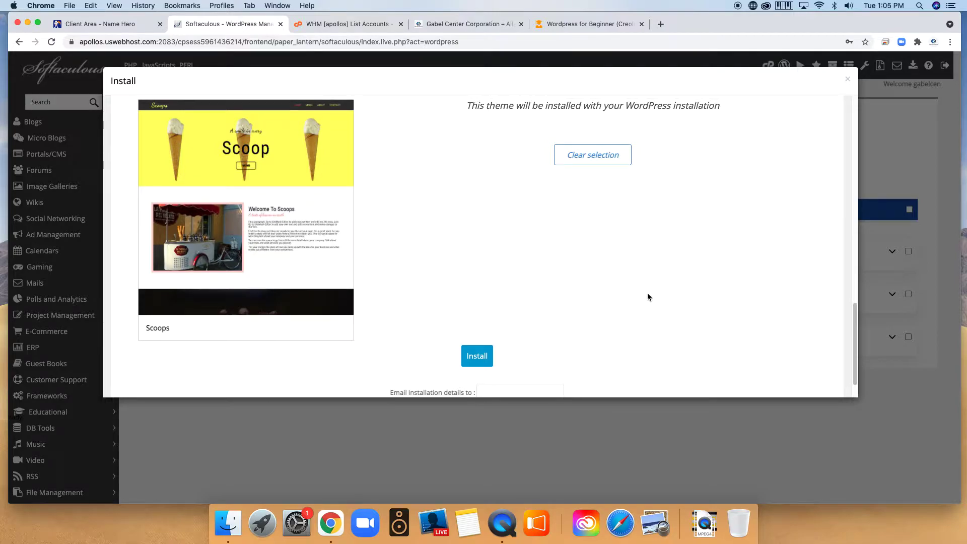
{"action": "scroll", "coordinate": [636, 290], "scroll_direction": "down", "scroll_amount": 1}
{"action": "left_click", "coordinate": [482, 317]}
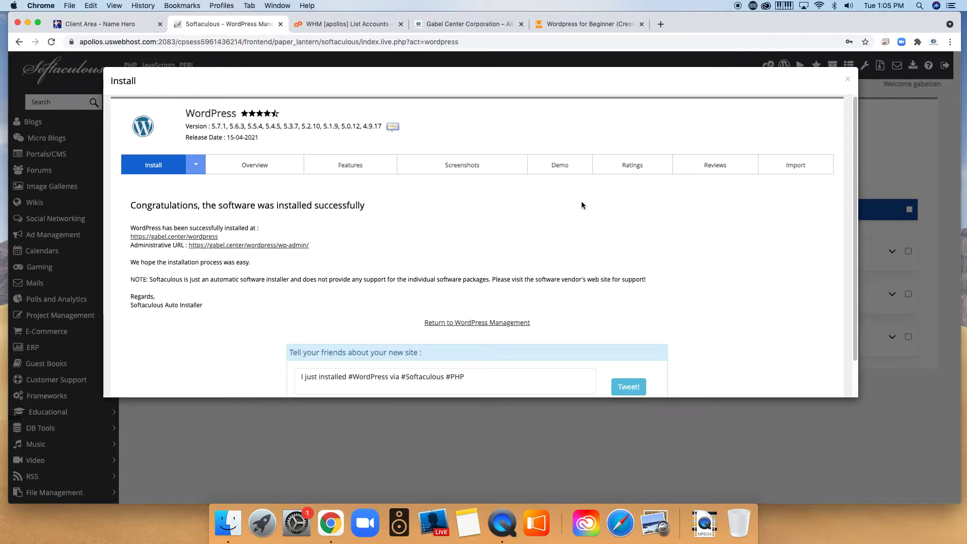
{"action": "scroll", "coordinate": [647, 272], "scroll_direction": "down", "scroll_amount": 2}
{"action": "scroll", "coordinate": [646, 273], "scroll_direction": "up", "scroll_amount": 2}
{"action": "left_click", "coordinate": [212, 238]}
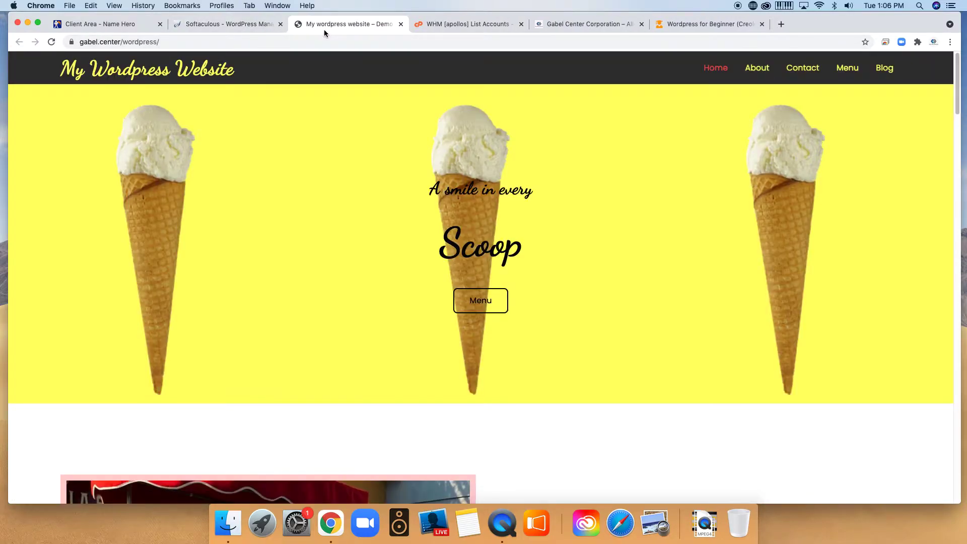
{"action": "scroll", "coordinate": [611, 255], "scroll_direction": "down", "scroll_amount": 20}
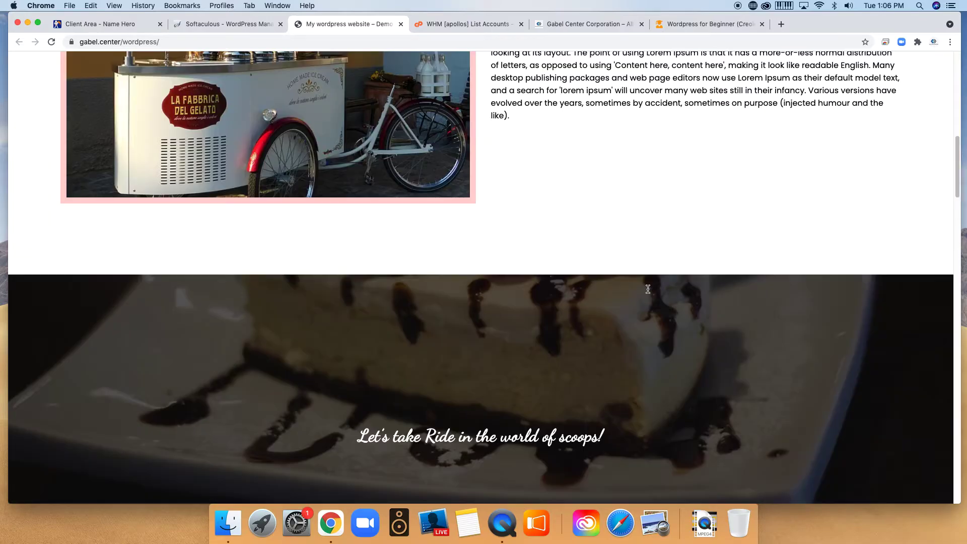
{"action": "scroll", "coordinate": [681, 296], "scroll_direction": "down", "scroll_amount": 10}
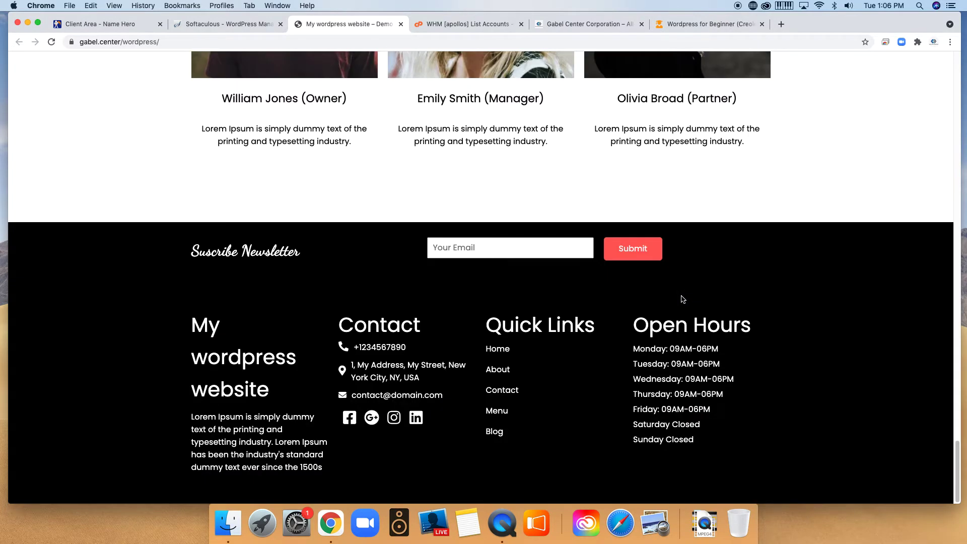
{"action": "scroll", "coordinate": [781, 315], "scroll_direction": "up", "scroll_amount": 20}
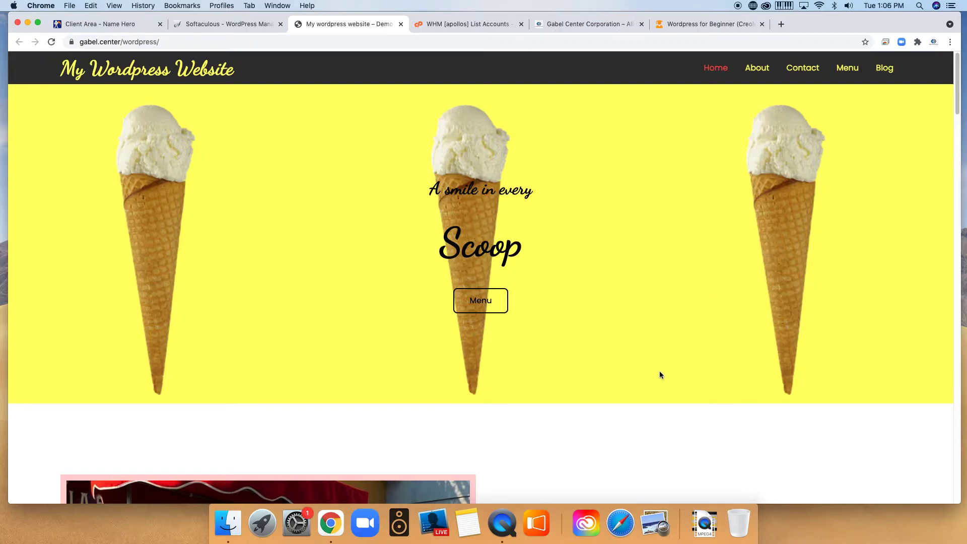
{"action": "scroll", "coordinate": [661, 375], "scroll_direction": "down", "scroll_amount": 8}
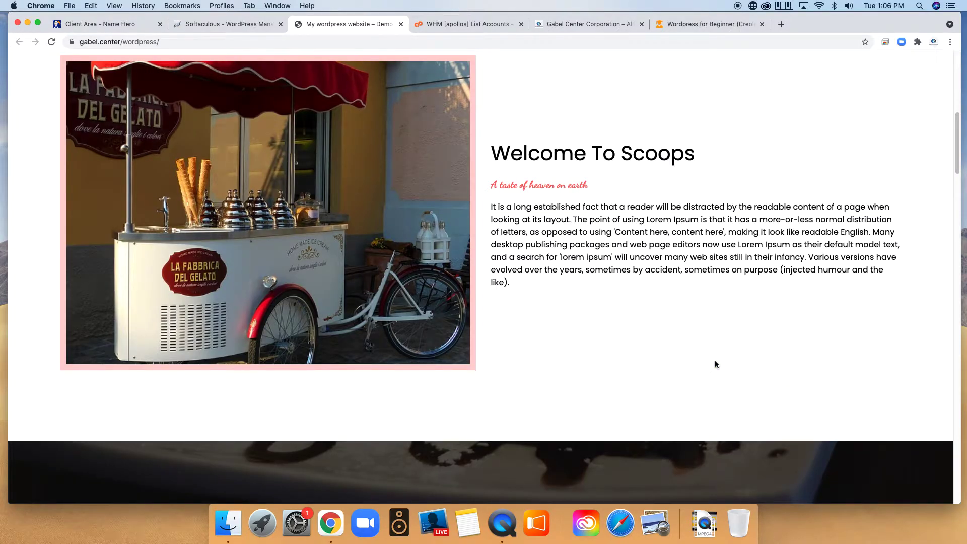
{"action": "scroll", "coordinate": [434, 273], "scroll_direction": "down", "scroll_amount": 20}
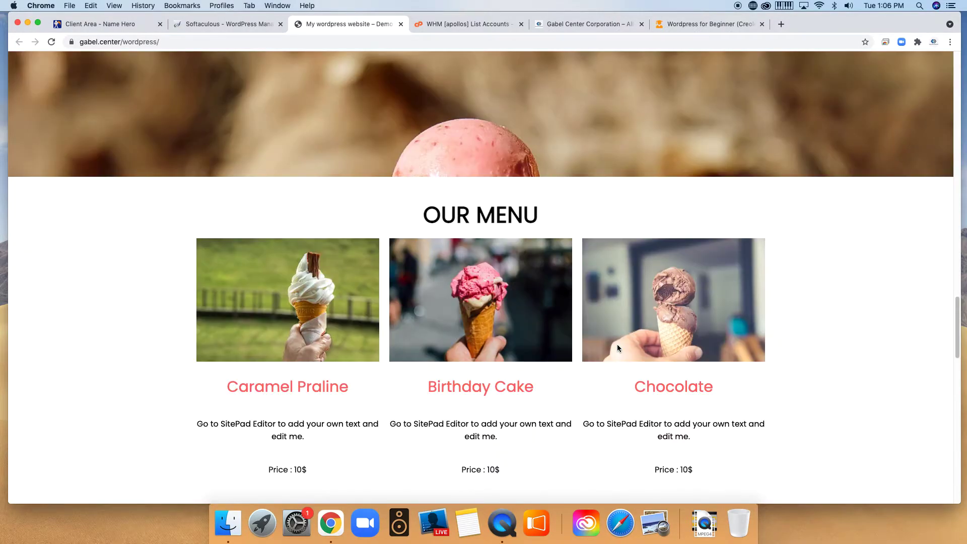
{"action": "scroll", "coordinate": [619, 347], "scroll_direction": "up", "scroll_amount": 20}
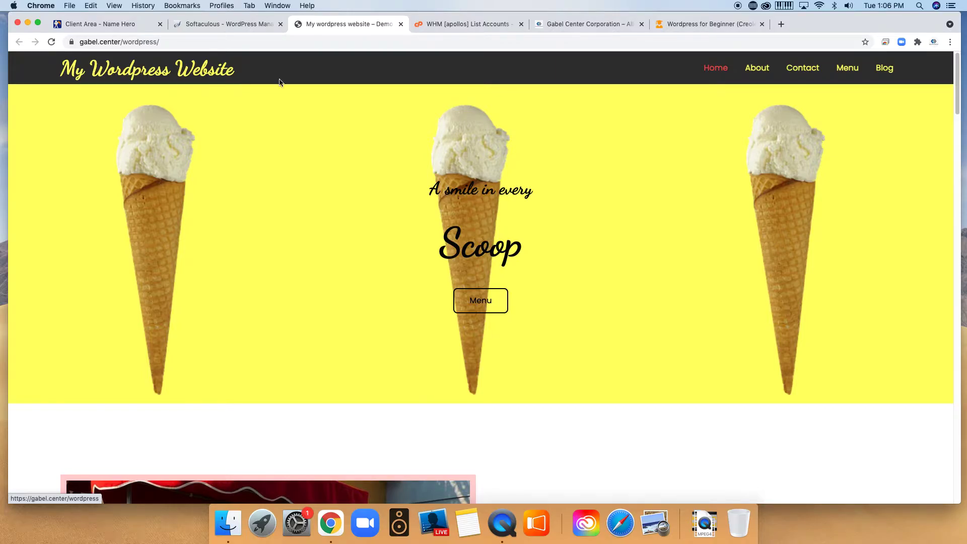
{"action": "scroll", "coordinate": [454, 189], "scroll_direction": "down", "scroll_amount": 15}
{"action": "scroll", "coordinate": [527, 198], "scroll_direction": "down", "scroll_amount": 20}
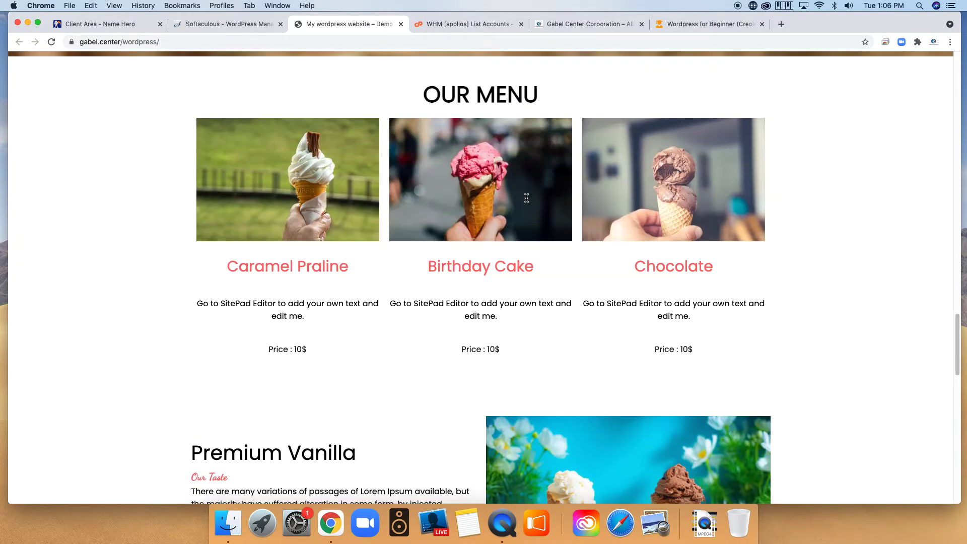
{"action": "scroll", "coordinate": [526, 198], "scroll_direction": "up", "scroll_amount": 20}
{"action": "scroll", "coordinate": [527, 201], "scroll_direction": "up", "scroll_amount": 10}
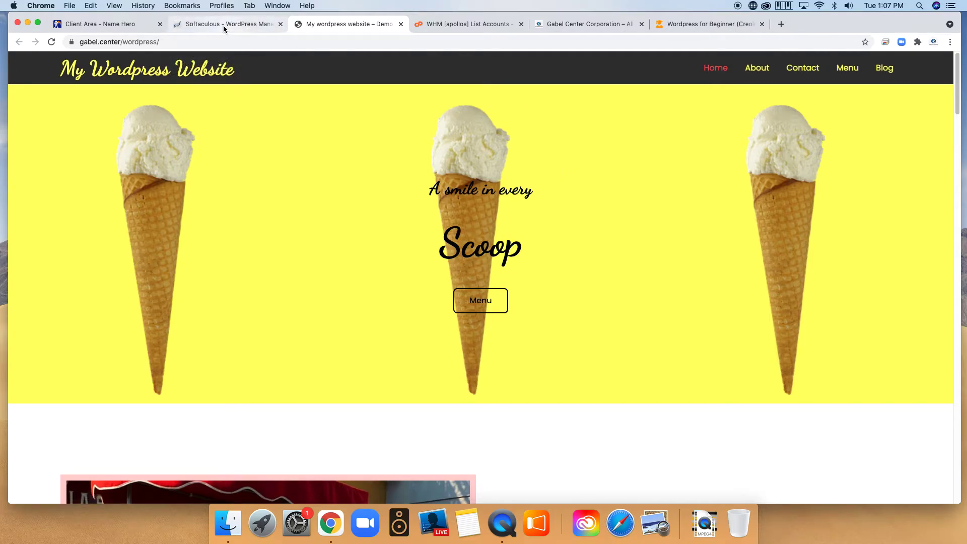
{"action": "left_click", "coordinate": [223, 25]}
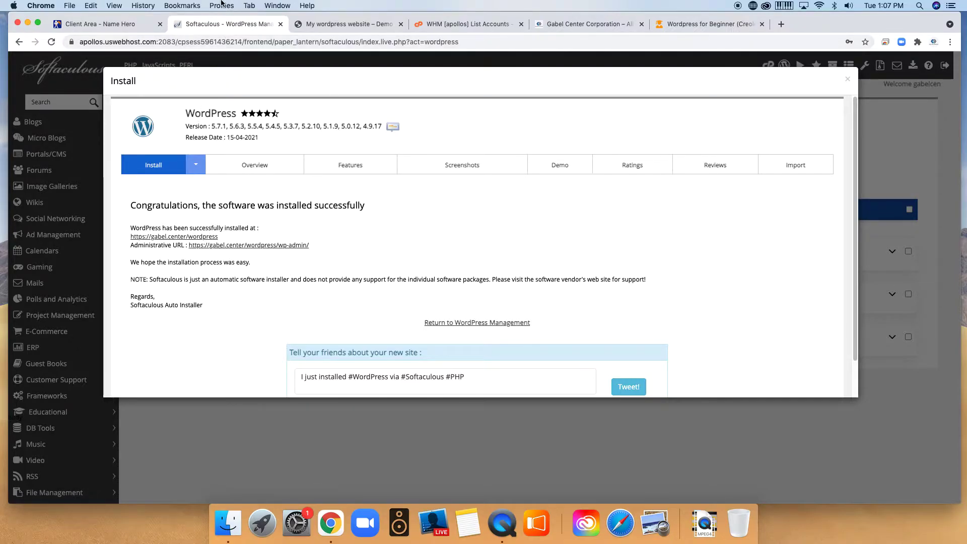
Open the new site's wp-admin Dashboard, glance at the live site, then switch back to the Dashboard.
{"action": "left_click", "coordinate": [285, 247]}
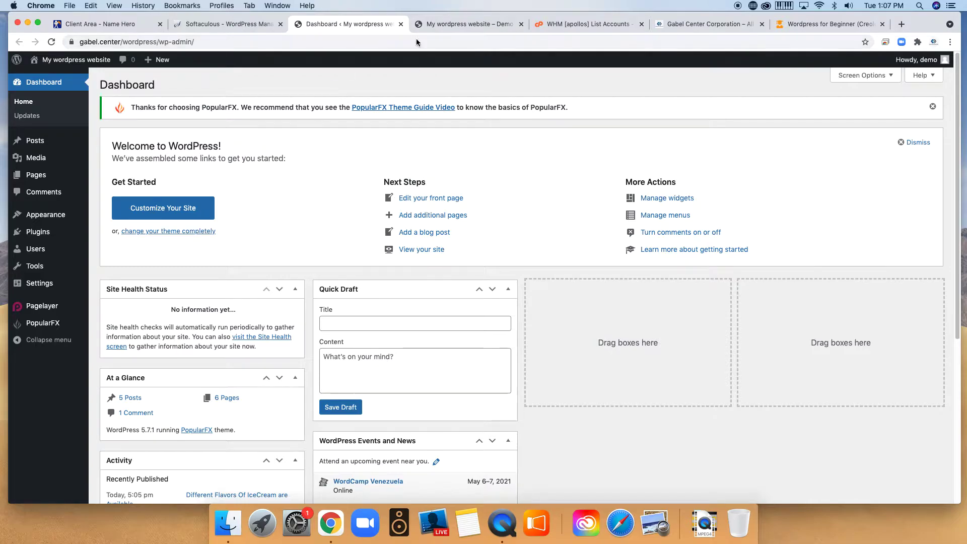
{"action": "left_click", "coordinate": [442, 22]}
{"action": "left_click", "coordinate": [338, 26]}
{"action": "left_click", "coordinate": [459, 24]}
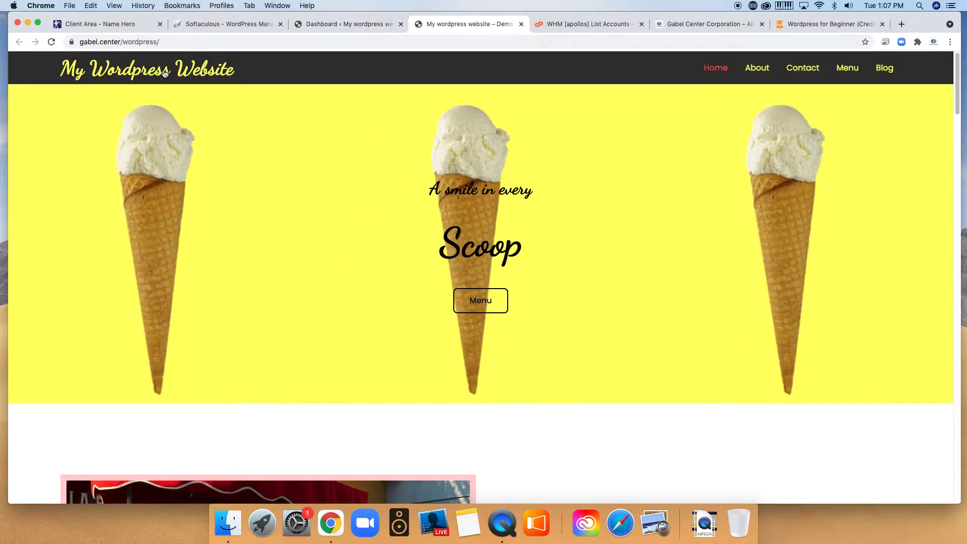
{"action": "scroll", "coordinate": [612, 223], "scroll_direction": "down", "scroll_amount": 20}
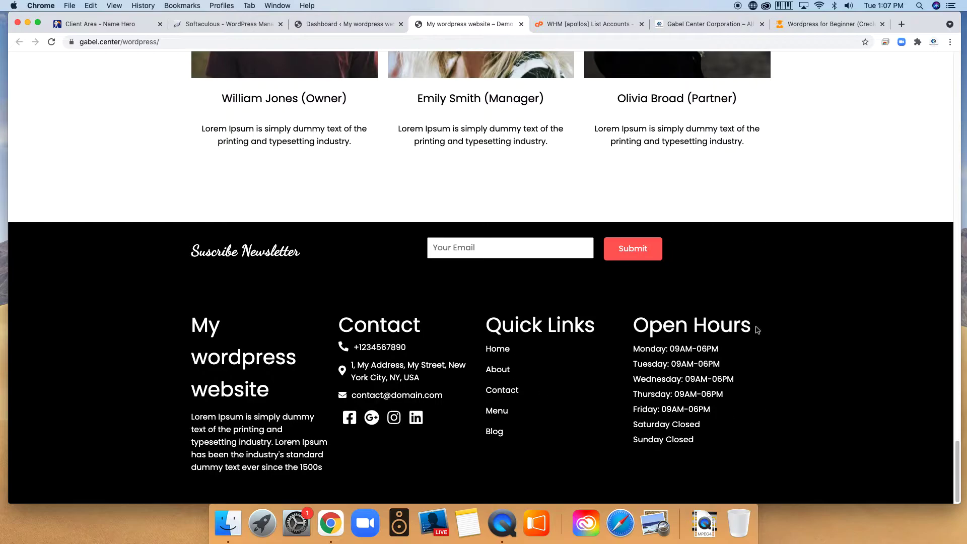
{"action": "scroll", "coordinate": [526, 226], "scroll_direction": "up", "scroll_amount": 10}
{"action": "scroll", "coordinate": [529, 283], "scroll_direction": "down", "scroll_amount": 8}
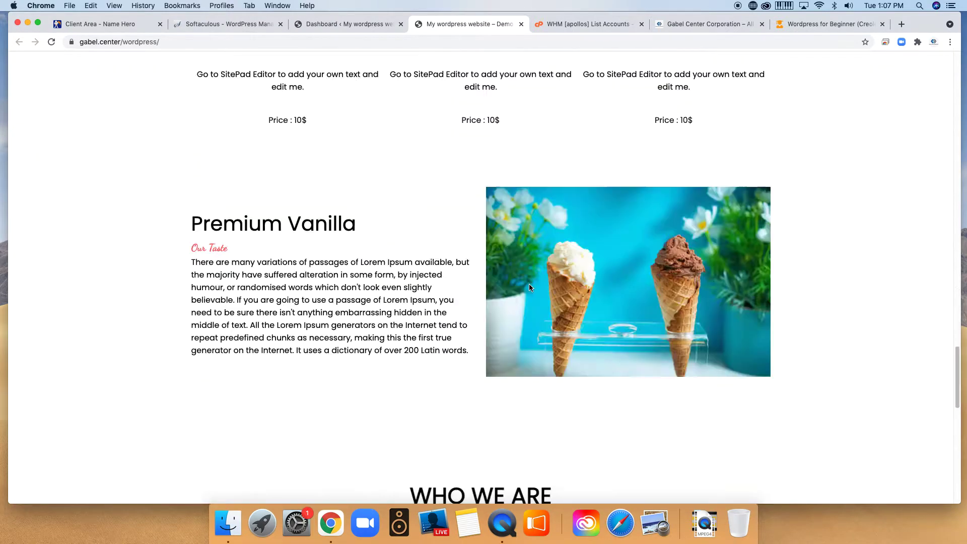
{"action": "scroll", "coordinate": [530, 287], "scroll_direction": "down", "scroll_amount": 5}
{"action": "scroll", "coordinate": [529, 286], "scroll_direction": "up", "scroll_amount": 20}
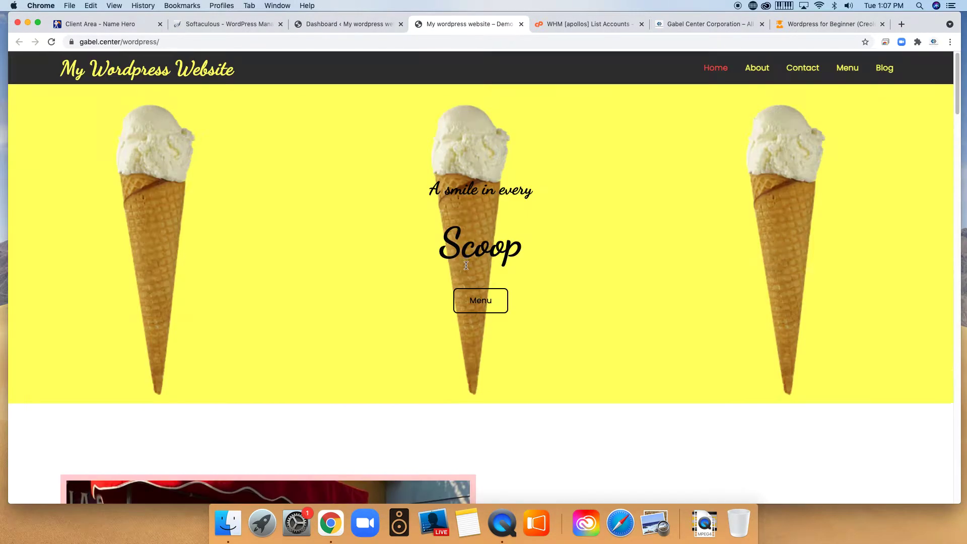
{"action": "left_click", "coordinate": [368, 22]}
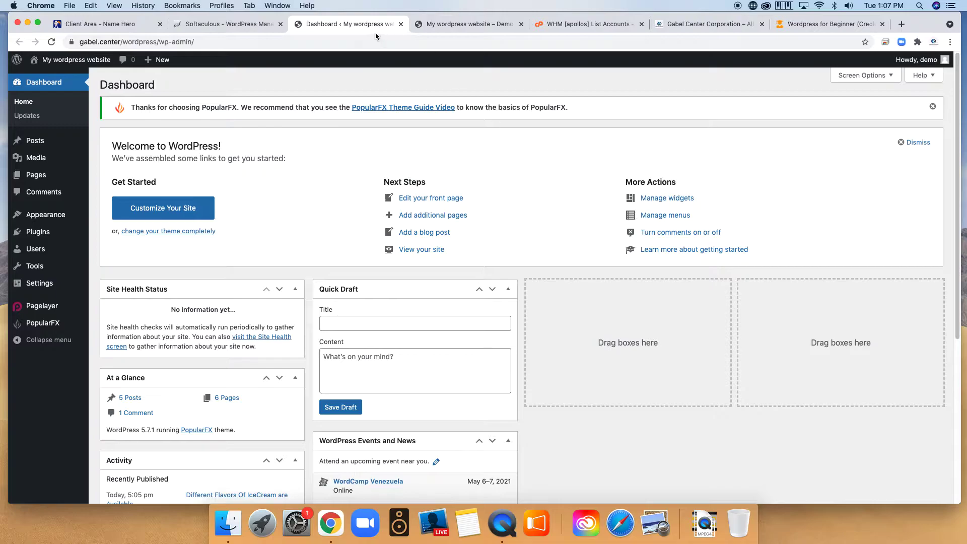
{"action": "left_click", "coordinate": [444, 24]}
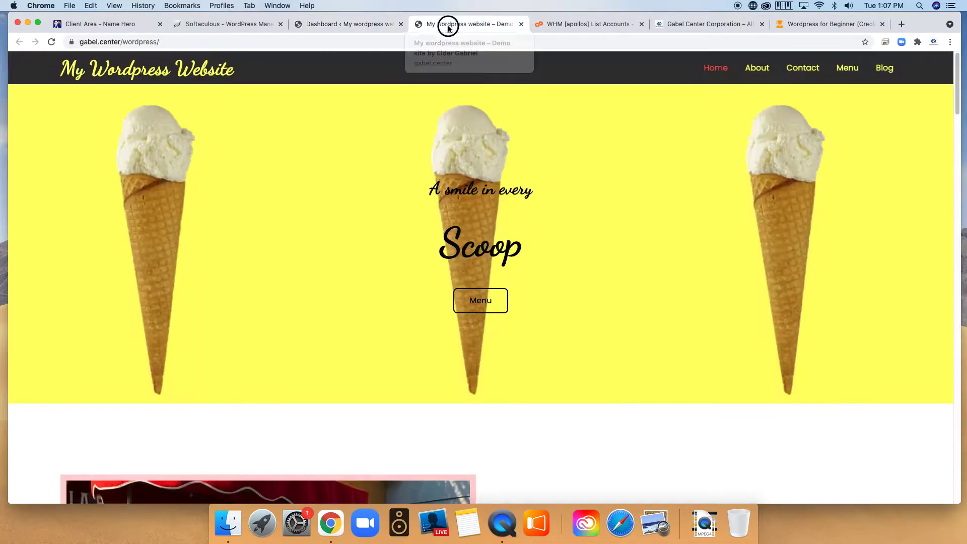
{"action": "scroll", "coordinate": [688, 247], "scroll_direction": "down", "scroll_amount": 20}
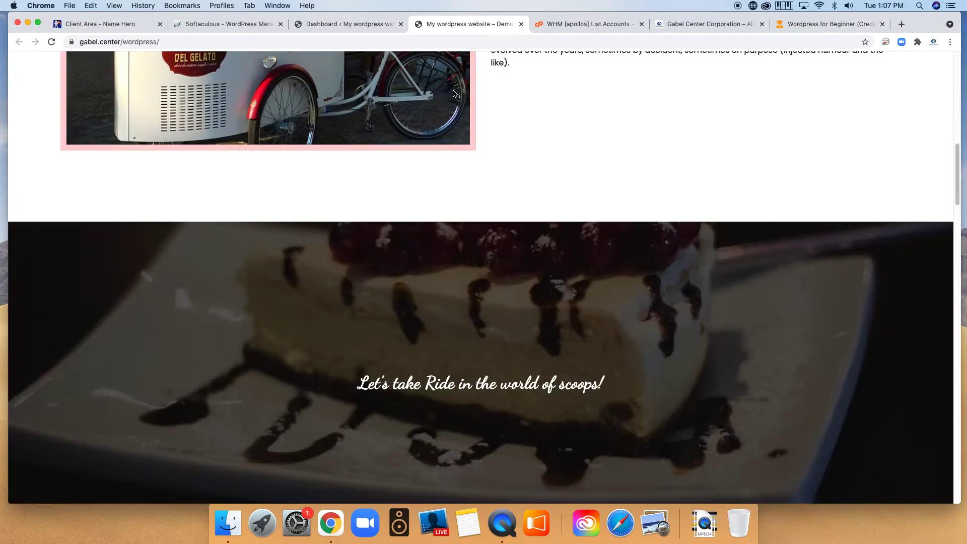
{"action": "left_click", "coordinate": [348, 20]}
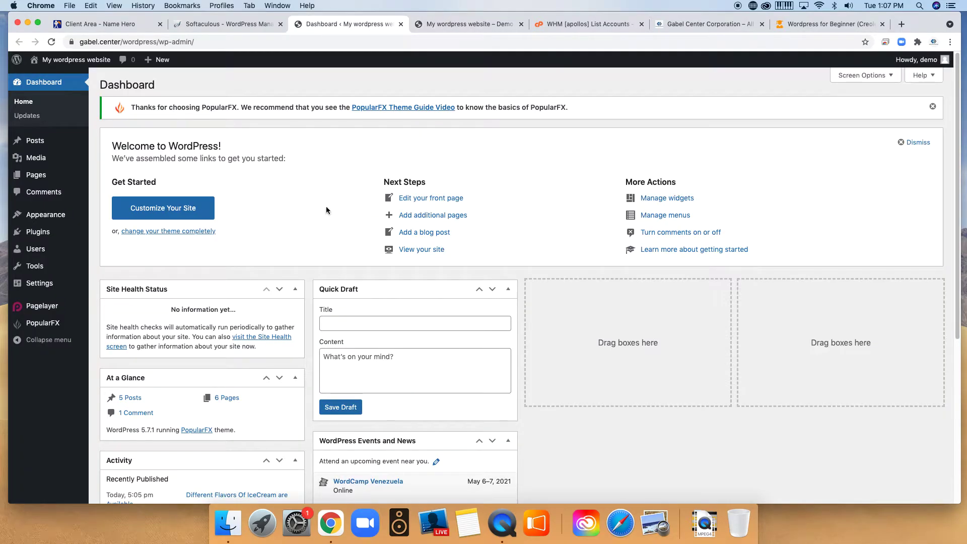
{"action": "scroll", "coordinate": [561, 283], "scroll_direction": "down", "scroll_amount": 5}
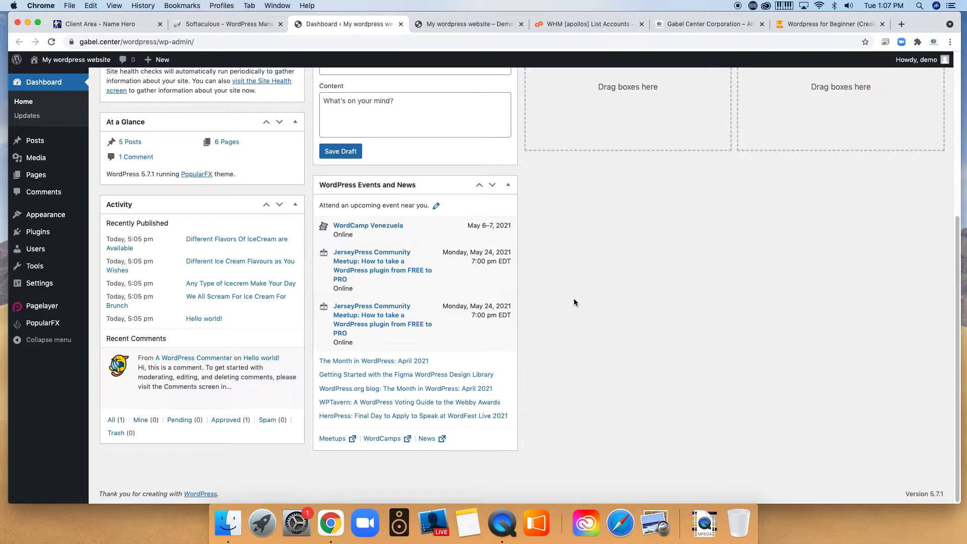
{"action": "scroll", "coordinate": [553, 294], "scroll_direction": "up", "scroll_amount": 5}
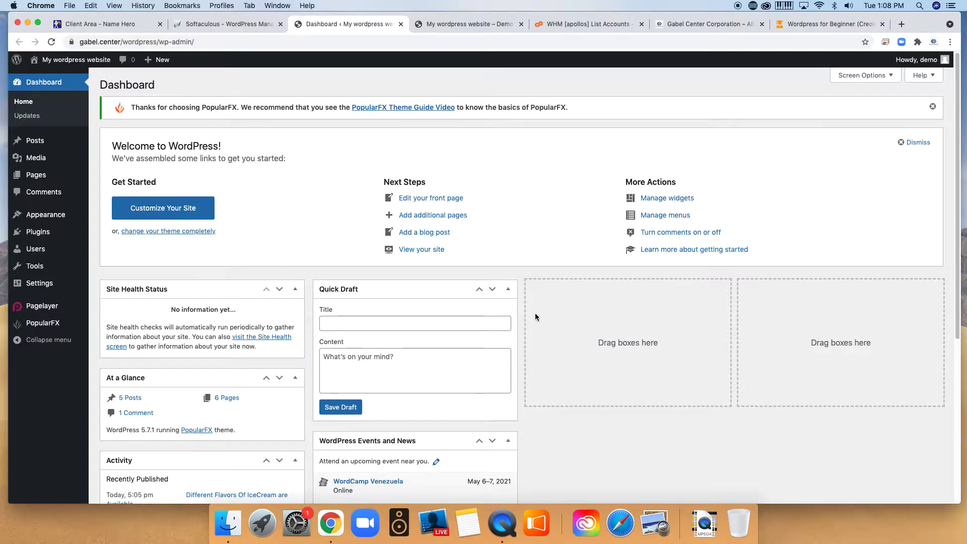
{"action": "scroll", "coordinate": [519, 313], "scroll_direction": "down", "scroll_amount": 5}
{"action": "scroll", "coordinate": [541, 314], "scroll_direction": "up", "scroll_amount": 5}
{"action": "scroll", "coordinate": [163, 220], "scroll_direction": "down", "scroll_amount": 5}
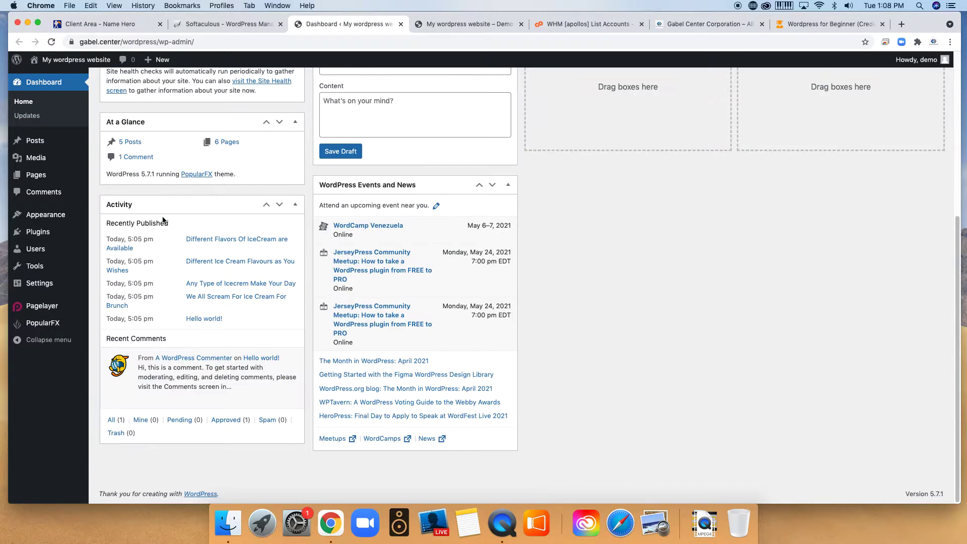
{"action": "scroll", "coordinate": [348, 161], "scroll_direction": "up", "scroll_amount": 5}
{"action": "left_click", "coordinate": [463, 24]}
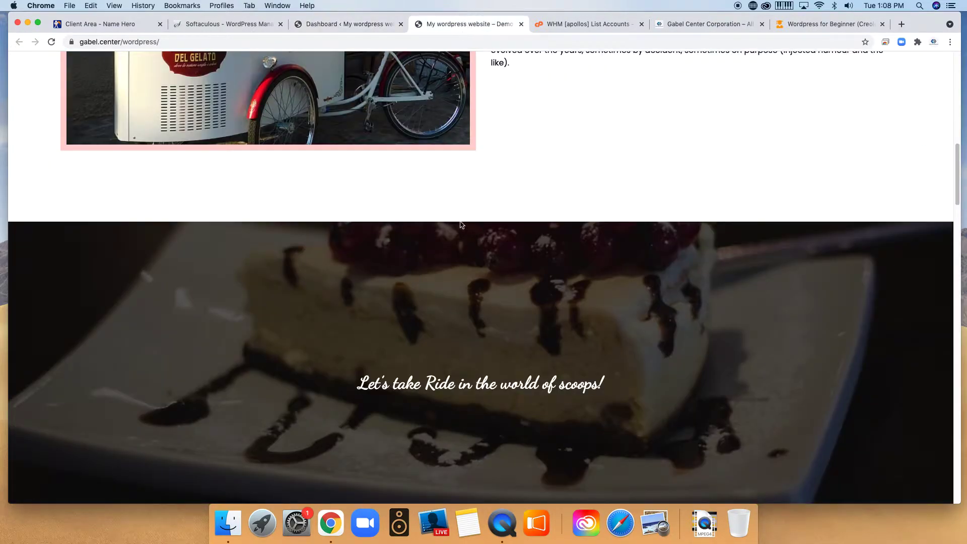
{"action": "scroll", "coordinate": [402, 222], "scroll_direction": "down", "scroll_amount": 15}
{"action": "scroll", "coordinate": [402, 218], "scroll_direction": "up", "scroll_amount": 15}
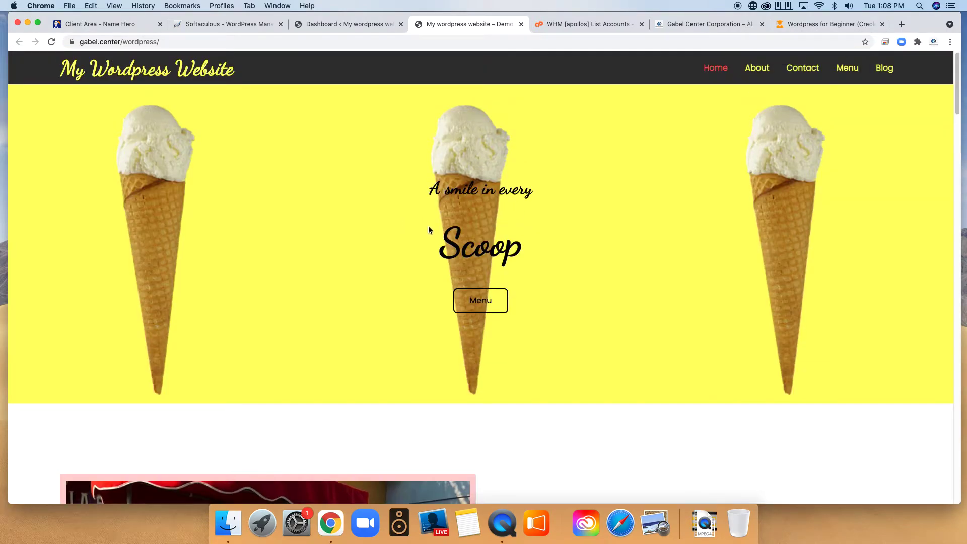
{"action": "left_click", "coordinate": [338, 26]}
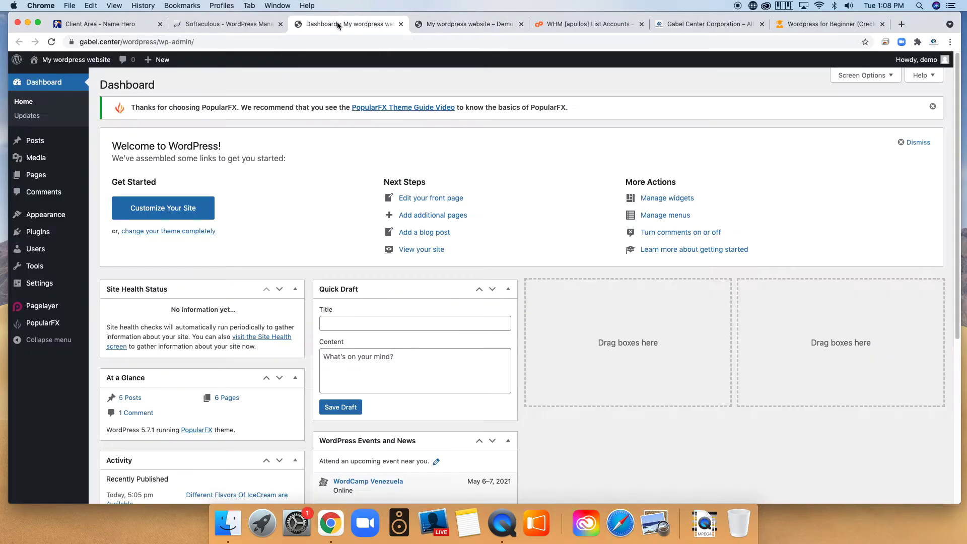
{"action": "left_click", "coordinate": [461, 23]}
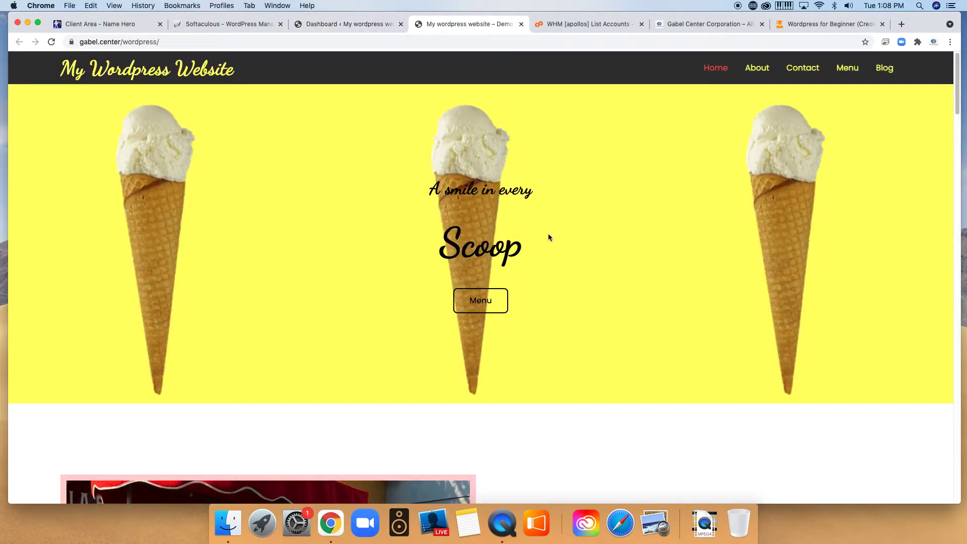
{"action": "scroll", "coordinate": [492, 312], "scroll_direction": "down", "scroll_amount": 10}
{"action": "scroll", "coordinate": [492, 313], "scroll_direction": "up", "scroll_amount": 10}
{"action": "left_click", "coordinate": [355, 24]}
{"action": "left_click", "coordinate": [333, 325]}
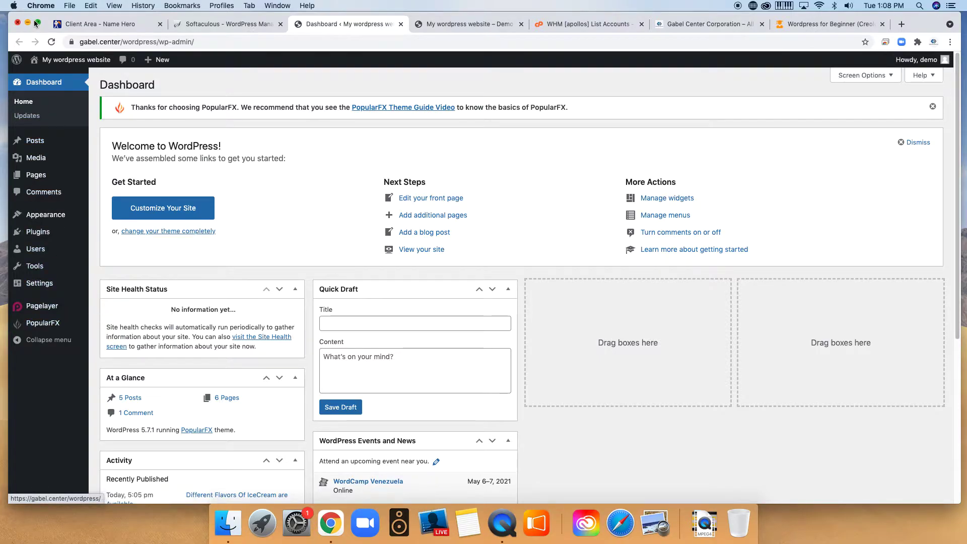
{"action": "mouse_move", "coordinate": [60, 61]}
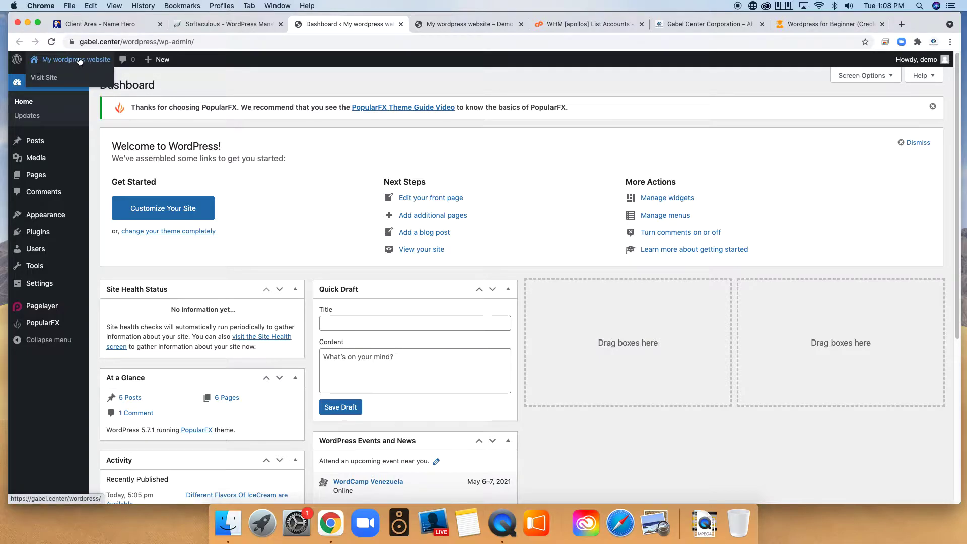
{"action": "left_click", "coordinate": [51, 77]}
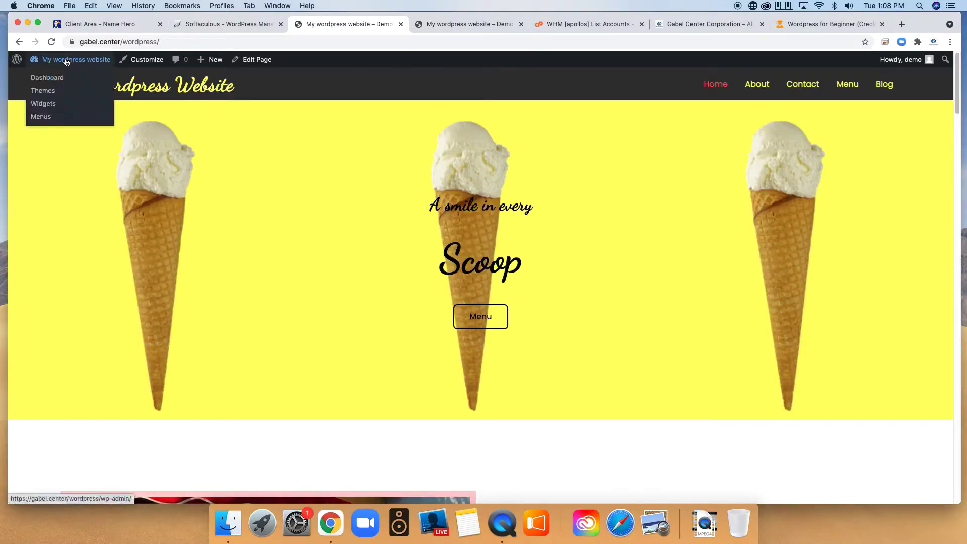
{"action": "left_click", "coordinate": [53, 78]}
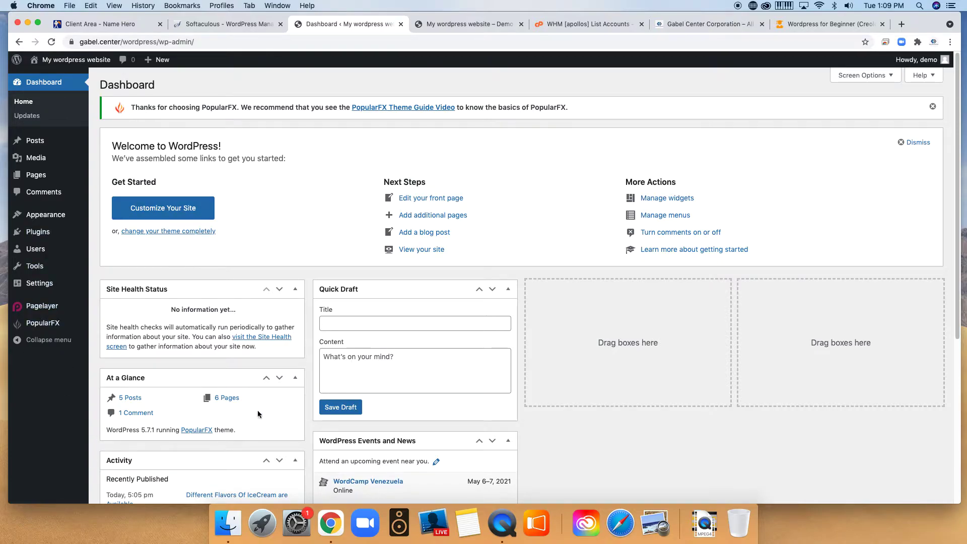
{"action": "mouse_move", "coordinate": [48, 216]}
{"action": "mouse_move", "coordinate": [35, 166]}
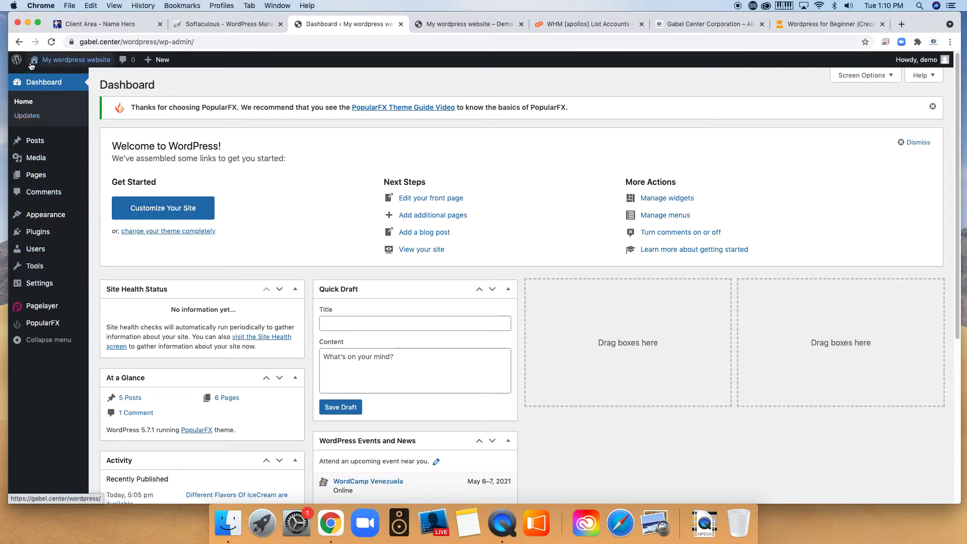
{"action": "mouse_move", "coordinate": [51, 69]}
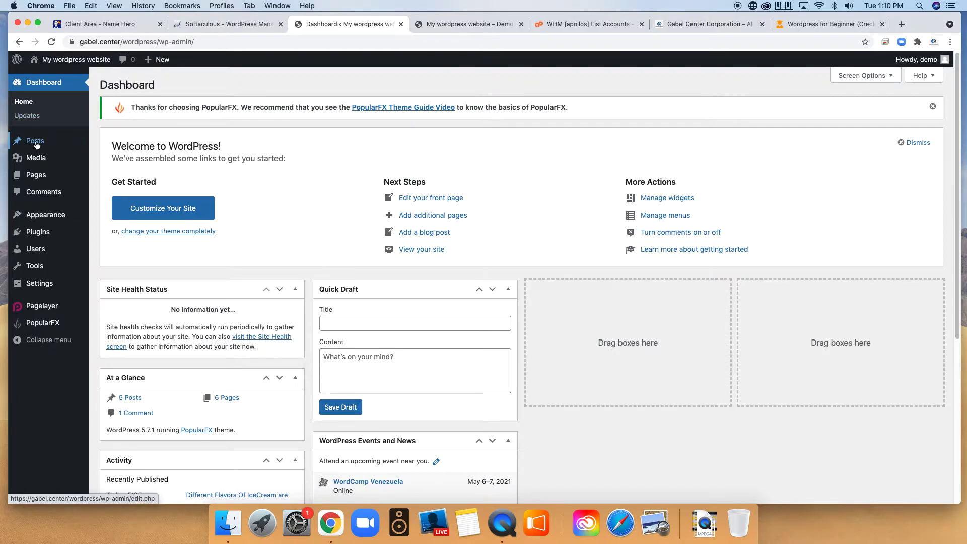
{"action": "mouse_move", "coordinate": [35, 144]}
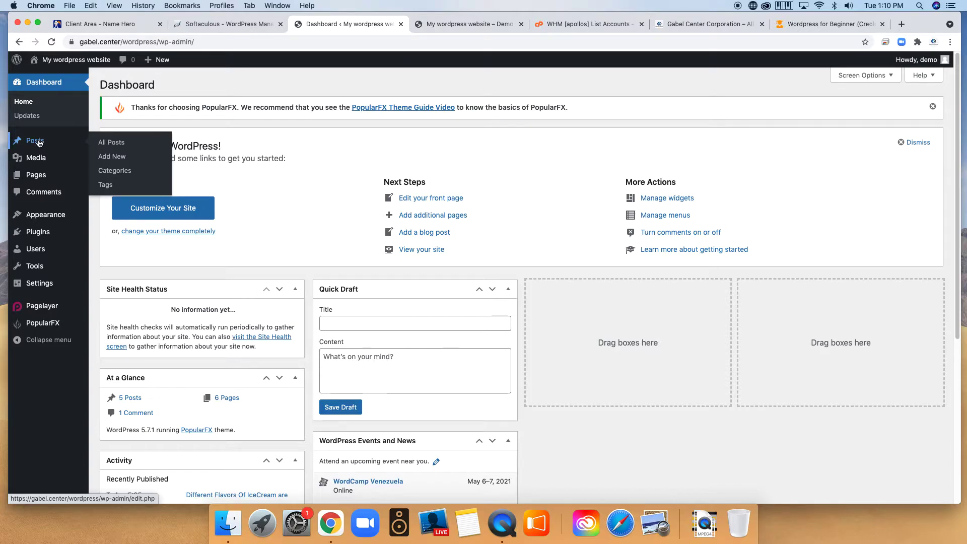
Show All Posts to list the five published posts with categories, tags and dates.
{"action": "left_click", "coordinate": [111, 145]}
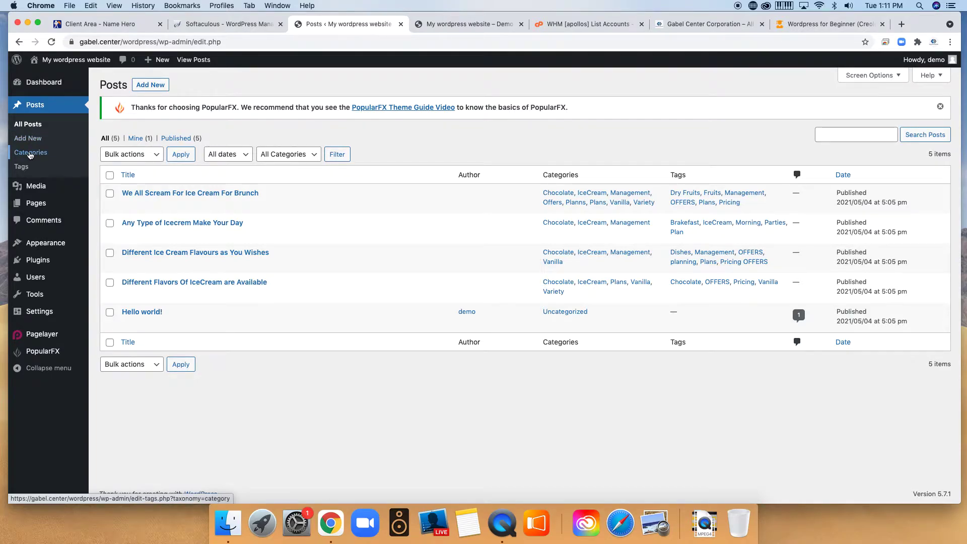
Browse the post Categories list.
{"action": "left_click", "coordinate": [30, 152]}
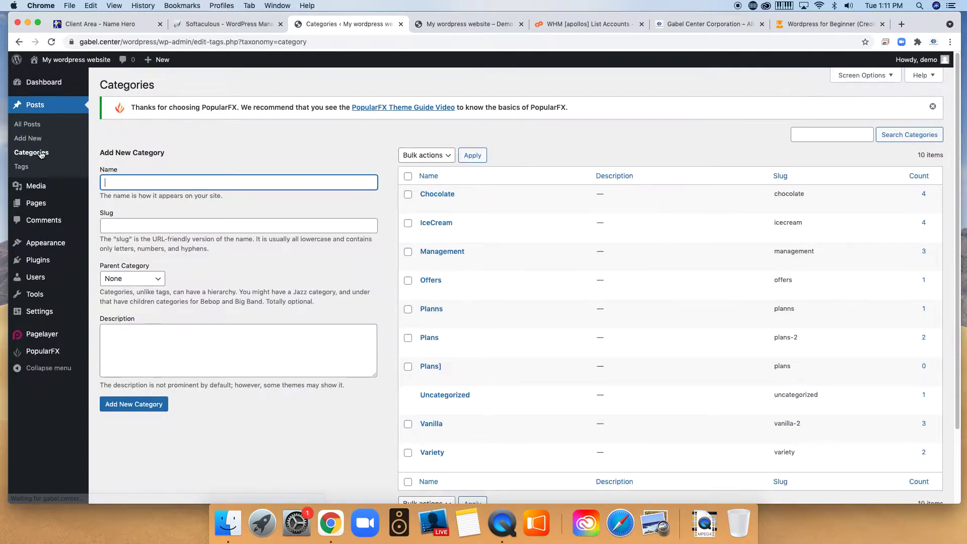
{"action": "scroll", "coordinate": [566, 279], "scroll_direction": "down", "scroll_amount": 2}
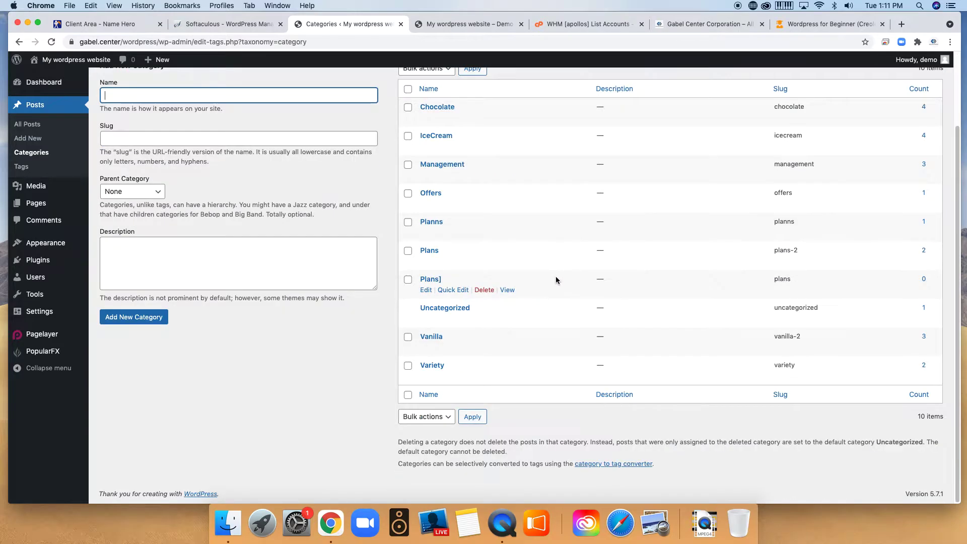
{"action": "scroll", "coordinate": [555, 276], "scroll_direction": "up", "scroll_amount": 2}
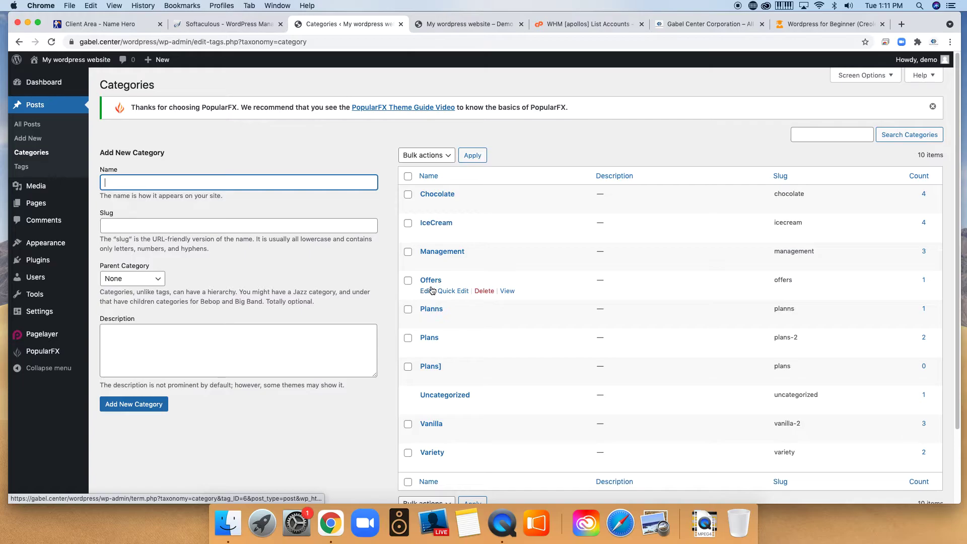
{"action": "scroll", "coordinate": [461, 395], "scroll_direction": "down", "scroll_amount": 2}
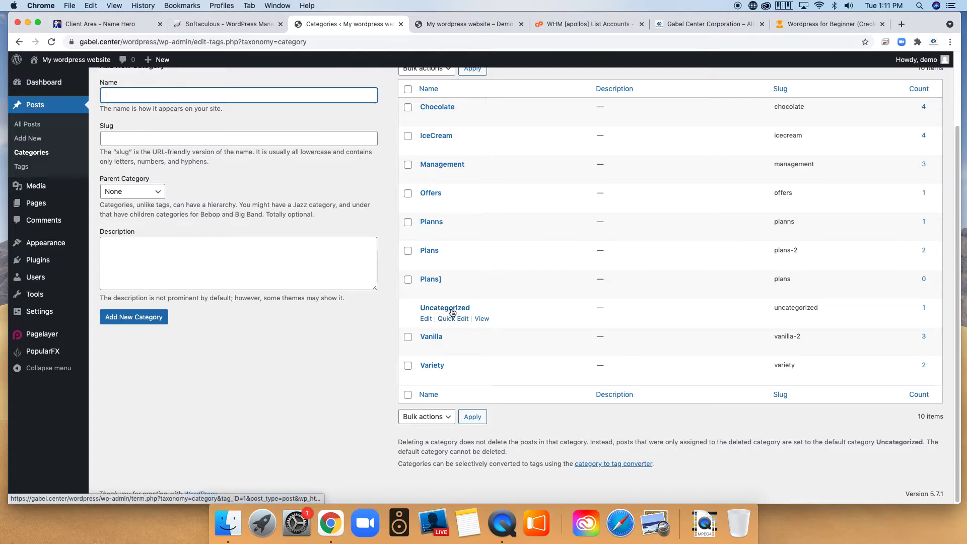
{"action": "scroll", "coordinate": [515, 320], "scroll_direction": "up", "scroll_amount": 2}
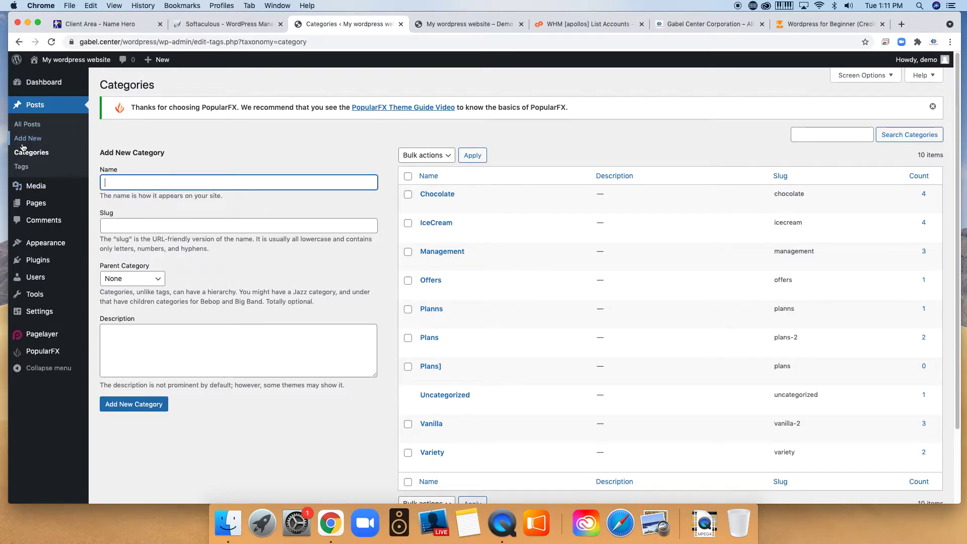
Bring up the Tags list of 16 tags such as Chocolate, IceCream, OFFERS and Vanilla.
{"action": "left_click", "coordinate": [36, 172]}
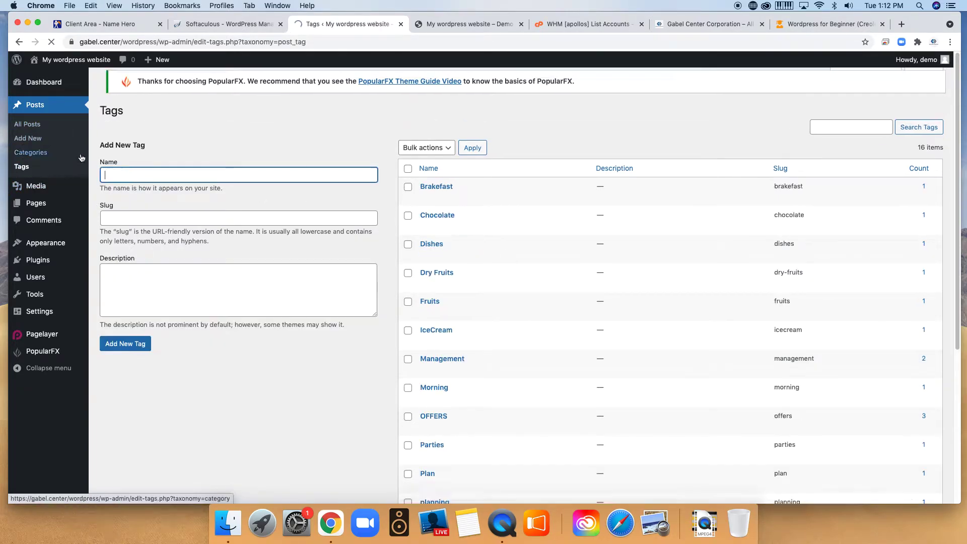
{"action": "scroll", "coordinate": [554, 277], "scroll_direction": "down", "scroll_amount": 5}
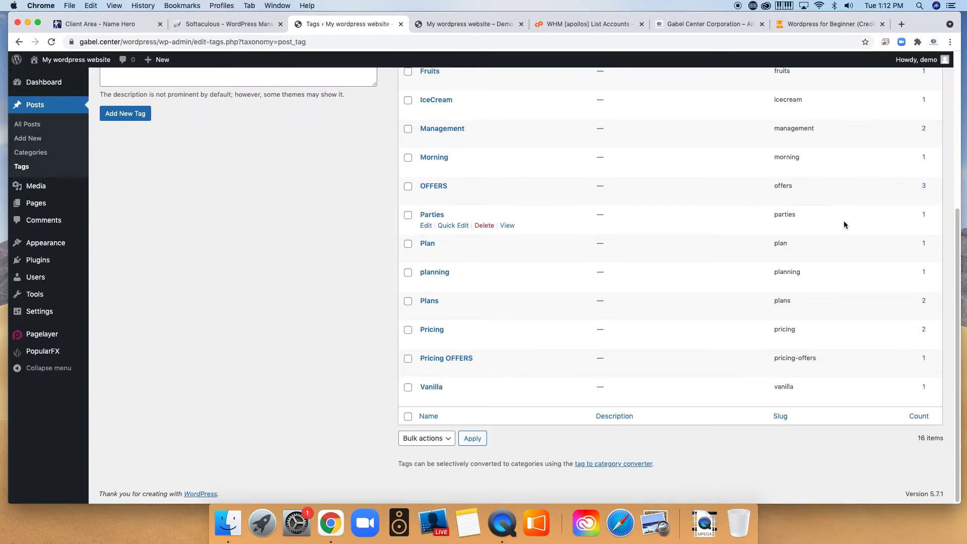
{"action": "scroll", "coordinate": [694, 329], "scroll_direction": "up", "scroll_amount": 5}
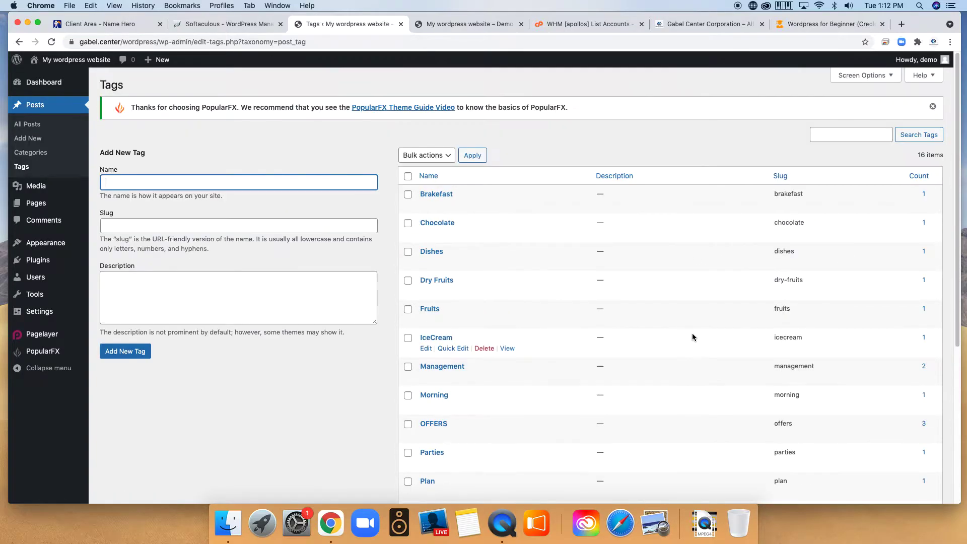
{"action": "scroll", "coordinate": [663, 328], "scroll_direction": "down", "scroll_amount": 3}
{"action": "scroll", "coordinate": [661, 328], "scroll_direction": "up", "scroll_amount": 3}
{"action": "mouse_move", "coordinate": [40, 182]}
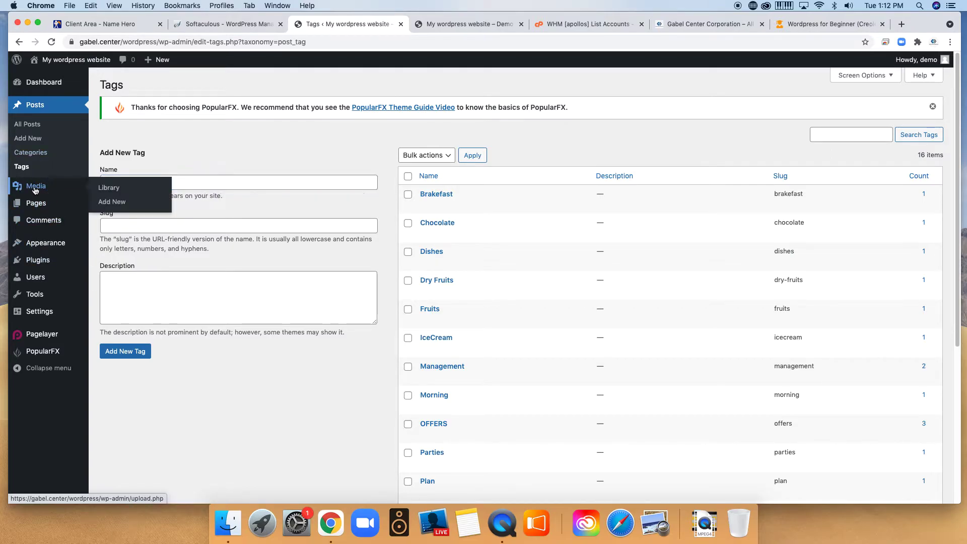
Go to the Media Library, start an upload and cancel the file chooser.
{"action": "left_click", "coordinate": [34, 188]}
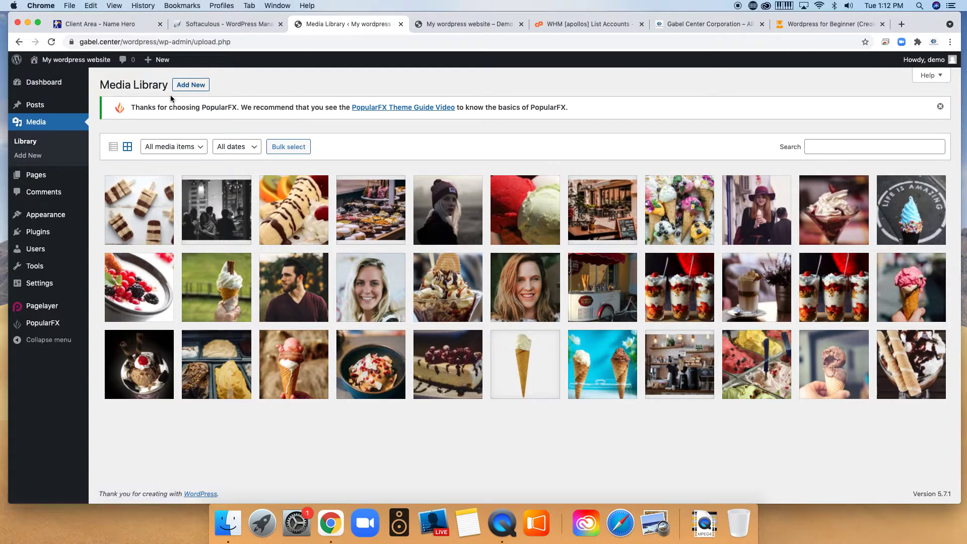
{"action": "left_click", "coordinate": [198, 88]}
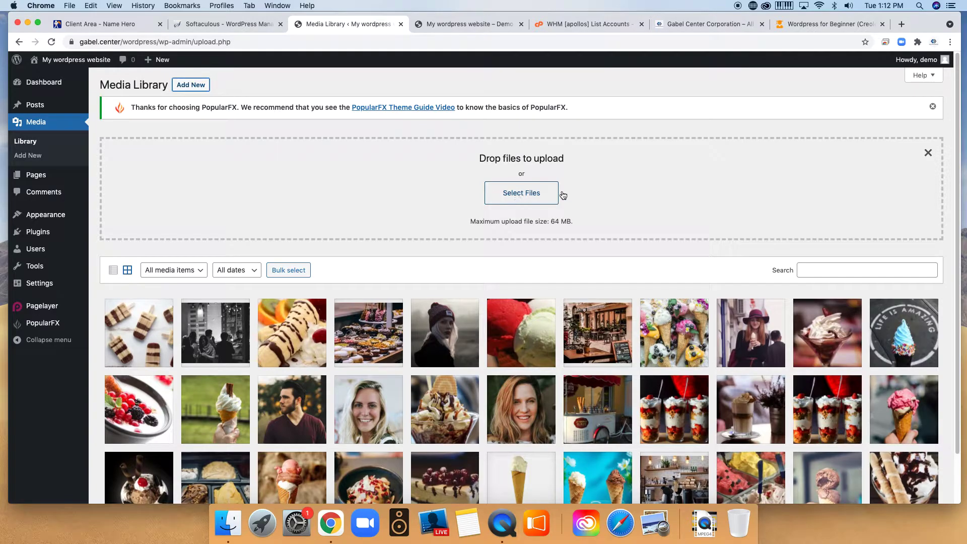
{"action": "left_click", "coordinate": [522, 200]}
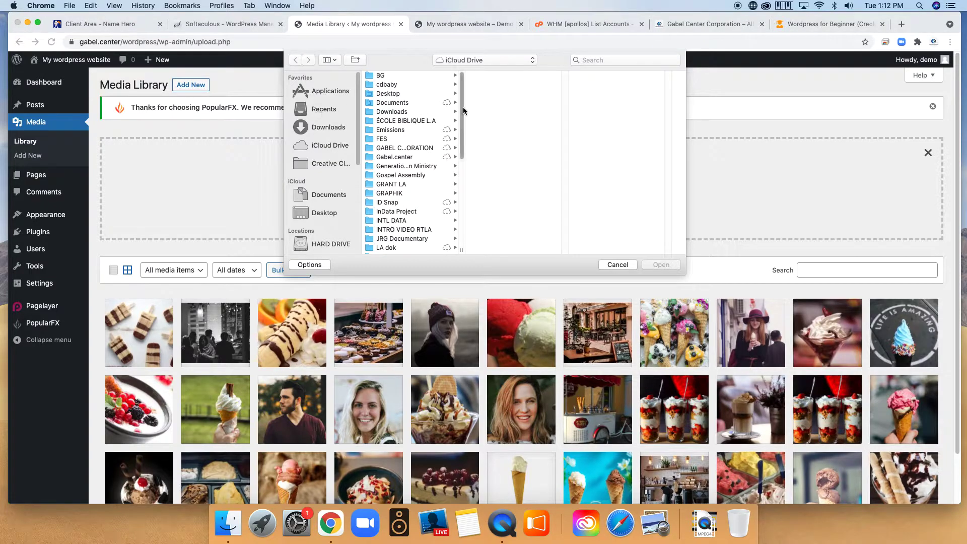
{"action": "left_click", "coordinate": [611, 265]}
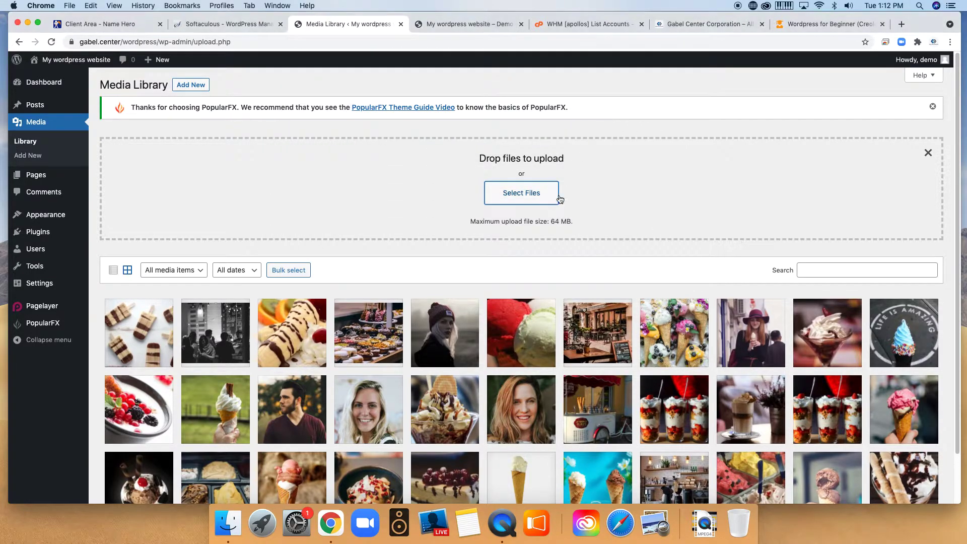
{"action": "scroll", "coordinate": [538, 371], "scroll_direction": "down", "scroll_amount": 2}
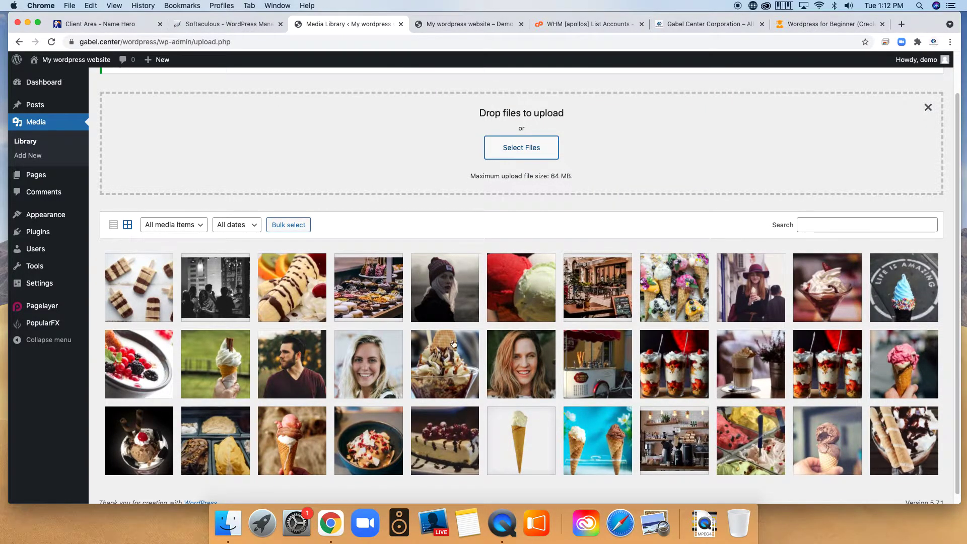
{"action": "scroll", "coordinate": [452, 340], "scroll_direction": "down", "scroll_amount": 1}
{"action": "scroll", "coordinate": [371, 315], "scroll_direction": "up", "scroll_amount": 2}
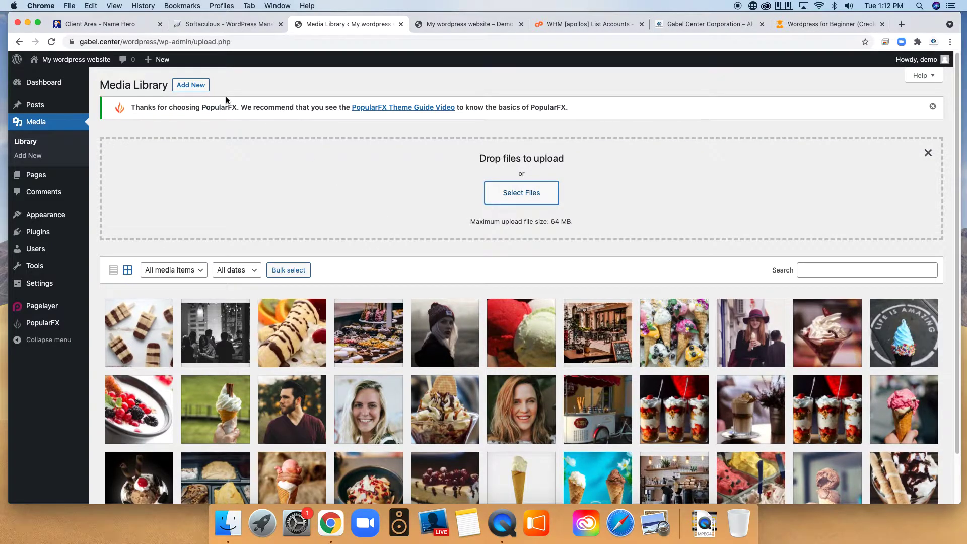
{"action": "scroll", "coordinate": [685, 267], "scroll_direction": "down", "scroll_amount": 1}
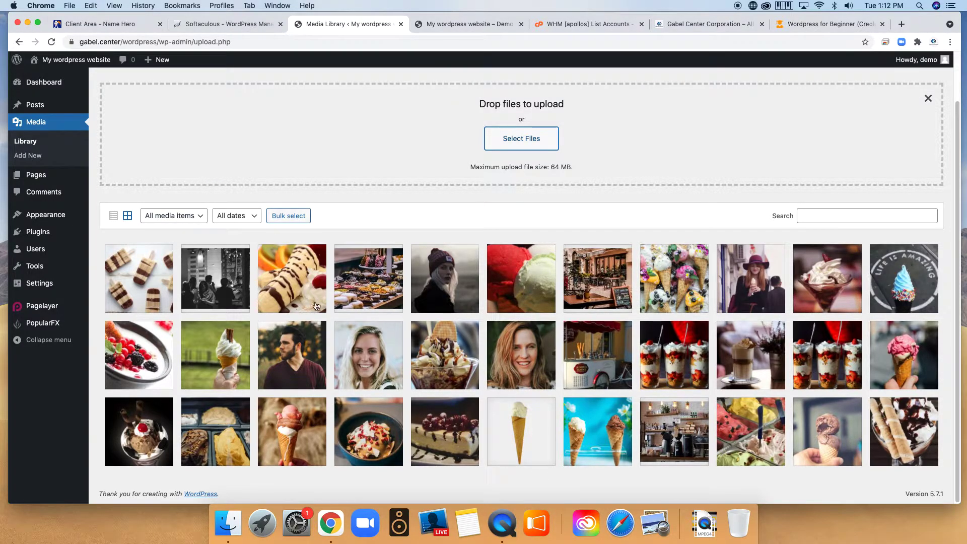
{"action": "scroll", "coordinate": [291, 309], "scroll_direction": "up", "scroll_amount": 1}
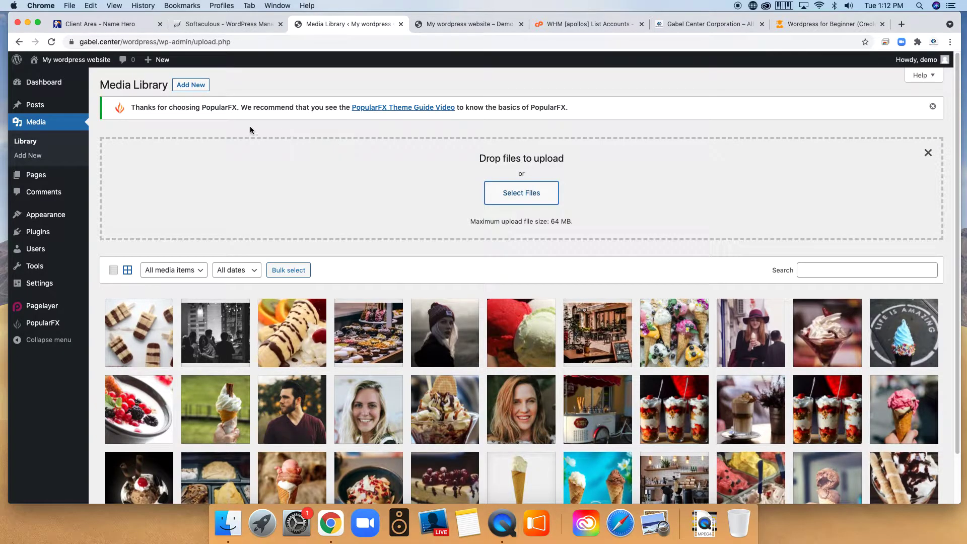
Retry and cancel the file chooser, then close the upload area to leave the image grid.
{"action": "left_click", "coordinate": [197, 85]}
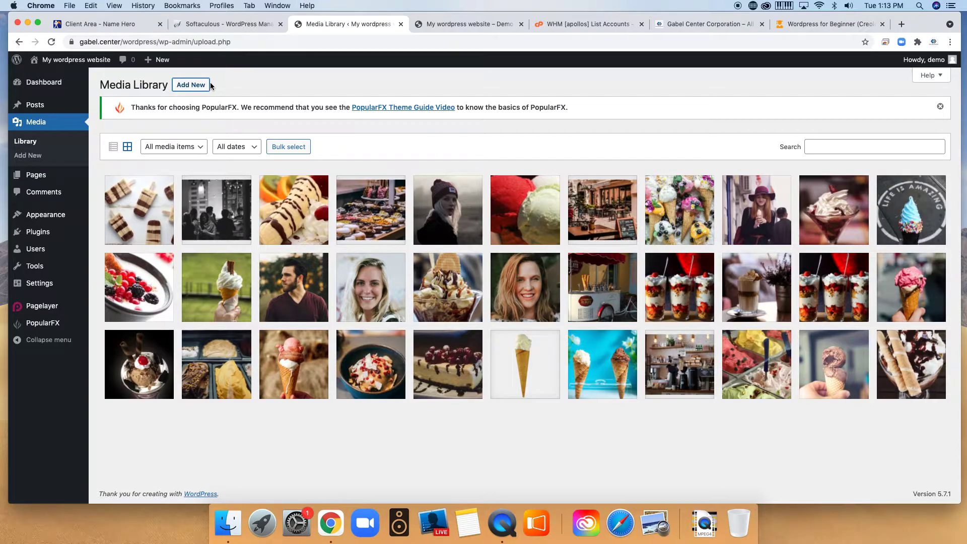
{"action": "left_click", "coordinate": [195, 86]}
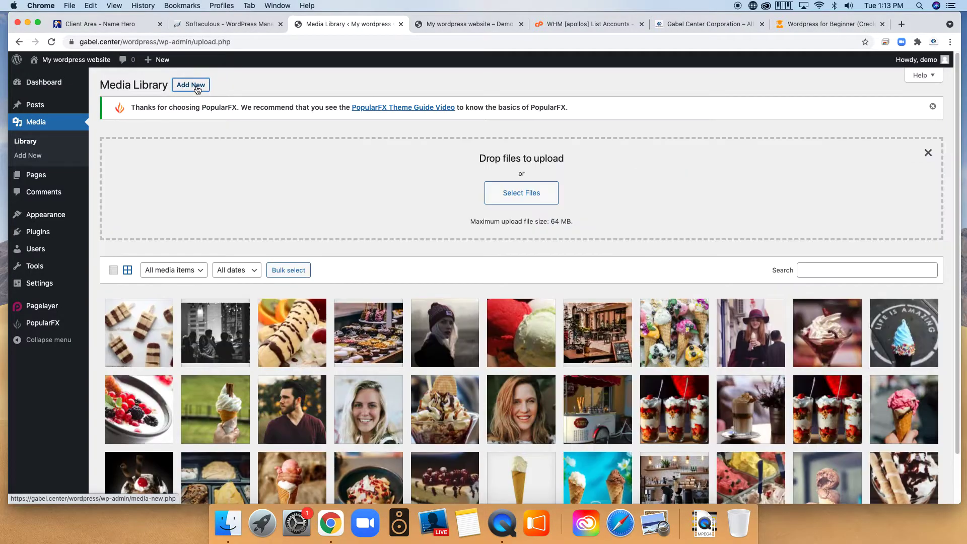
{"action": "left_click", "coordinate": [544, 195]}
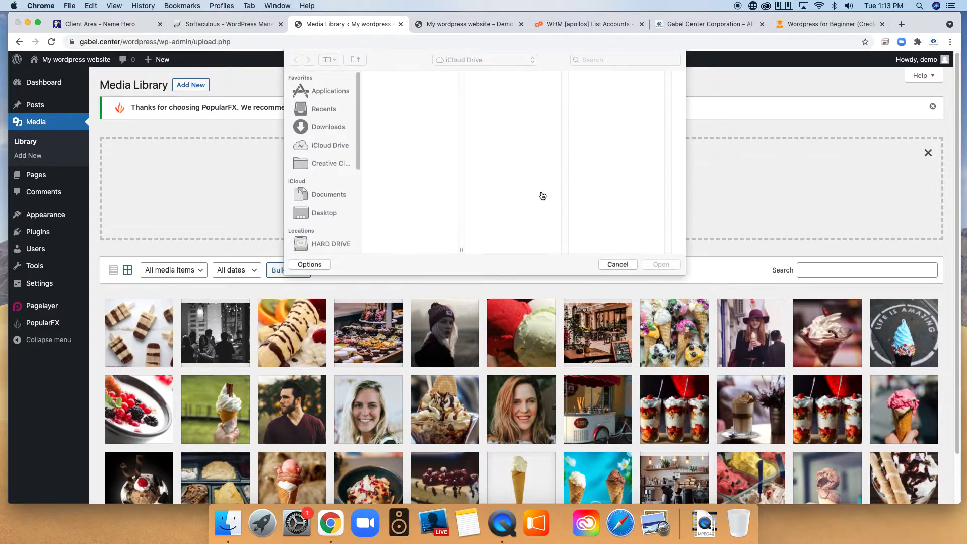
{"action": "left_click", "coordinate": [617, 264]}
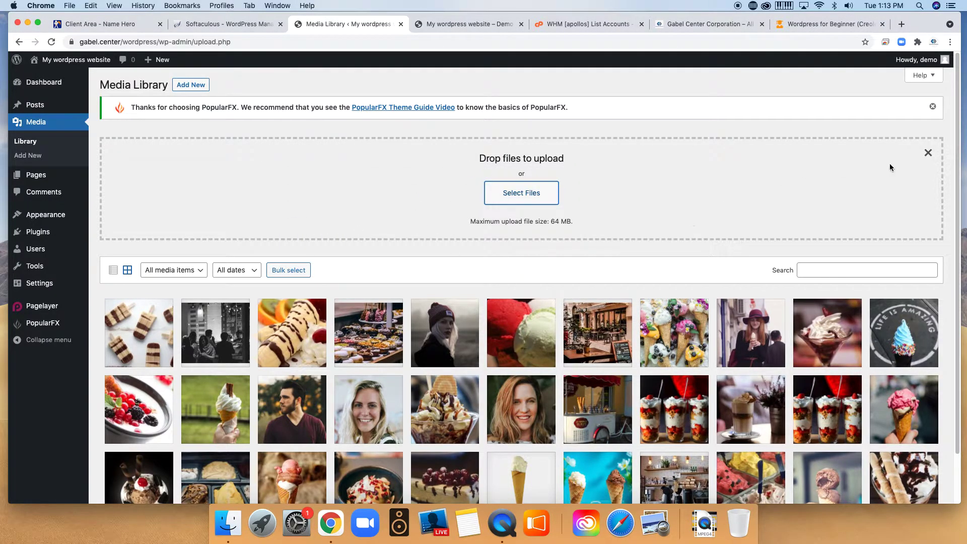
{"action": "left_click", "coordinate": [930, 153]}
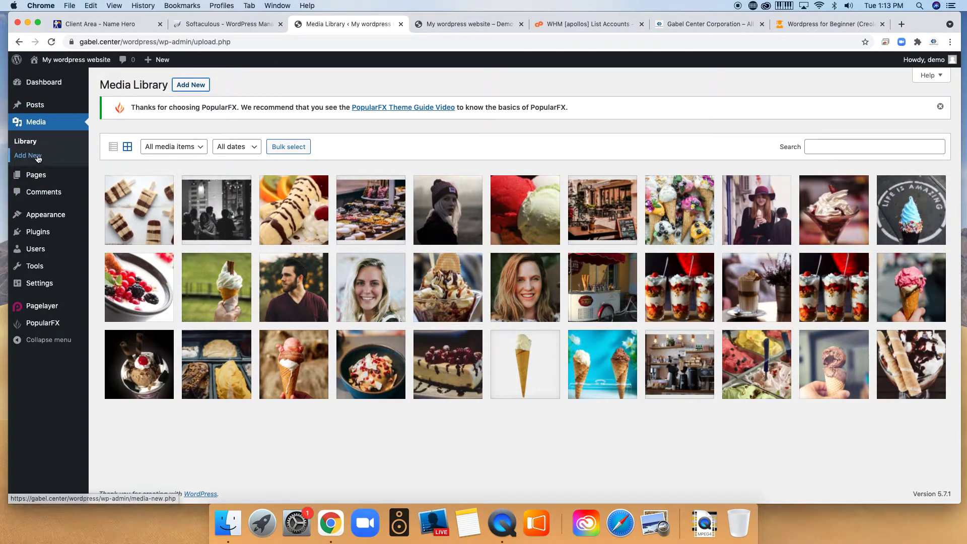
Edit the About page from the Pages list and select its first Pagelayer block.
{"action": "left_click", "coordinate": [34, 177]}
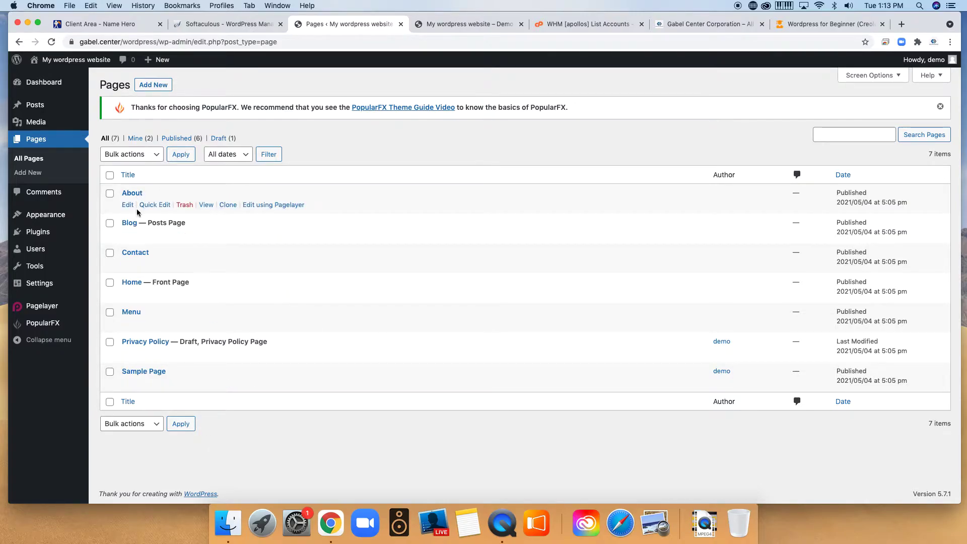
{"action": "left_click", "coordinate": [133, 191]}
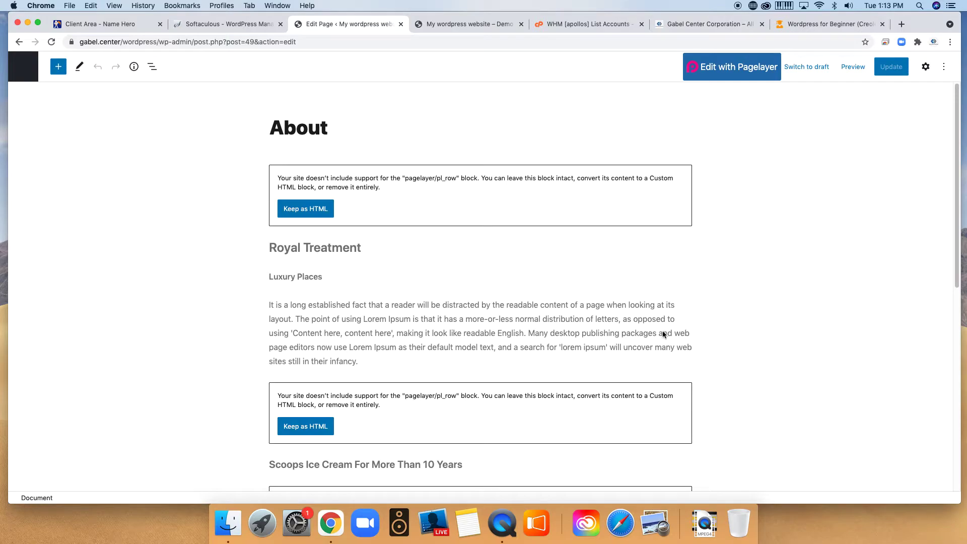
{"action": "scroll", "coordinate": [670, 334], "scroll_direction": "down", "scroll_amount": 15}
{"action": "scroll", "coordinate": [687, 310], "scroll_direction": "up", "scroll_amount": 15}
{"action": "left_click", "coordinate": [398, 214]}
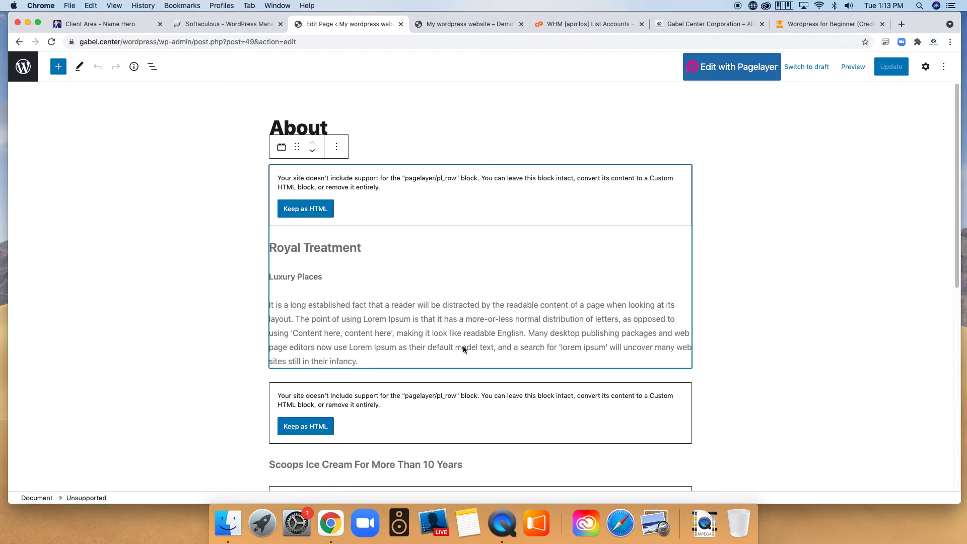
{"action": "scroll", "coordinate": [428, 317], "scroll_direction": "down", "scroll_amount": 3}
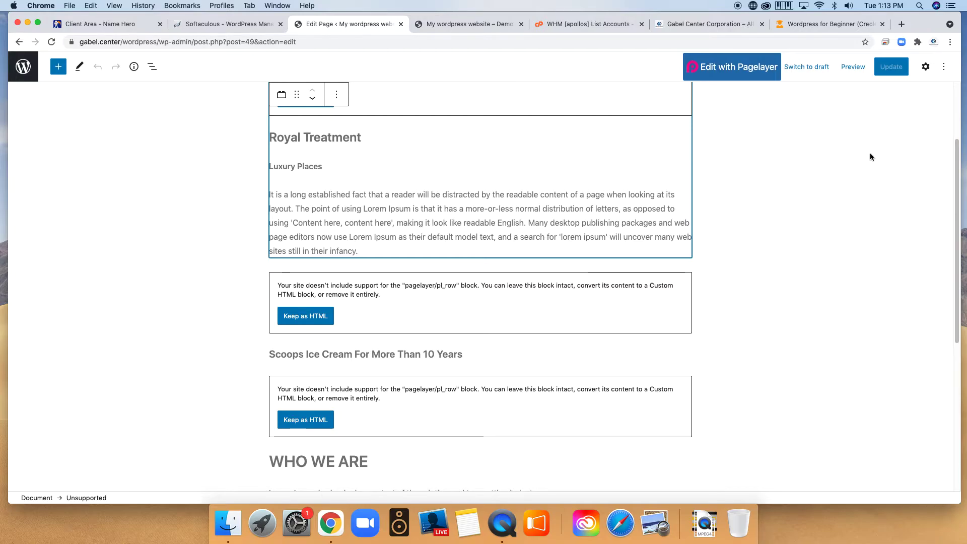
Edit the About page in Pagelayer's live editor and select the WHO WE ARE heading text.
{"action": "left_click", "coordinate": [748, 71]}
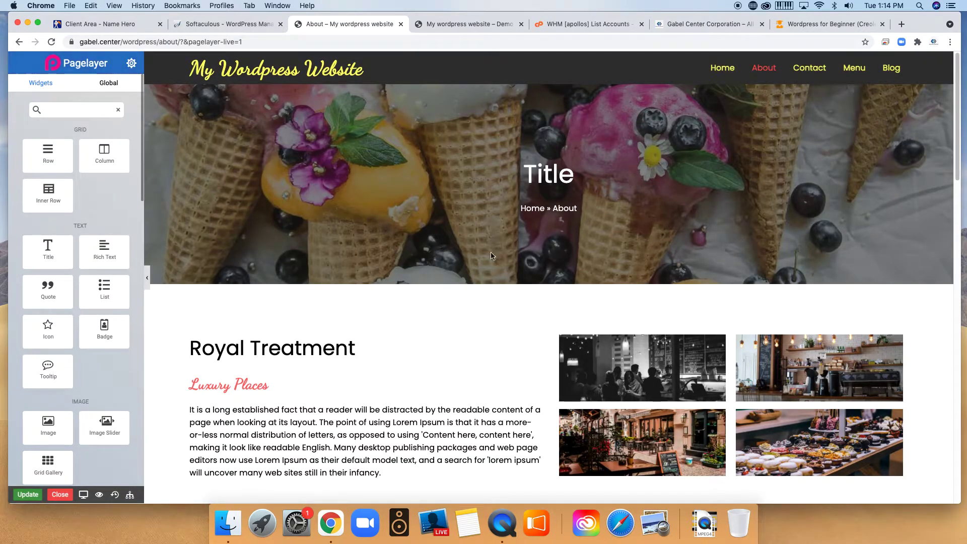
{"action": "scroll", "coordinate": [564, 181], "scroll_direction": "down", "scroll_amount": 8}
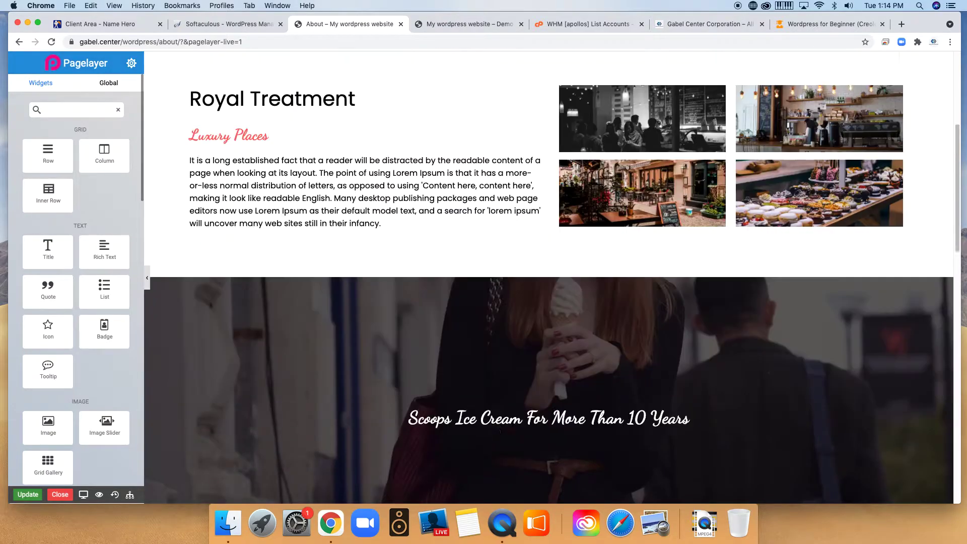
{"action": "scroll", "coordinate": [566, 188], "scroll_direction": "up", "scroll_amount": 8}
{"action": "scroll", "coordinate": [566, 191], "scroll_direction": "down", "scroll_amount": 15}
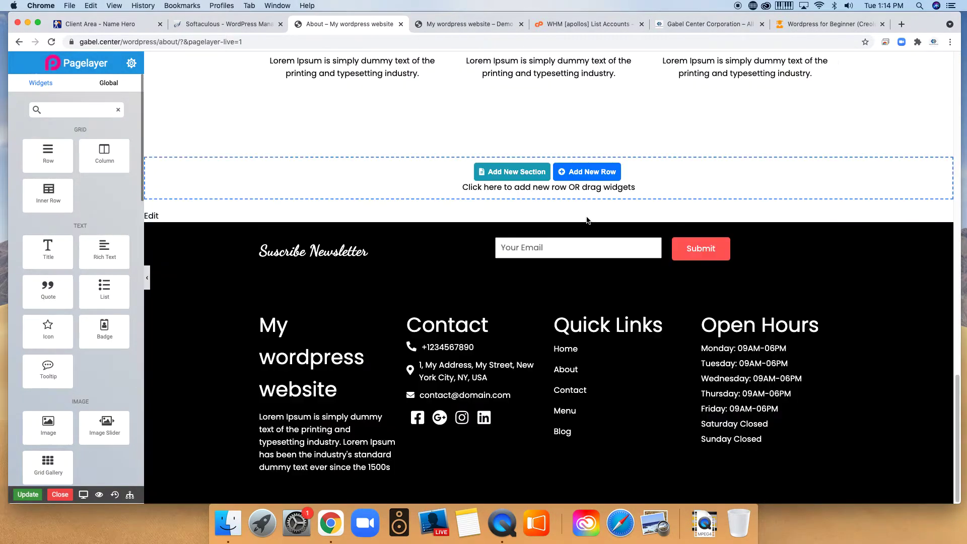
{"action": "scroll", "coordinate": [587, 219], "scroll_direction": "up", "scroll_amount": 9}
{"action": "scroll", "coordinate": [598, 237], "scroll_direction": "down", "scroll_amount": 2}
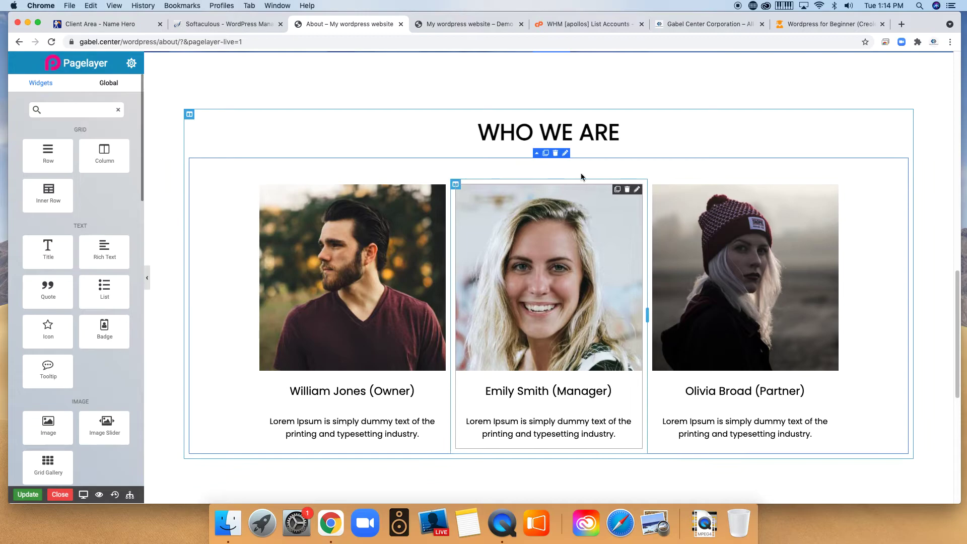
{"action": "left_click", "coordinate": [527, 132]}
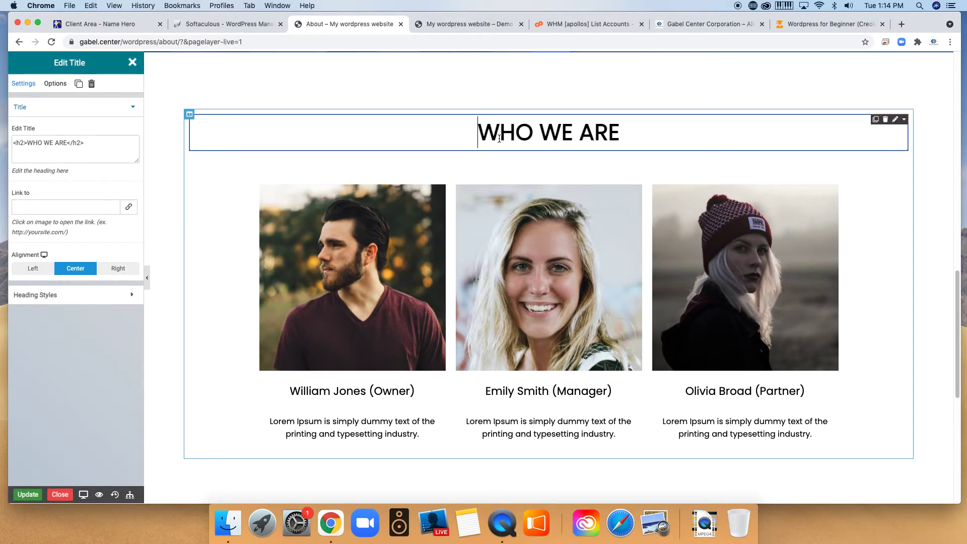
{"action": "left_click", "coordinate": [37, 144]}
{"action": "left_click_drag", "start_coordinate": [27, 142], "coordinate": [67, 141]}
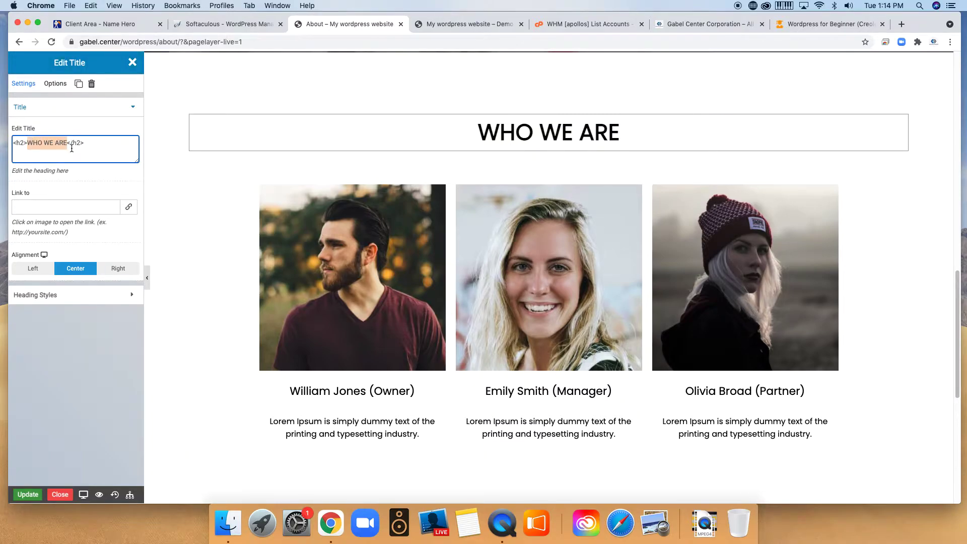
Retitle the heading STAFF, update the page, and close Pagelayer.
{"action": "type", "text": "lakay"}
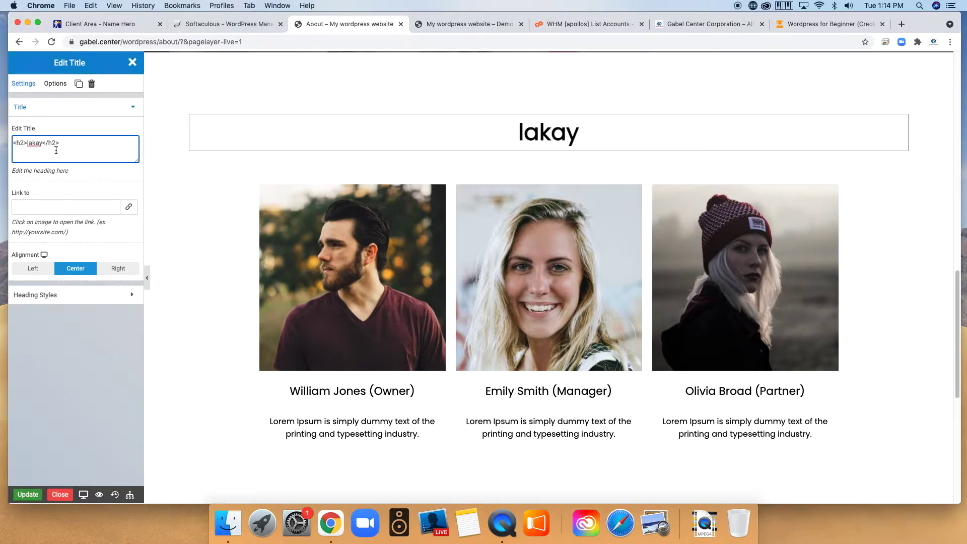
{"action": "key", "text": "BackSpace"}
{"action": "key", "text": "BackSpace"}
{"action": "key", "text": "BackSpace"}
{"action": "key", "text": "BackSpace"}
{"action": "key", "text": "BackSpace"}
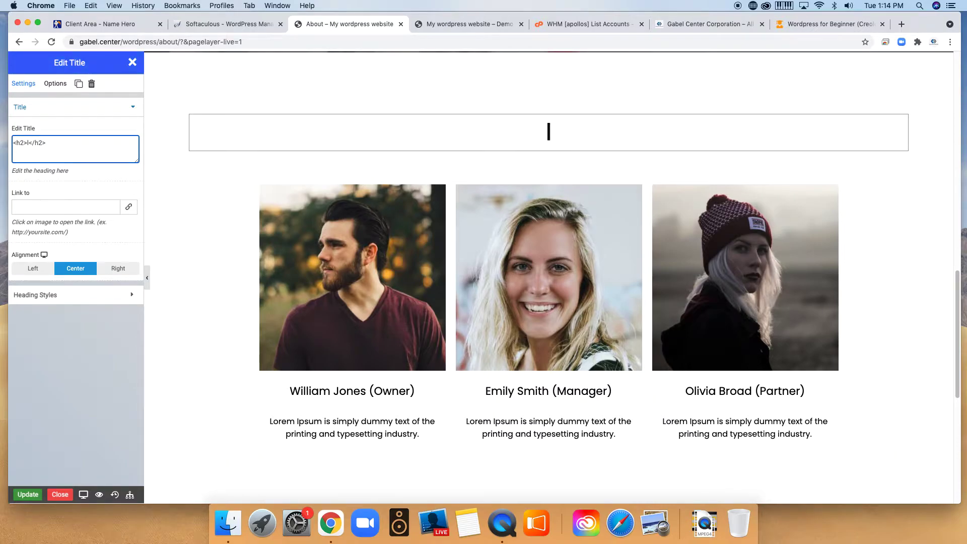
{"action": "key", "text": "BackSpace"}
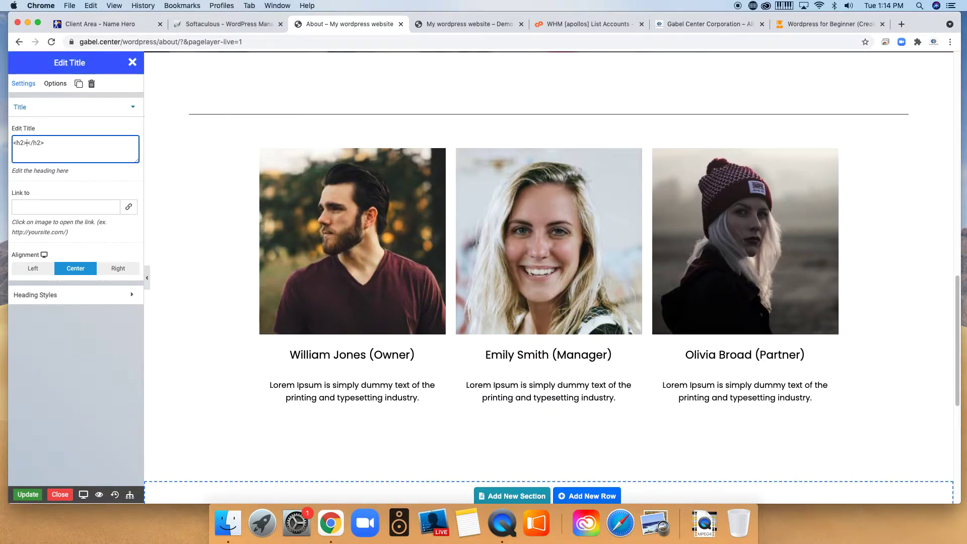
{"action": "type", "text": "STAFF"}
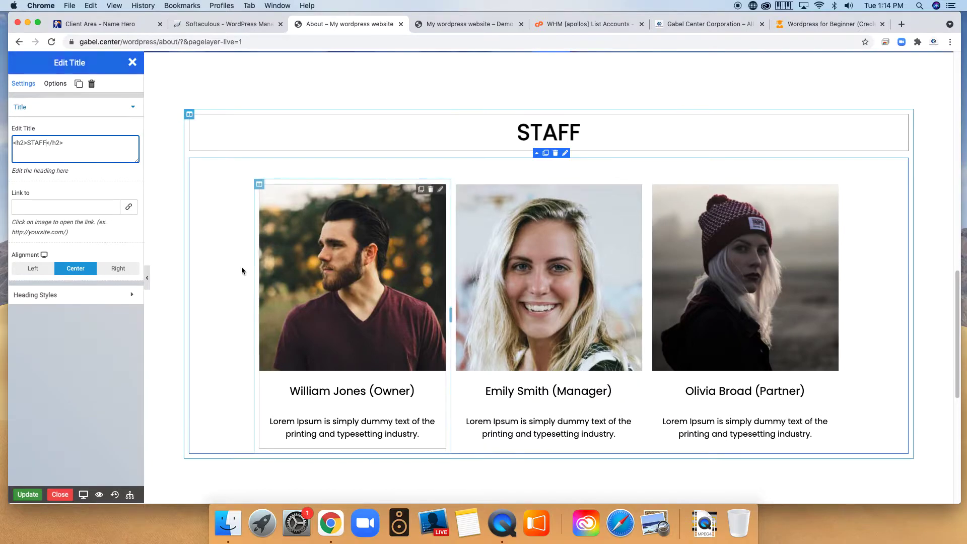
{"action": "left_click", "coordinate": [16, 498]}
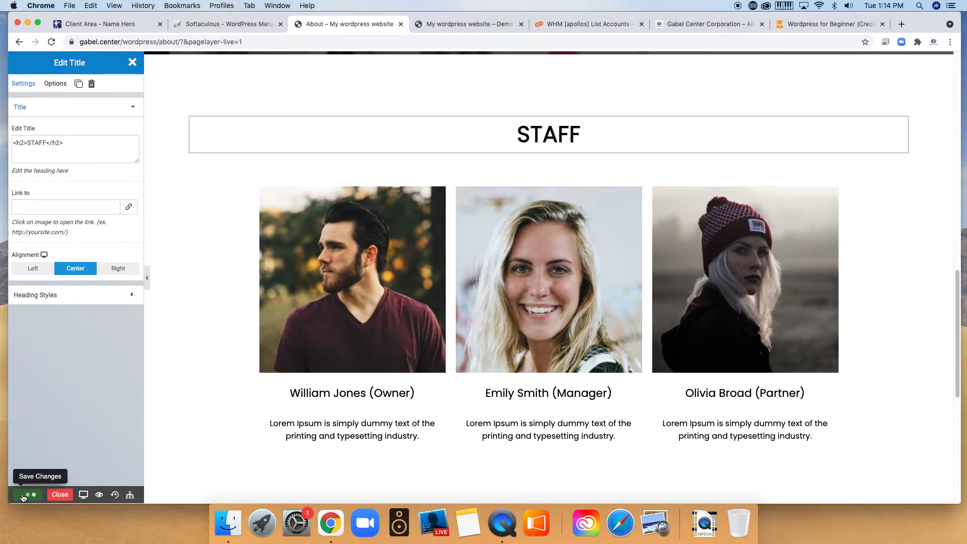
{"action": "left_click", "coordinate": [573, 98]}
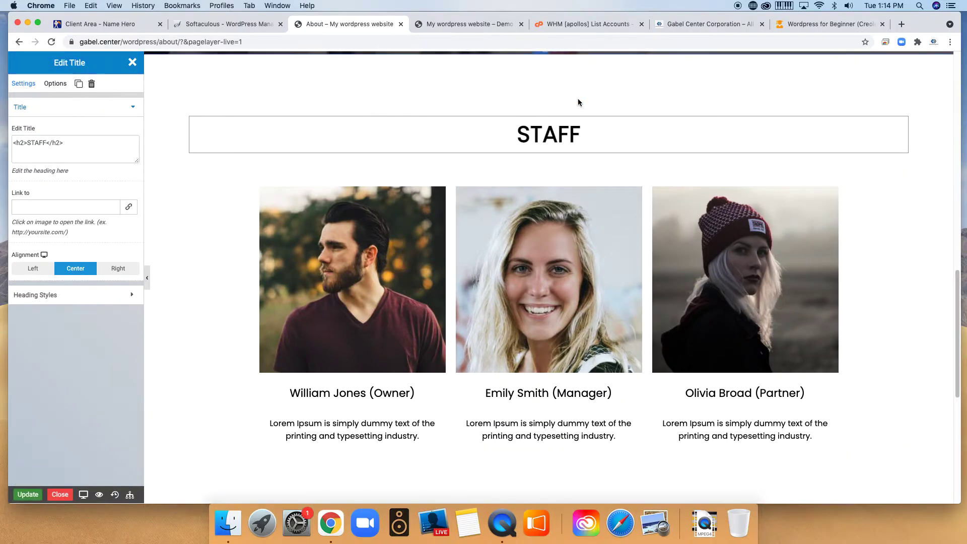
{"action": "left_click", "coordinate": [61, 494]}
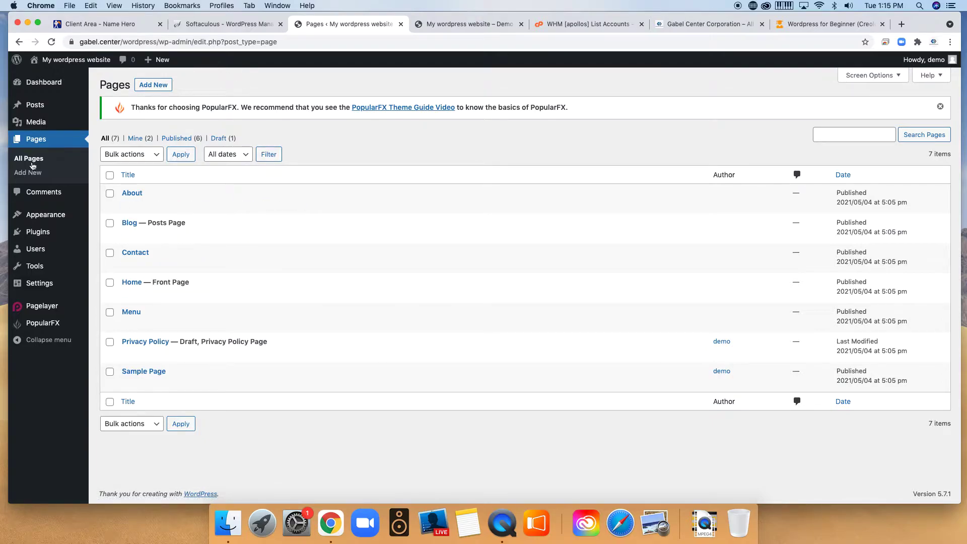
Go to the Comments screen listing the single "Hi, this is a comment." on Hello world!
{"action": "left_click", "coordinate": [44, 193]}
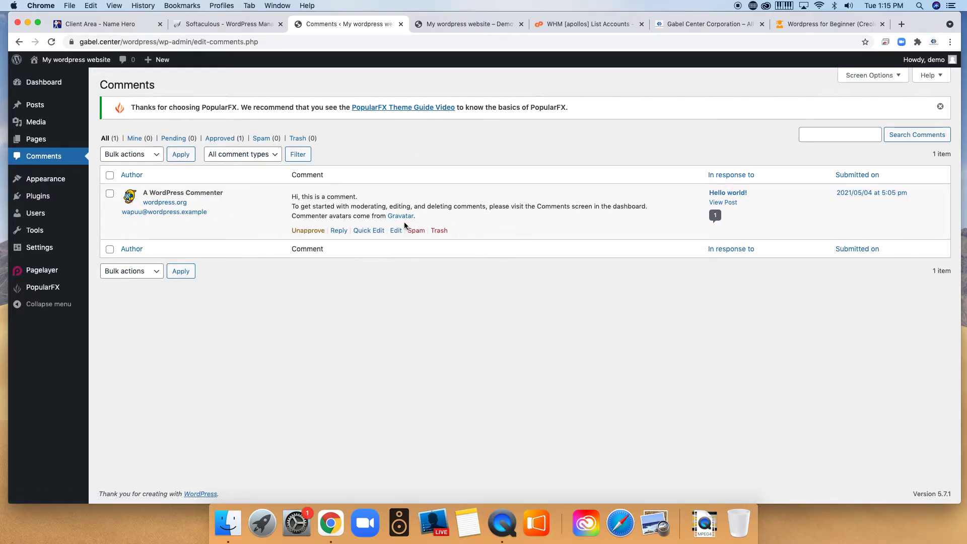
Trash the default sample comment, leaving 0 comments and Trash (1).
{"action": "left_click", "coordinate": [435, 233]}
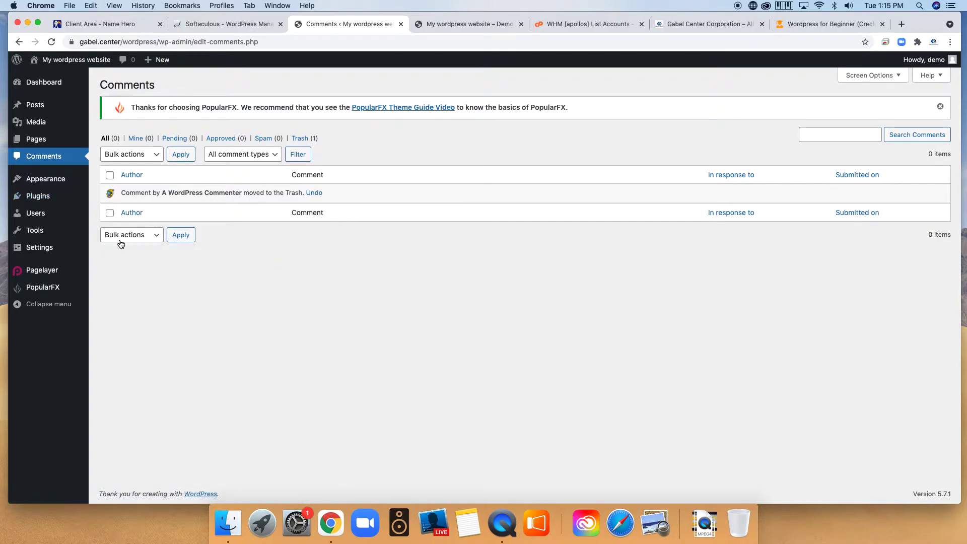
{"action": "mouse_move", "coordinate": [49, 186]}
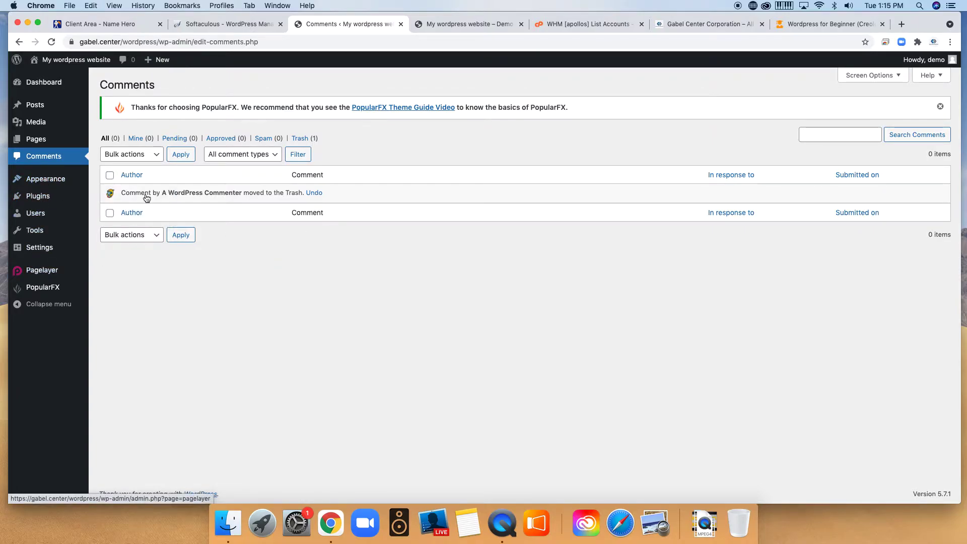
Go to Appearance > Themes and delete the Twenty Nineteen theme.
{"action": "left_click", "coordinate": [48, 183]}
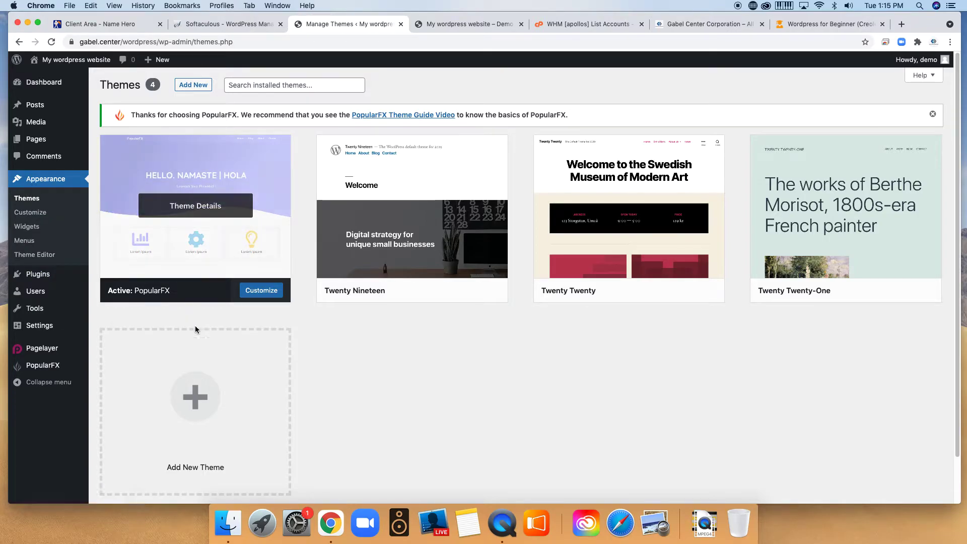
{"action": "scroll", "coordinate": [400, 348], "scroll_direction": "down", "scroll_amount": 2}
{"action": "scroll", "coordinate": [399, 349], "scroll_direction": "up", "scroll_amount": 2}
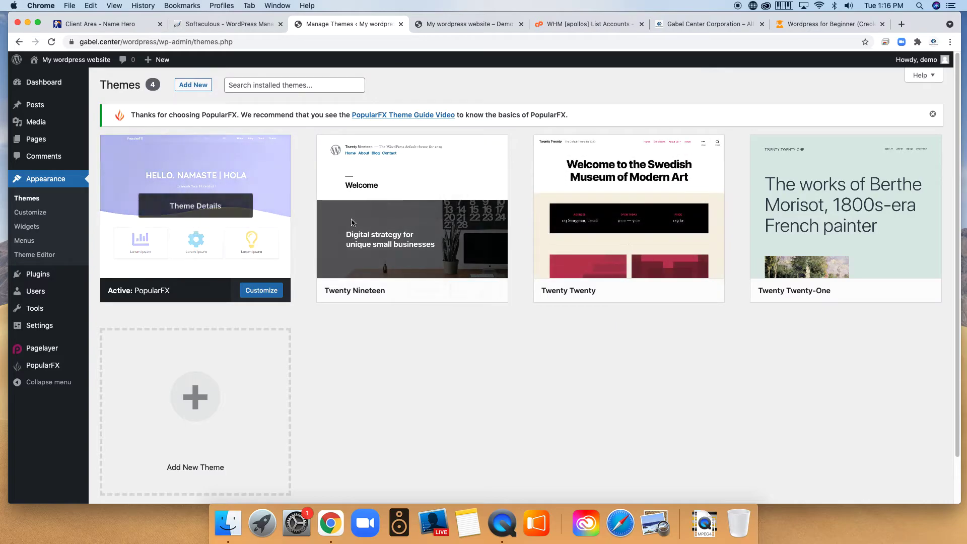
{"action": "left_click", "coordinate": [412, 227]}
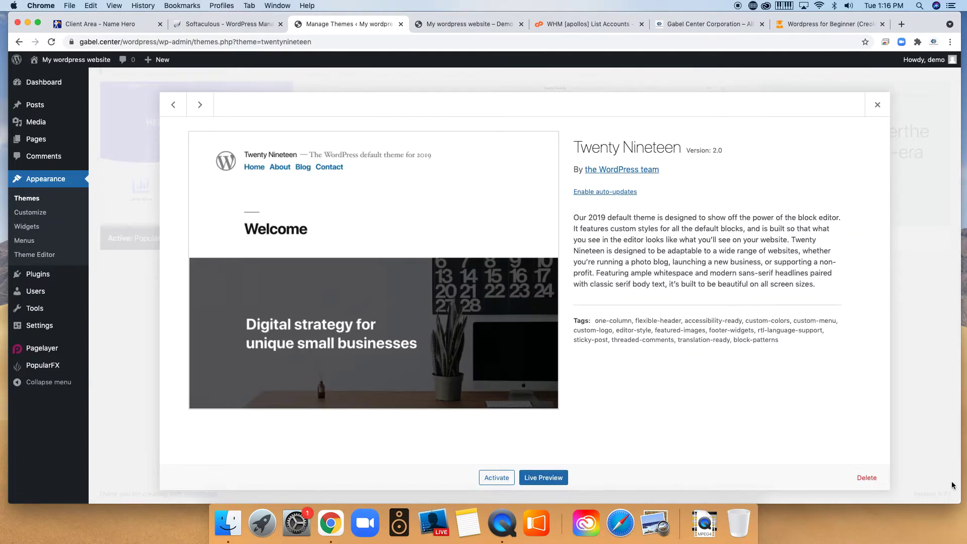
{"action": "left_click", "coordinate": [879, 481]}
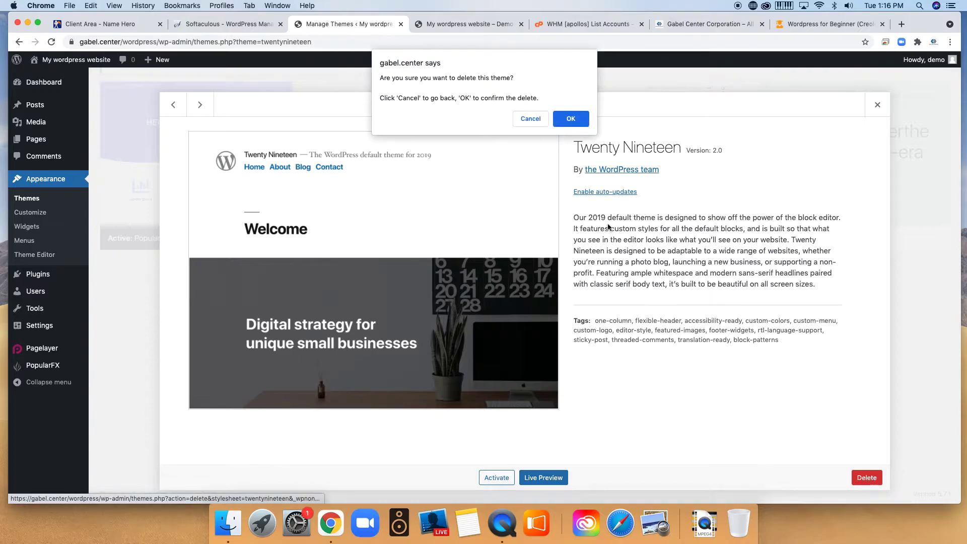
{"action": "left_click", "coordinate": [572, 124]}
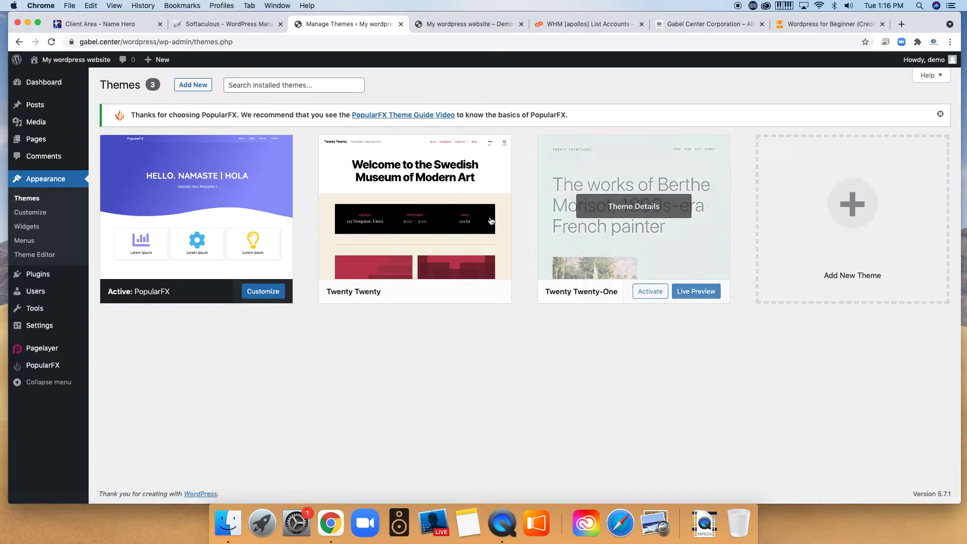
Delete the Twenty Twenty and Twenty Twenty-One themes, leaving only PopularFX.
{"action": "left_click", "coordinate": [462, 199]}
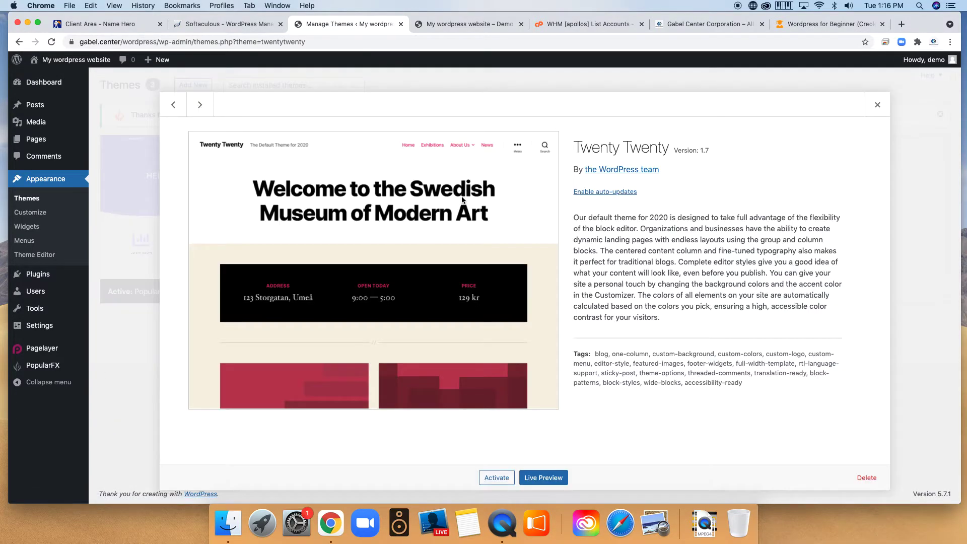
{"action": "left_click", "coordinate": [866, 478]}
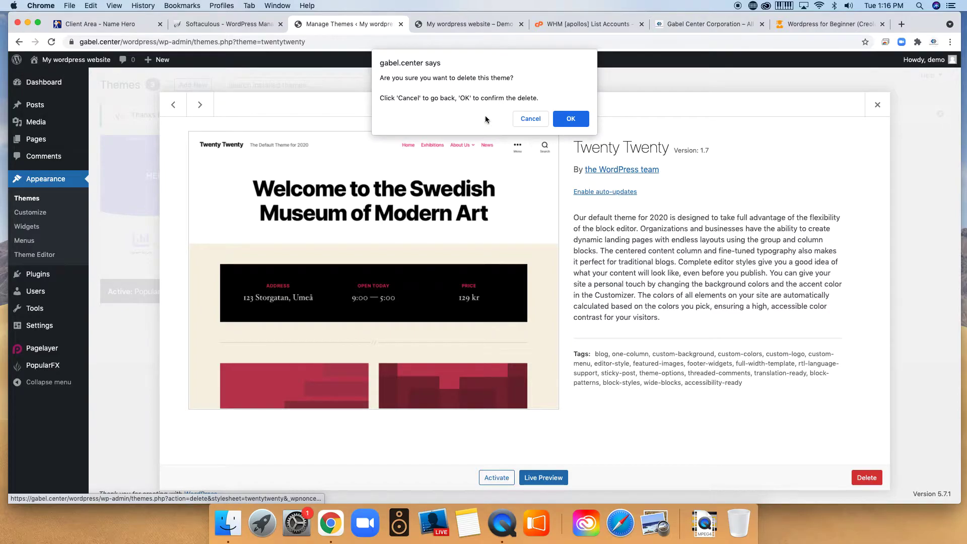
{"action": "left_click", "coordinate": [568, 118]}
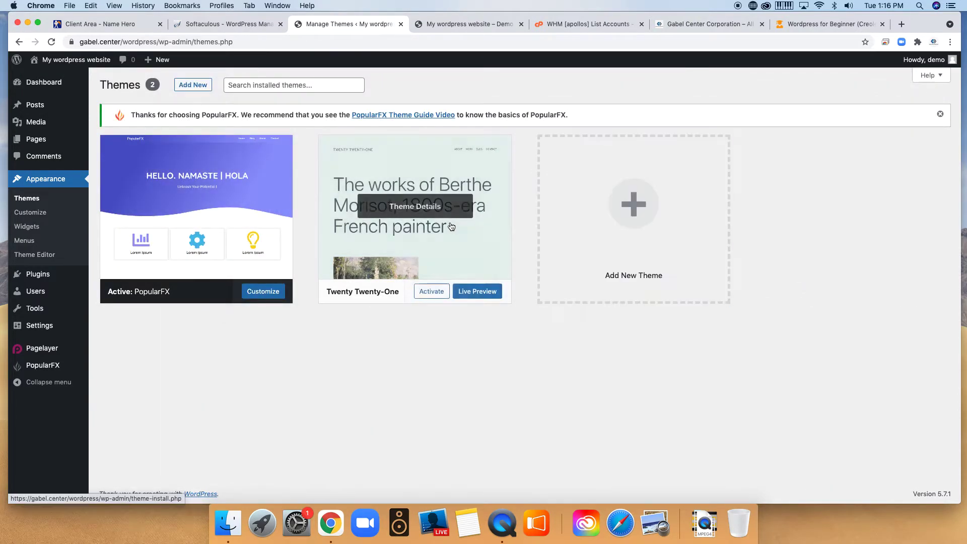
{"action": "left_click", "coordinate": [412, 212]}
{"action": "left_click", "coordinate": [866, 478]}
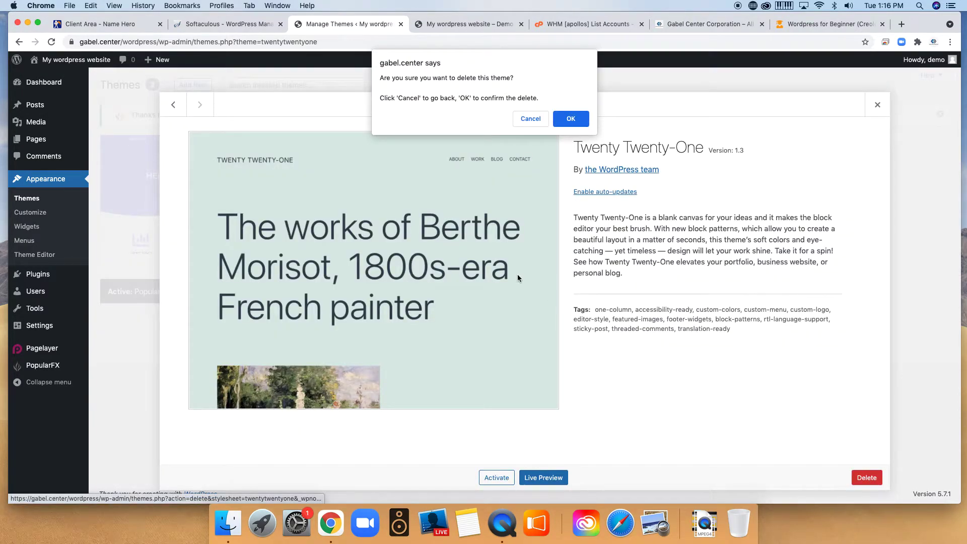
{"action": "left_click", "coordinate": [571, 118]}
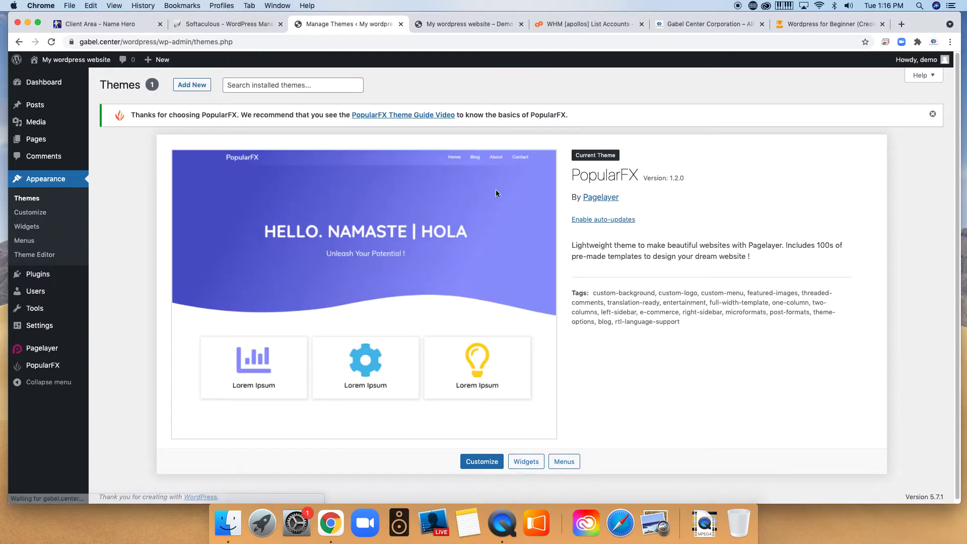
{"action": "scroll", "coordinate": [584, 312], "scroll_direction": "down", "scroll_amount": 1}
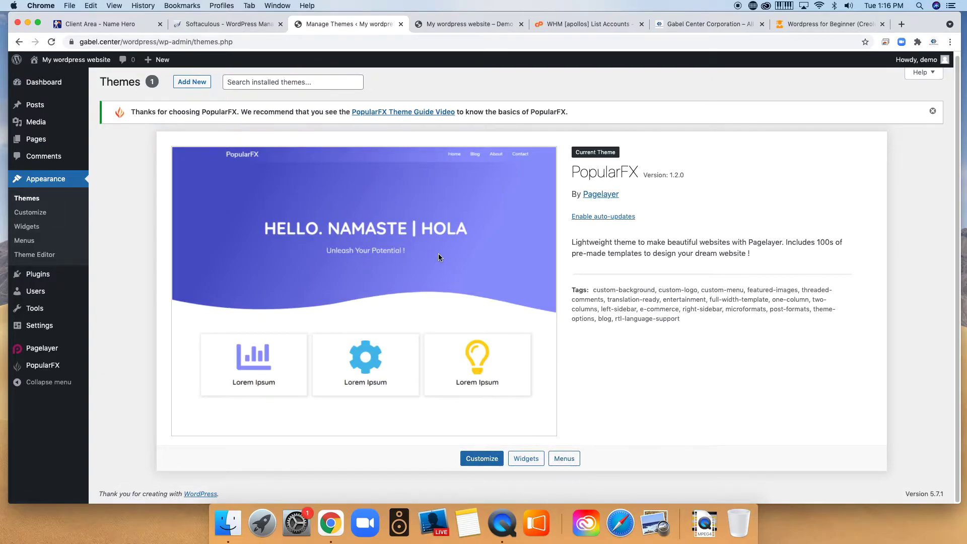
In the Customizer's Header, Footer, Templates, Pages section, launch the Footer template in Pagelayer.
{"action": "left_click", "coordinate": [477, 460]}
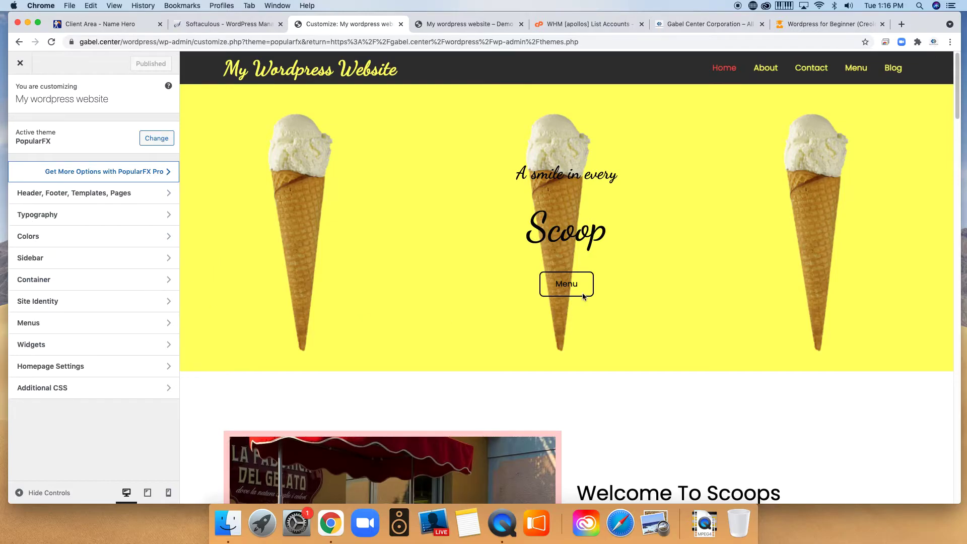
{"action": "scroll", "coordinate": [678, 294], "scroll_direction": "down", "scroll_amount": 20}
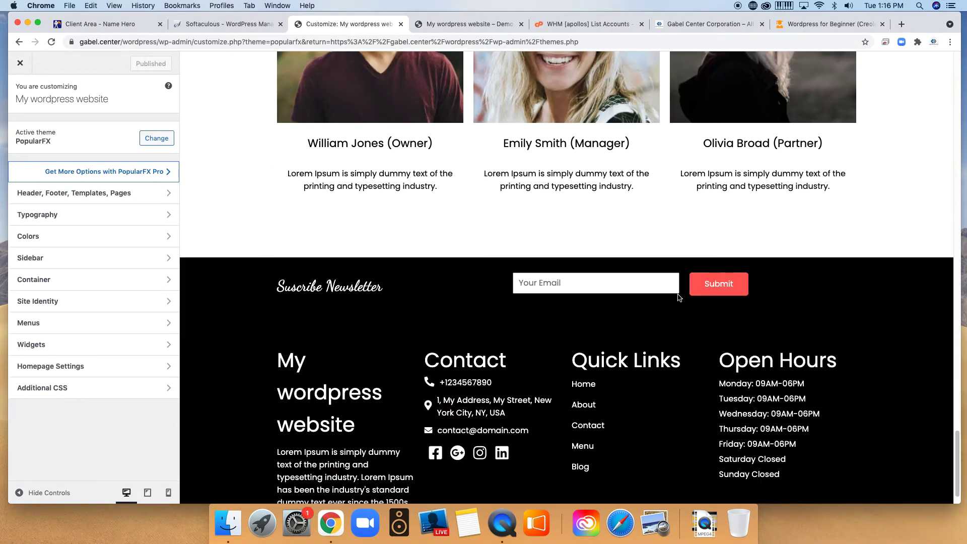
{"action": "scroll", "coordinate": [678, 298], "scroll_direction": "down", "scroll_amount": 2}
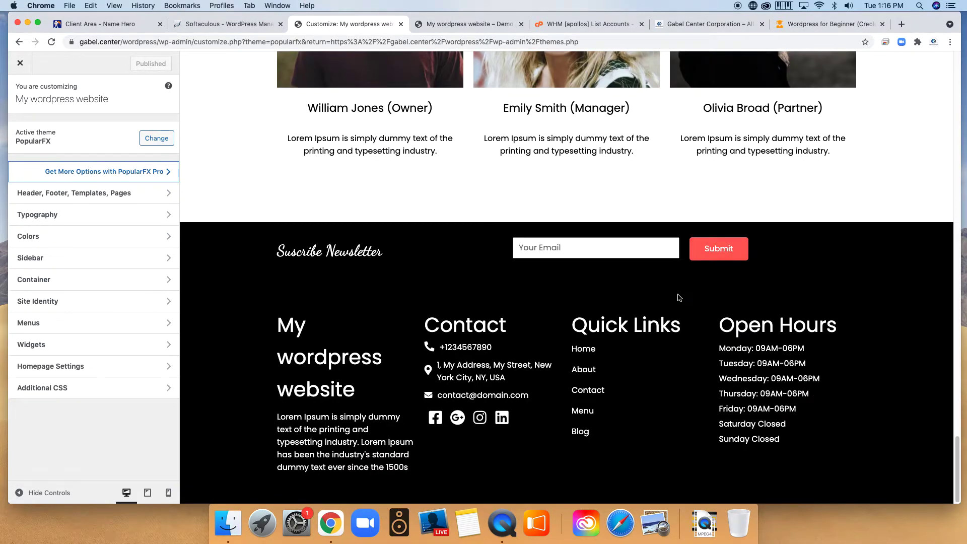
{"action": "scroll", "coordinate": [678, 297], "scroll_direction": "up", "scroll_amount": 15}
{"action": "scroll", "coordinate": [677, 294], "scroll_direction": "up", "scroll_amount": 15}
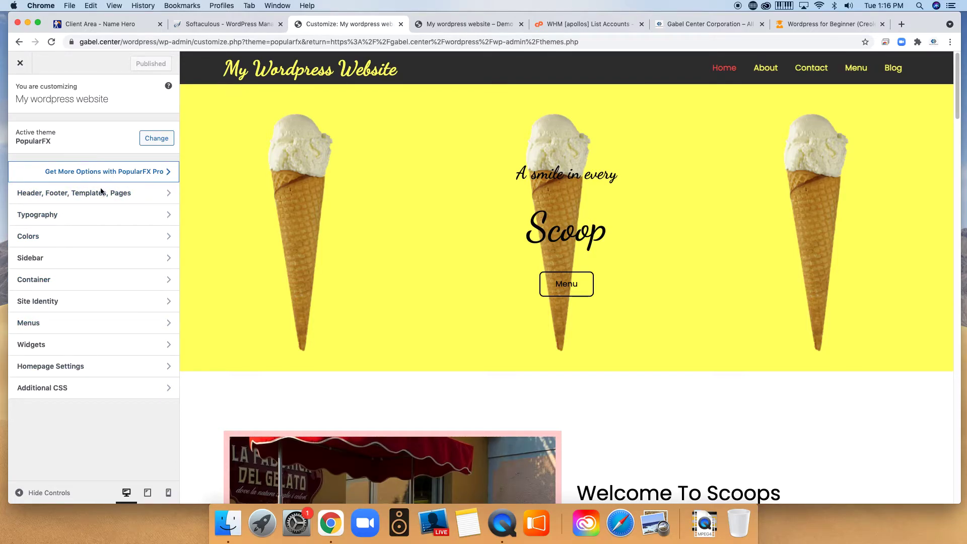
{"action": "left_click", "coordinate": [125, 196]}
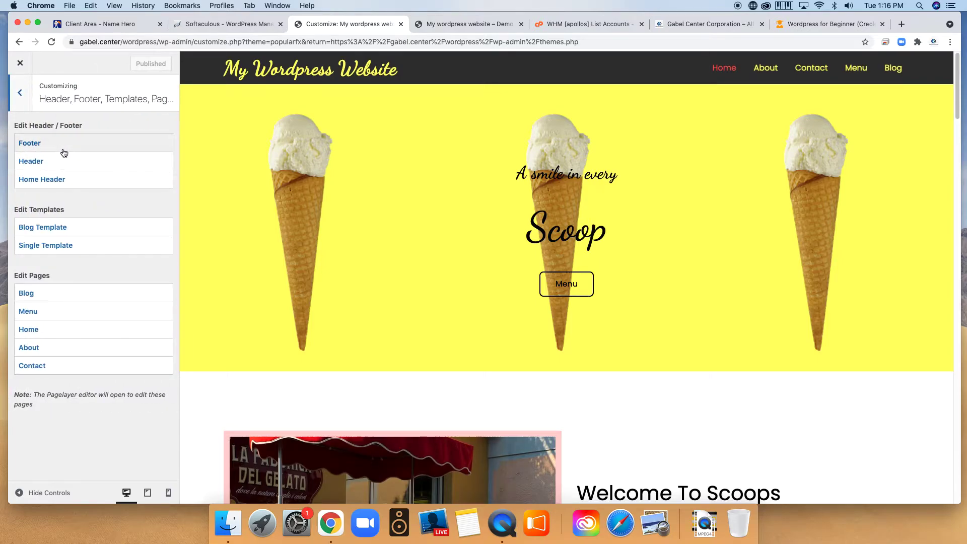
{"action": "left_click", "coordinate": [65, 145]}
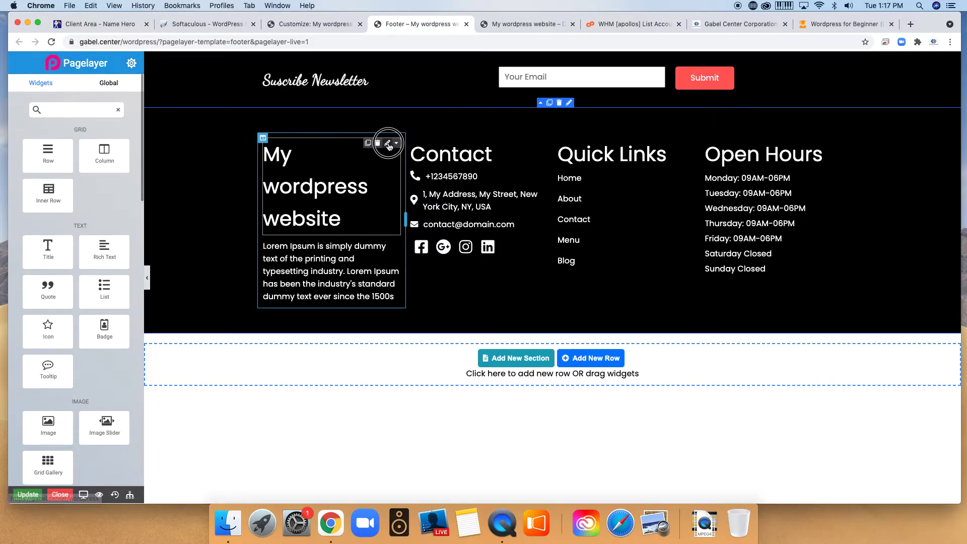
Delete the footer's main row, then close Pagelayer and the Footer tab without saving.
{"action": "left_click", "coordinate": [361, 184]}
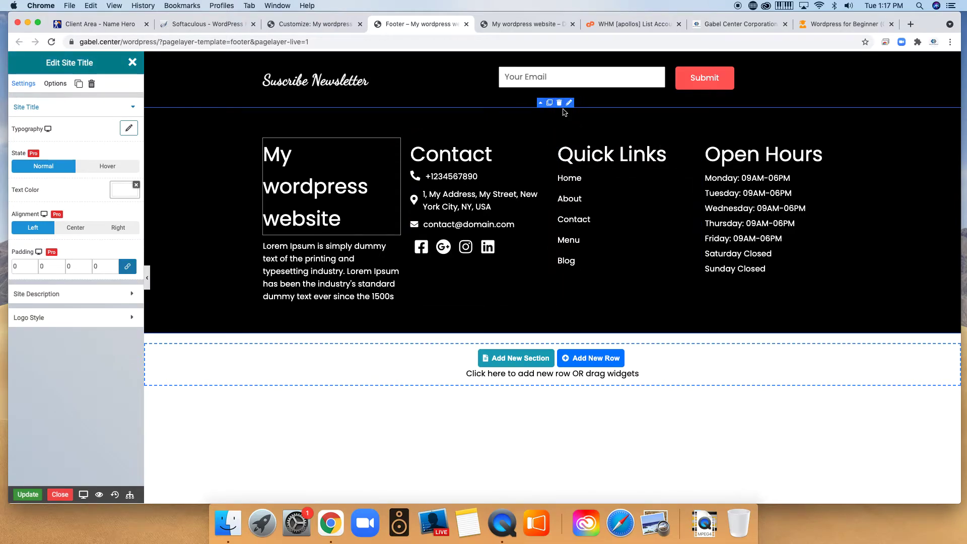
{"action": "left_click", "coordinate": [559, 104]}
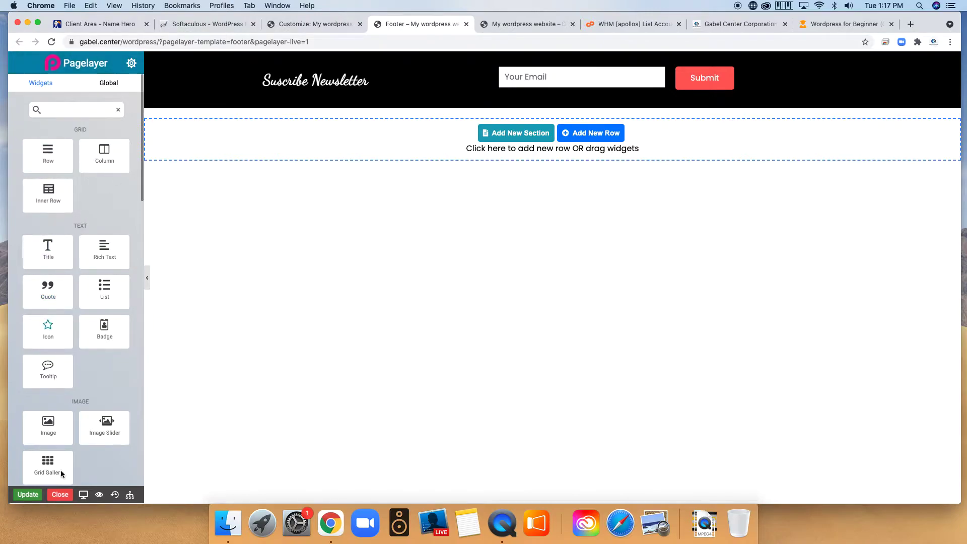
{"action": "left_click", "coordinate": [60, 494]}
{"action": "left_click", "coordinate": [561, 120]}
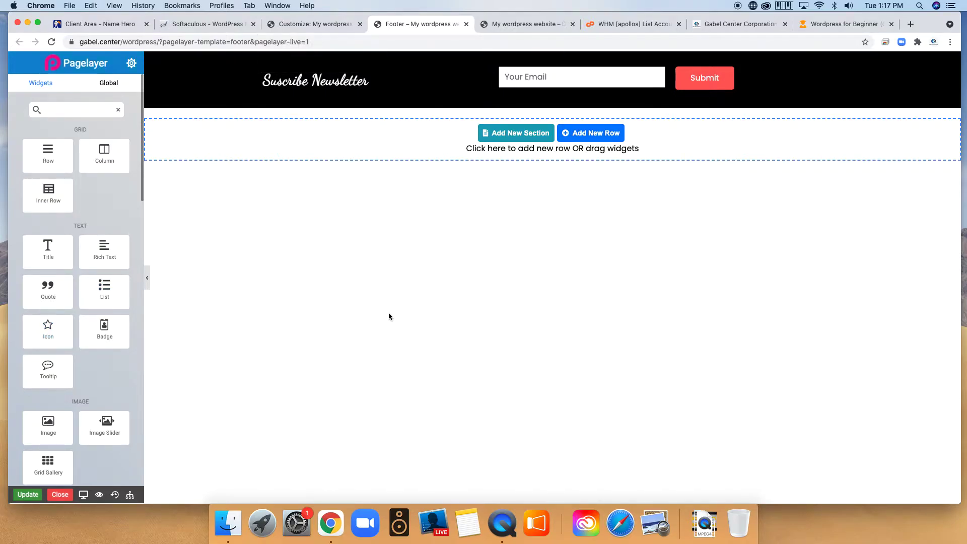
{"action": "left_click", "coordinate": [467, 23]}
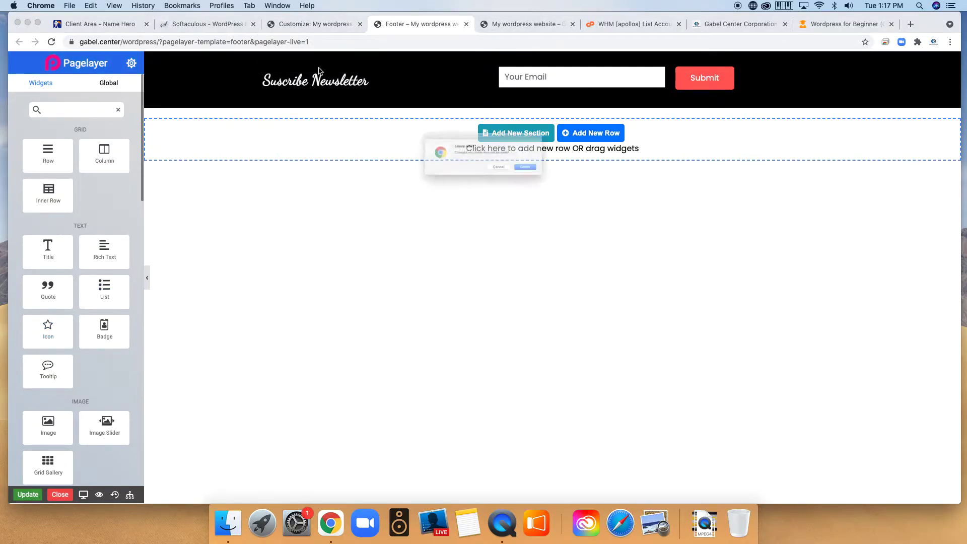
{"action": "left_click", "coordinate": [559, 178]}
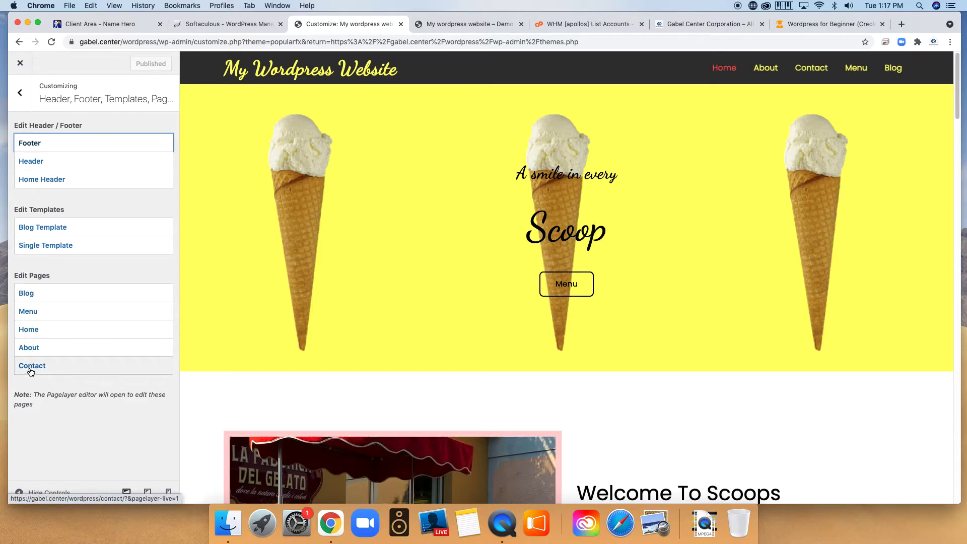
Open the 'We All Scream For Ice Cream For Brunch' post in Pagelayer and scroll through it.
{"action": "left_click", "coordinate": [25, 292]}
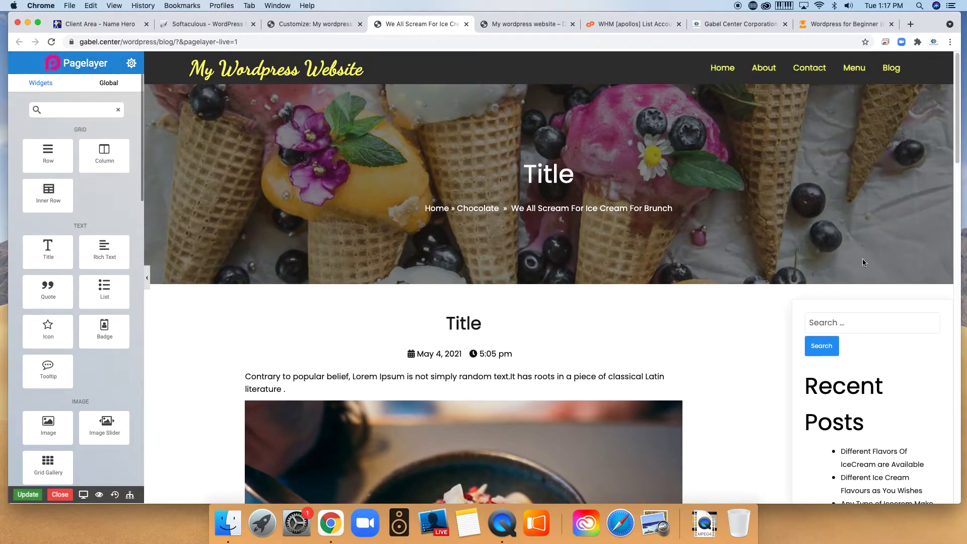
{"action": "scroll", "coordinate": [547, 404], "scroll_direction": "down", "scroll_amount": 15}
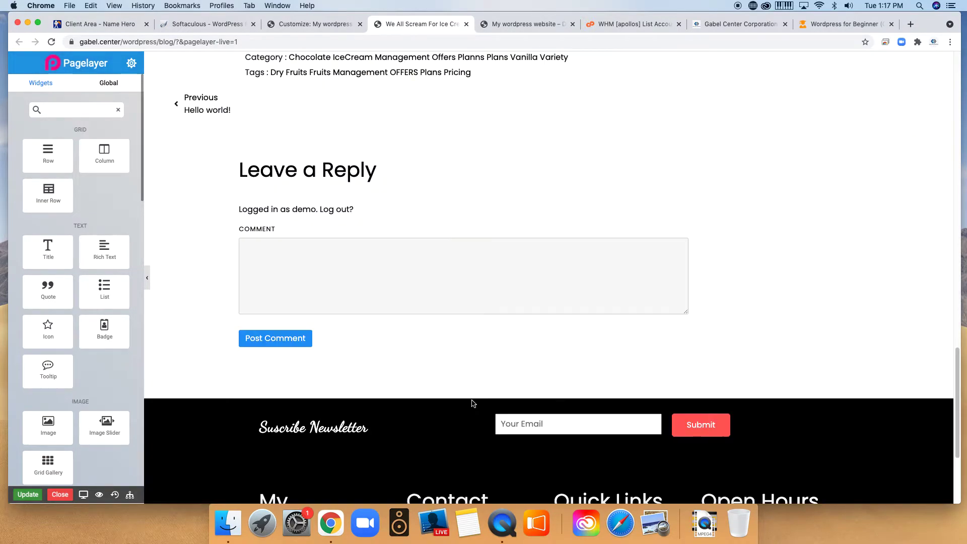
{"action": "scroll", "coordinate": [462, 331], "scroll_direction": "up", "scroll_amount": 6}
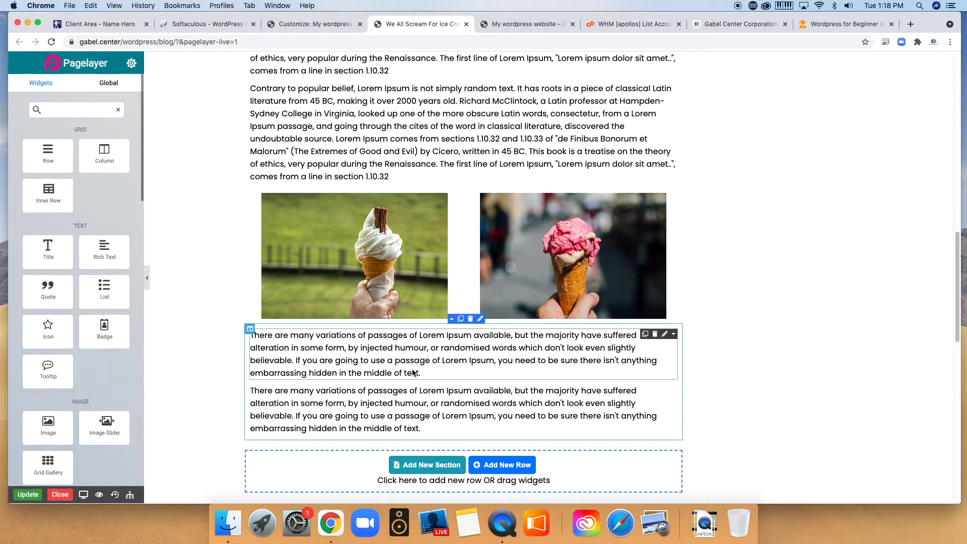
Inspect two paragraphs and the Mango Ice Cream heading, then close the post's editor.
{"action": "left_click", "coordinate": [389, 339]}
{"action": "left_click", "coordinate": [377, 140]}
{"action": "scroll", "coordinate": [419, 236], "scroll_direction": "up", "scroll_amount": 6}
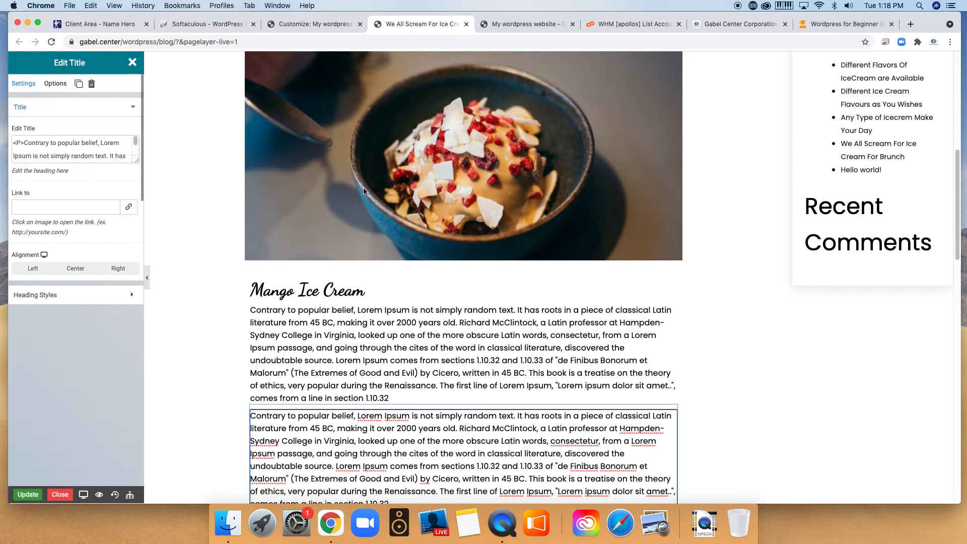
{"action": "left_click", "coordinate": [390, 293]}
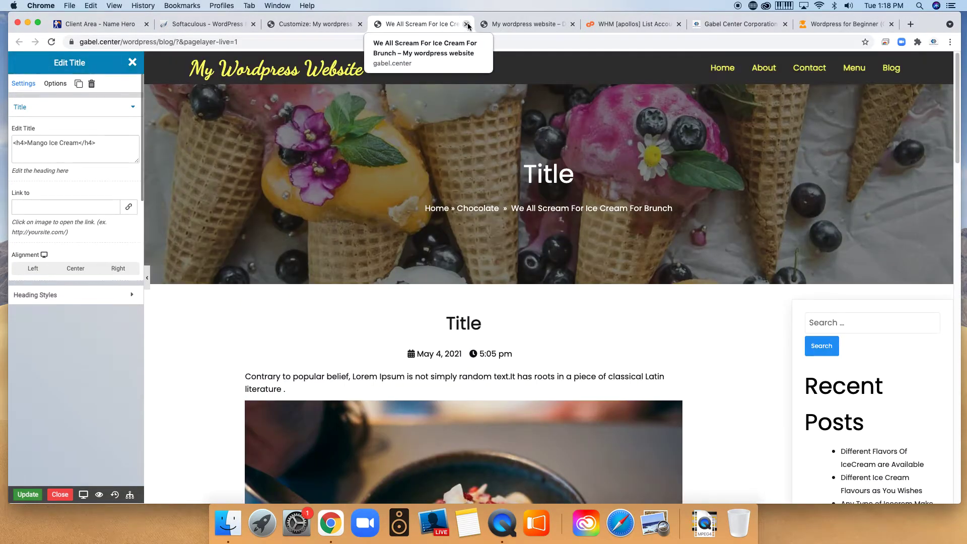
{"action": "left_click", "coordinate": [466, 24]}
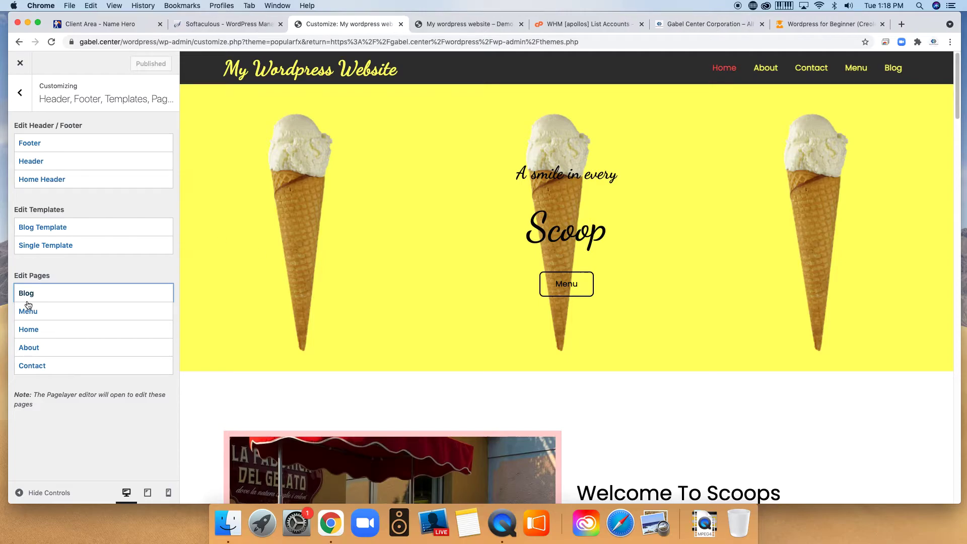
Look over the Typography and Colors settings panels.
{"action": "left_click", "coordinate": [29, 94]}
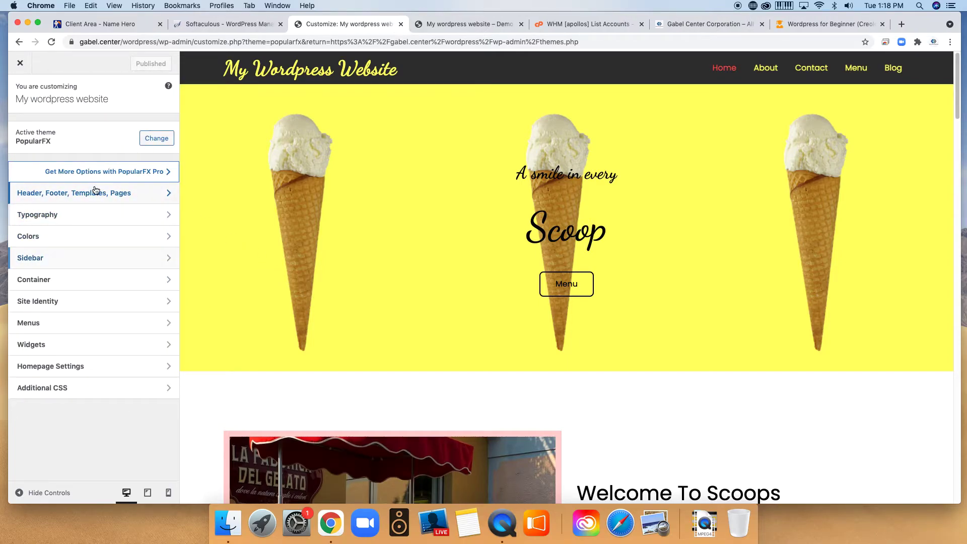
{"action": "left_click", "coordinate": [63, 220]}
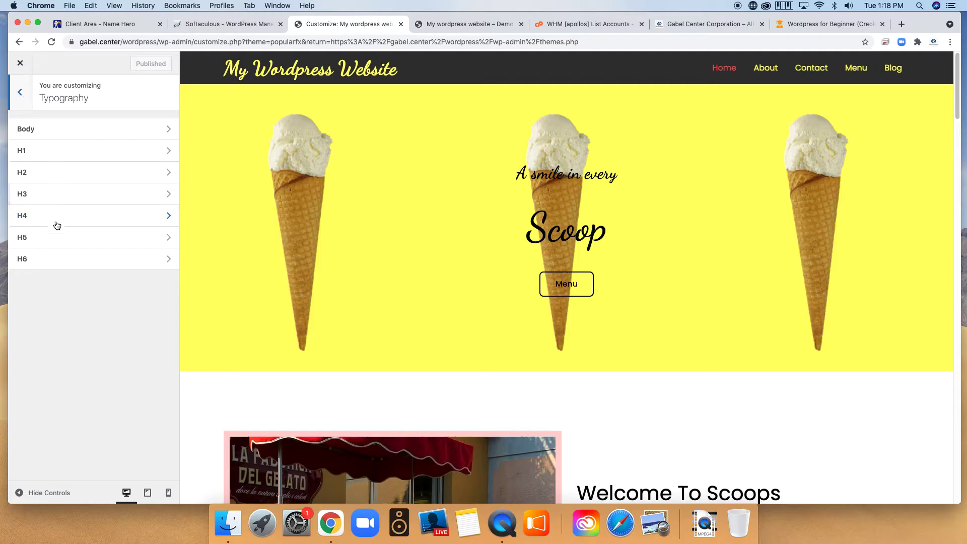
{"action": "left_click", "coordinate": [20, 95]}
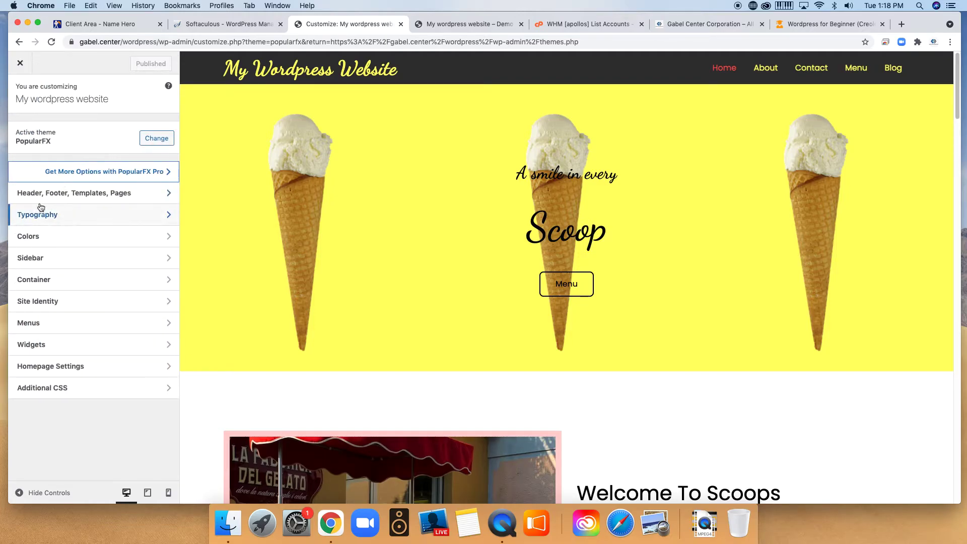
{"action": "left_click", "coordinate": [60, 238]}
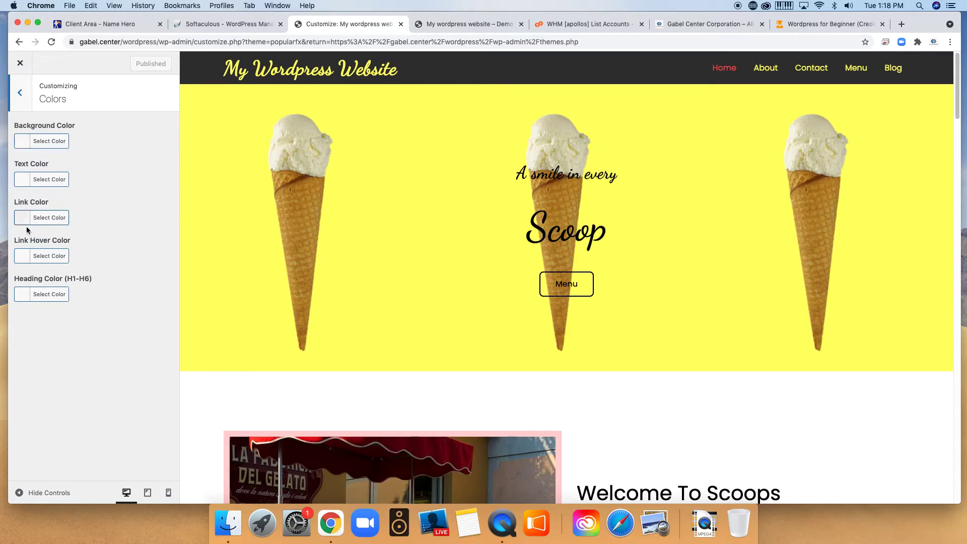
{"action": "left_click", "coordinate": [20, 96]}
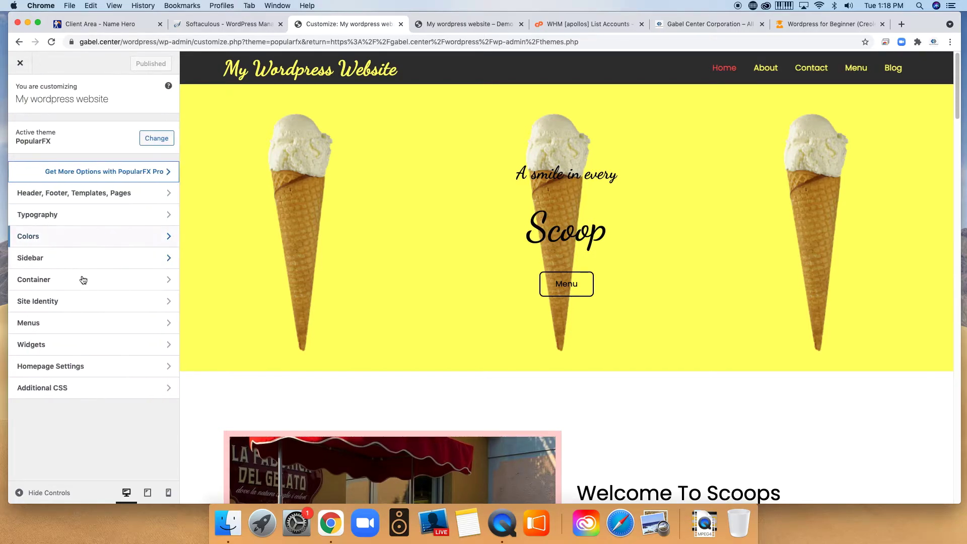
Check the Default Sidebar layout choices, keeping No Sidebar, and return to the main list.
{"action": "left_click", "coordinate": [48, 255]}
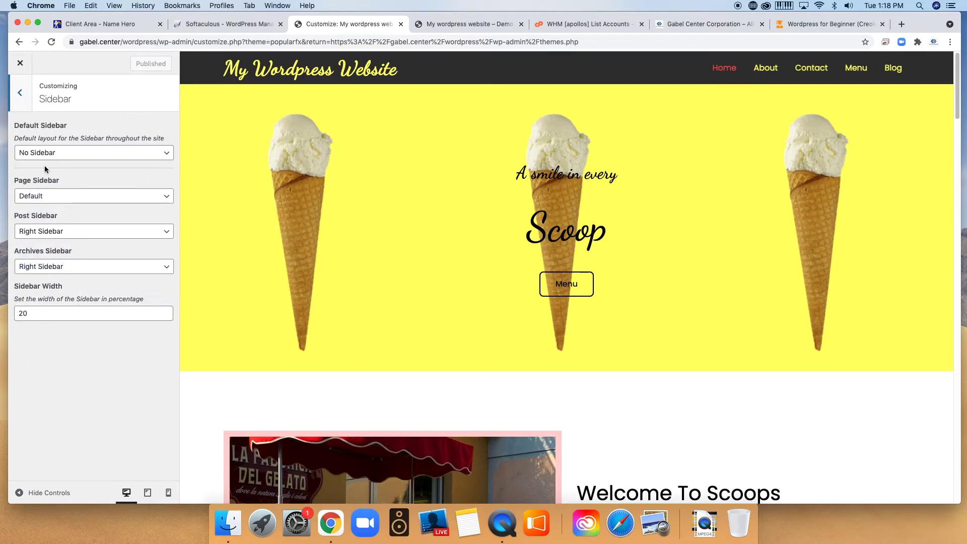
{"action": "left_click", "coordinate": [46, 154]}
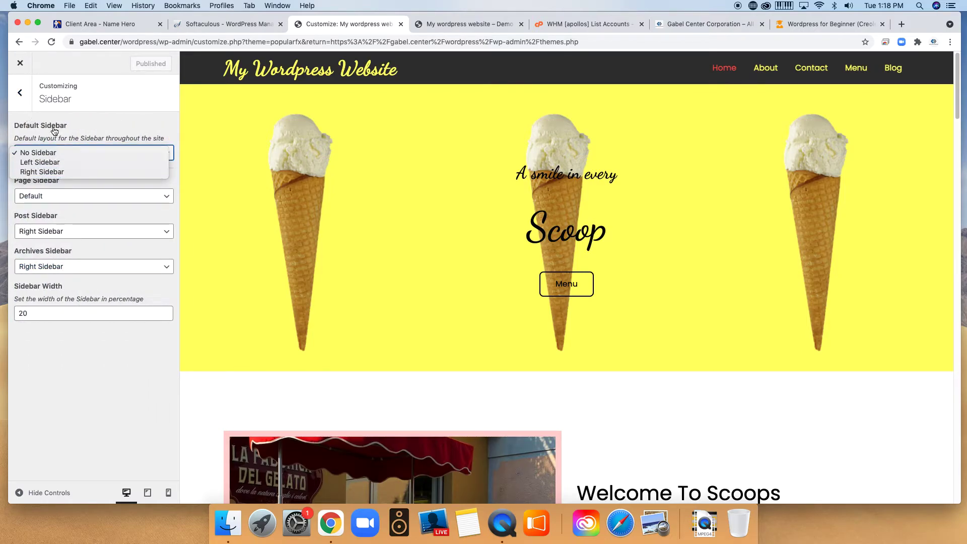
{"action": "left_click", "coordinate": [20, 94]}
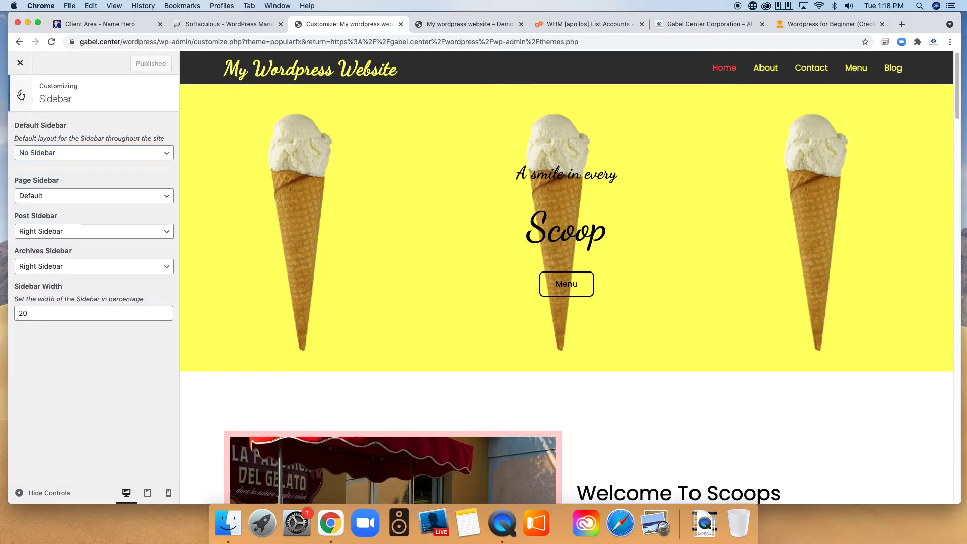
{"action": "left_click", "coordinate": [20, 95]}
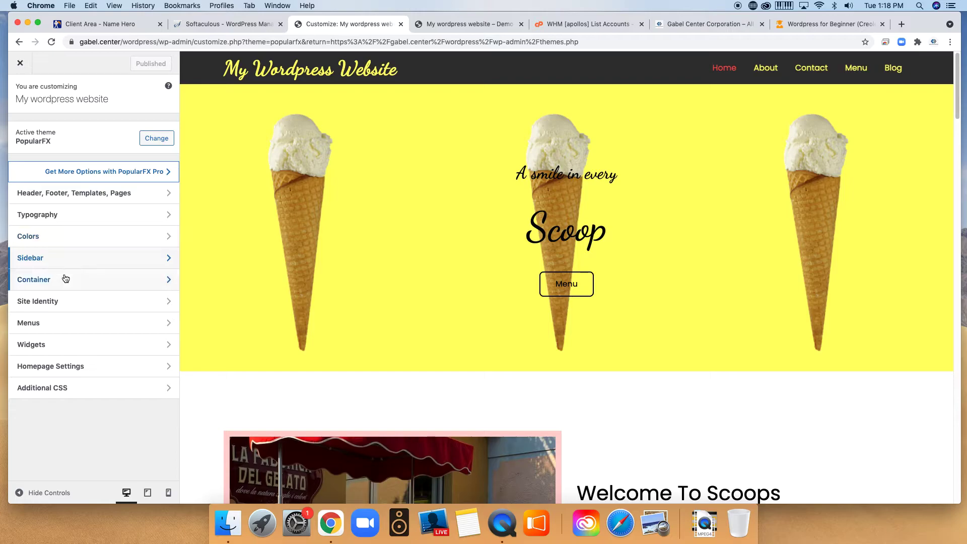
Review the site title and tagline fields in Site Identity.
{"action": "left_click", "coordinate": [36, 301]}
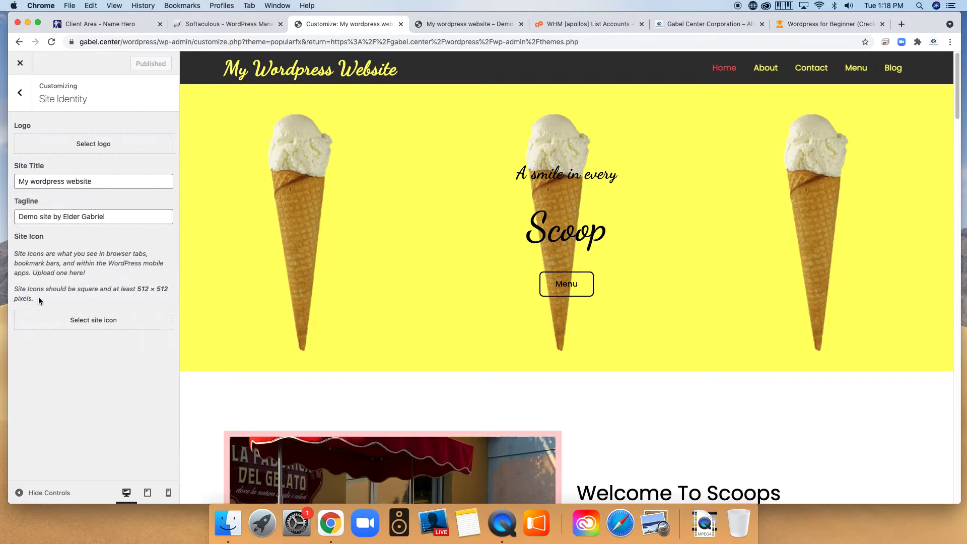
{"action": "left_click", "coordinate": [100, 183]}
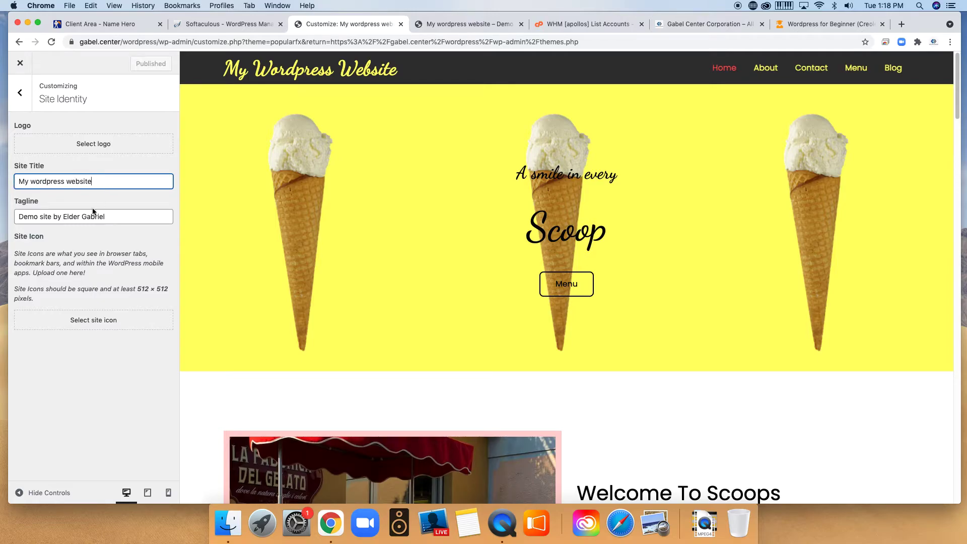
{"action": "left_click", "coordinate": [116, 216]}
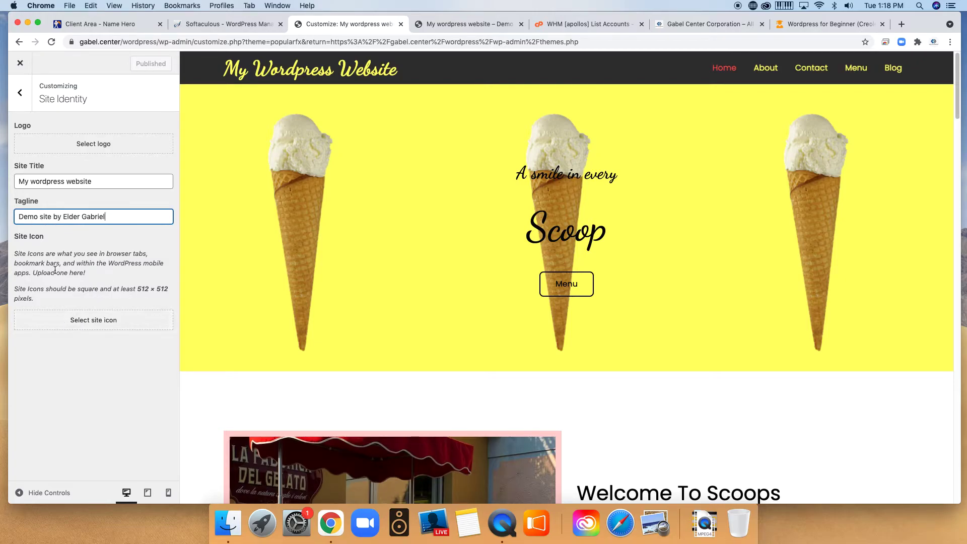
Set the site icon to the ice-cream bowl photo, cropped square and shifted slightly right.
{"action": "left_click", "coordinate": [101, 320]}
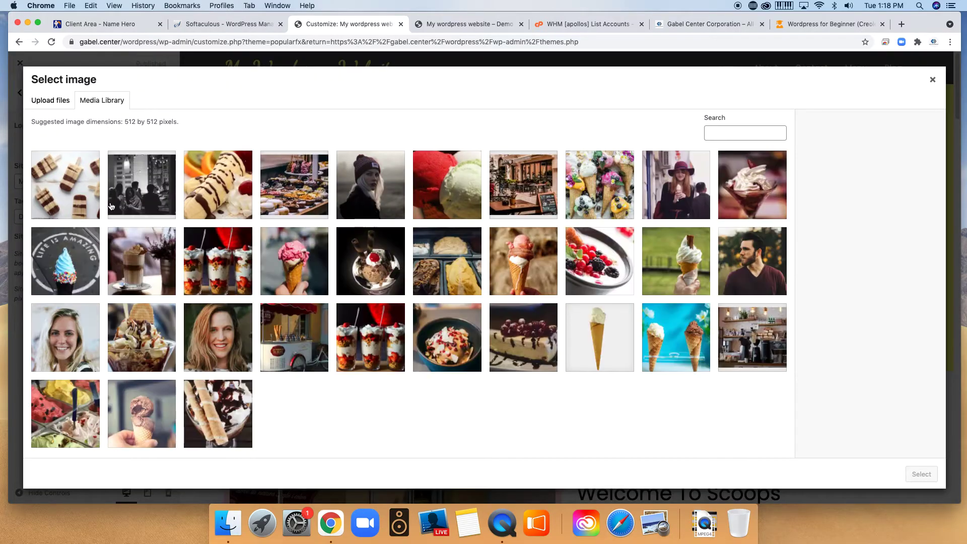
{"action": "left_click", "coordinate": [457, 346]}
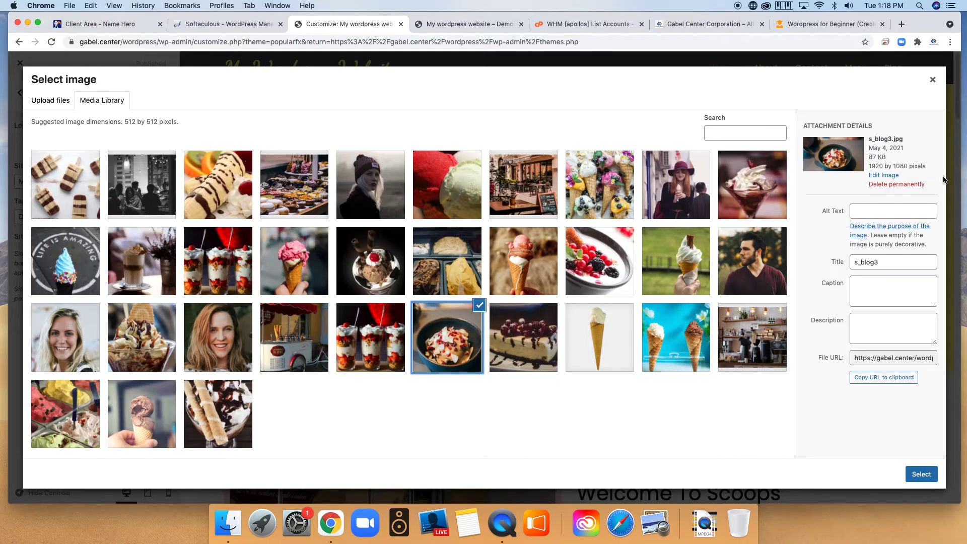
{"action": "left_click", "coordinate": [922, 475]}
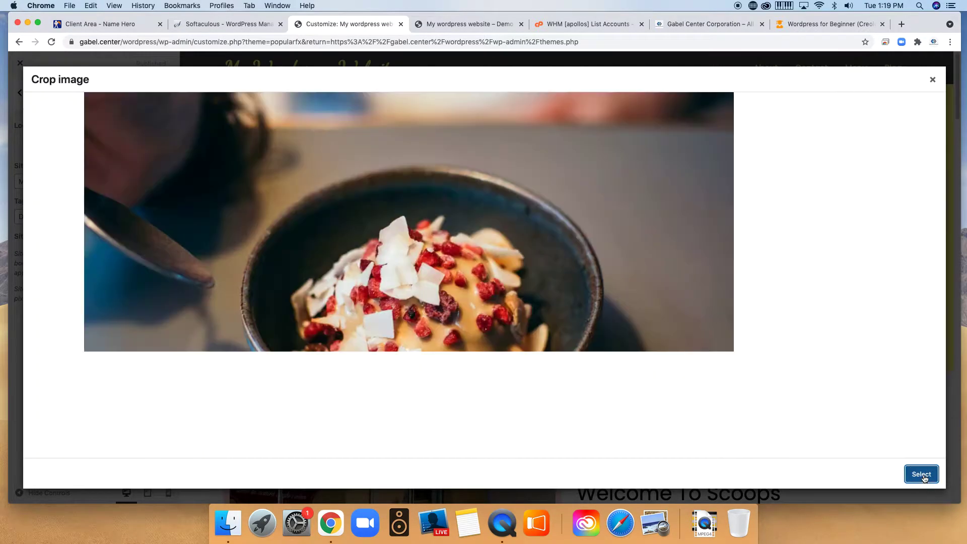
{"action": "mouse_move", "coordinate": [530, 304]}
{"action": "left_mouse_down"}
{"action": "mouse_move", "coordinate": [551, 302]}
{"action": "mouse_move", "coordinate": [542, 303]}
{"action": "left_mouse_up"}
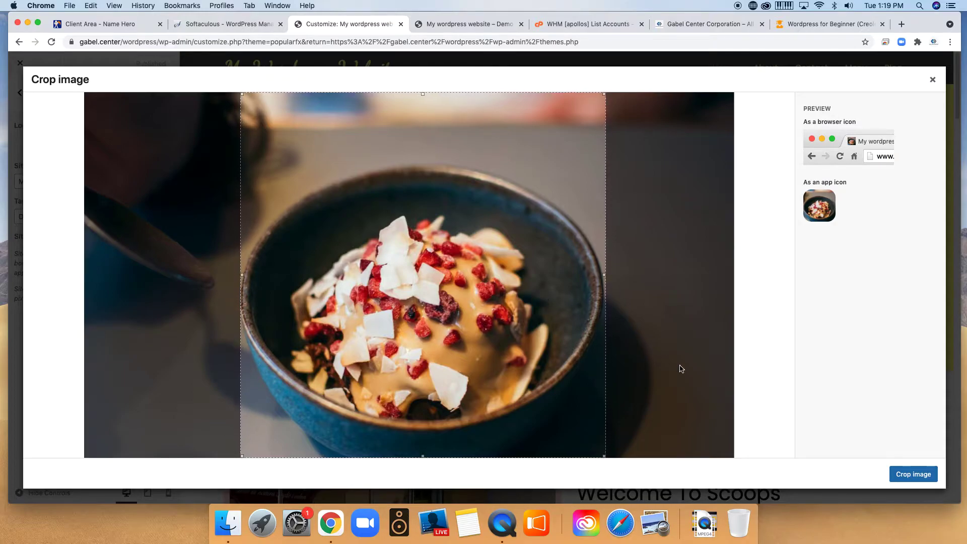
{"action": "left_click", "coordinate": [905, 476]}
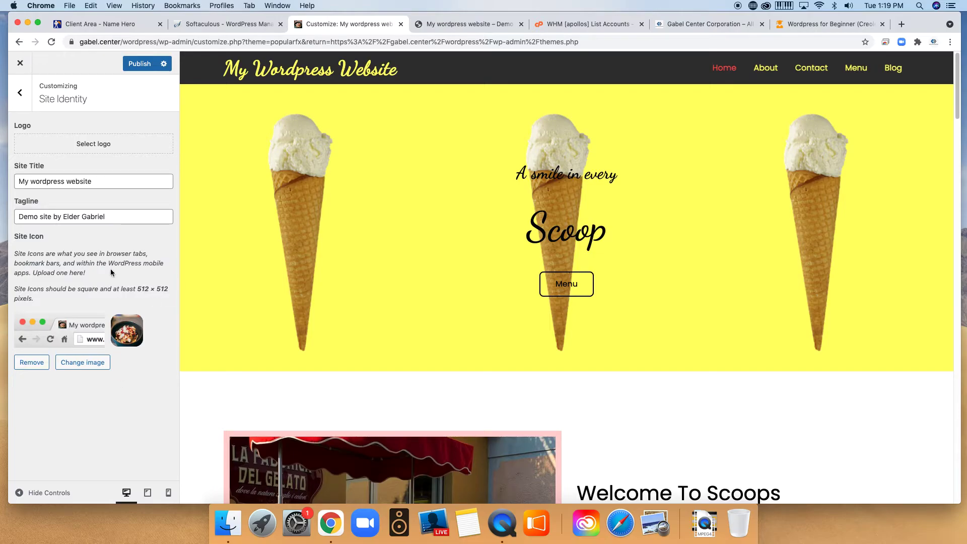
{"action": "left_click", "coordinate": [19, 92]}
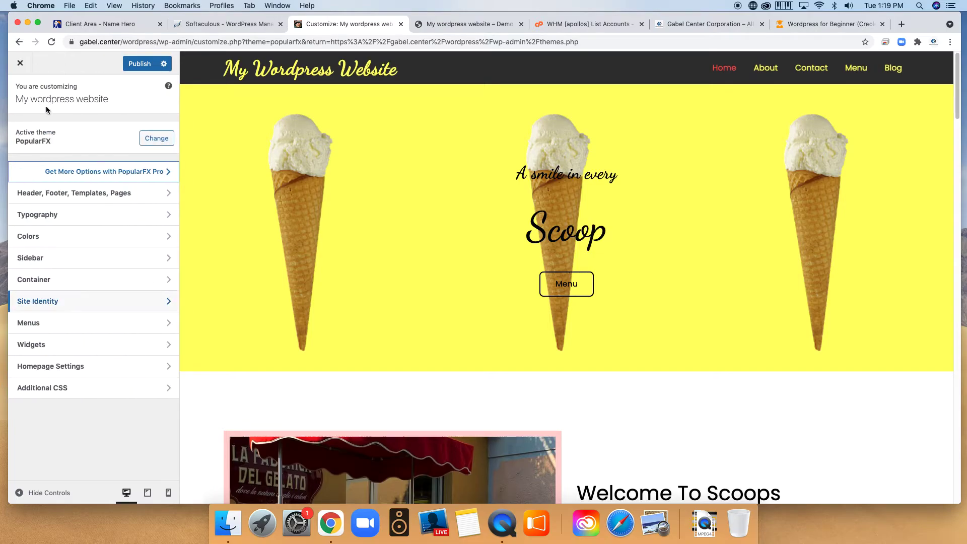
Remove Blog from Scoops Header Menu, leaving Home, About, Contact and Menu, and publish.
{"action": "left_click", "coordinate": [73, 322]}
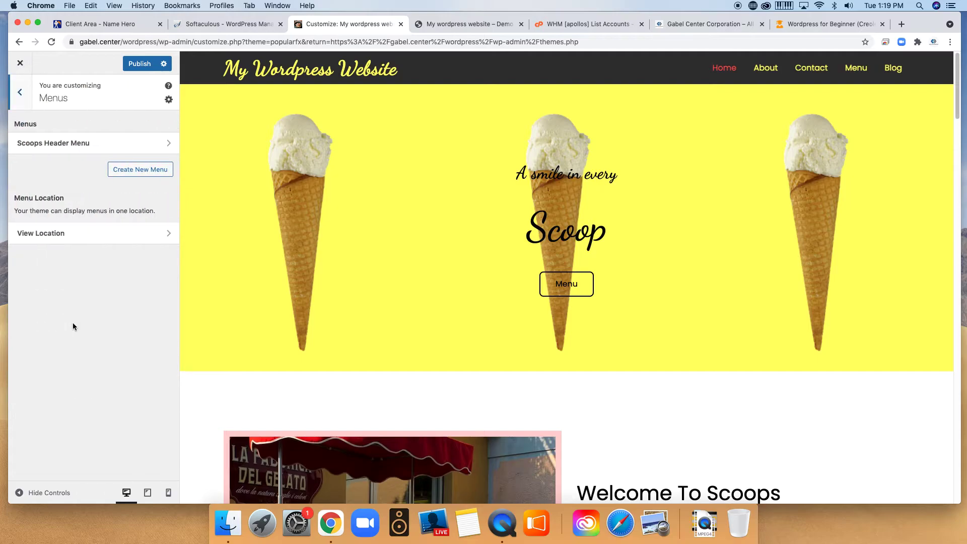
{"action": "left_click", "coordinate": [53, 149]}
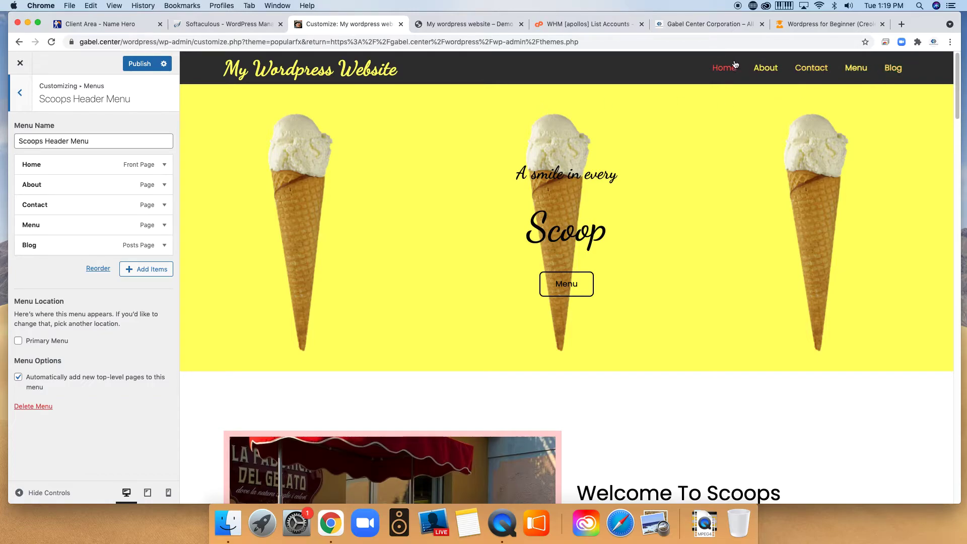
{"action": "left_click", "coordinate": [161, 247]}
{"action": "scroll", "coordinate": [117, 342], "scroll_direction": "down", "scroll_amount": 3}
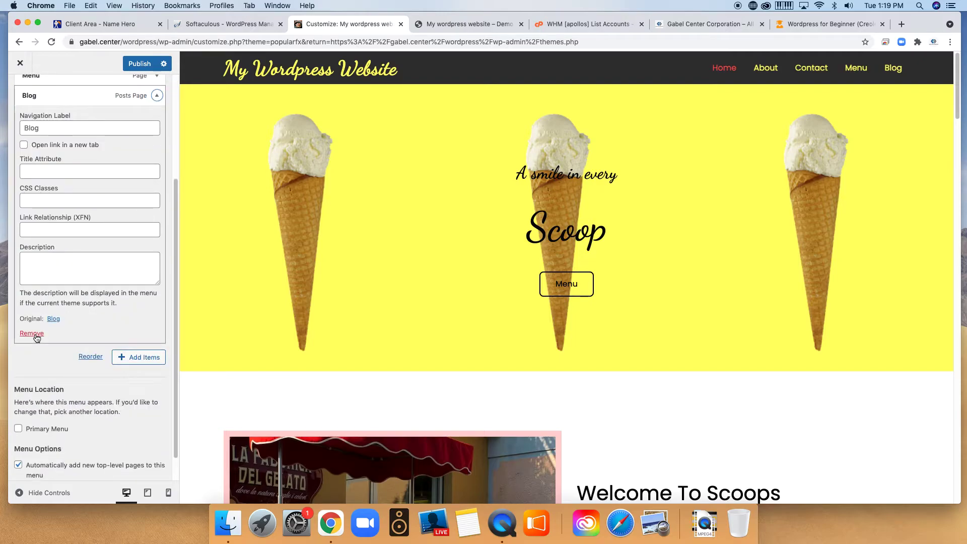
{"action": "left_click", "coordinate": [32, 333]}
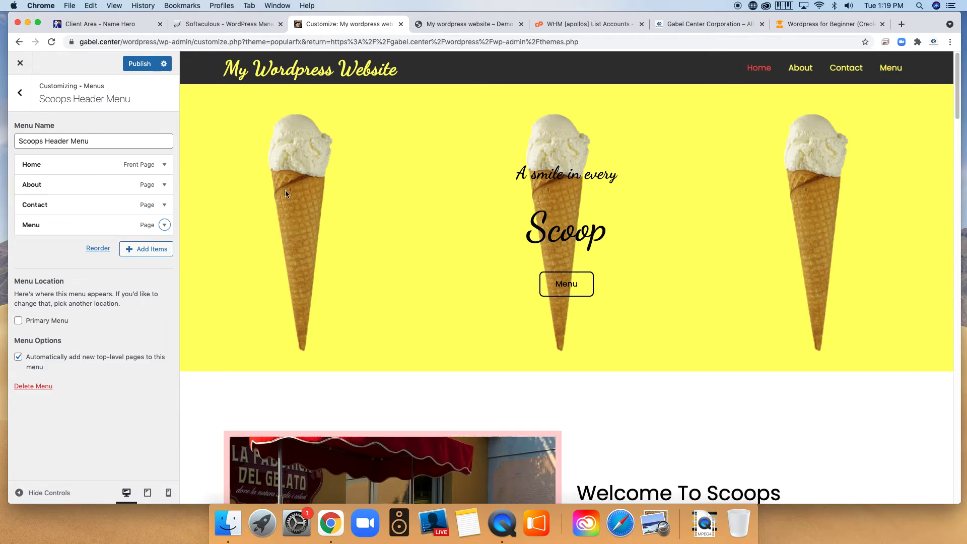
{"action": "left_click", "coordinate": [134, 65]}
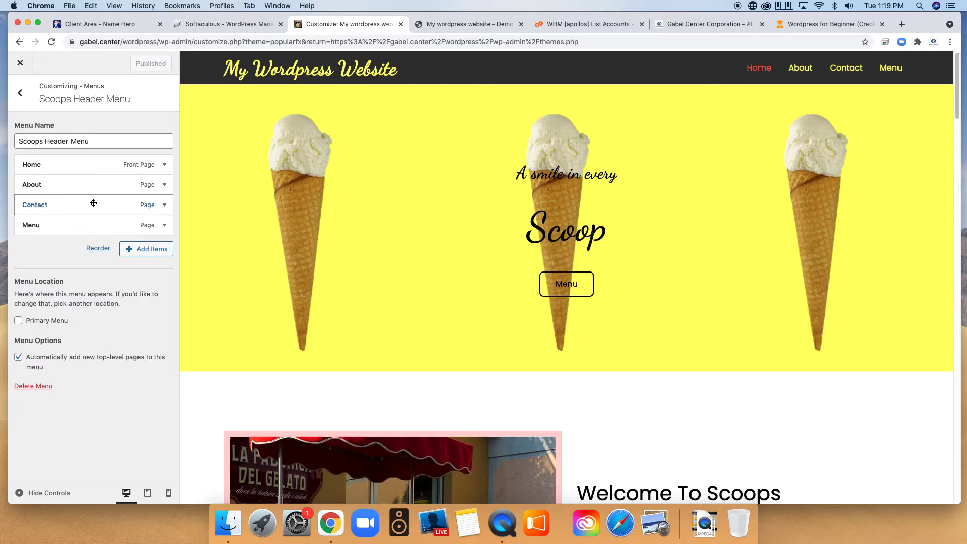
Create a new page 'JG', add it to Scoops Header Menu, and publish.
{"action": "left_click", "coordinate": [169, 253]}
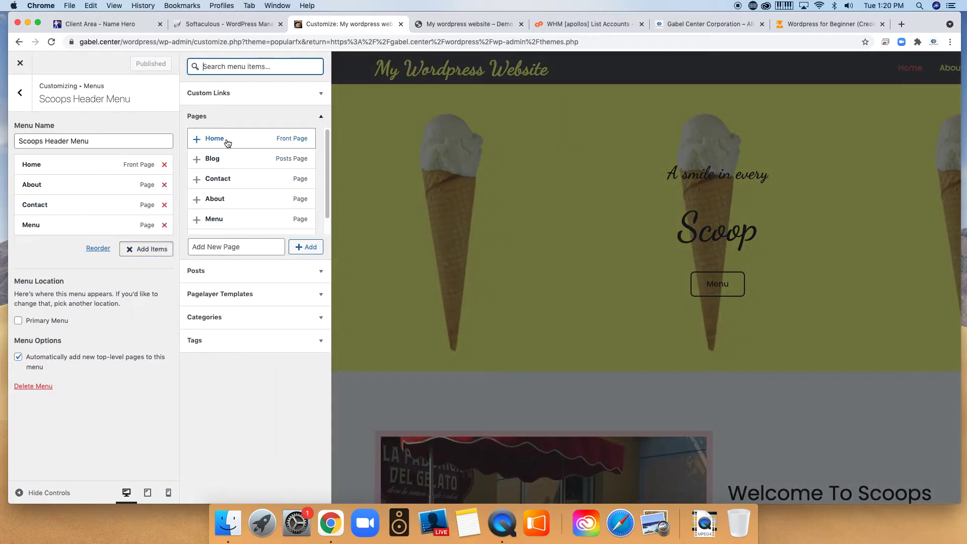
{"action": "scroll", "coordinate": [259, 194], "scroll_direction": "down", "scroll_amount": 1}
{"action": "left_click", "coordinate": [216, 247]}
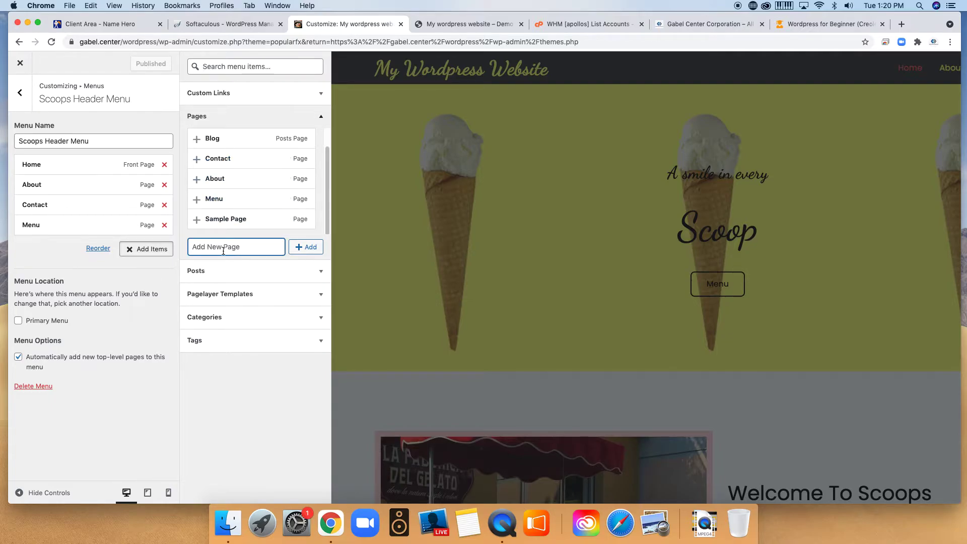
{"action": "type", "text": "JG"}
{"action": "left_click", "coordinate": [315, 252]}
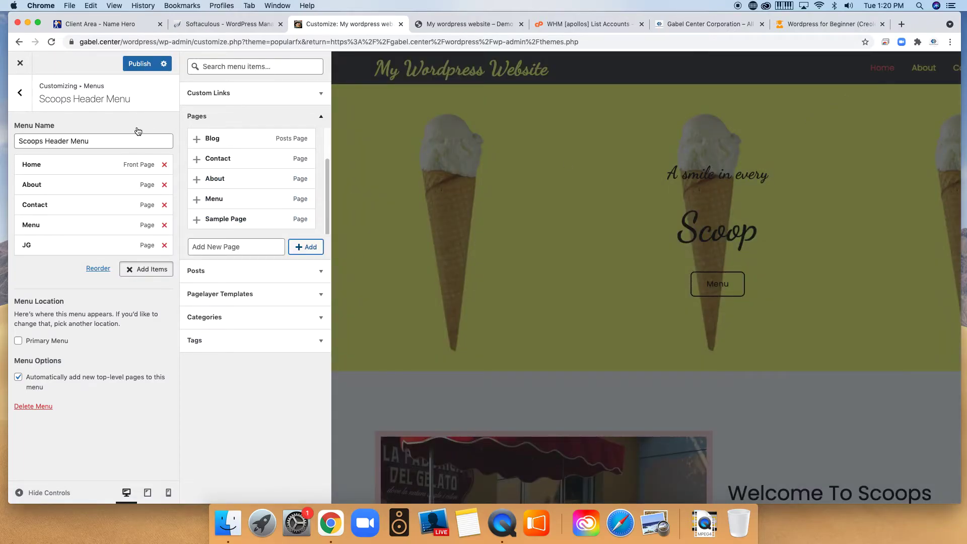
{"action": "left_click", "coordinate": [139, 64]}
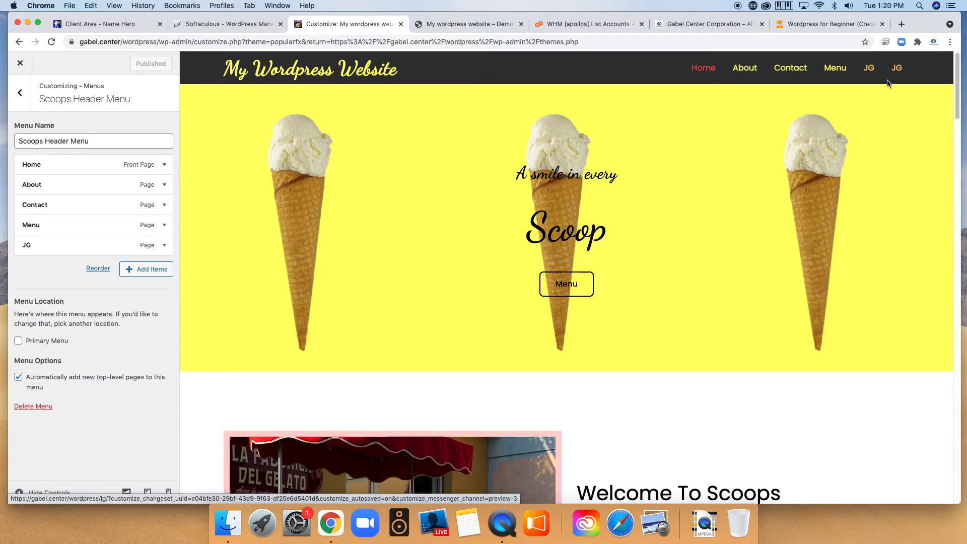
Remove the duplicate JG menu entry and publish the menu.
{"action": "left_click", "coordinate": [162, 245]}
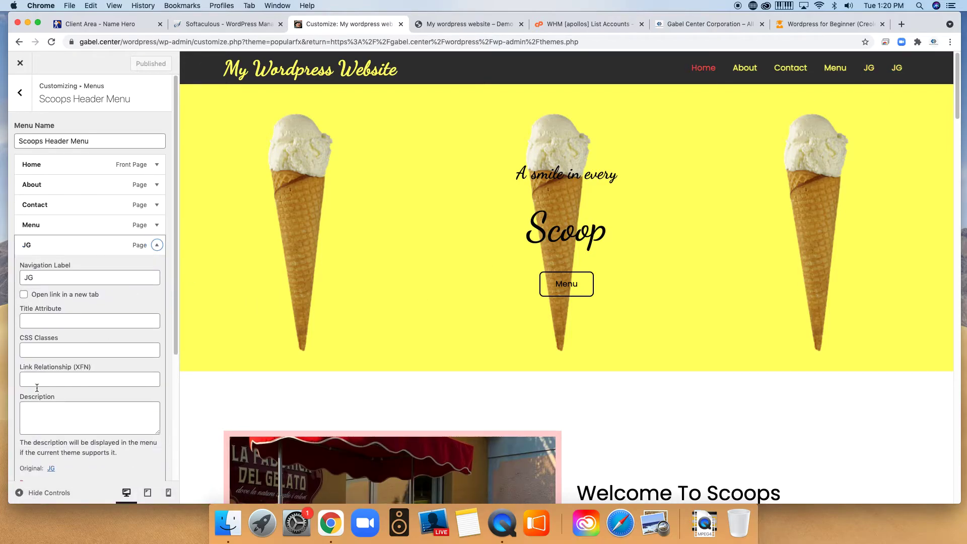
{"action": "scroll", "coordinate": [112, 311], "scroll_direction": "down", "scroll_amount": 2}
{"action": "left_click", "coordinate": [32, 430]}
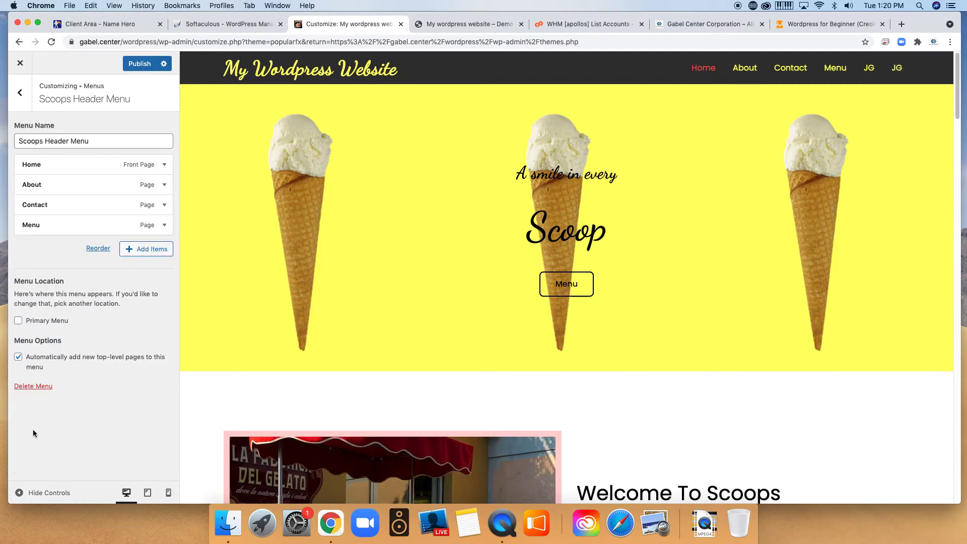
{"action": "left_click", "coordinate": [139, 70]}
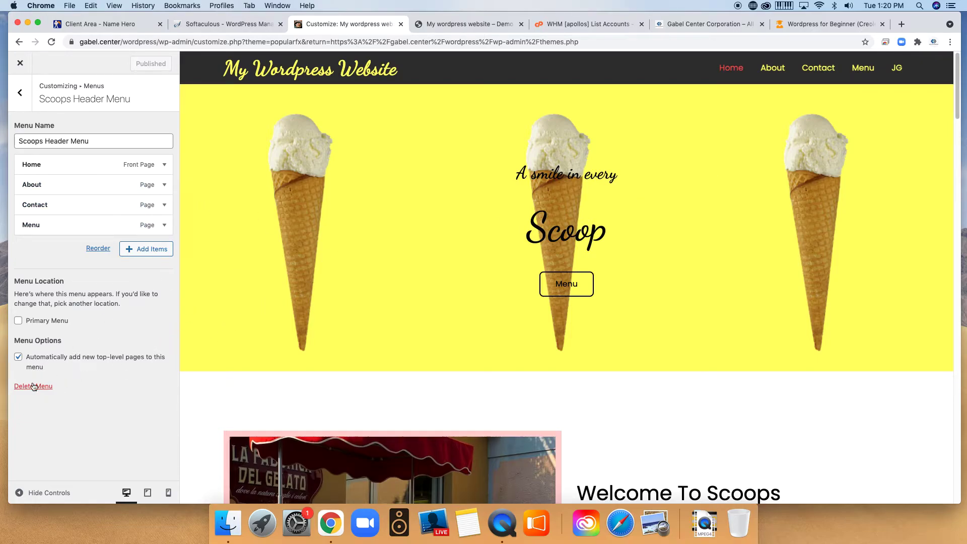
Turn off automatically adding new top-level pages to the menu and publish.
{"action": "left_click", "coordinate": [18, 357]}
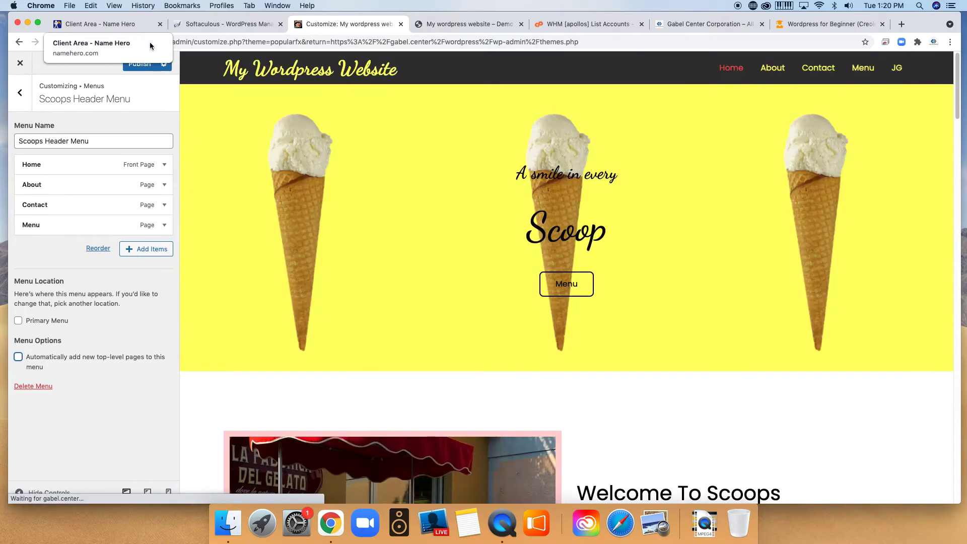
{"action": "left_click", "coordinate": [134, 62]}
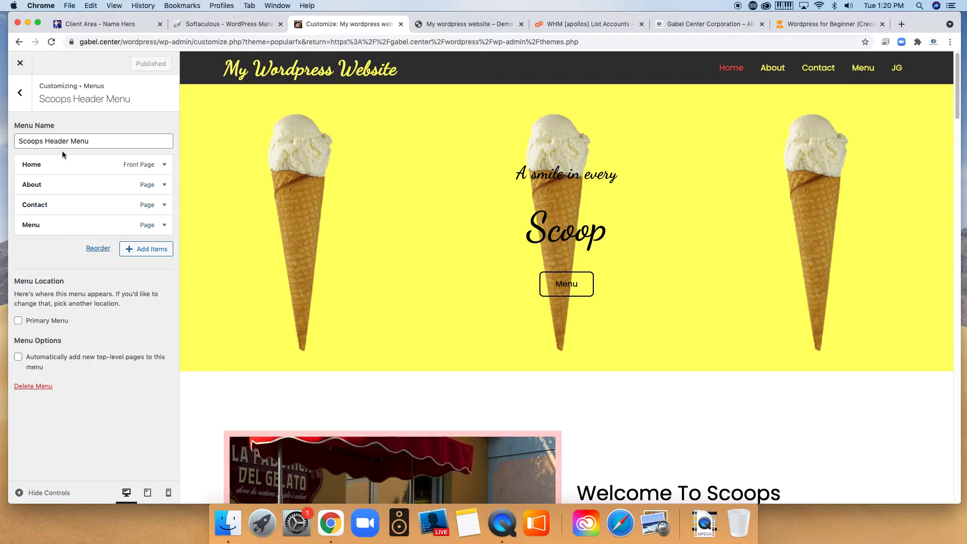
{"action": "left_click_drag", "start_coordinate": [96, 140], "coordinate": [18, 136]}
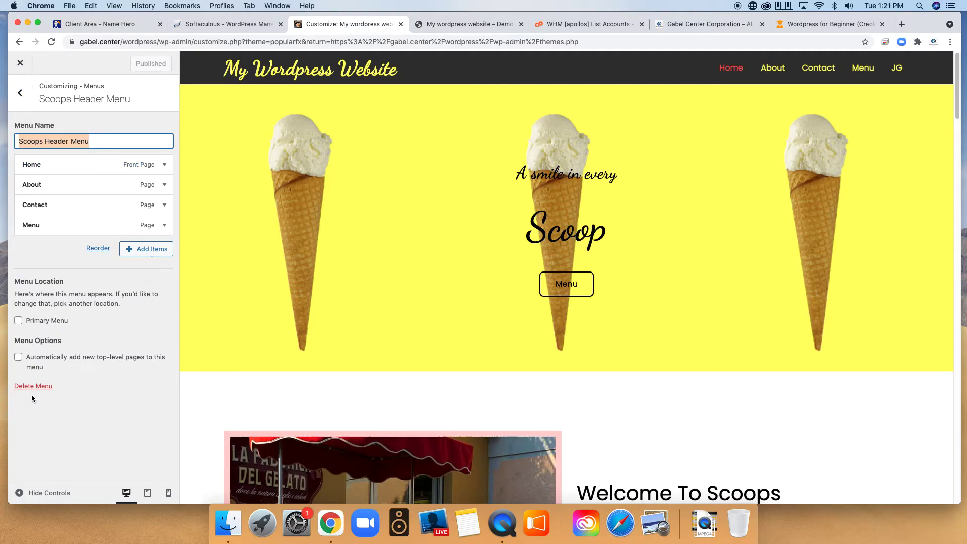
Assign Scoops Header Menu to the Primary Menu location, publish, and return to the main sections.
{"action": "left_click", "coordinate": [20, 92]}
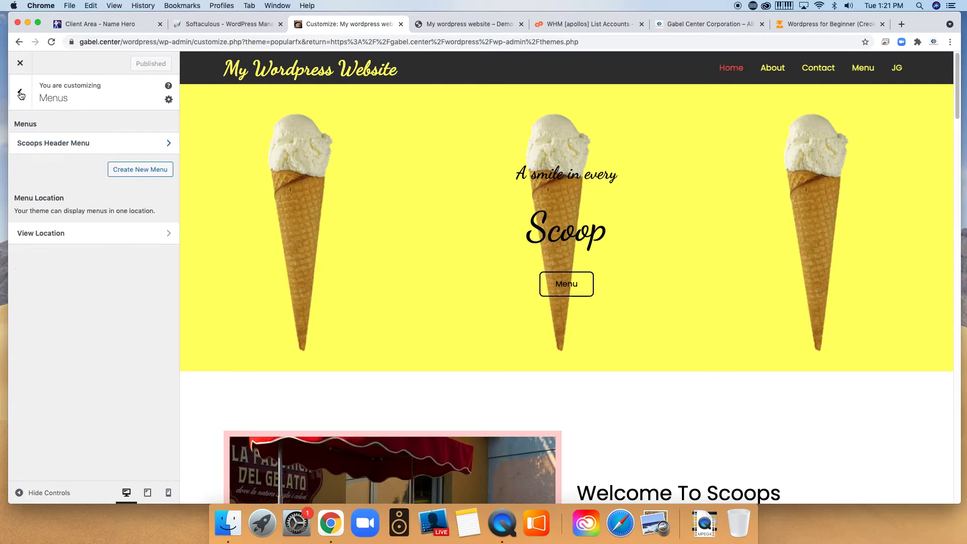
{"action": "left_click", "coordinate": [121, 233]}
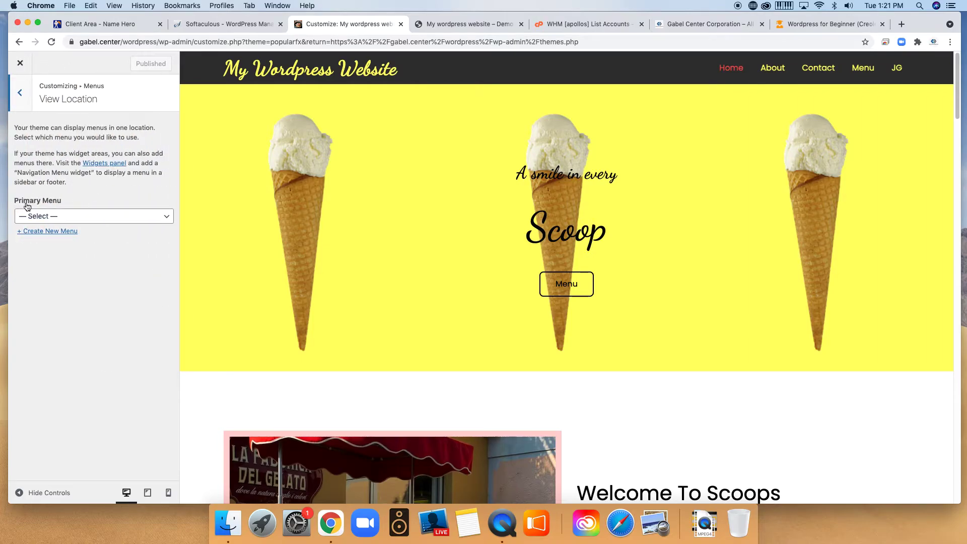
{"action": "left_click", "coordinate": [130, 217]}
{"action": "left_click", "coordinate": [71, 229]}
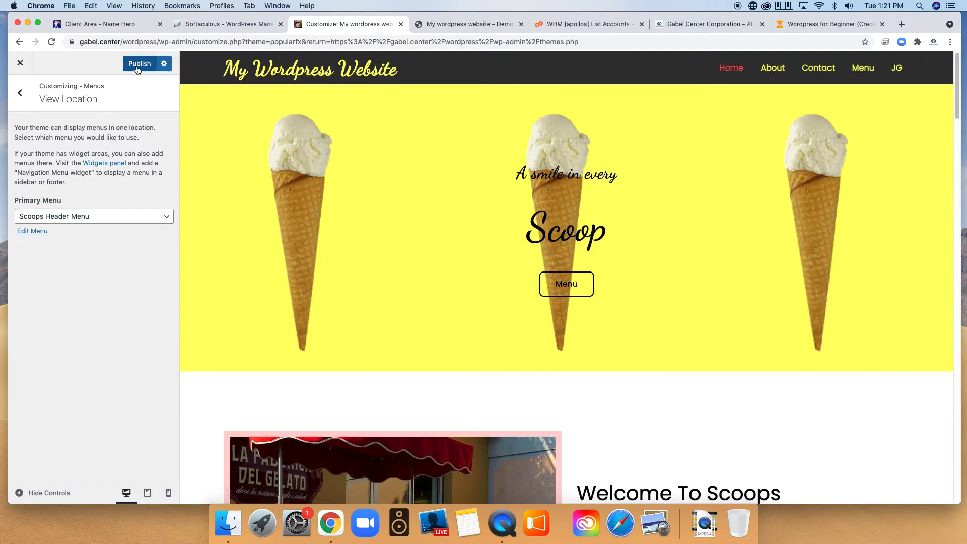
{"action": "left_click", "coordinate": [136, 64]}
{"action": "left_click", "coordinate": [18, 96]}
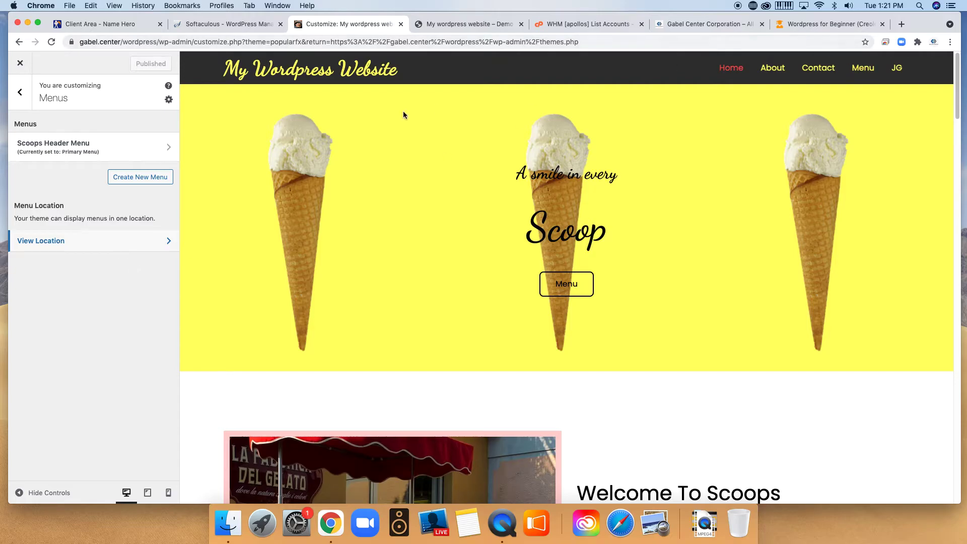
{"action": "left_click", "coordinate": [20, 91]}
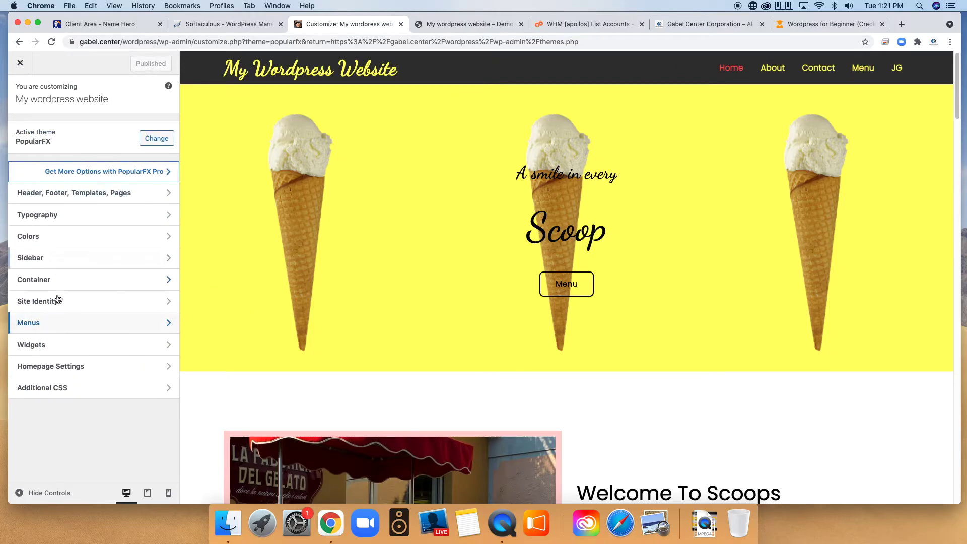
Open the Sidebar widget area and inspect the Search and Recent Posts widget settings.
{"action": "left_click", "coordinate": [57, 345]}
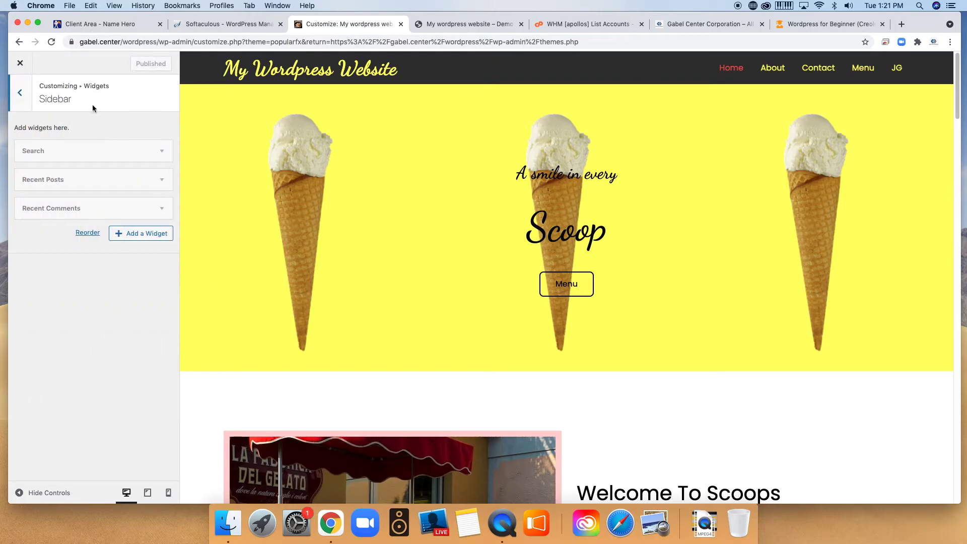
{"action": "left_click", "coordinate": [168, 155]}
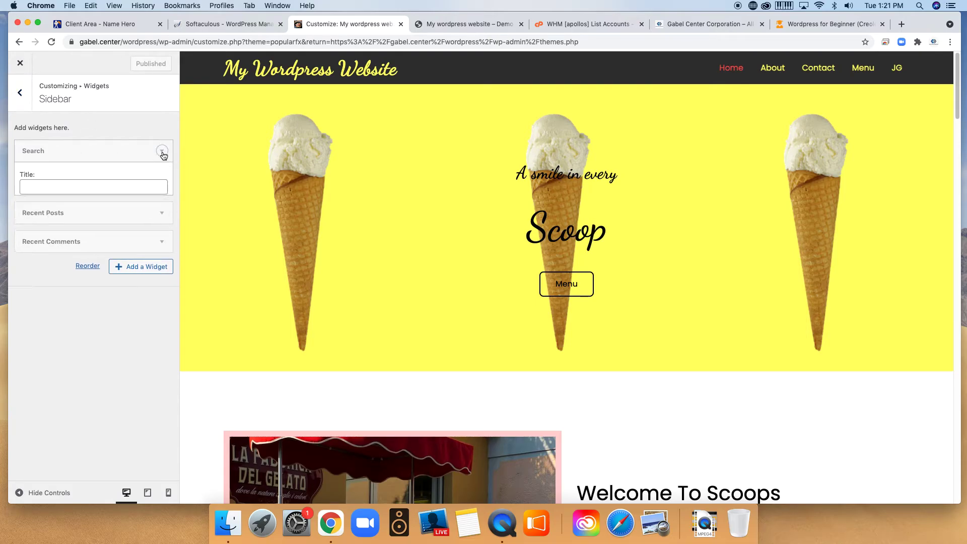
{"action": "left_click", "coordinate": [162, 152]}
{"action": "left_click", "coordinate": [135, 185]}
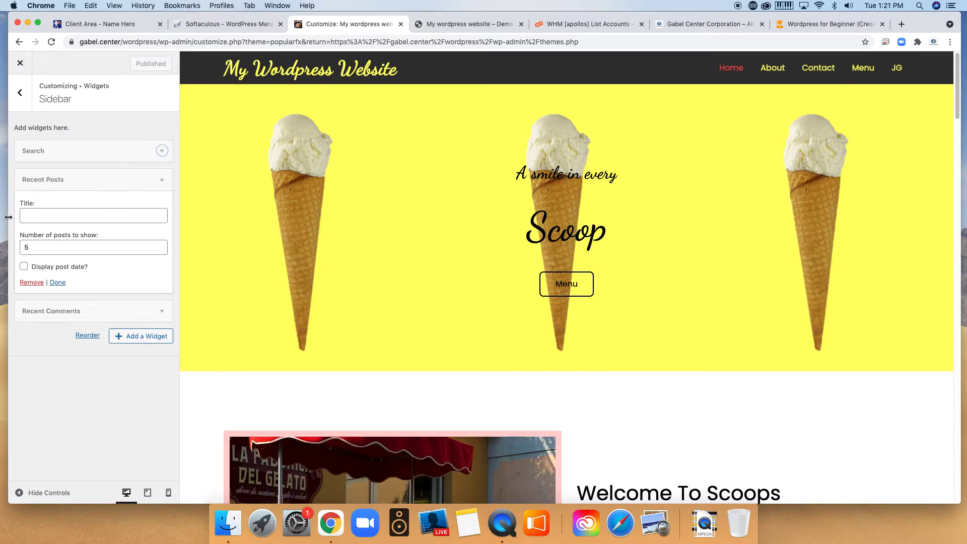
{"action": "left_click", "coordinate": [58, 217]}
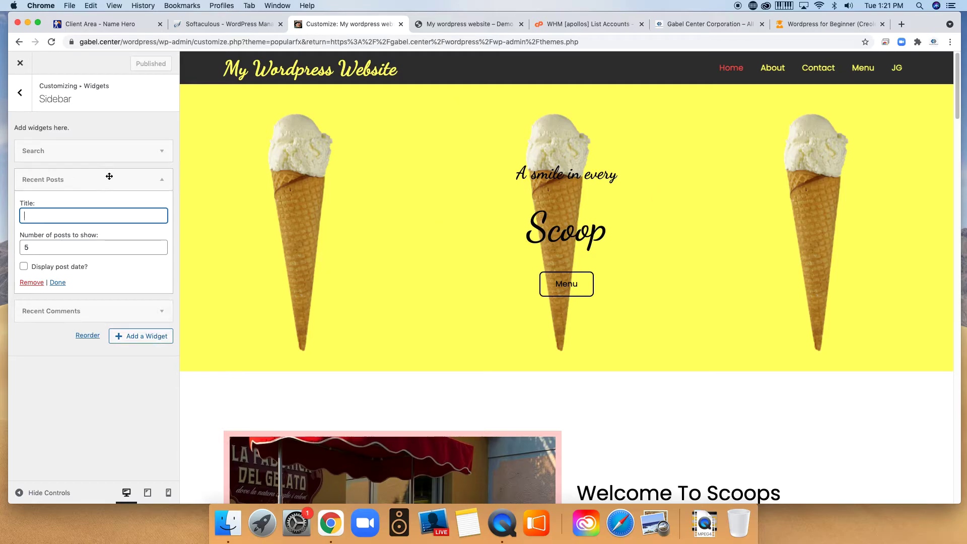
{"action": "left_click", "coordinate": [22, 99]}
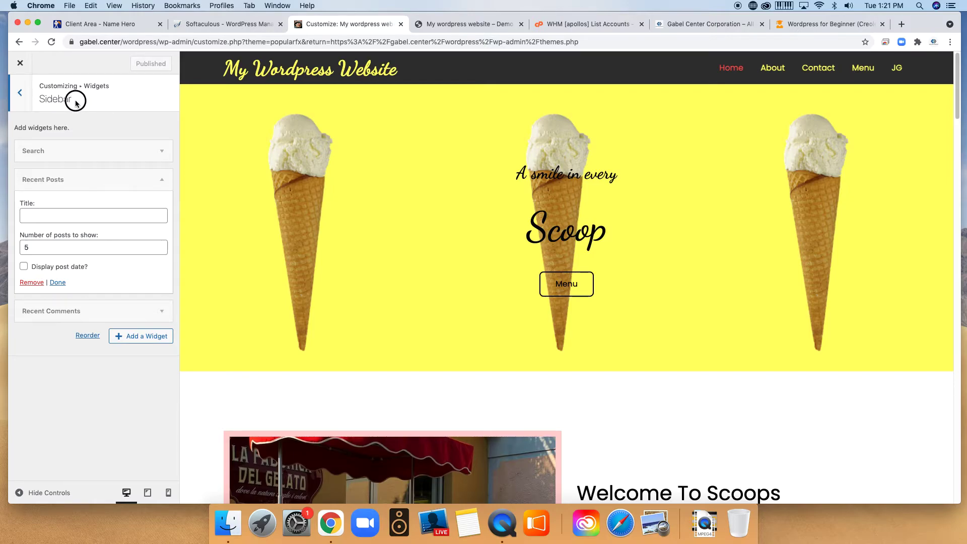
{"action": "left_click", "coordinate": [28, 97]}
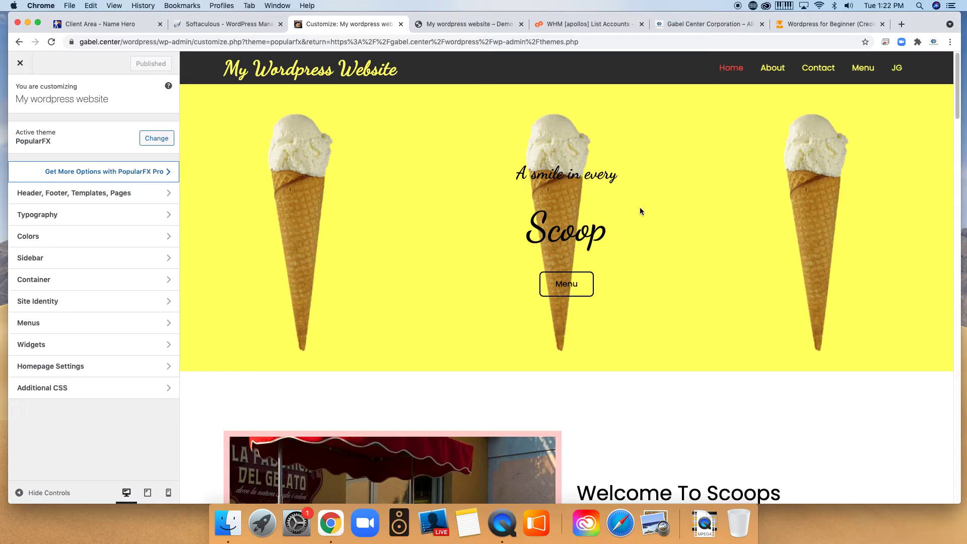
{"action": "scroll", "coordinate": [567, 323], "scroll_direction": "down", "scroll_amount": 15}
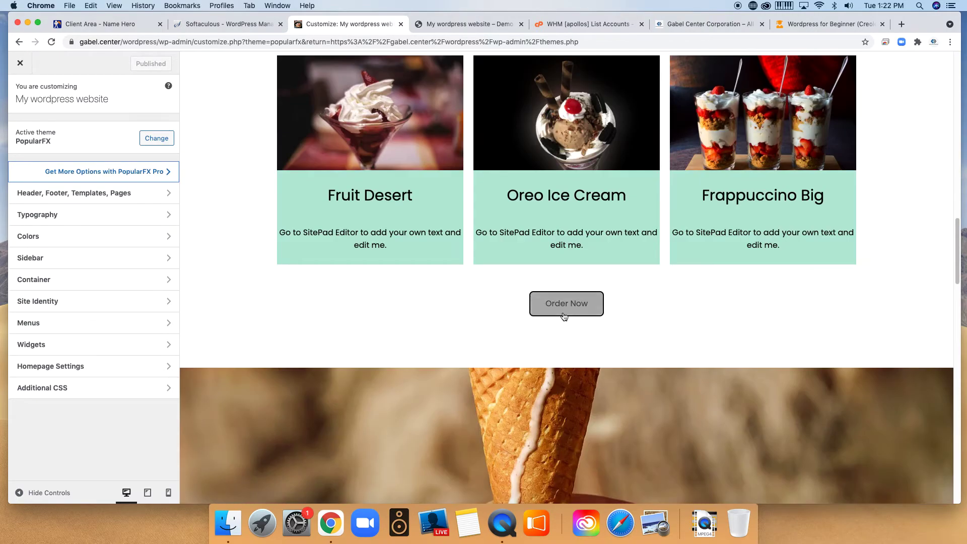
{"action": "left_click", "coordinate": [564, 316]}
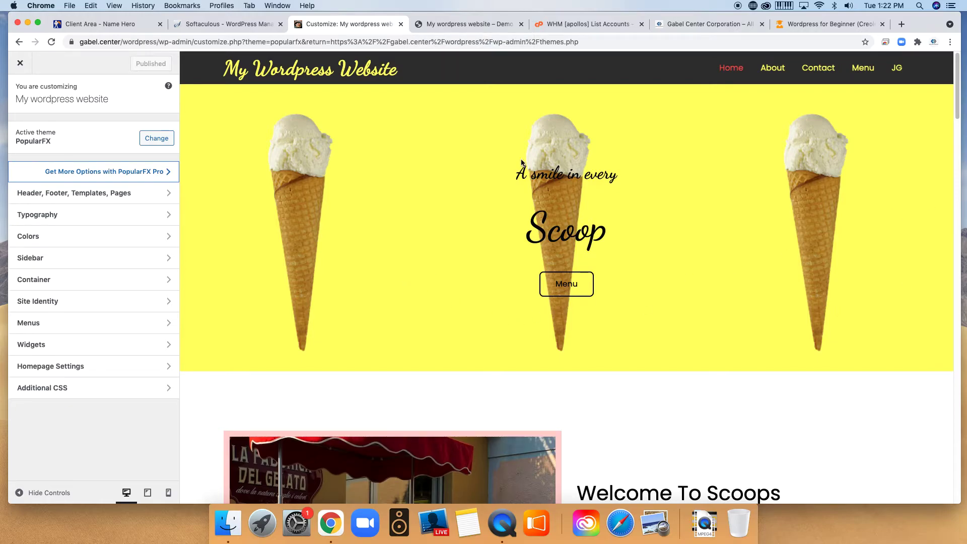
{"action": "scroll", "coordinate": [823, 403], "scroll_direction": "down", "scroll_amount": 20}
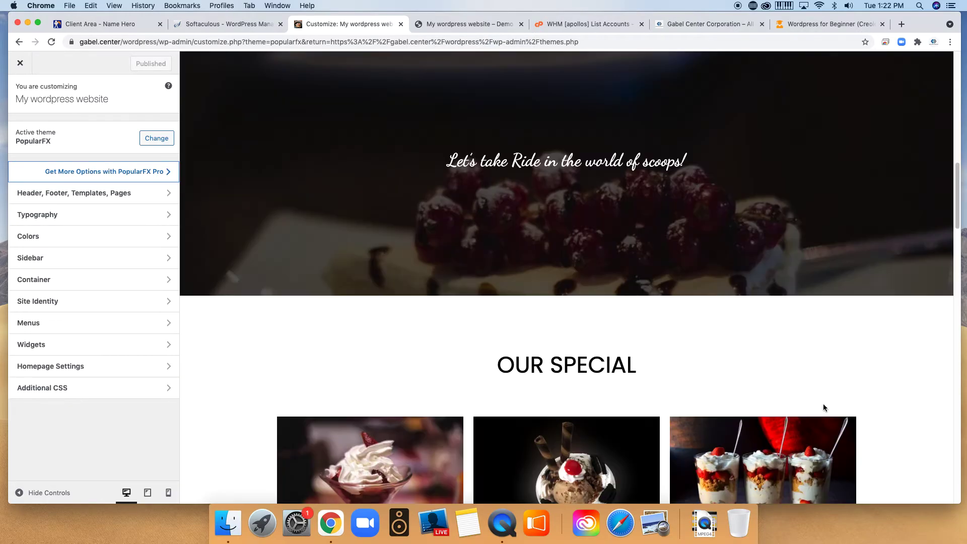
{"action": "scroll", "coordinate": [824, 403], "scroll_direction": "up", "scroll_amount": 20}
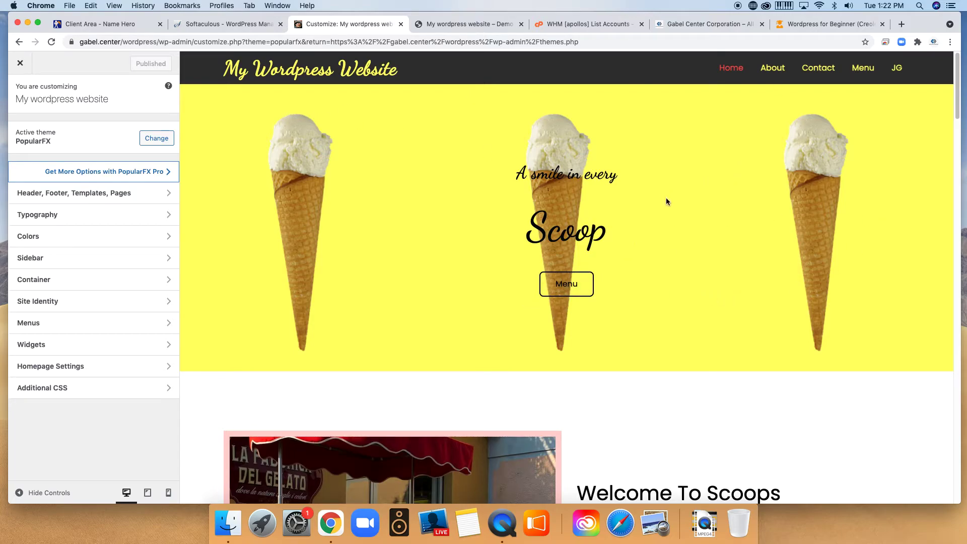
{"action": "scroll", "coordinate": [621, 337], "scroll_direction": "down", "scroll_amount": 3}
{"action": "scroll", "coordinate": [621, 340], "scroll_direction": "up", "scroll_amount": 3}
{"action": "scroll", "coordinate": [669, 323], "scroll_direction": "down", "scroll_amount": 20}
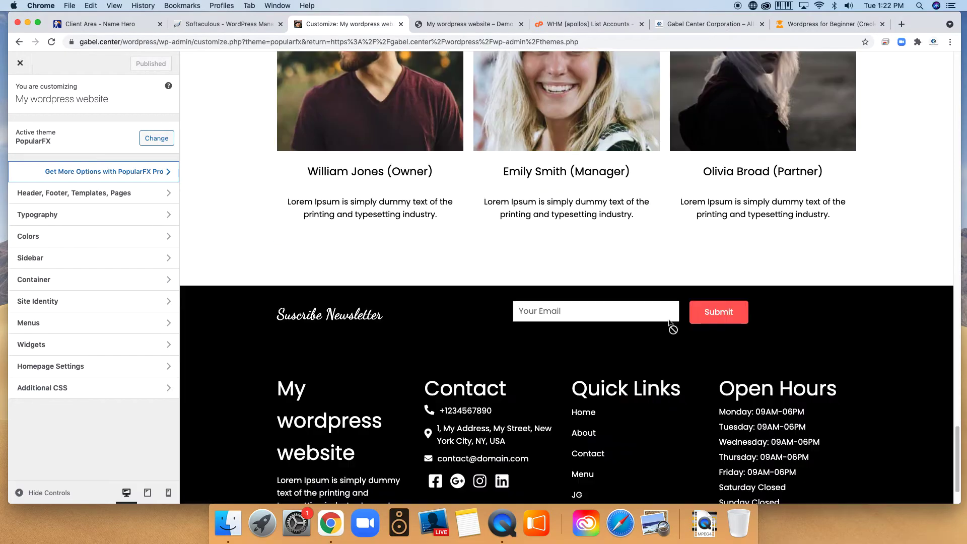
{"action": "scroll", "coordinate": [669, 323], "scroll_direction": "down", "scroll_amount": 2}
{"action": "scroll", "coordinate": [653, 336], "scroll_direction": "up", "scroll_amount": 20}
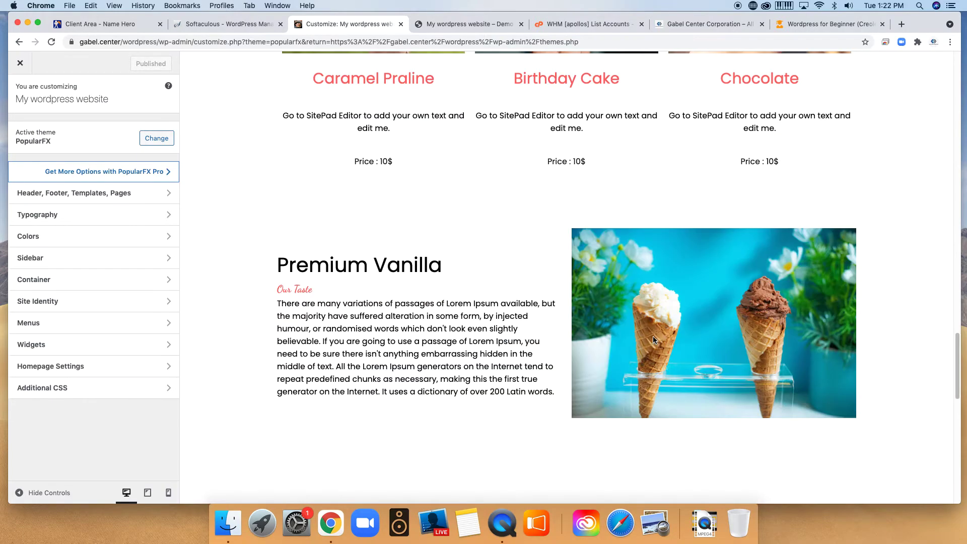
{"action": "scroll", "coordinate": [585, 359], "scroll_direction": "up", "scroll_amount": 7}
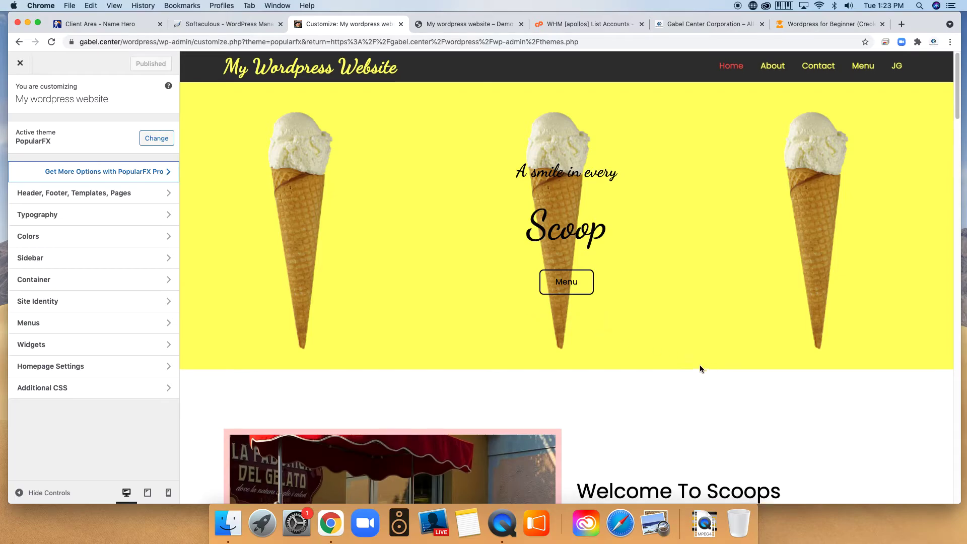
{"action": "scroll", "coordinate": [605, 366], "scroll_direction": "down", "scroll_amount": 10}
{"action": "scroll", "coordinate": [499, 298], "scroll_direction": "down", "scroll_amount": 15}
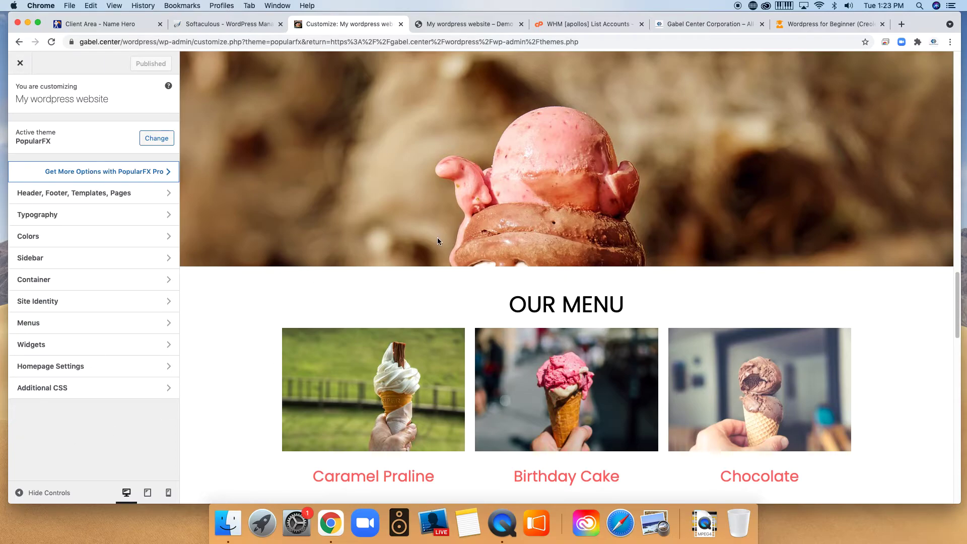
{"action": "scroll", "coordinate": [438, 241], "scroll_direction": "up", "scroll_amount": 15}
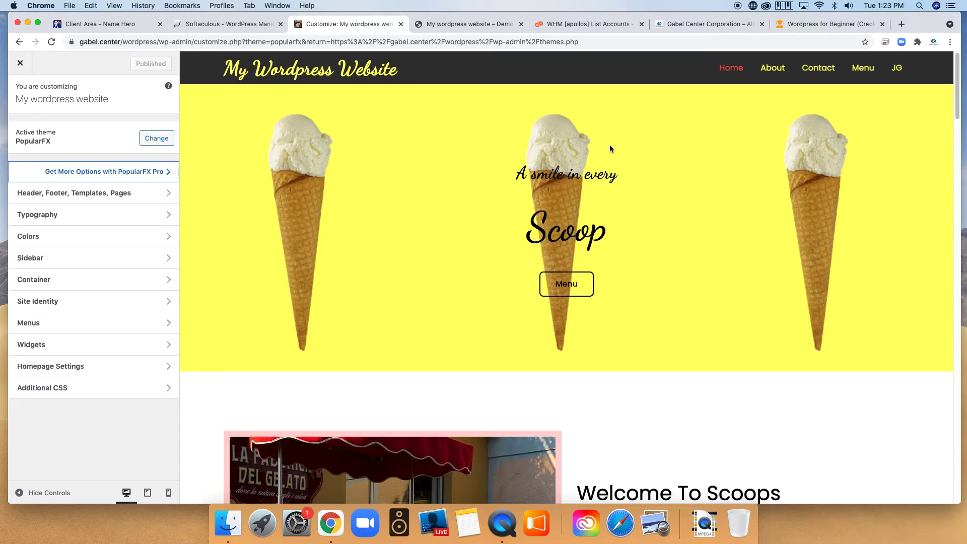
{"action": "scroll", "coordinate": [745, 257], "scroll_direction": "down", "scroll_amount": 3}
{"action": "scroll", "coordinate": [745, 262], "scroll_direction": "down", "scroll_amount": 10}
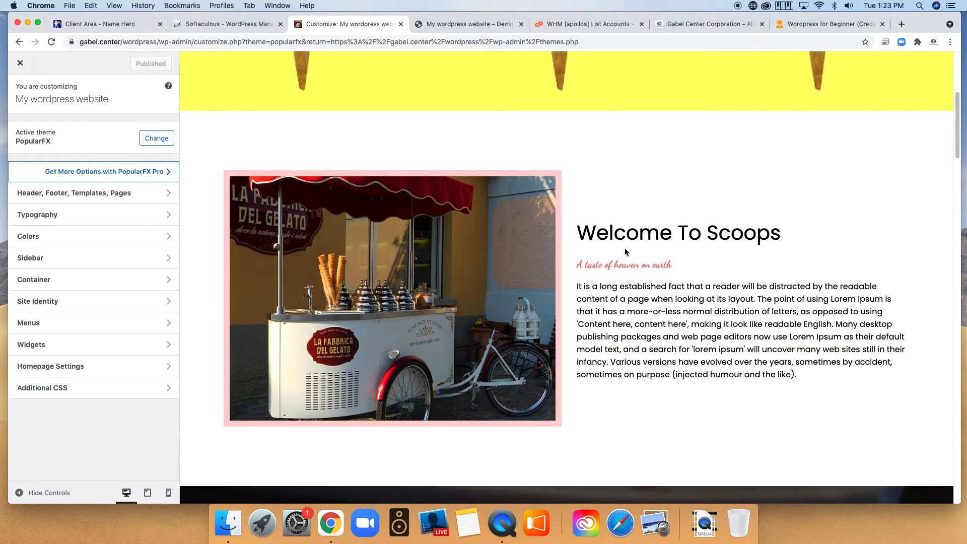
{"action": "scroll", "coordinate": [579, 309], "scroll_direction": "down", "scroll_amount": 5}
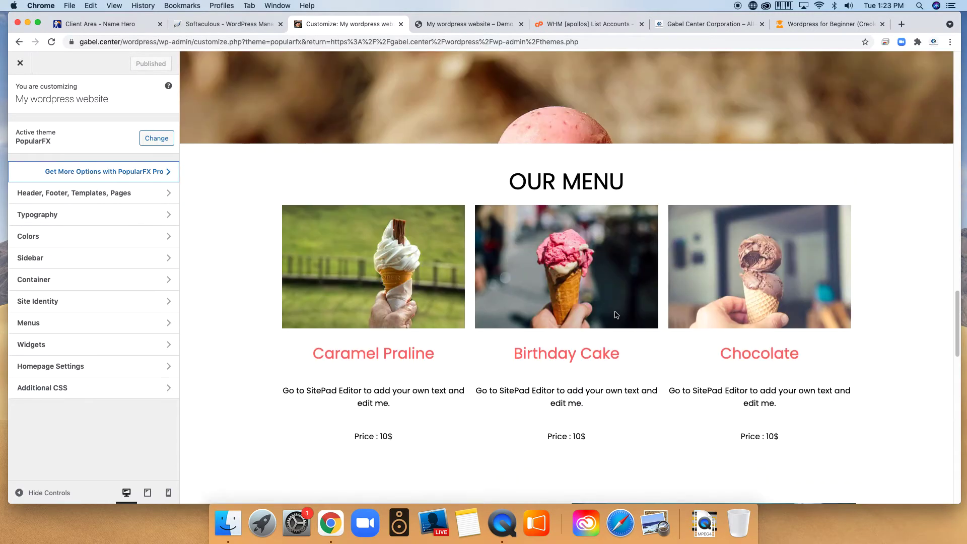
{"action": "scroll", "coordinate": [606, 310], "scroll_direction": "down", "scroll_amount": 8}
{"action": "scroll", "coordinate": [510, 303], "scroll_direction": "up", "scroll_amount": 20}
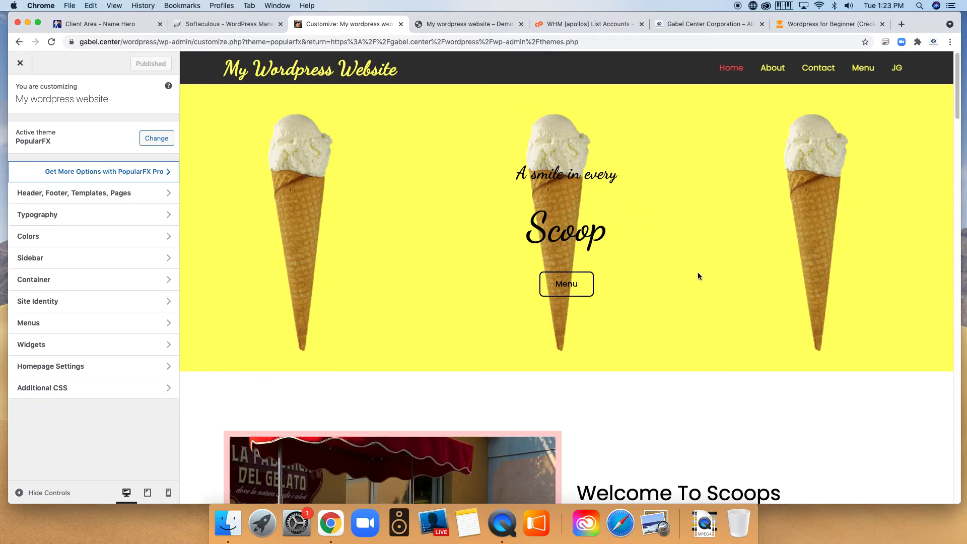
{"action": "scroll", "coordinate": [589, 346], "scroll_direction": "down", "scroll_amount": 10}
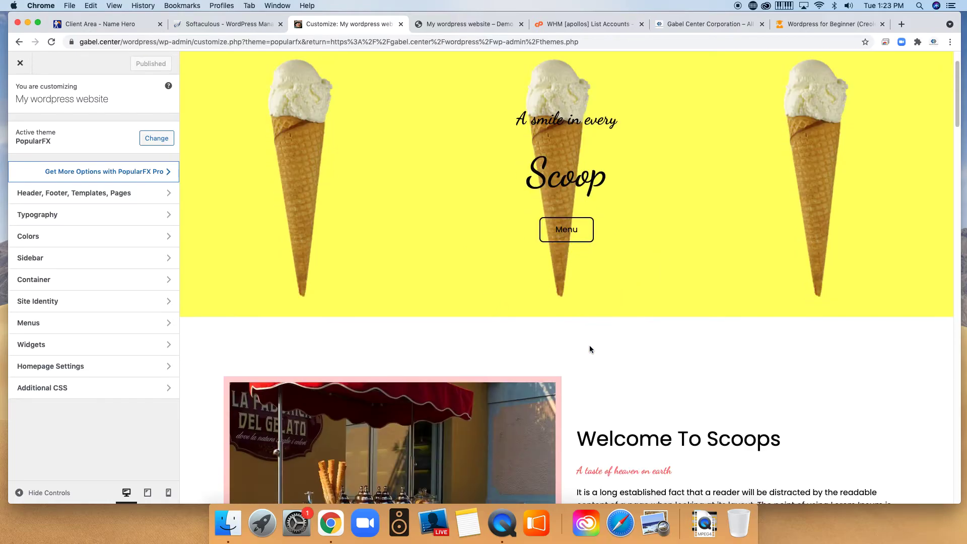
{"action": "scroll", "coordinate": [723, 261], "scroll_direction": "down", "scroll_amount": 20}
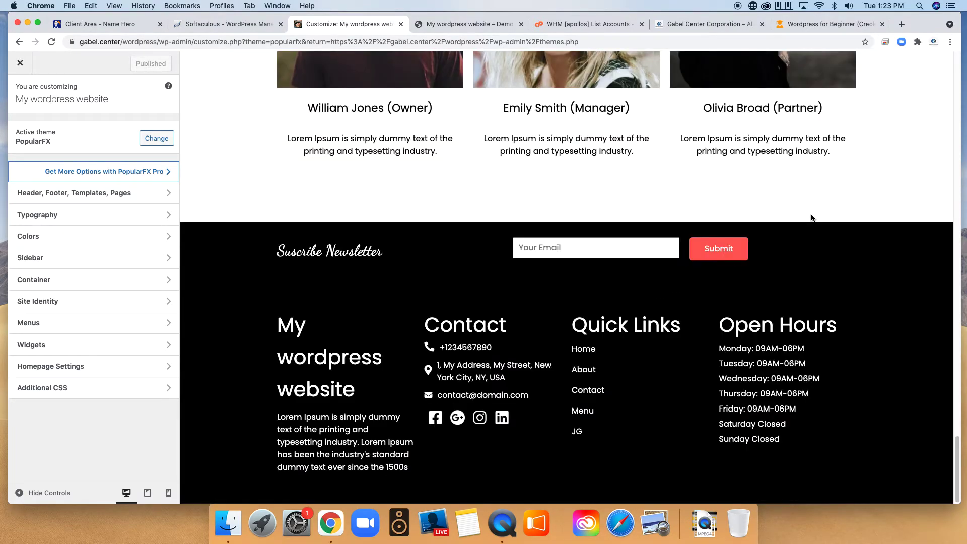
{"action": "scroll", "coordinate": [611, 298], "scroll_direction": "up", "scroll_amount": 15}
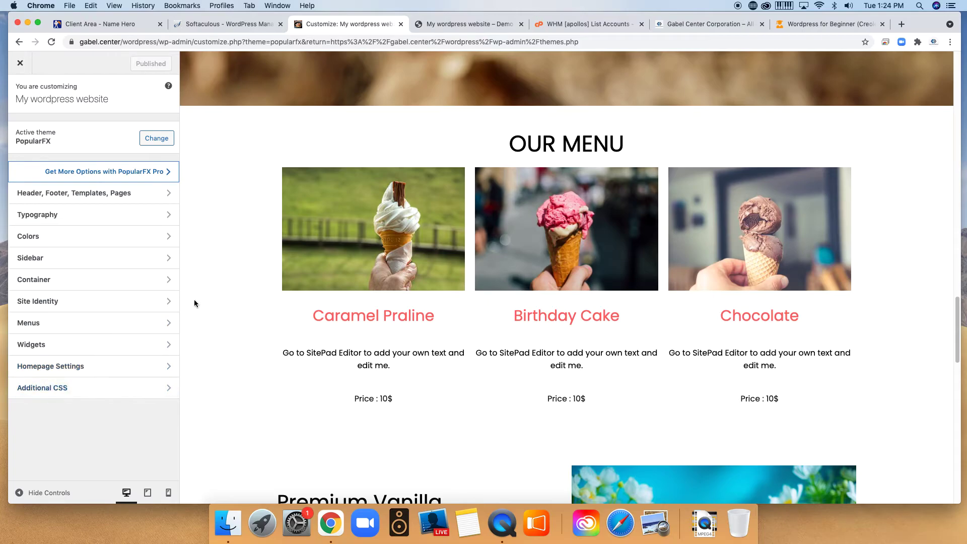
Confirm Homepage Settings use a static page: Home as homepage, Blog as posts page.
{"action": "left_click", "coordinate": [62, 363]}
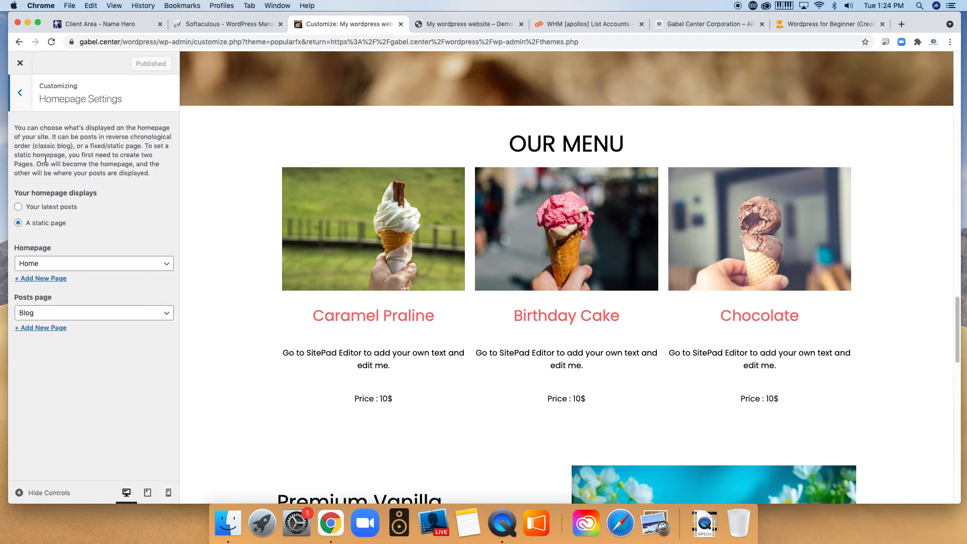
{"action": "scroll", "coordinate": [522, 255], "scroll_direction": "up", "scroll_amount": 15}
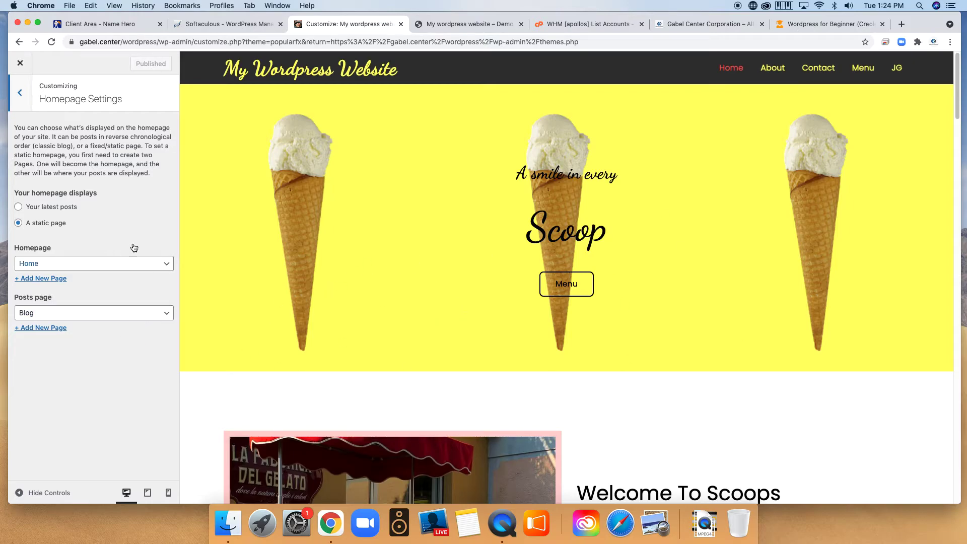
{"action": "left_click", "coordinate": [57, 263]}
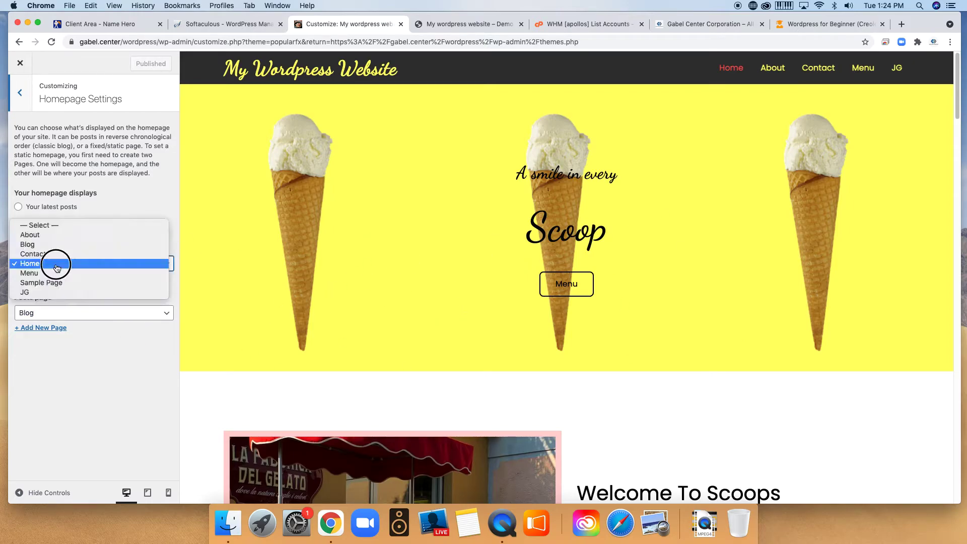
{"action": "left_click", "coordinate": [77, 263]}
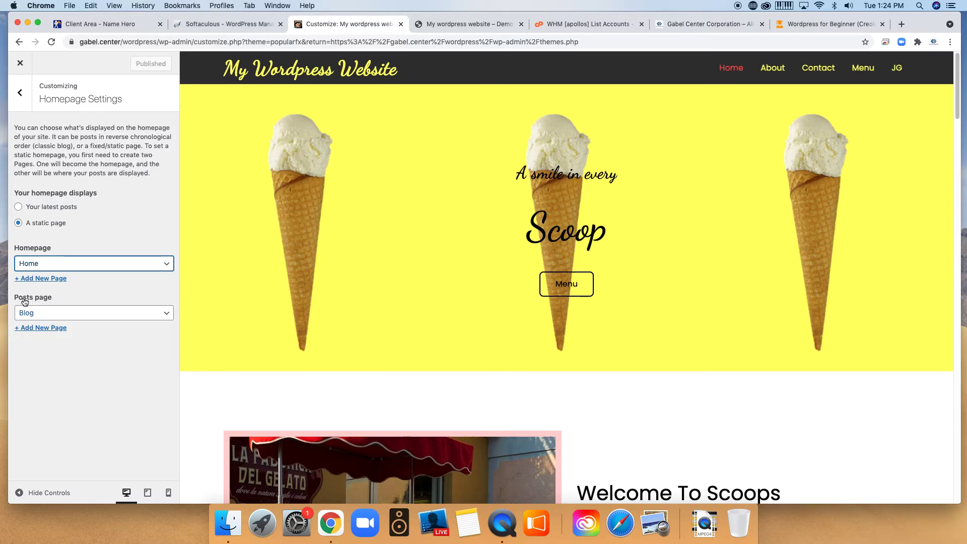
{"action": "left_click", "coordinate": [130, 315]}
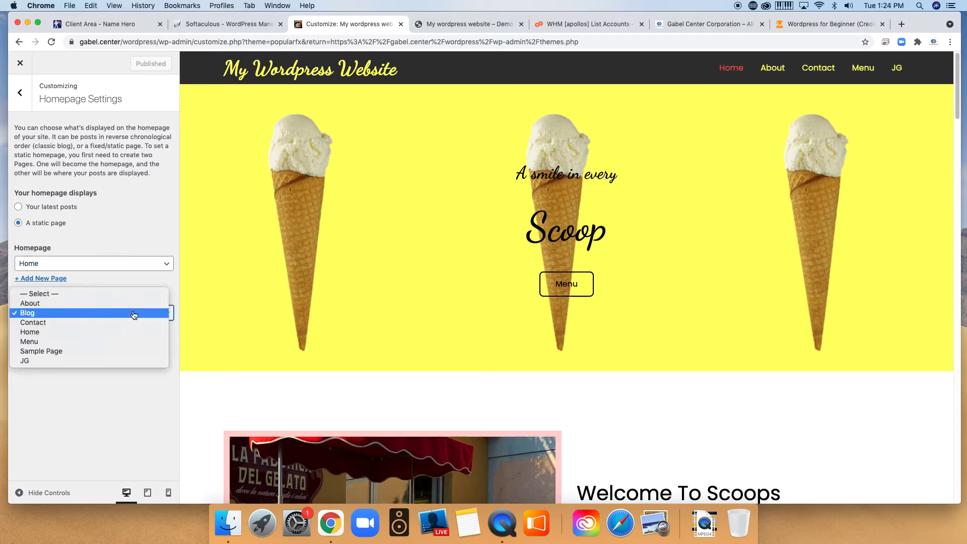
{"action": "left_click", "coordinate": [64, 313]}
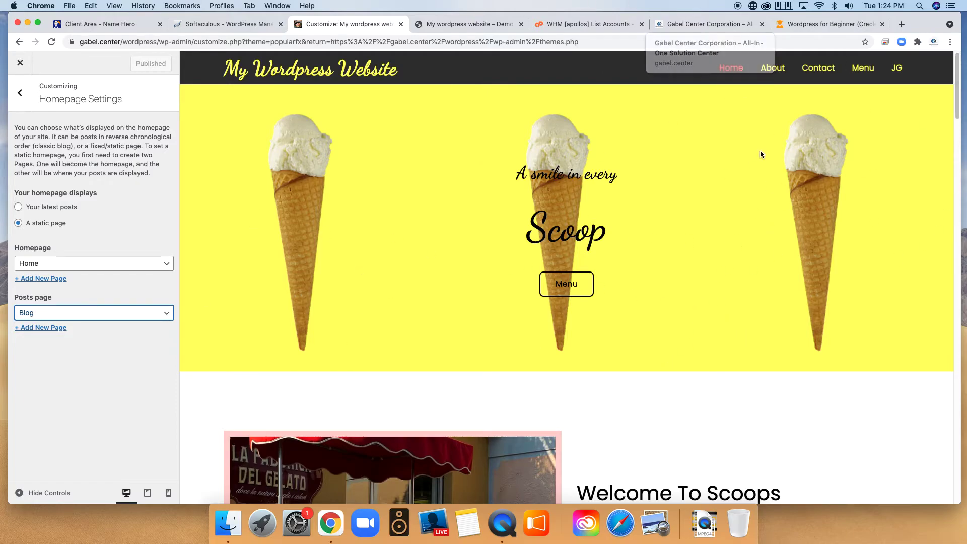
{"action": "scroll", "coordinate": [584, 333], "scroll_direction": "down", "scroll_amount": 15}
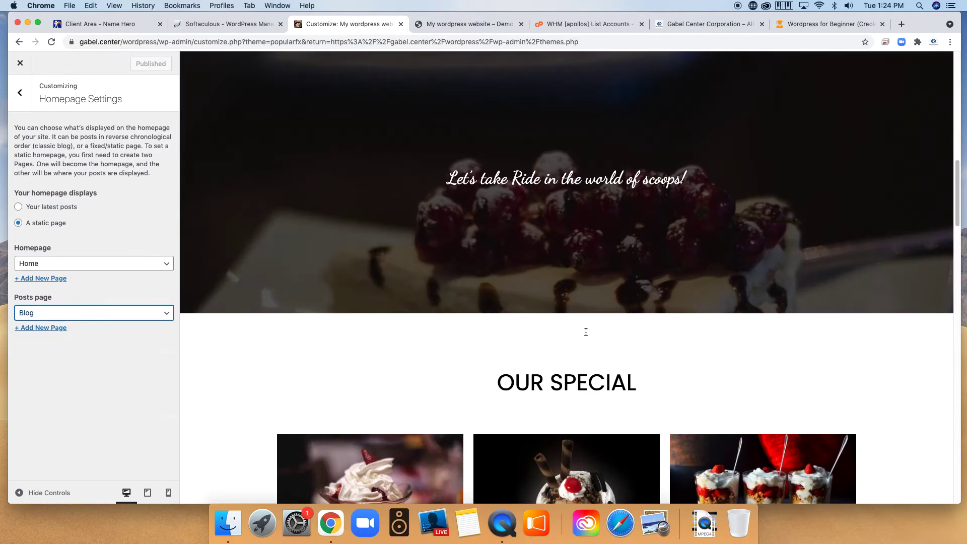
{"action": "scroll", "coordinate": [366, 340], "scroll_direction": "down", "scroll_amount": 5}
{"action": "scroll", "coordinate": [367, 340], "scroll_direction": "up", "scroll_amount": 8}
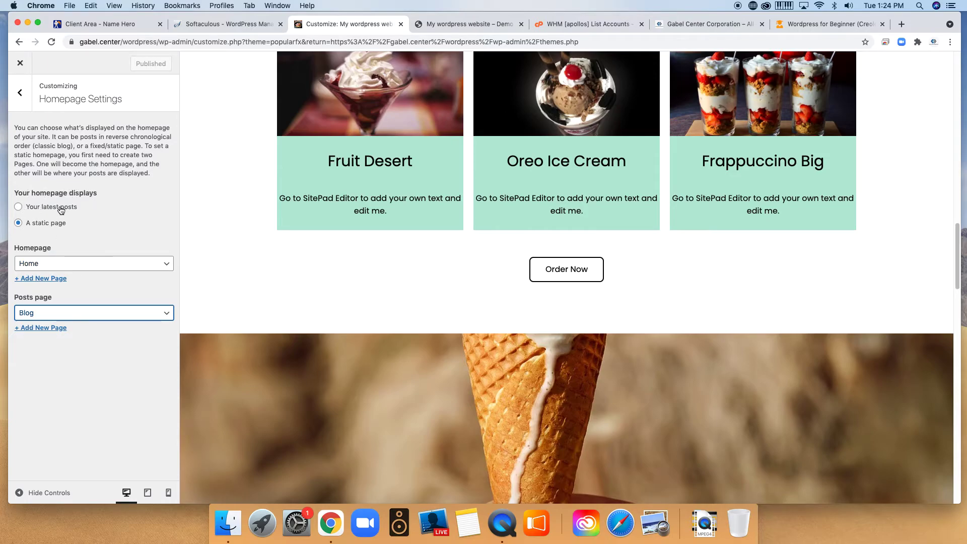
Preview the homepage as 'Your latest posts', then switch back to 'A static page'.
{"action": "left_click", "coordinate": [18, 209]}
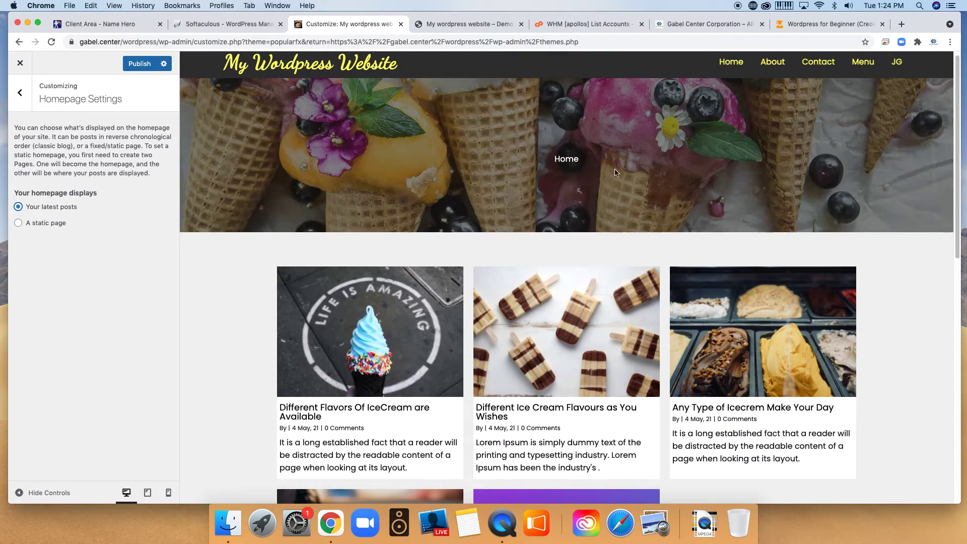
{"action": "scroll", "coordinate": [542, 232], "scroll_direction": "down", "scroll_amount": 3}
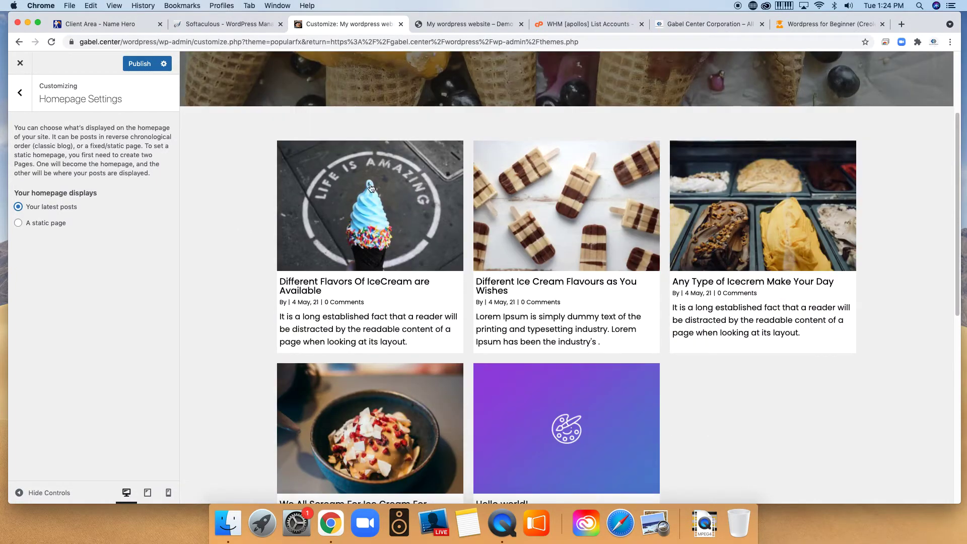
{"action": "scroll", "coordinate": [597, 232], "scroll_direction": "down", "scroll_amount": 1}
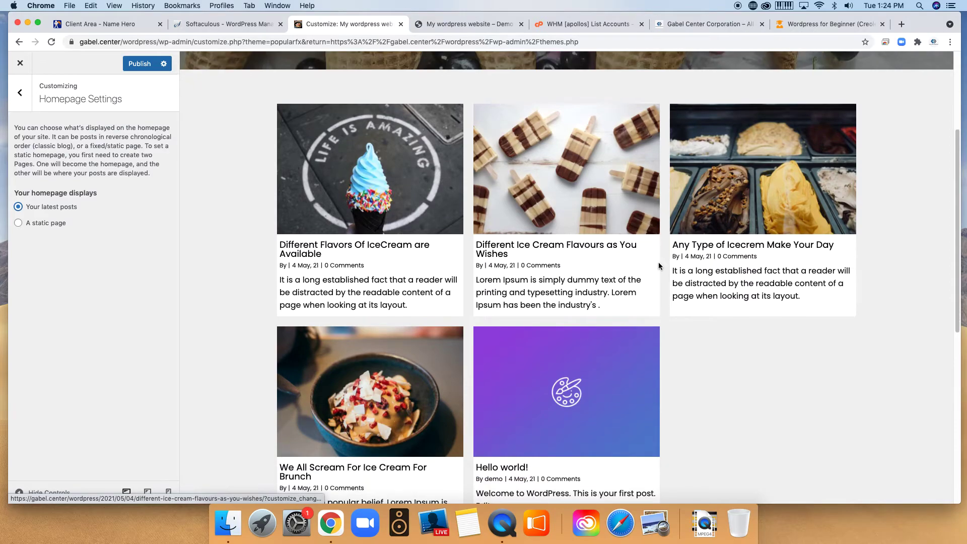
{"action": "scroll", "coordinate": [811, 291], "scroll_direction": "down", "scroll_amount": 5}
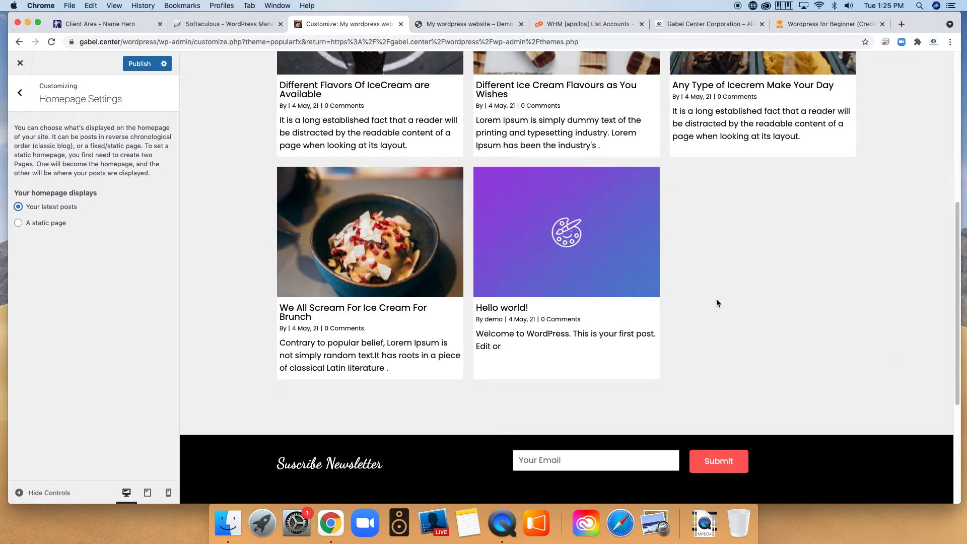
{"action": "scroll", "coordinate": [716, 302], "scroll_direction": "up", "scroll_amount": 10}
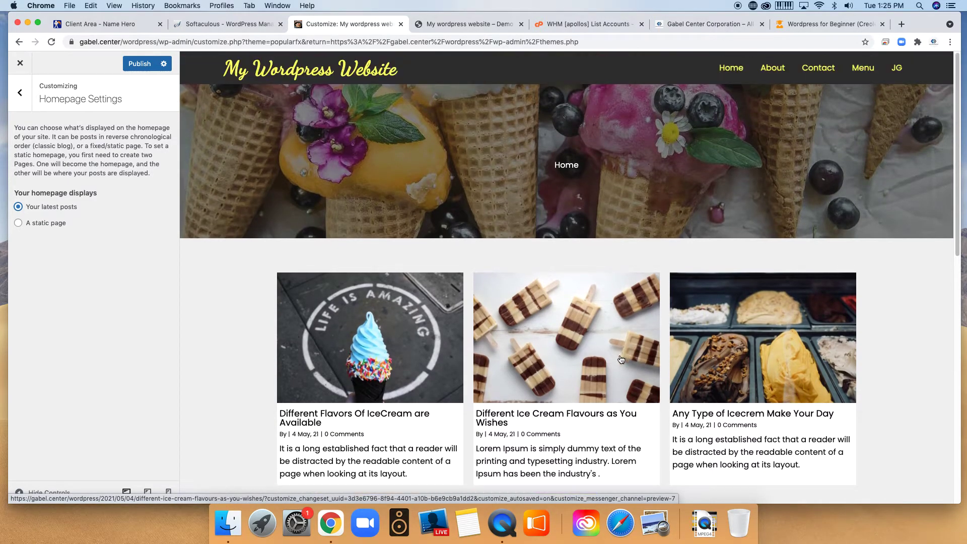
{"action": "scroll", "coordinate": [650, 378], "scroll_direction": "down", "scroll_amount": 3}
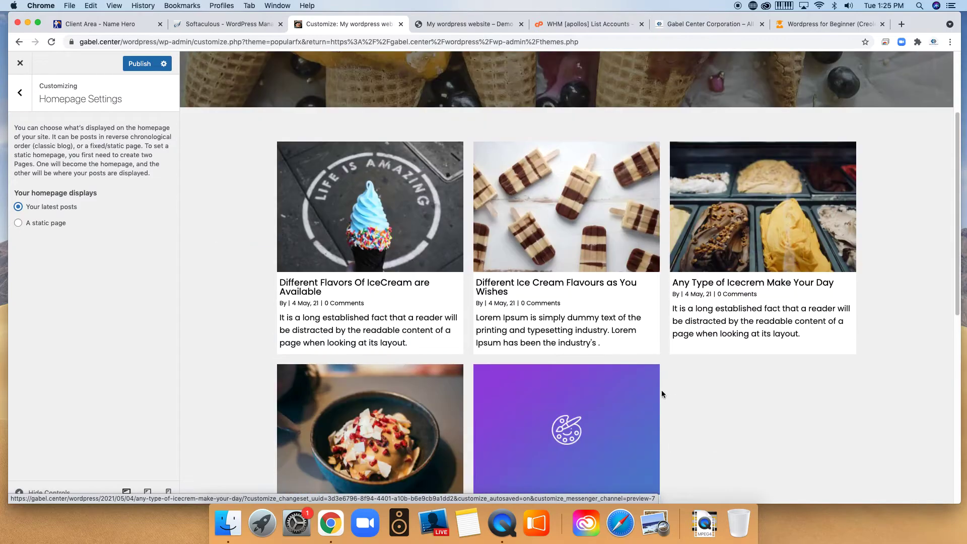
{"action": "scroll", "coordinate": [661, 390], "scroll_direction": "up", "scroll_amount": 3}
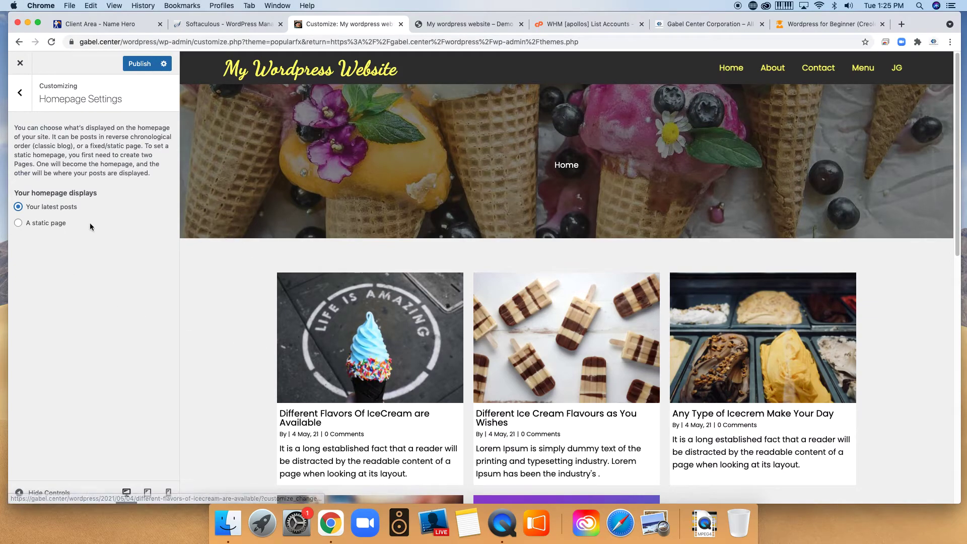
{"action": "left_click", "coordinate": [53, 226]}
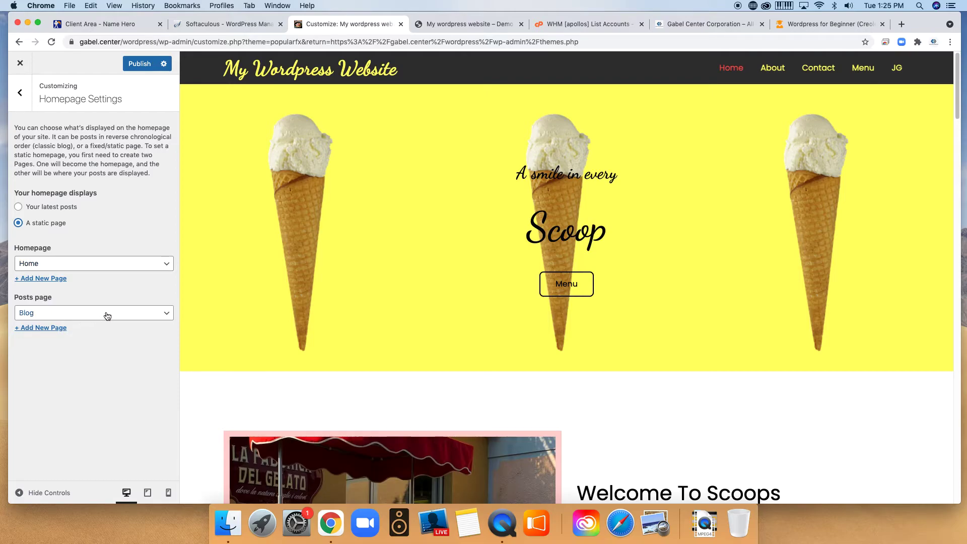
Publish the homepage settings, then preview the site full-width with controls hidden and restore them.
{"action": "left_click", "coordinate": [140, 65]}
{"action": "left_click", "coordinate": [23, 93]}
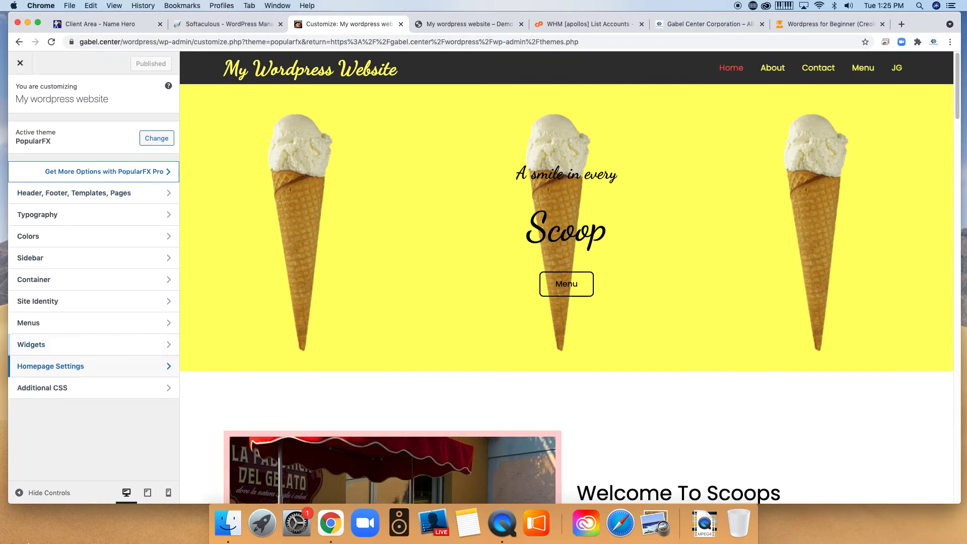
{"action": "left_click", "coordinate": [20, 492]}
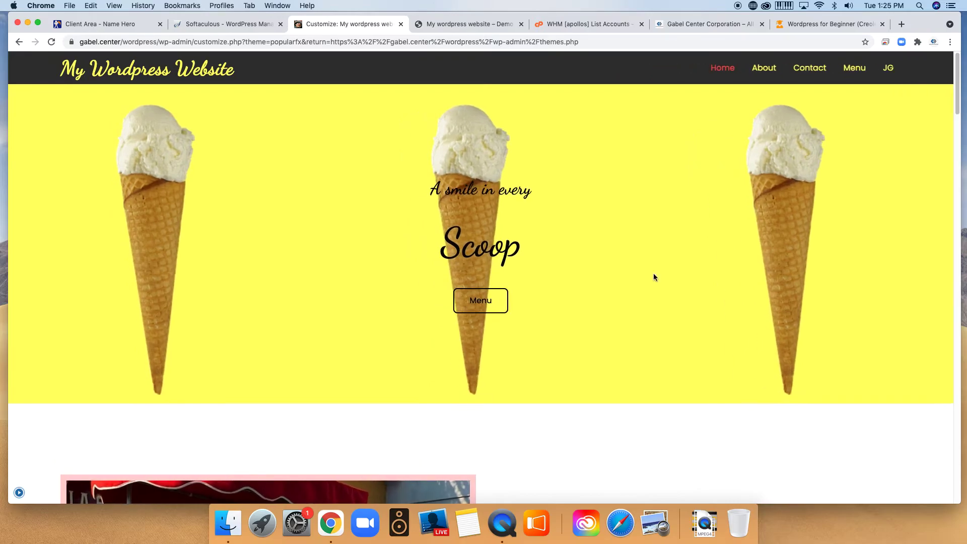
{"action": "scroll", "coordinate": [679, 298], "scroll_direction": "down", "scroll_amount": 15}
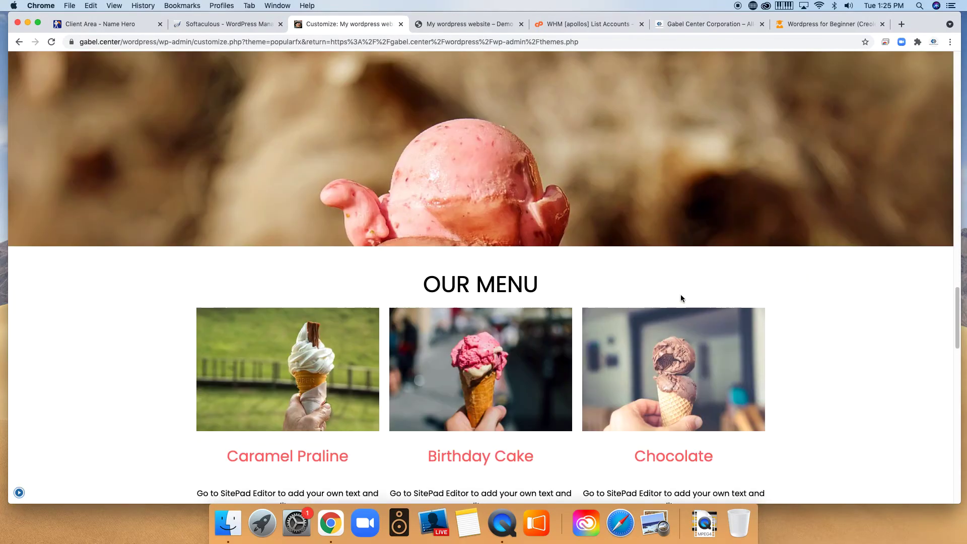
{"action": "scroll", "coordinate": [681, 297], "scroll_direction": "up", "scroll_amount": 6}
{"action": "scroll", "coordinate": [633, 303], "scroll_direction": "up", "scroll_amount": 8}
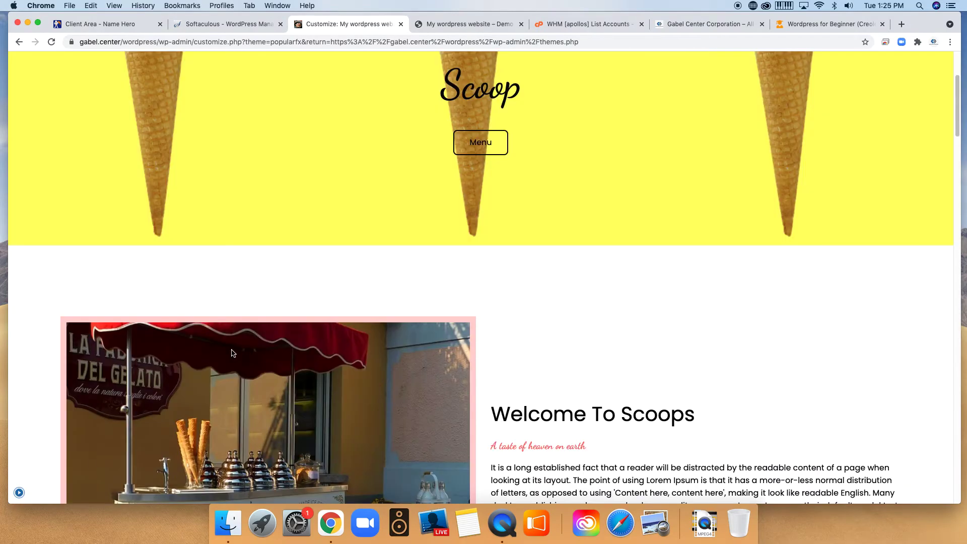
{"action": "left_click", "coordinate": [20, 493]}
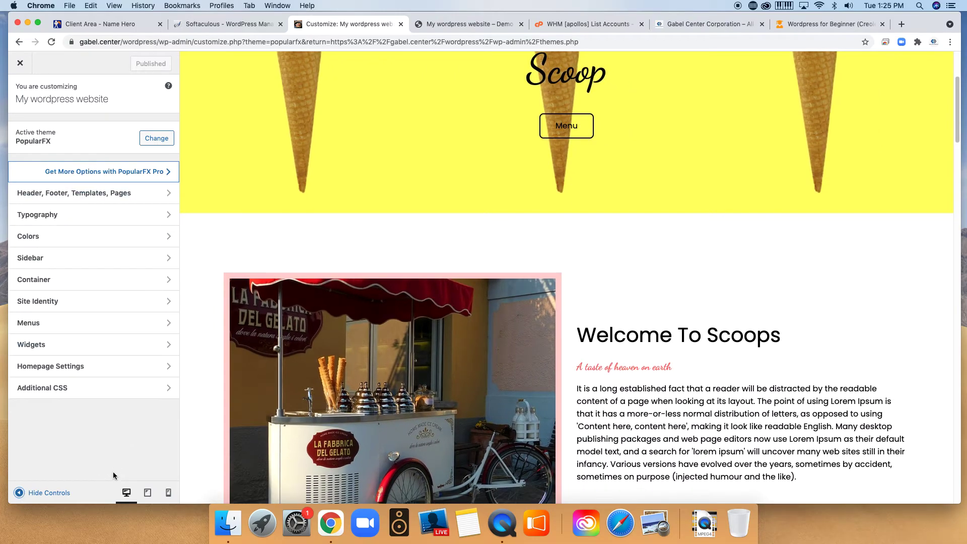
{"action": "scroll", "coordinate": [541, 239], "scroll_direction": "up", "scroll_amount": 3}
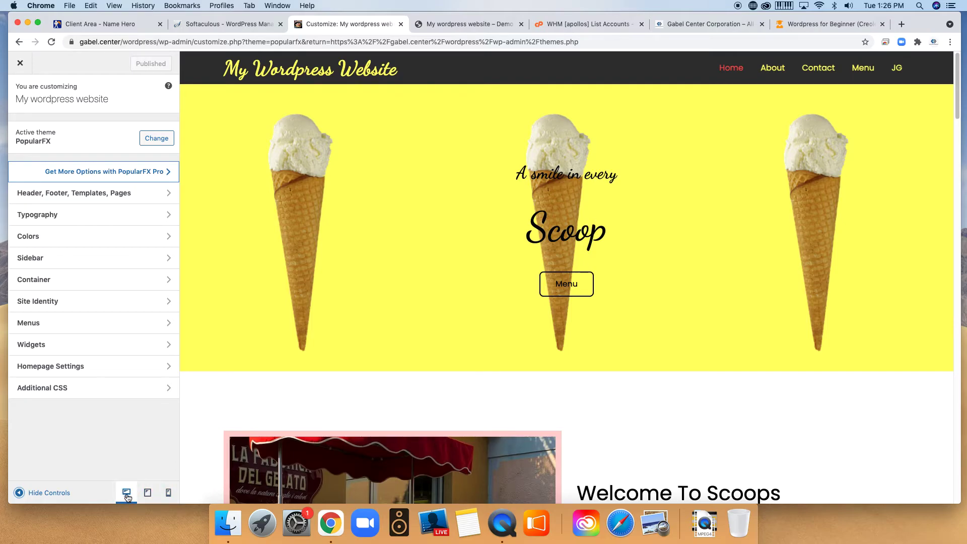
Switch the Customizer preview to tablet width and scroll through the ice-cream site.
{"action": "left_click", "coordinate": [148, 493]}
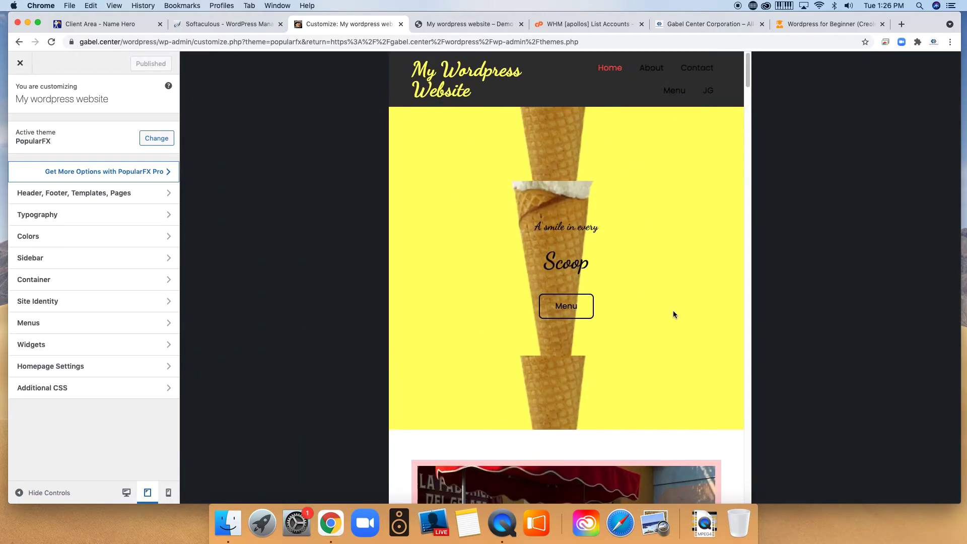
{"action": "scroll", "coordinate": [670, 310], "scroll_direction": "down", "scroll_amount": 15}
{"action": "scroll", "coordinate": [646, 266], "scroll_direction": "down", "scroll_amount": 20}
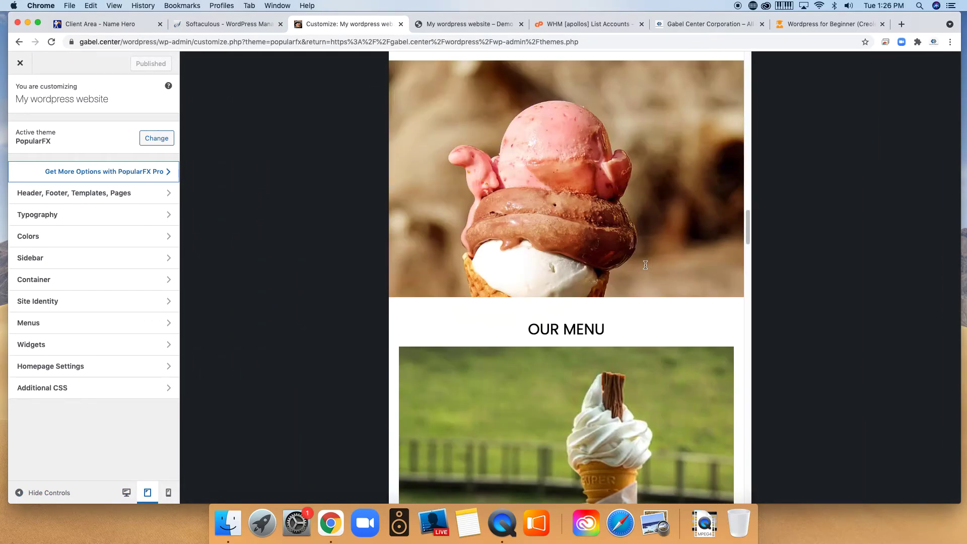
{"action": "scroll", "coordinate": [647, 268], "scroll_direction": "down", "scroll_amount": 10}
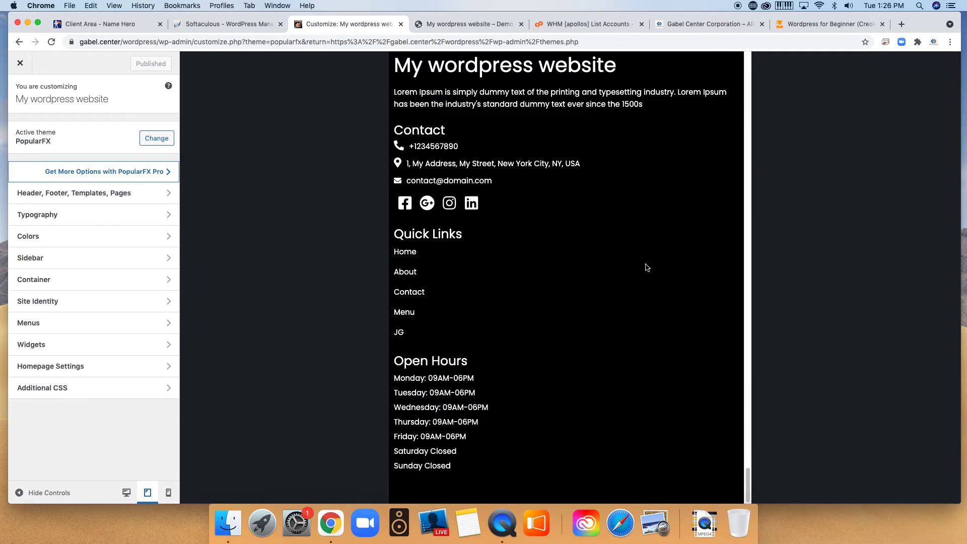
{"action": "scroll", "coordinate": [534, 282], "scroll_direction": "up", "scroll_amount": 15}
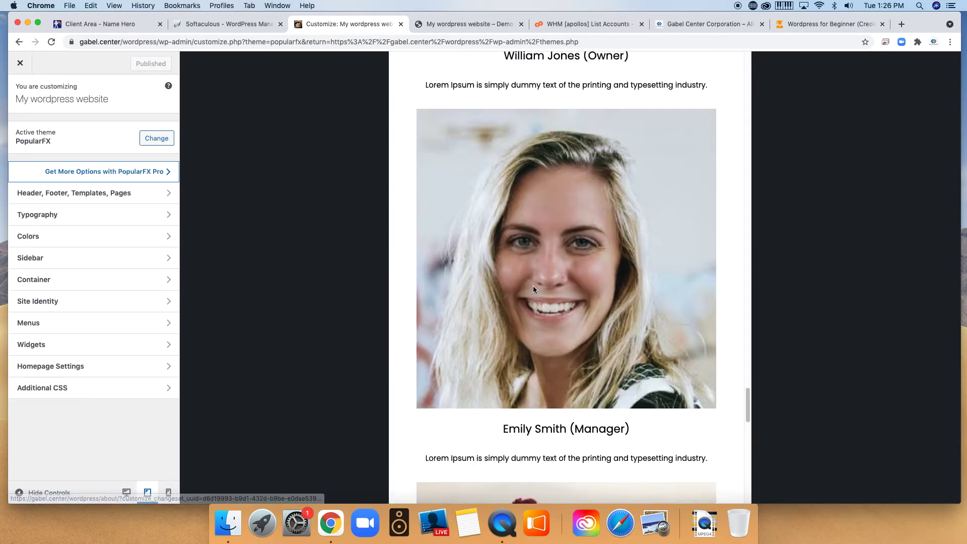
{"action": "scroll", "coordinate": [525, 292], "scroll_direction": "up", "scroll_amount": 10}
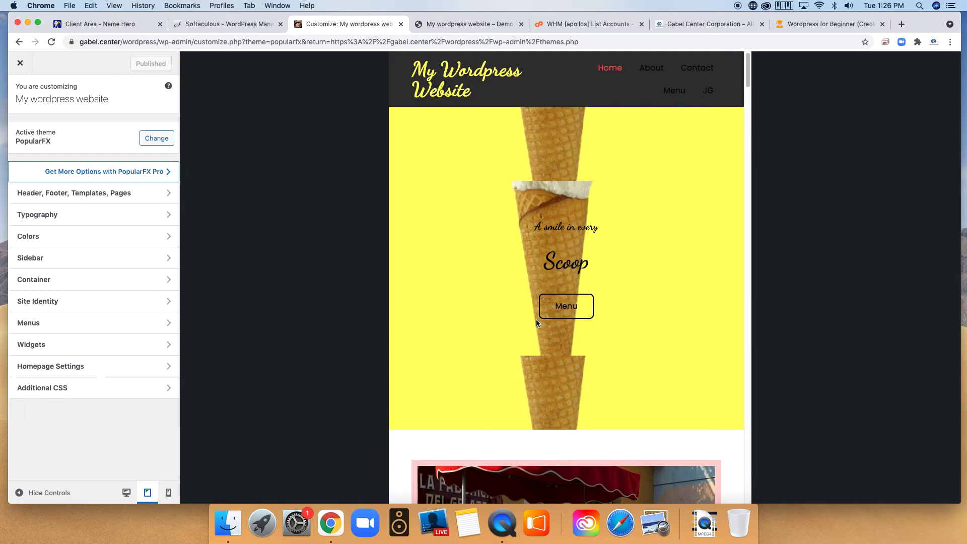
Switch the preview to mobile width and scroll down to the Open Hours footer.
{"action": "left_click", "coordinate": [169, 492]}
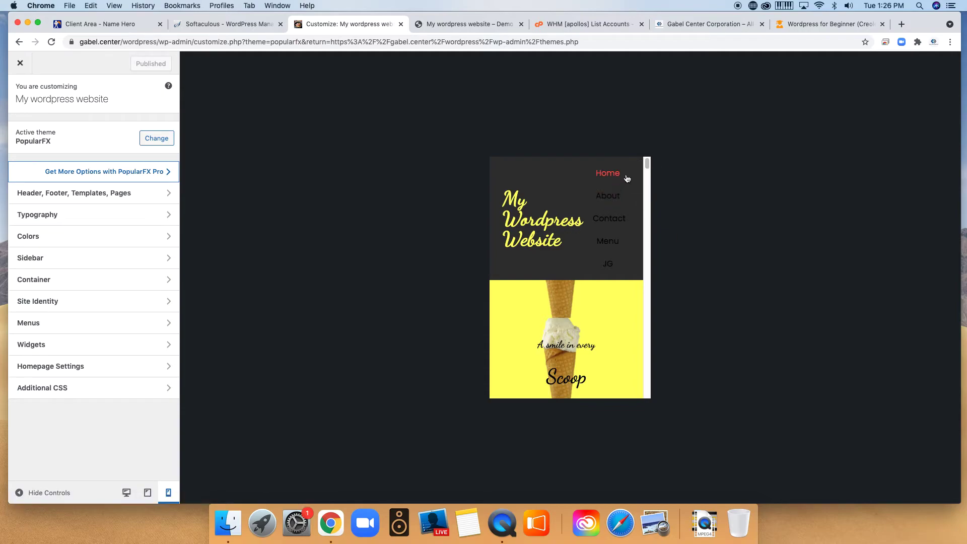
{"action": "scroll", "coordinate": [579, 242], "scroll_direction": "down", "scroll_amount": 1}
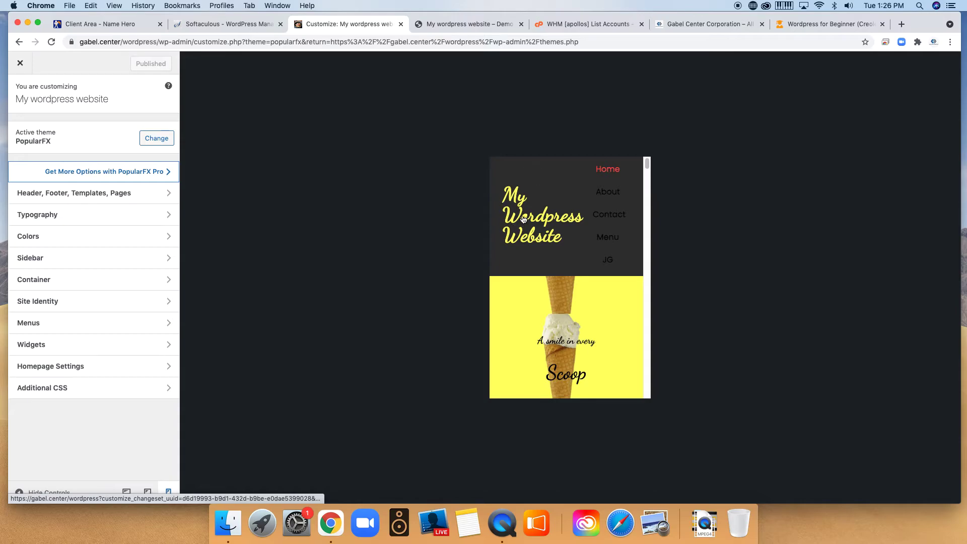
{"action": "scroll", "coordinate": [582, 304], "scroll_direction": "down", "scroll_amount": 3}
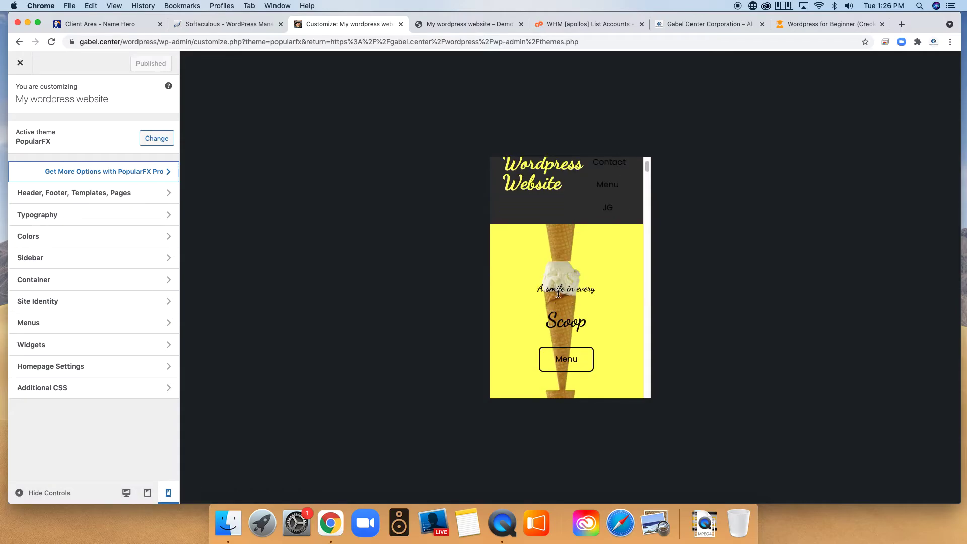
{"action": "scroll", "coordinate": [558, 294], "scroll_direction": "down", "scroll_amount": 3}
{"action": "scroll", "coordinate": [564, 281], "scroll_direction": "down", "scroll_amount": 10}
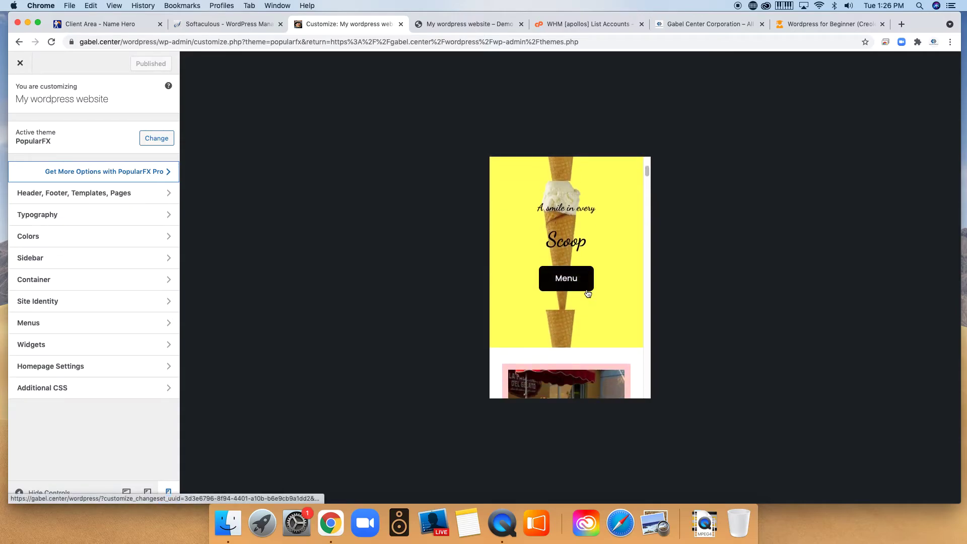
{"action": "scroll", "coordinate": [601, 275], "scroll_direction": "down", "scroll_amount": 15}
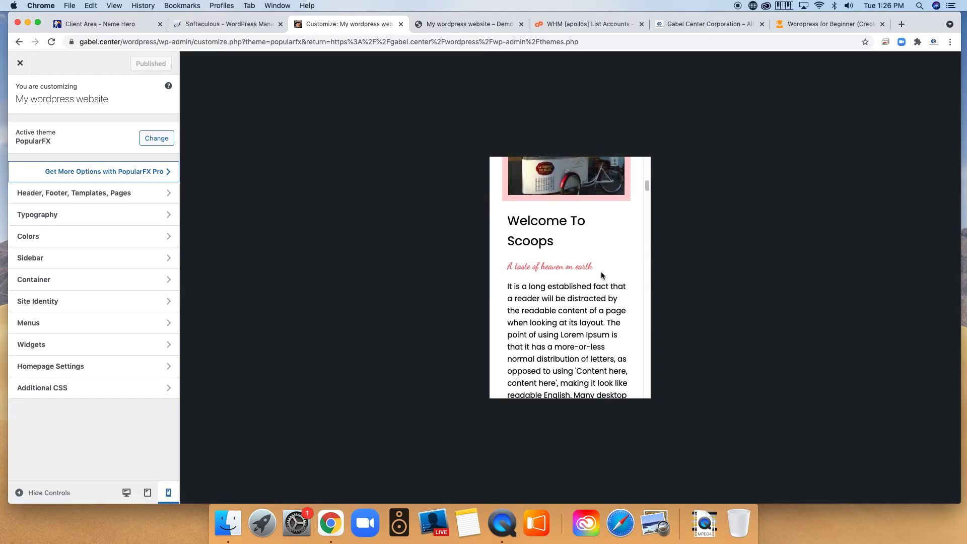
{"action": "scroll", "coordinate": [610, 281], "scroll_direction": "down", "scroll_amount": 20}
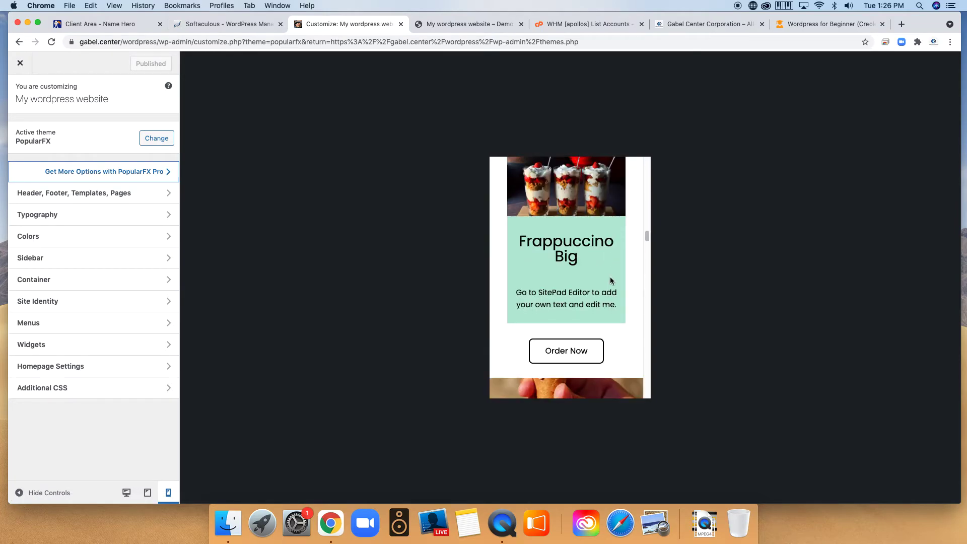
{"action": "scroll", "coordinate": [611, 281], "scroll_direction": "down", "scroll_amount": 15}
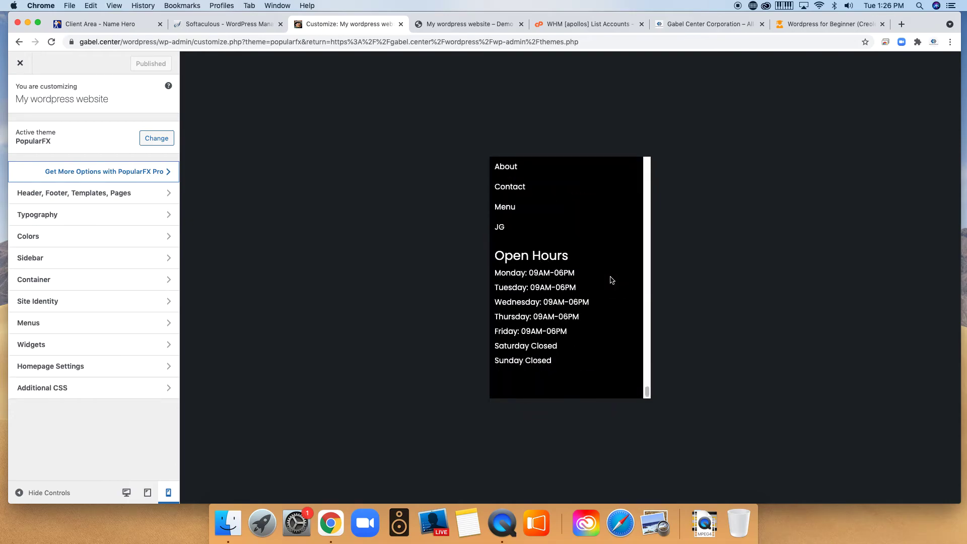
{"action": "scroll", "coordinate": [611, 280], "scroll_direction": "up", "scroll_amount": 20}
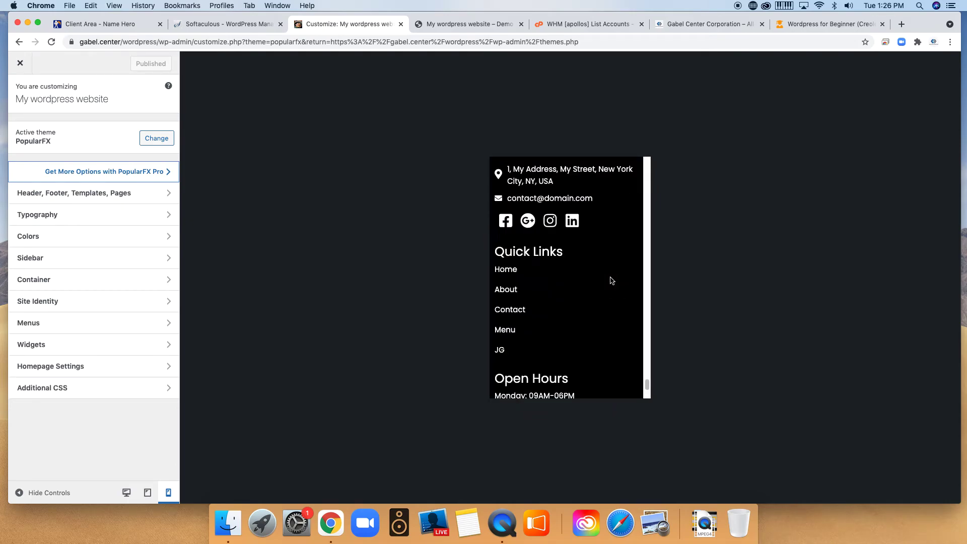
{"action": "scroll", "coordinate": [610, 282], "scroll_direction": "up", "scroll_amount": 20}
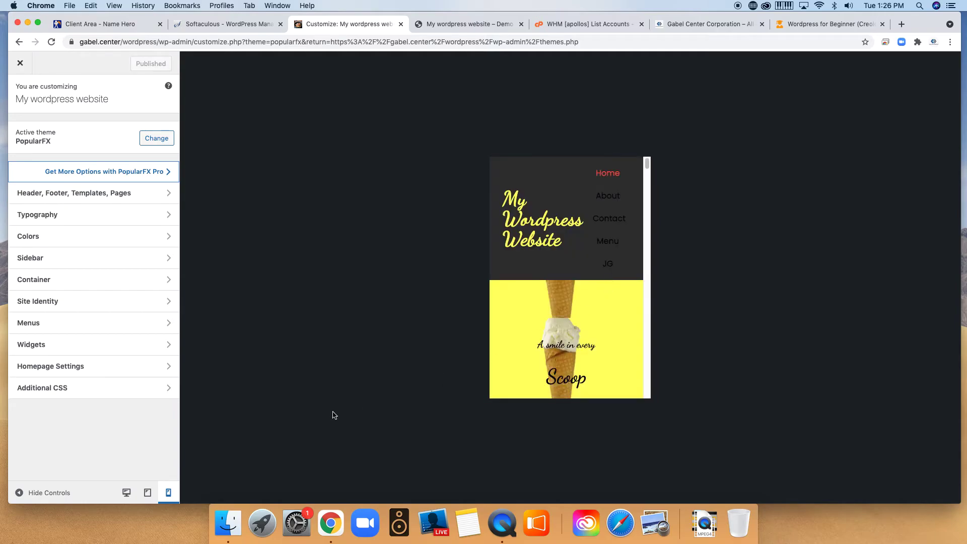
Return the preview to desktop width, then close and reopen the PopularFX Customizer from Themes.
{"action": "left_click", "coordinate": [128, 495]}
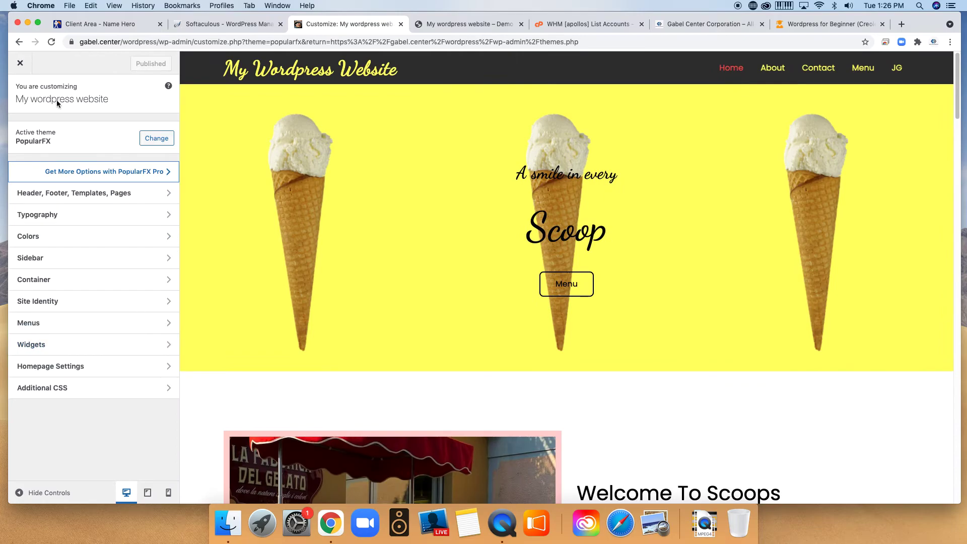
{"action": "left_click", "coordinate": [21, 65]}
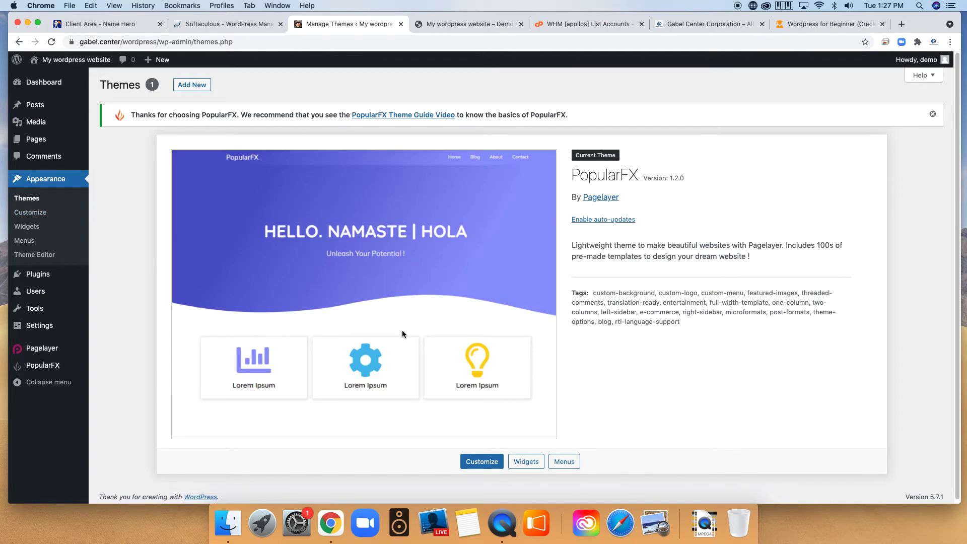
{"action": "left_click", "coordinate": [482, 461]}
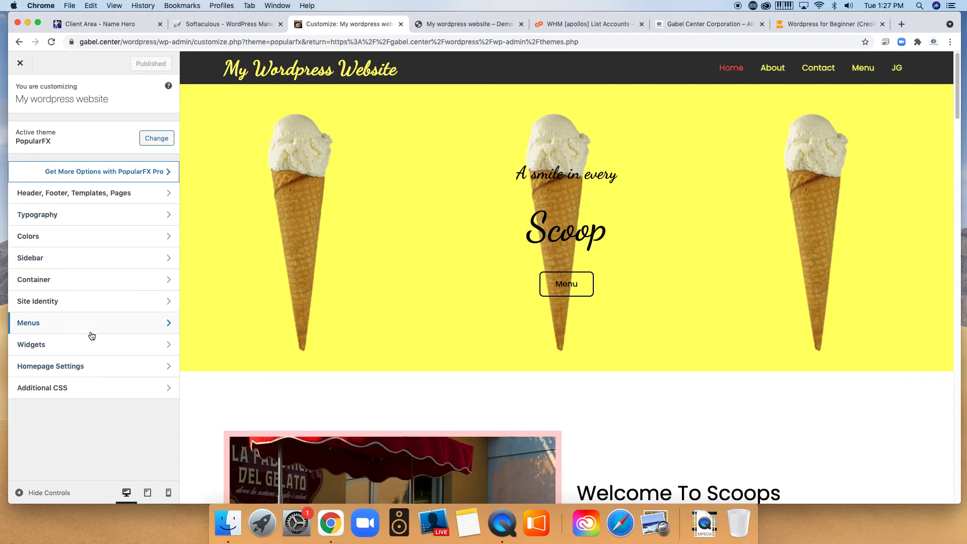
Scroll the desktop preview down to the newsletter signup, contact details and Open Hours footer.
{"action": "scroll", "coordinate": [829, 132], "scroll_direction": "down", "scroll_amount": 3}
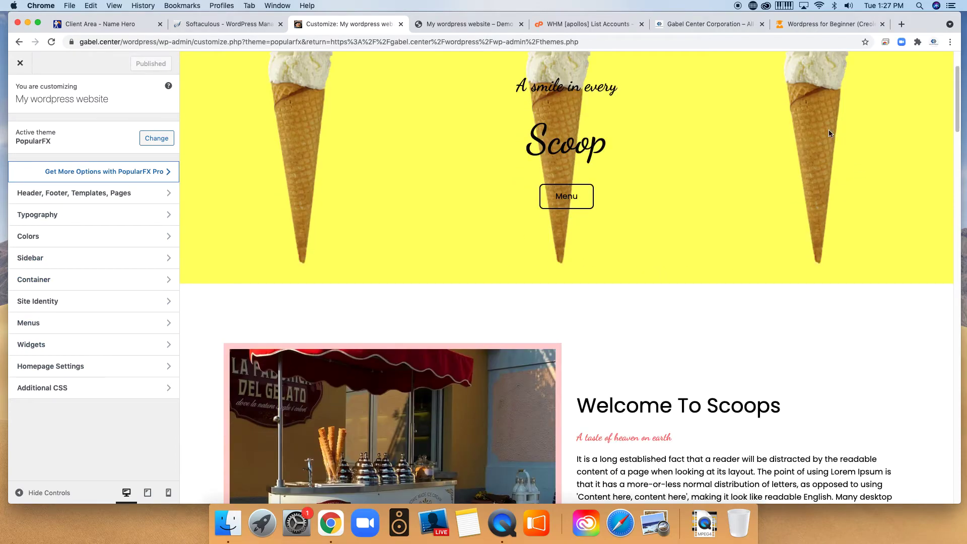
{"action": "scroll", "coordinate": [695, 300], "scroll_direction": "down", "scroll_amount": 20}
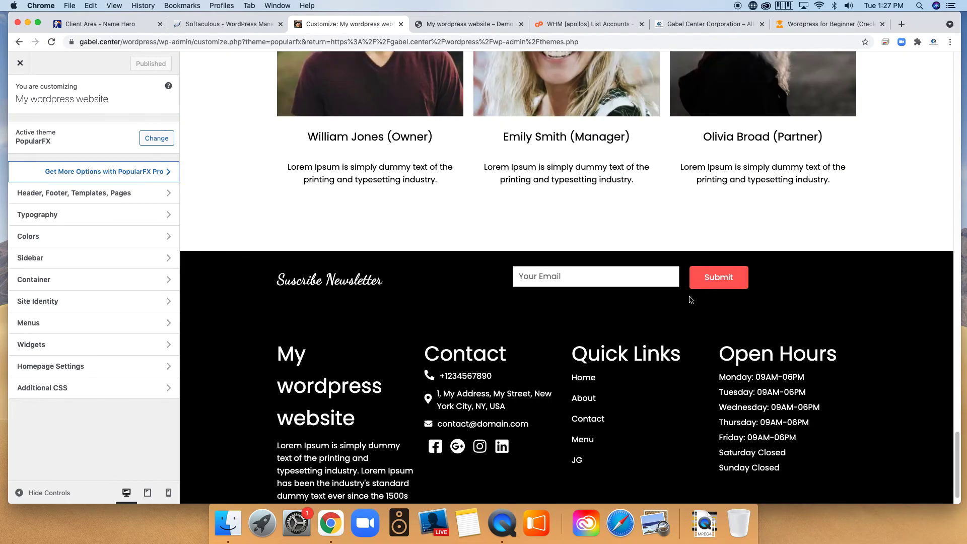
{"action": "scroll", "coordinate": [690, 300], "scroll_direction": "down", "scroll_amount": 1}
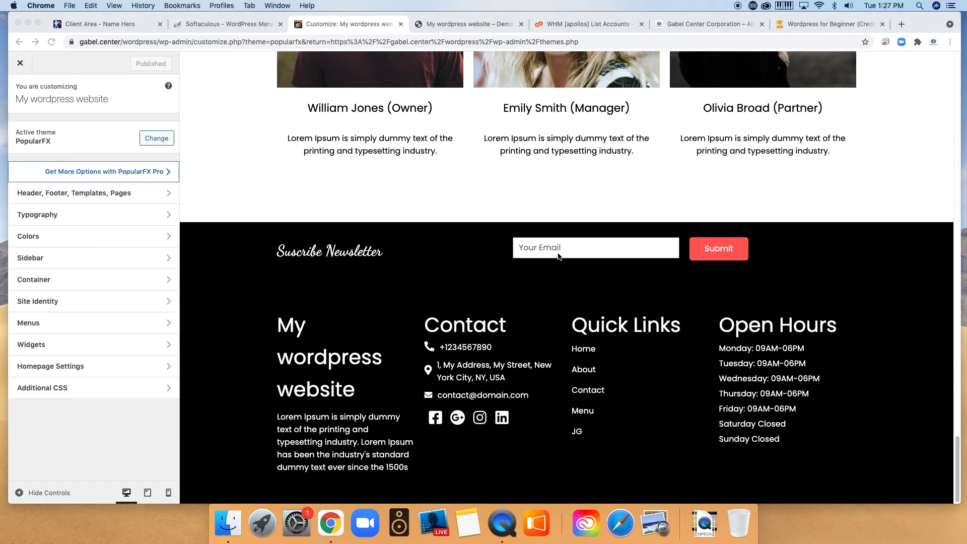
{"action": "left_click", "coordinate": [557, 248]}
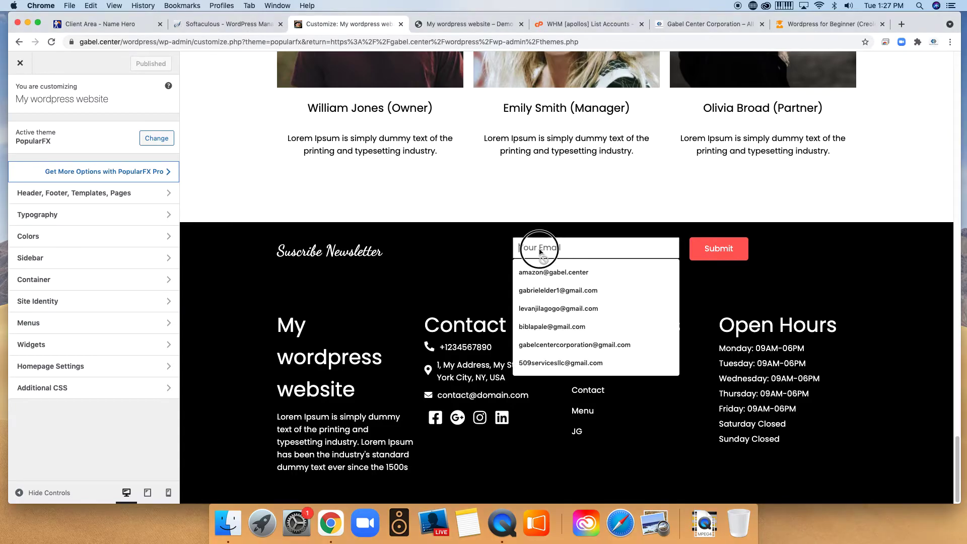
{"action": "left_click", "coordinate": [600, 277]}
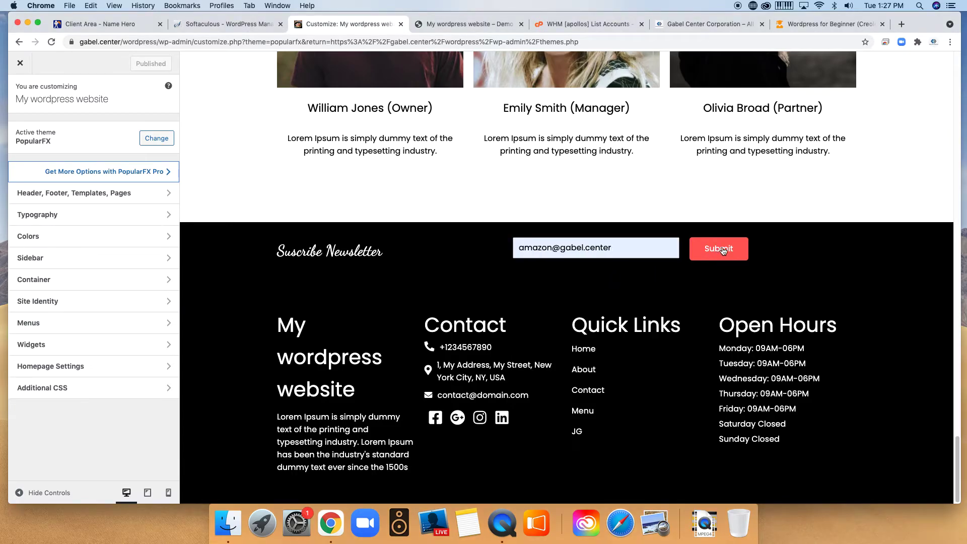
{"action": "left_click_drag", "start_coordinate": [621, 248], "coordinate": [501, 240]}
{"action": "key", "text": "BackSpace"}
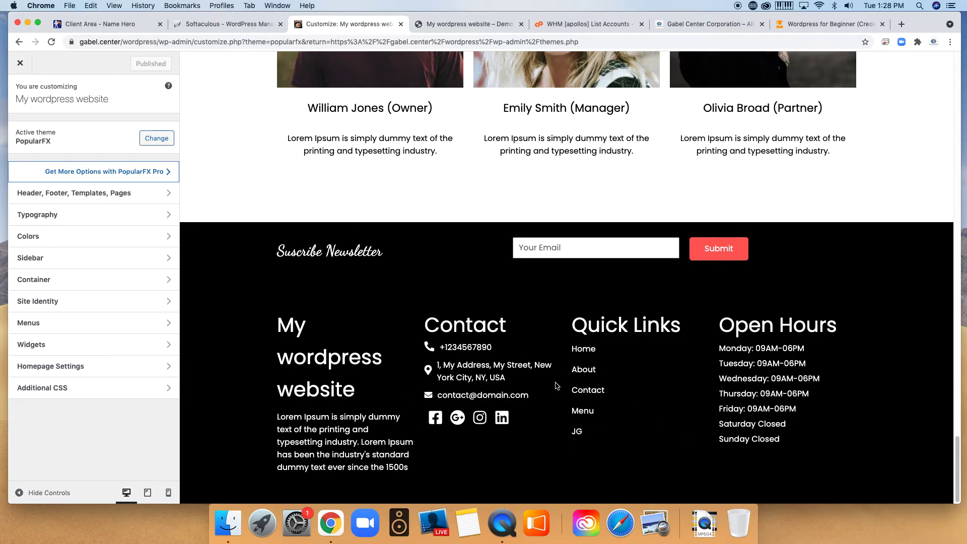
Scroll up and down through the ice-cream home page in the desktop preview.
{"action": "scroll", "coordinate": [338, 385], "scroll_direction": "up", "scroll_amount": 15}
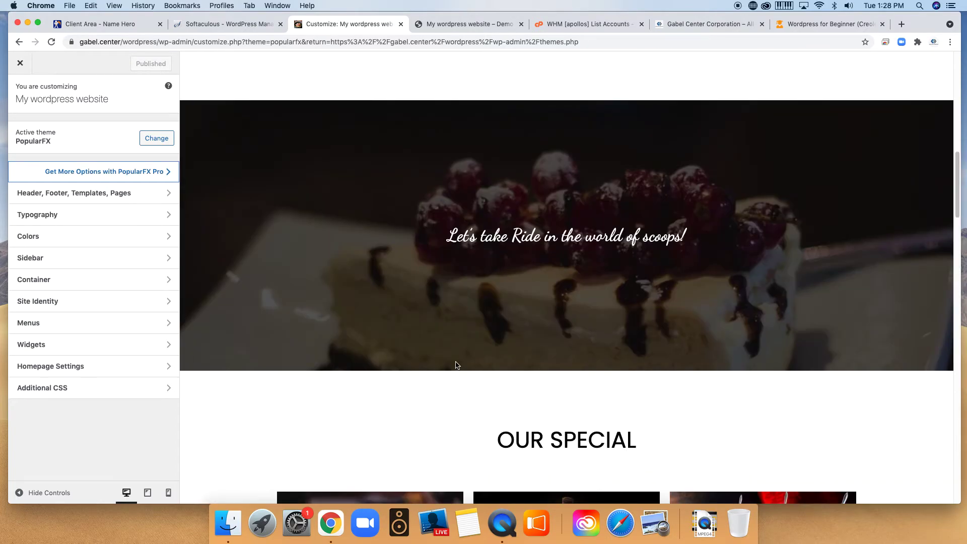
{"action": "scroll", "coordinate": [457, 365], "scroll_direction": "up", "scroll_amount": 10}
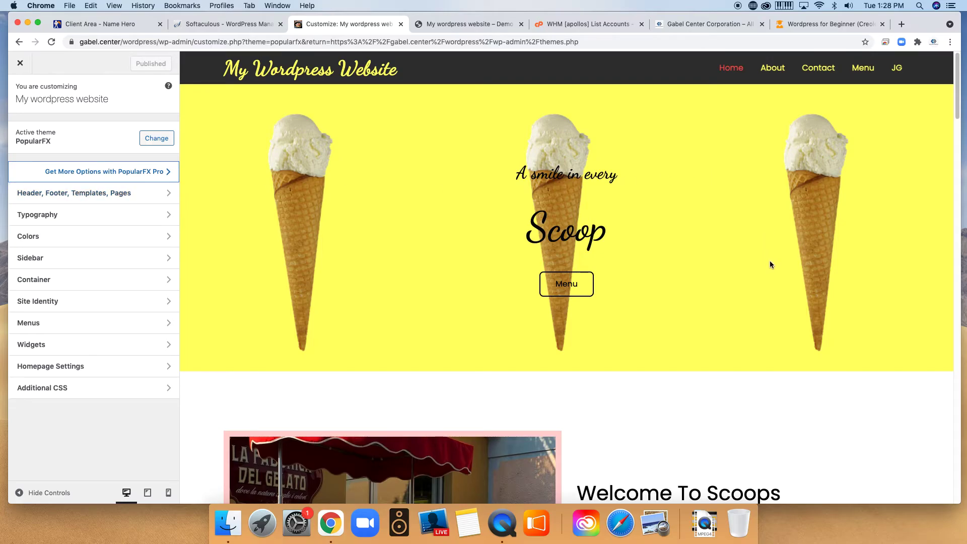
{"action": "scroll", "coordinate": [770, 261], "scroll_direction": "down", "scroll_amount": 12}
{"action": "scroll", "coordinate": [736, 272], "scroll_direction": "up", "scroll_amount": 12}
{"action": "scroll", "coordinate": [700, 253], "scroll_direction": "down", "scroll_amount": 20}
{"action": "scroll", "coordinate": [704, 250], "scroll_direction": "up", "scroll_amount": 10}
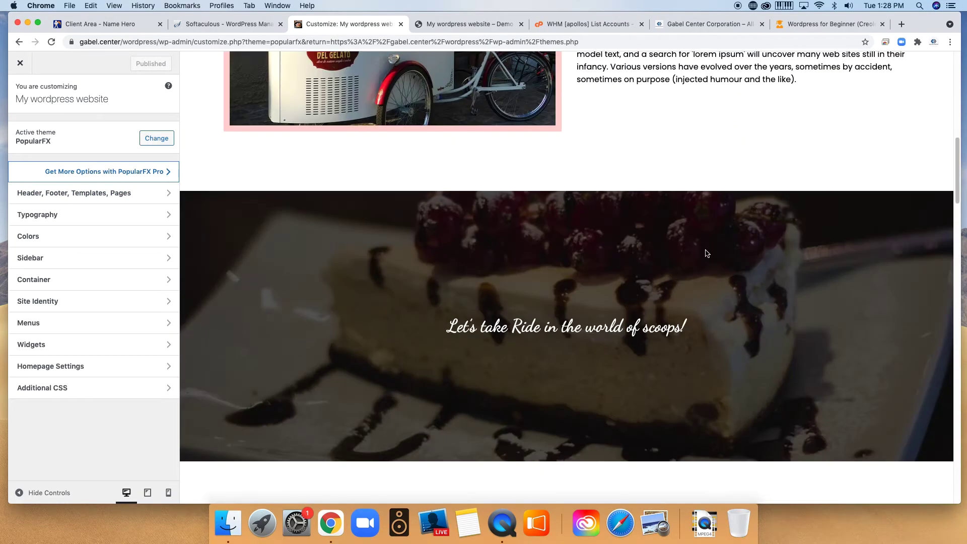
{"action": "scroll", "coordinate": [706, 254], "scroll_direction": "up", "scroll_amount": 10}
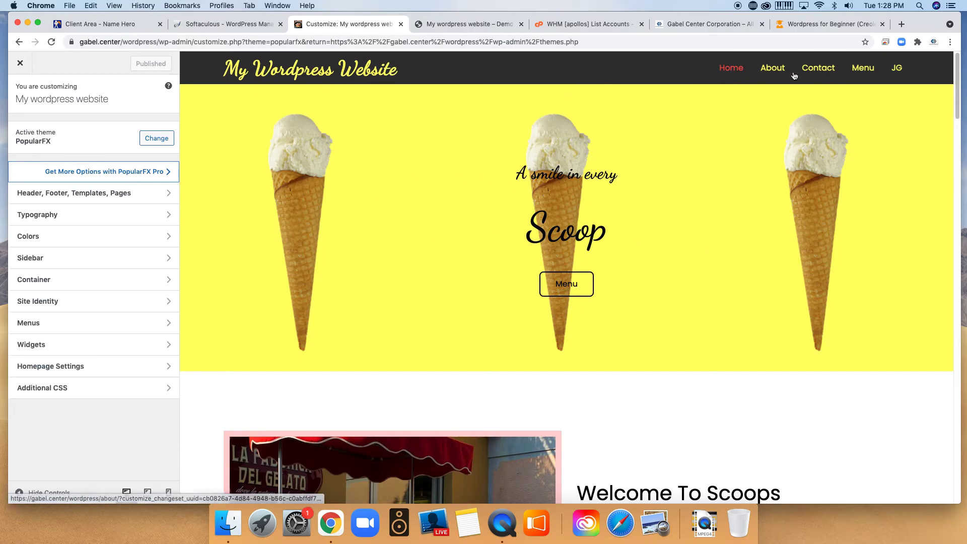
{"action": "scroll", "coordinate": [717, 122], "scroll_direction": "down", "scroll_amount": 3}
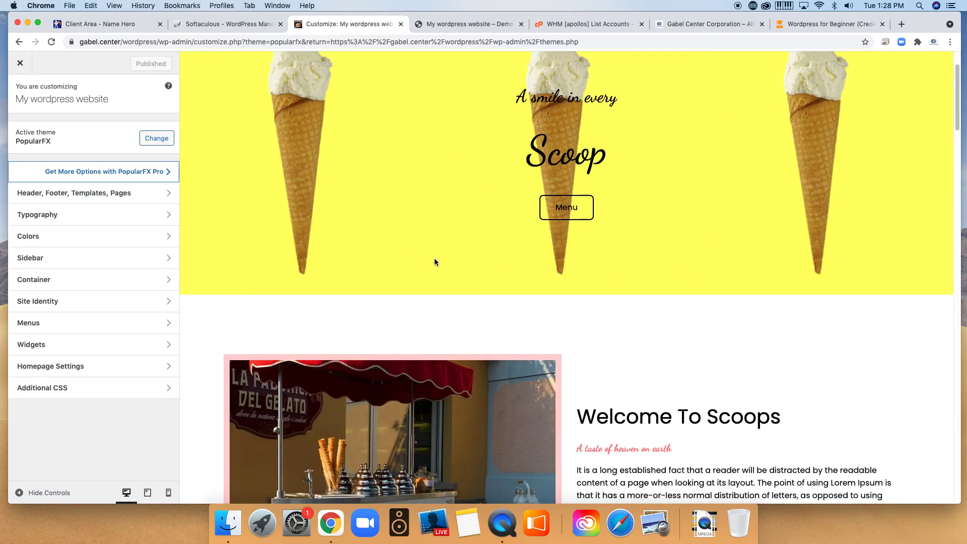
{"action": "scroll", "coordinate": [649, 247], "scroll_direction": "down", "scroll_amount": 6}
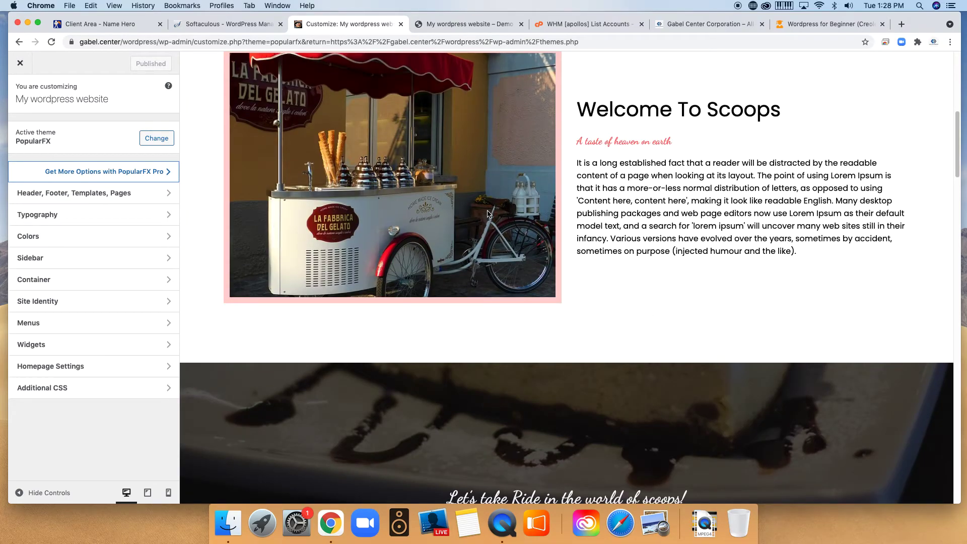
{"action": "scroll", "coordinate": [734, 320], "scroll_direction": "down", "scroll_amount": 5}
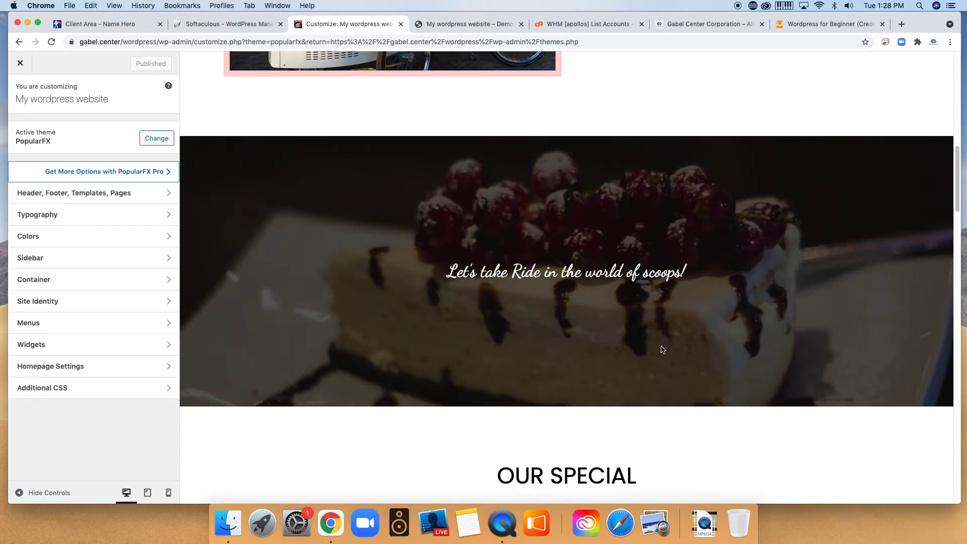
{"action": "scroll", "coordinate": [790, 340], "scroll_direction": "down", "scroll_amount": 6}
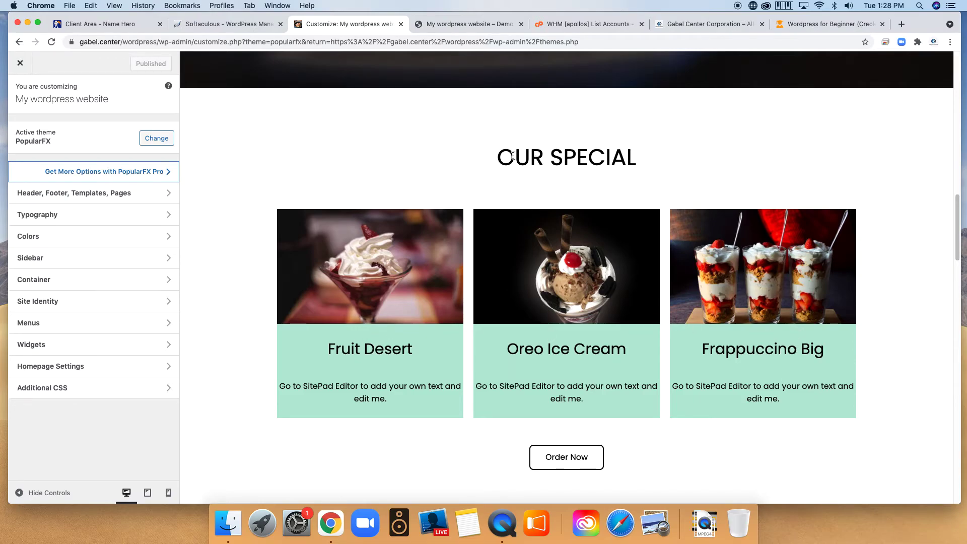
{"action": "scroll", "coordinate": [648, 352], "scroll_direction": "down", "scroll_amount": 3}
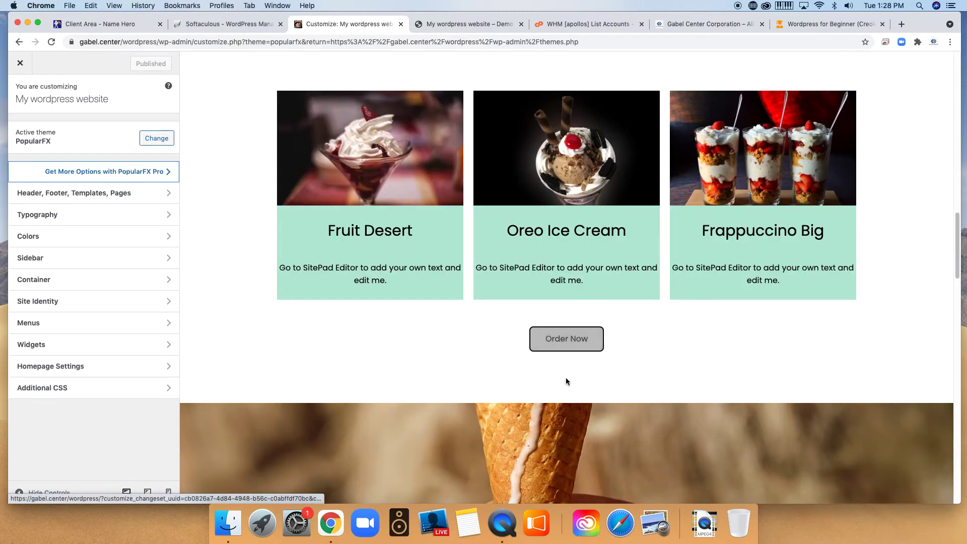
{"action": "scroll", "coordinate": [675, 423], "scroll_direction": "down", "scroll_amount": 8}
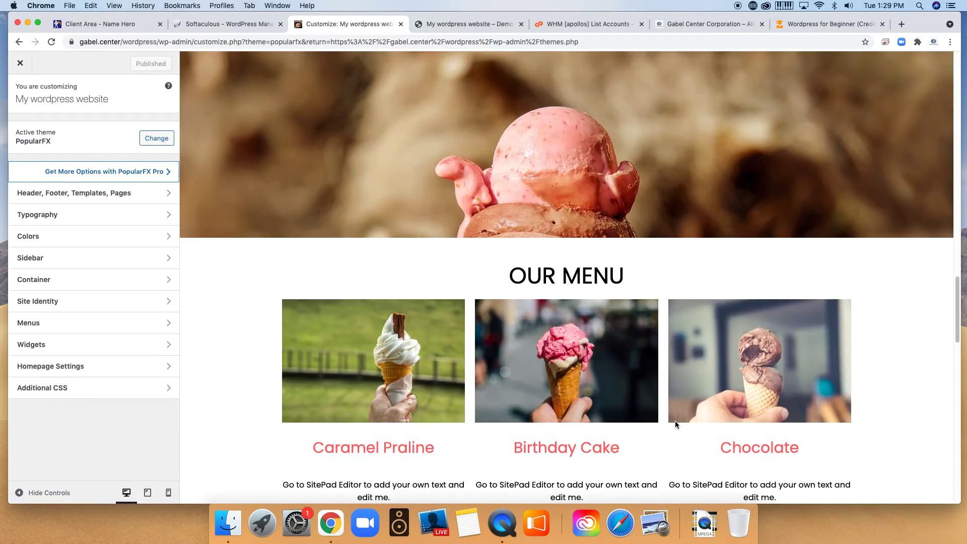
{"action": "scroll", "coordinate": [721, 391], "scroll_direction": "down", "scroll_amount": 5}
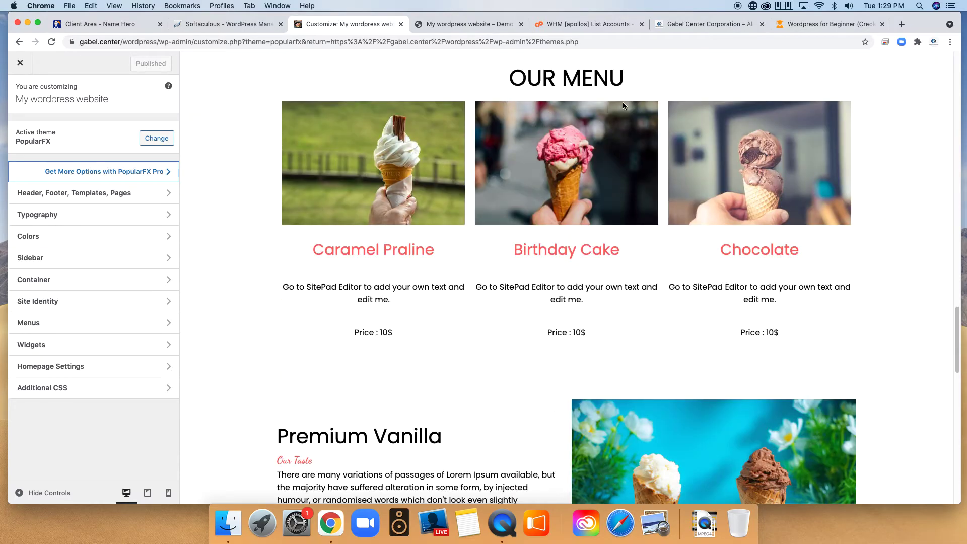
{"action": "scroll", "coordinate": [685, 420], "scroll_direction": "down", "scroll_amount": 4}
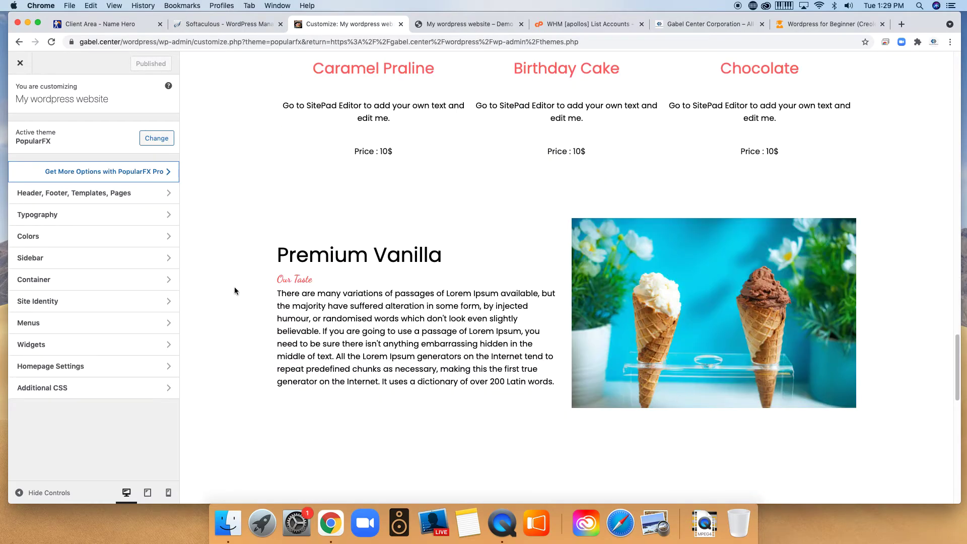
{"action": "scroll", "coordinate": [727, 356], "scroll_direction": "down", "scroll_amount": 7}
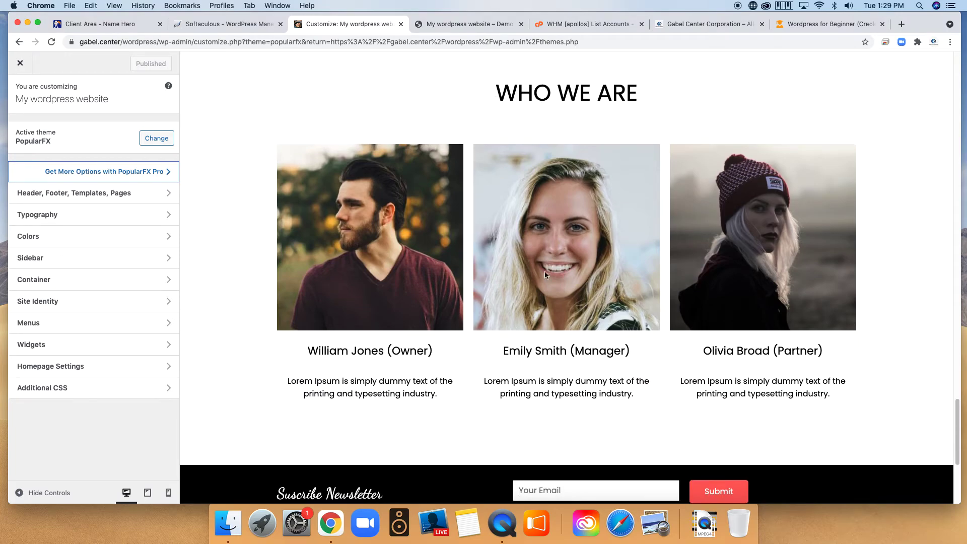
{"action": "scroll", "coordinate": [759, 314], "scroll_direction": "down", "scroll_amount": 3}
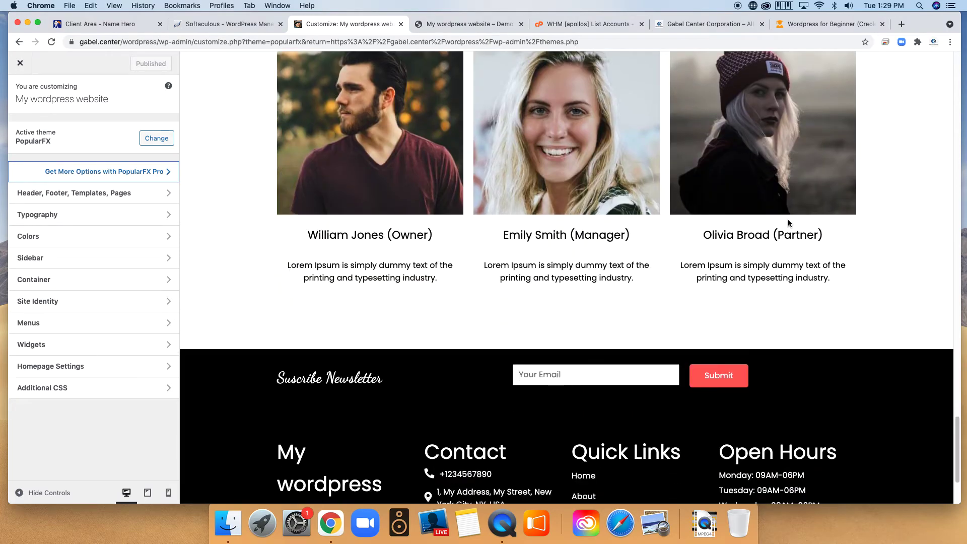
{"action": "scroll", "coordinate": [568, 356], "scroll_direction": "down", "scroll_amount": 3}
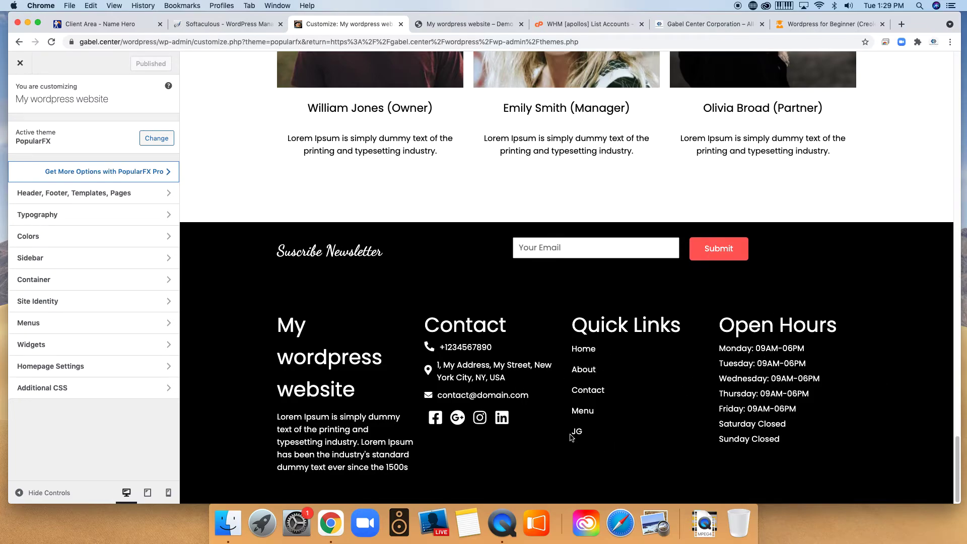
{"action": "scroll", "coordinate": [583, 453], "scroll_direction": "up", "scroll_amount": 20}
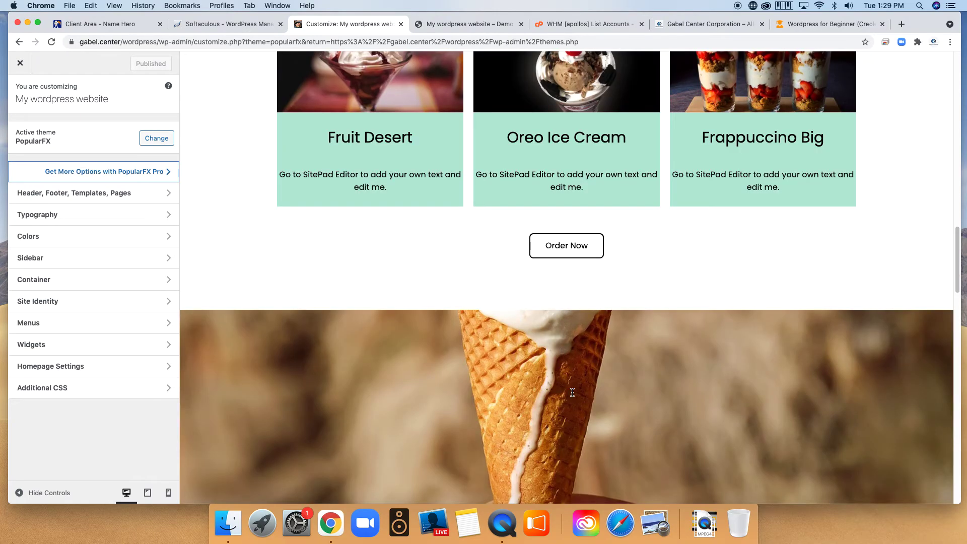
{"action": "scroll", "coordinate": [455, 388], "scroll_direction": "up", "scroll_amount": 3}
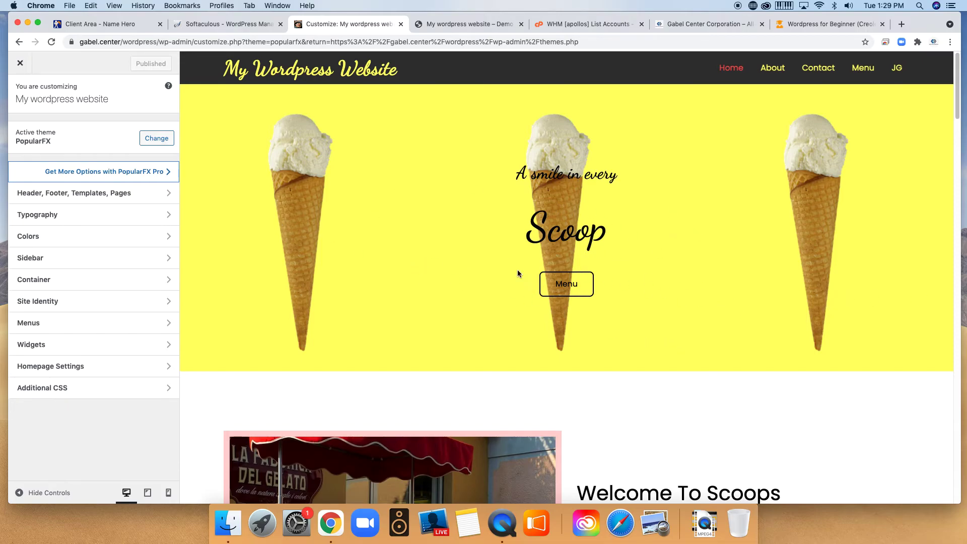
{"action": "scroll", "coordinate": [571, 359], "scroll_direction": "down", "scroll_amount": 15}
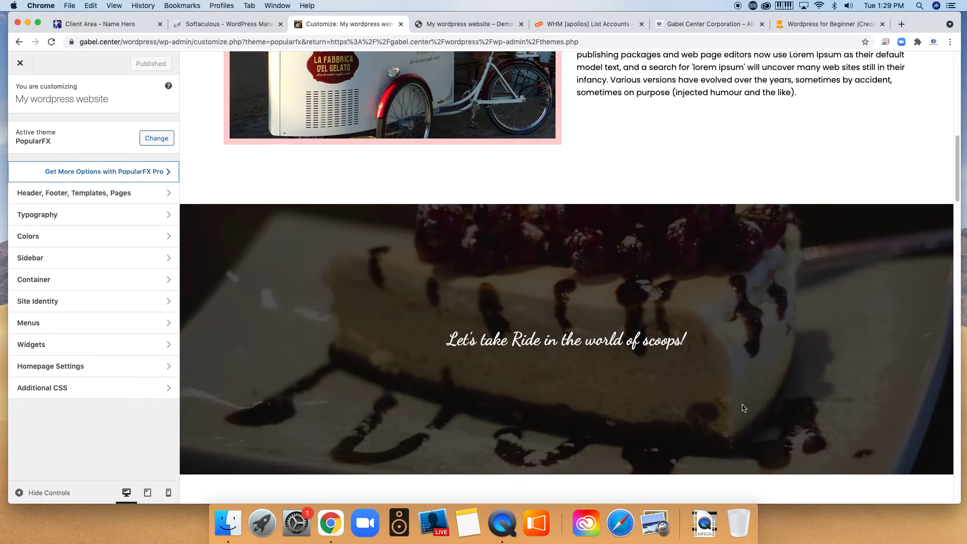
{"action": "scroll", "coordinate": [657, 406], "scroll_direction": "down", "scroll_amount": 15}
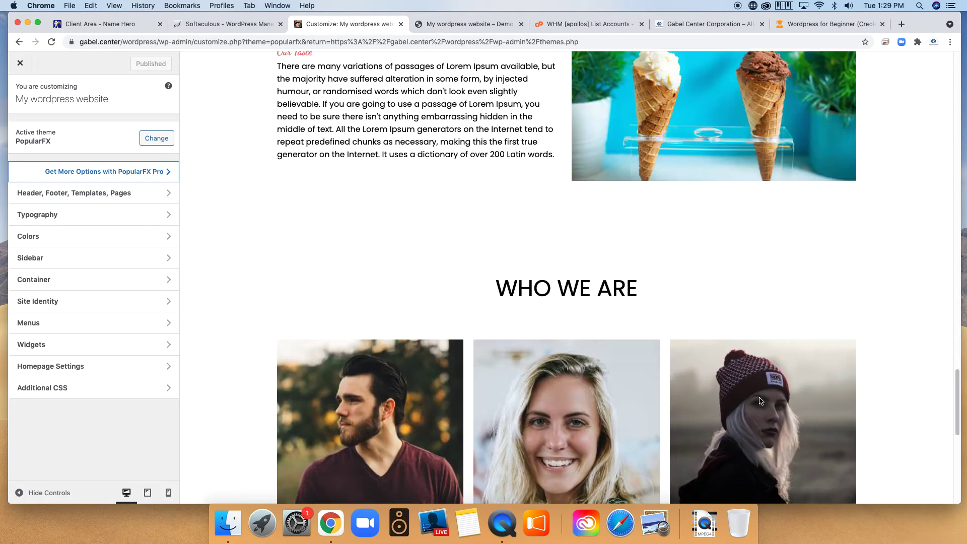
{"action": "scroll", "coordinate": [822, 334], "scroll_direction": "down", "scroll_amount": 10}
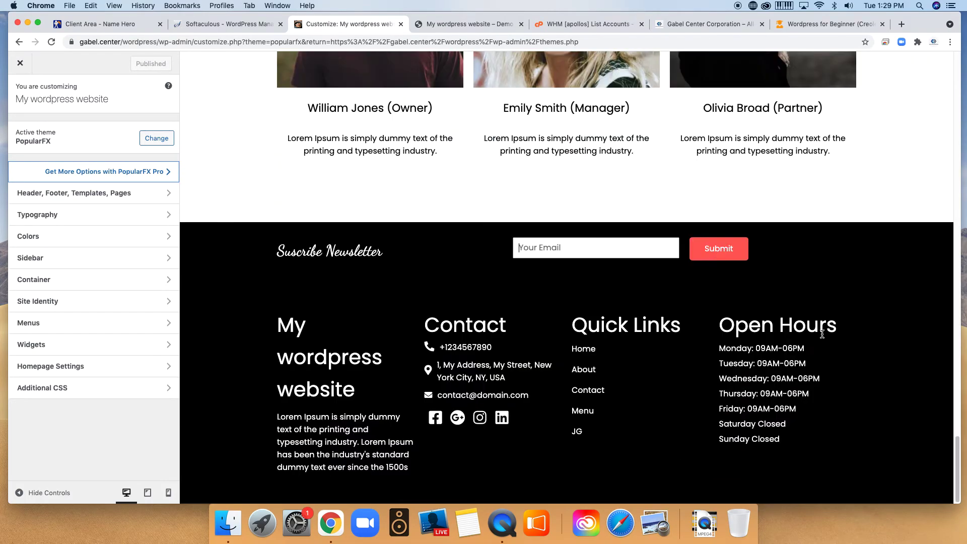
{"action": "scroll", "coordinate": [734, 199], "scroll_direction": "up", "scroll_amount": 20}
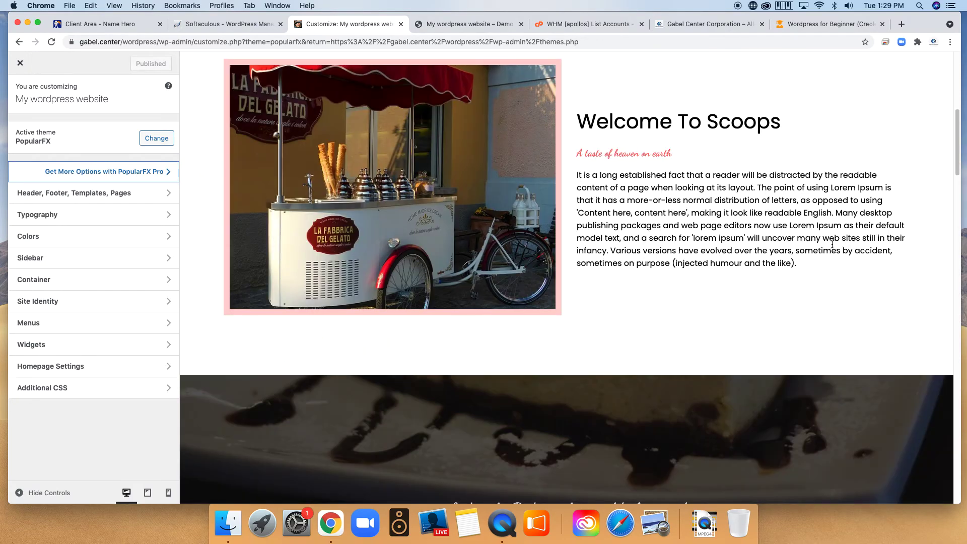
{"action": "scroll", "coordinate": [841, 236], "scroll_direction": "up", "scroll_amount": 8}
Visit the About, Menu and JG pages through the preview's navigation links.
{"action": "left_click", "coordinate": [776, 74]}
{"action": "left_click", "coordinate": [812, 72]}
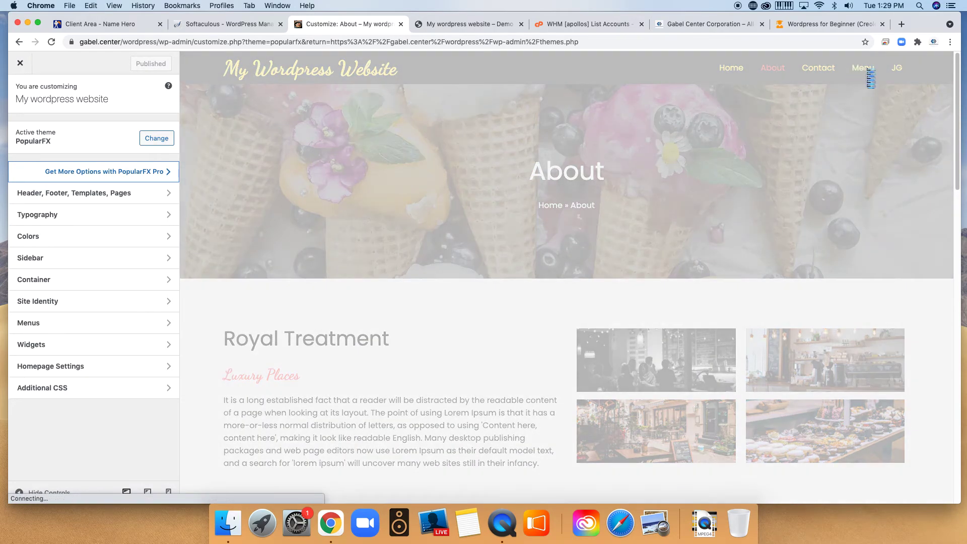
{"action": "left_click", "coordinate": [867, 70]}
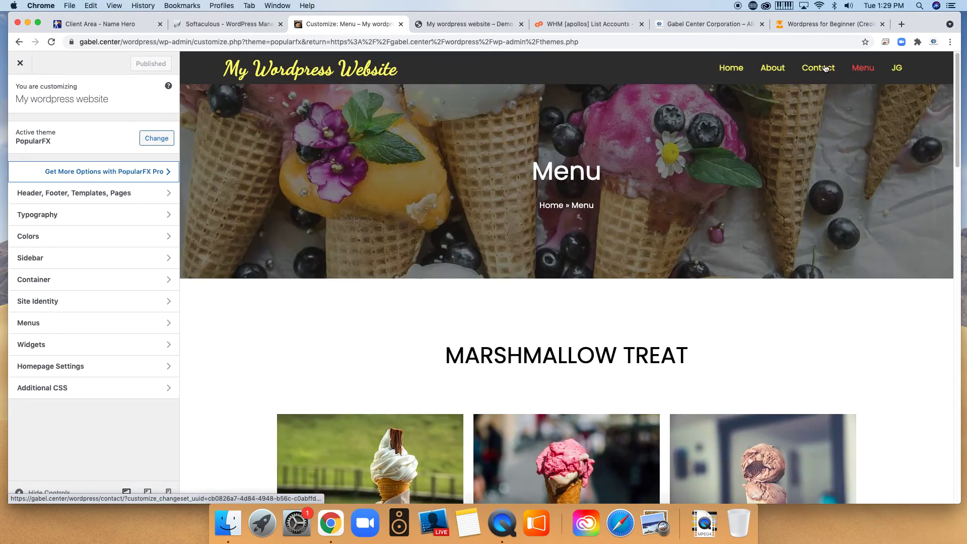
{"action": "left_click", "coordinate": [895, 72]}
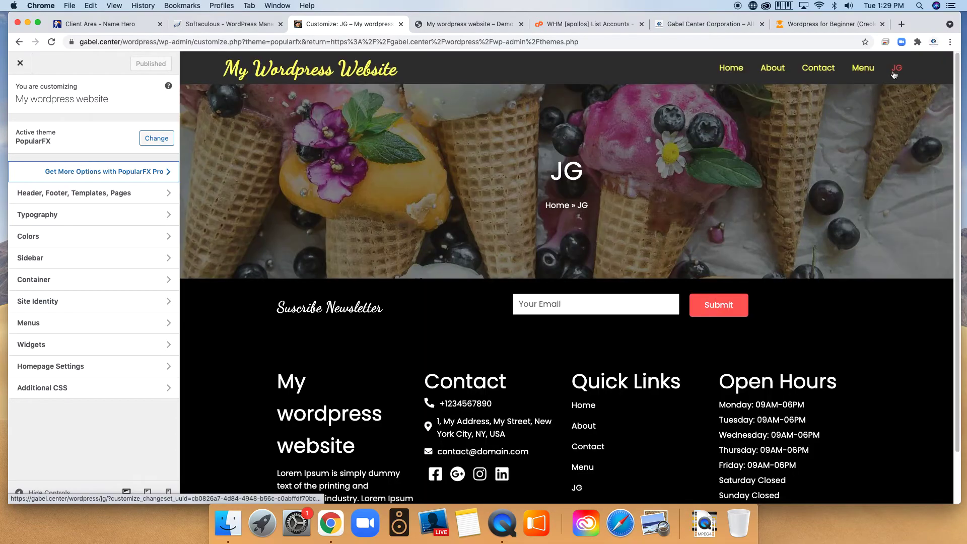
{"action": "scroll", "coordinate": [826, 283], "scroll_direction": "down", "scroll_amount": 2}
{"action": "scroll", "coordinate": [817, 289], "scroll_direction": "up", "scroll_amount": 2}
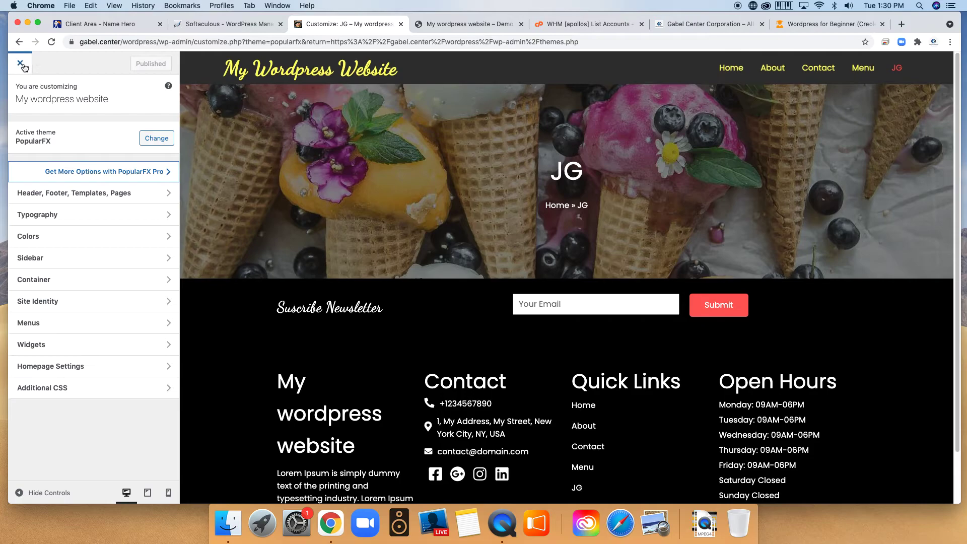
Close the Customizer to go back to Appearance > Themes.
{"action": "left_click", "coordinate": [20, 63]}
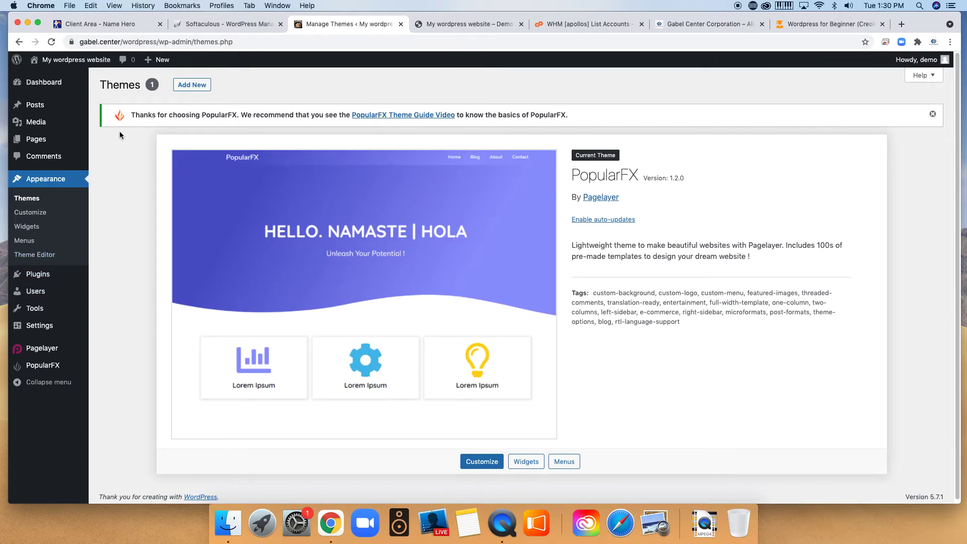
In the Softaculous tab, dismiss the installation-success notice for the WordPress install.
{"action": "left_click", "coordinate": [227, 24]}
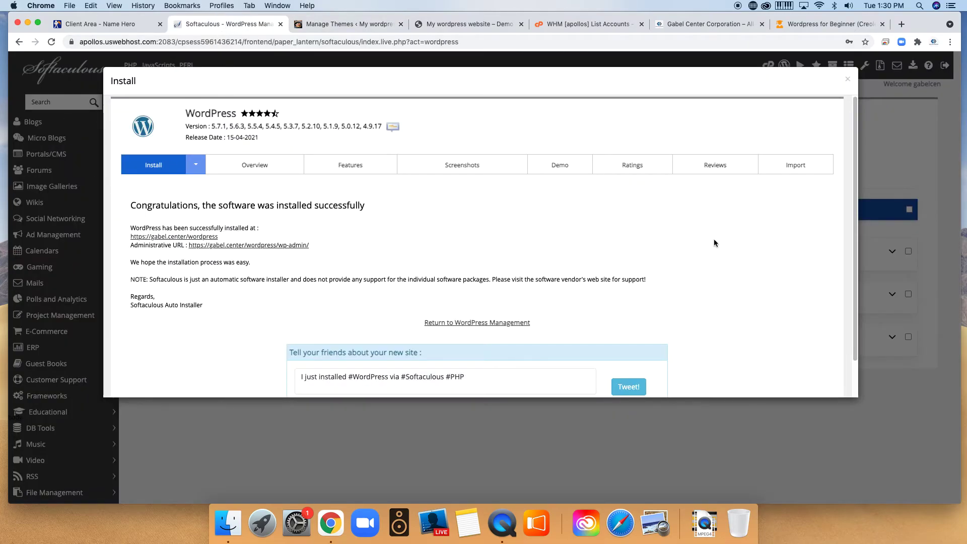
{"action": "scroll", "coordinate": [560, 311], "scroll_direction": "down", "scroll_amount": 2}
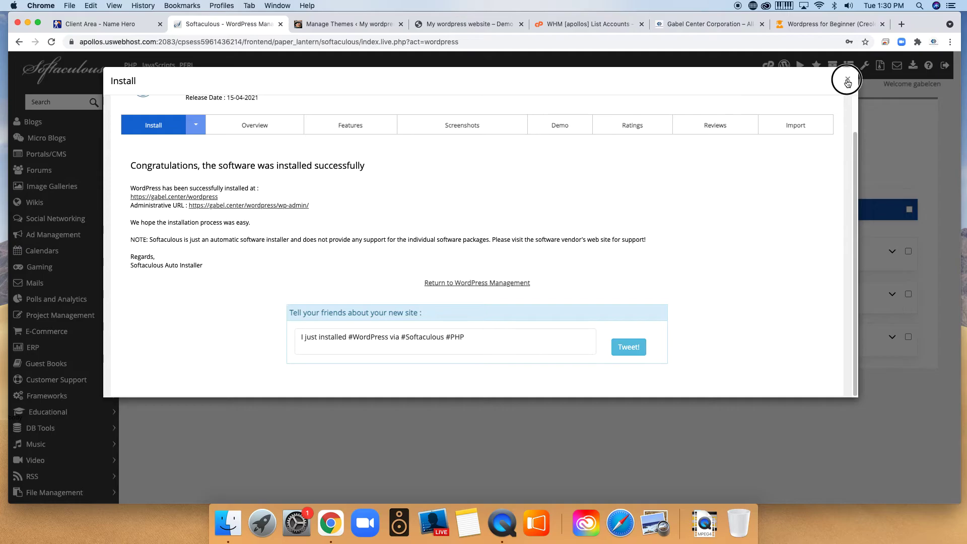
{"action": "left_click", "coordinate": [848, 80]}
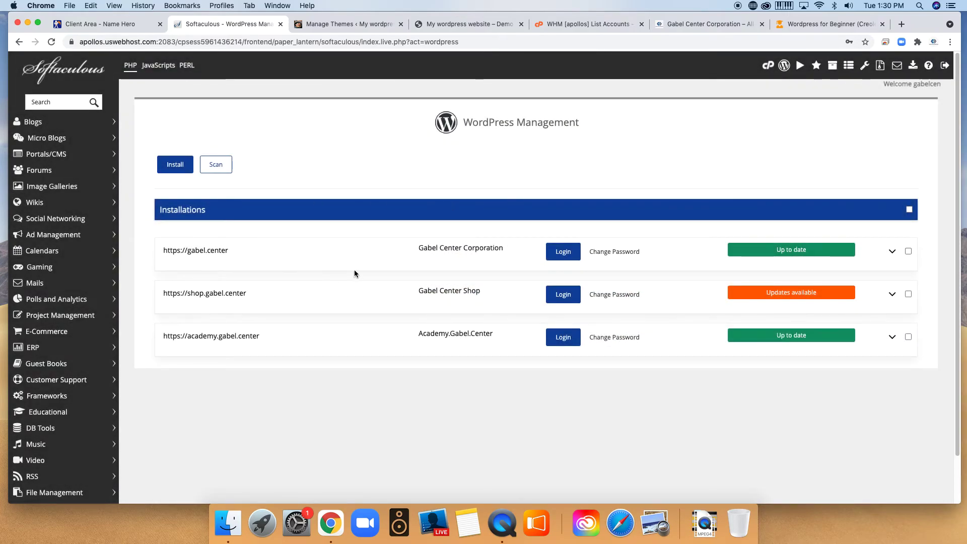
Back on WordPress Themes, browse new themes and preview Magazine News.
{"action": "left_click", "coordinate": [318, 24]}
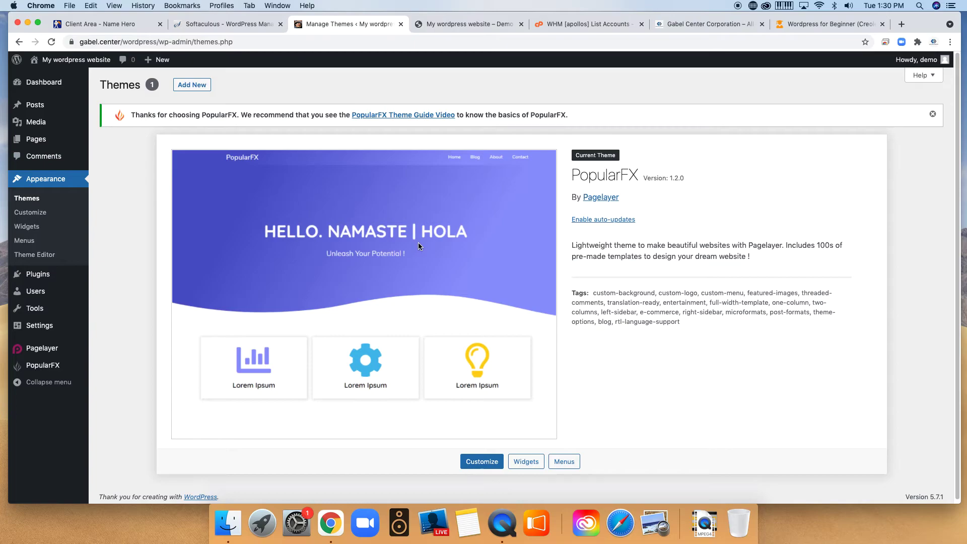
{"action": "left_click", "coordinate": [190, 86]}
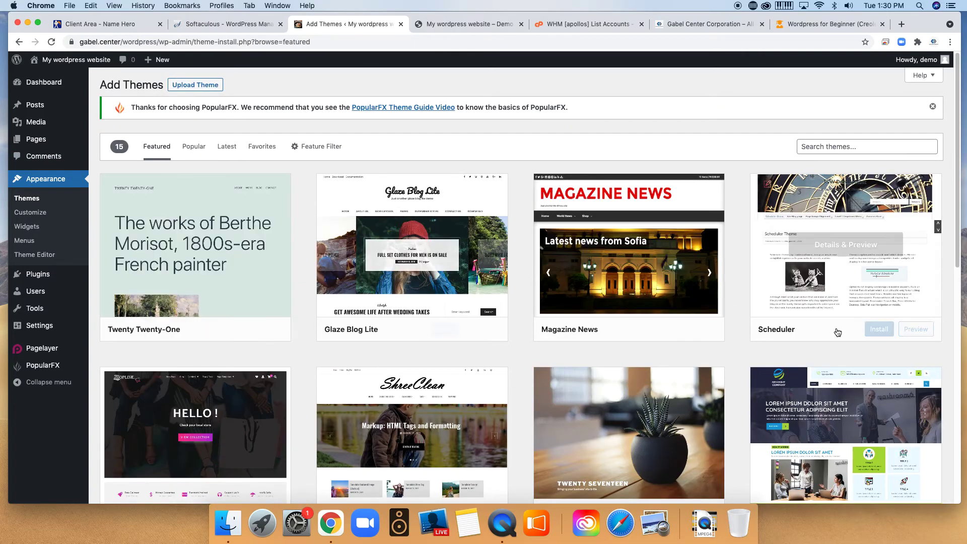
{"action": "scroll", "coordinate": [630, 382], "scroll_direction": "down", "scroll_amount": 1}
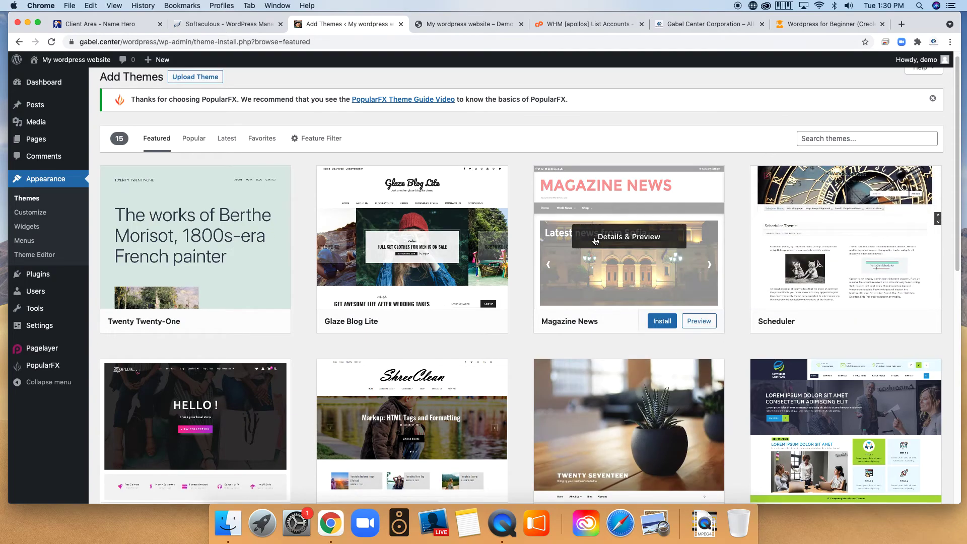
{"action": "left_click", "coordinate": [596, 246]}
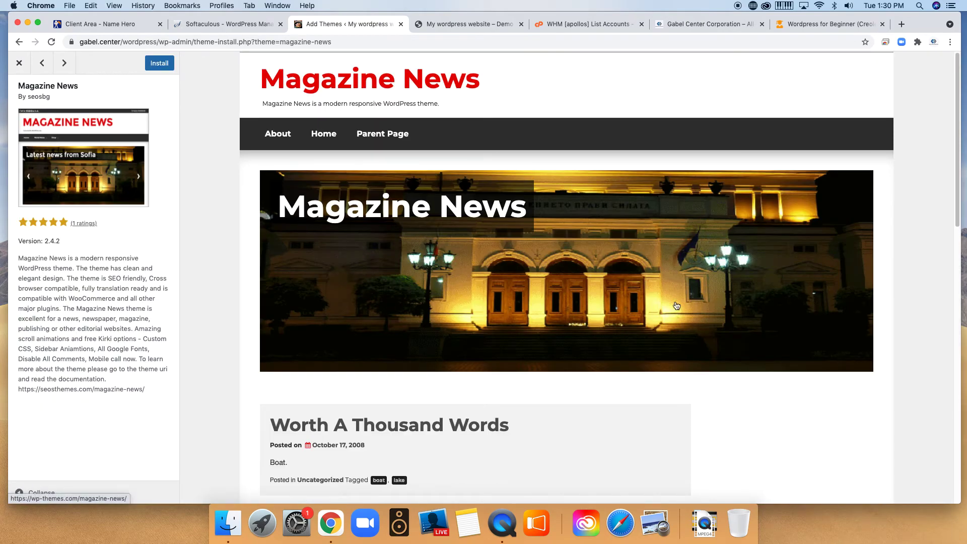
Install Magazine News theme 2.4.2 and activate it.
{"action": "scroll", "coordinate": [688, 344], "scroll_direction": "down", "scroll_amount": 5}
{"action": "scroll", "coordinate": [585, 316], "scroll_direction": "down", "scroll_amount": 8}
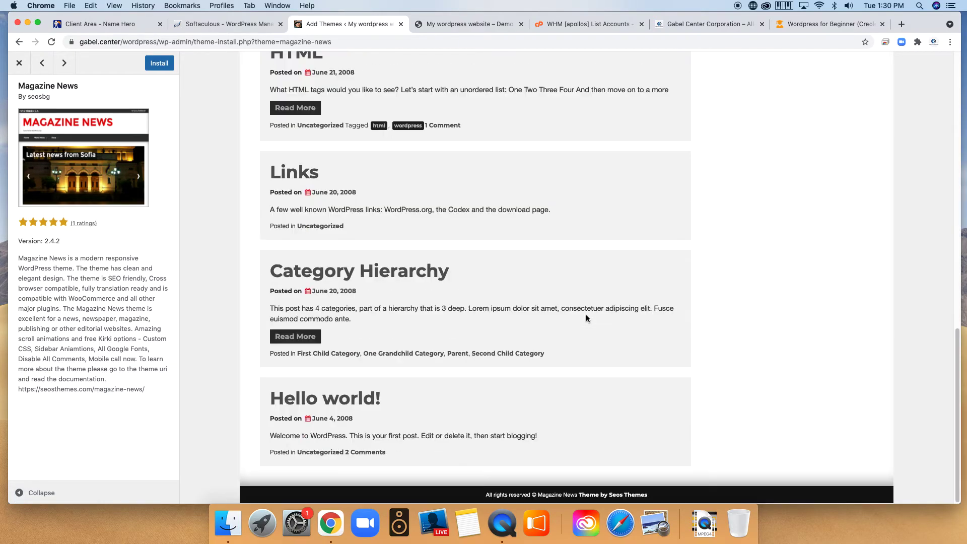
{"action": "left_click", "coordinate": [171, 63]}
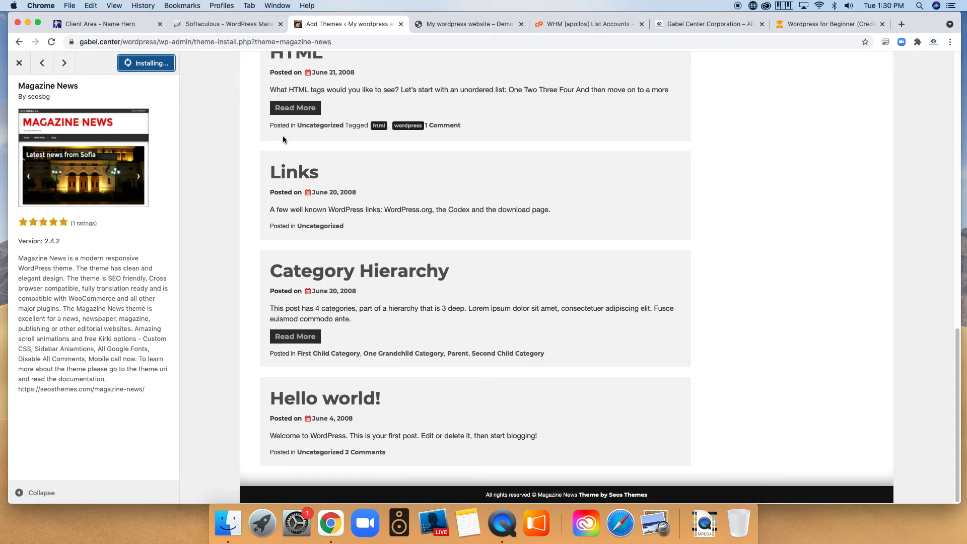
{"action": "left_click", "coordinate": [159, 63]}
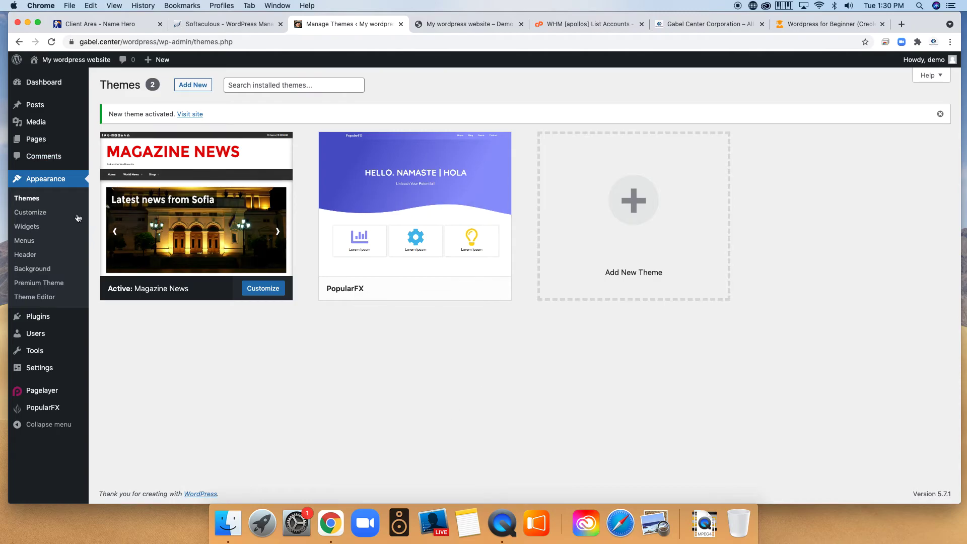
Customize the active Magazine News theme and scroll through the ice-cream homepage preview.
{"action": "left_click", "coordinate": [268, 292]}
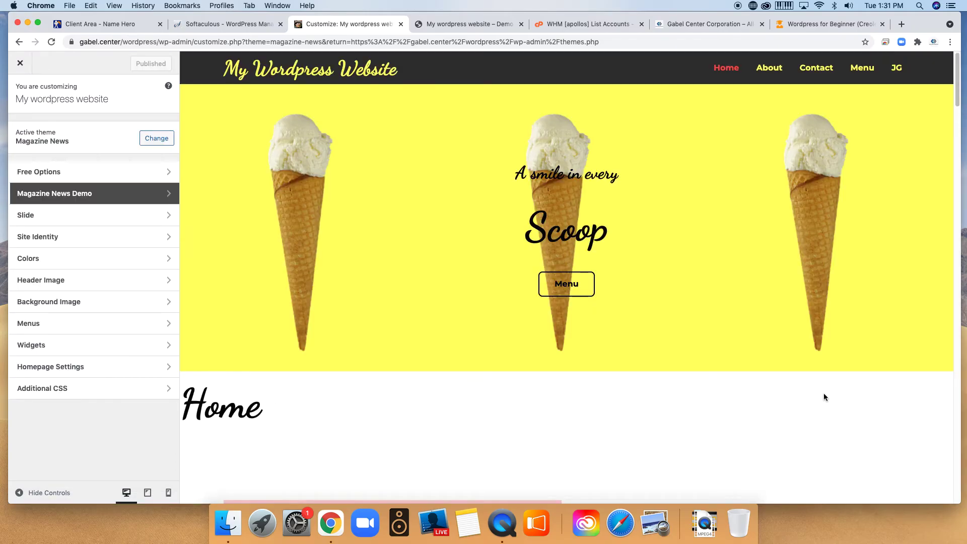
{"action": "scroll", "coordinate": [822, 396], "scroll_direction": "down", "scroll_amount": 10}
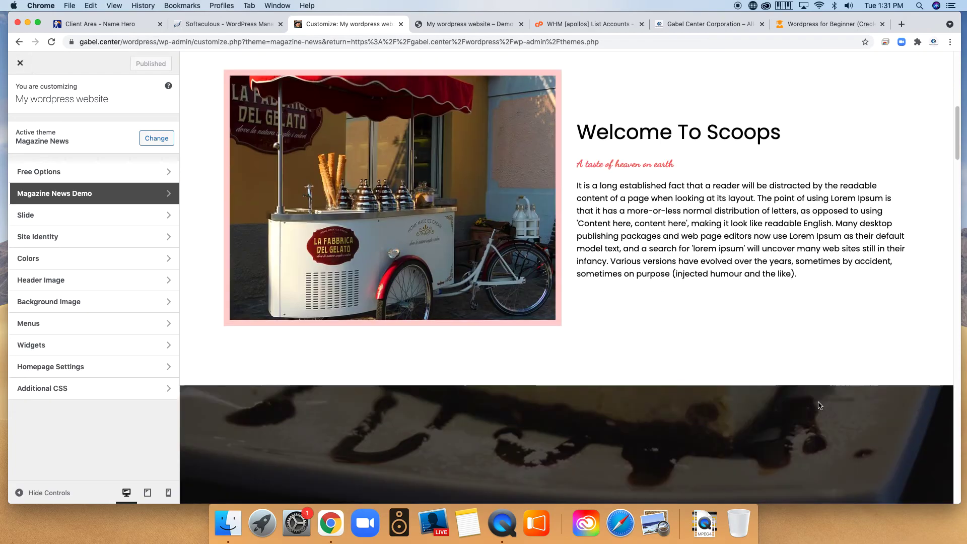
{"action": "scroll", "coordinate": [818, 403], "scroll_direction": "down", "scroll_amount": 20}
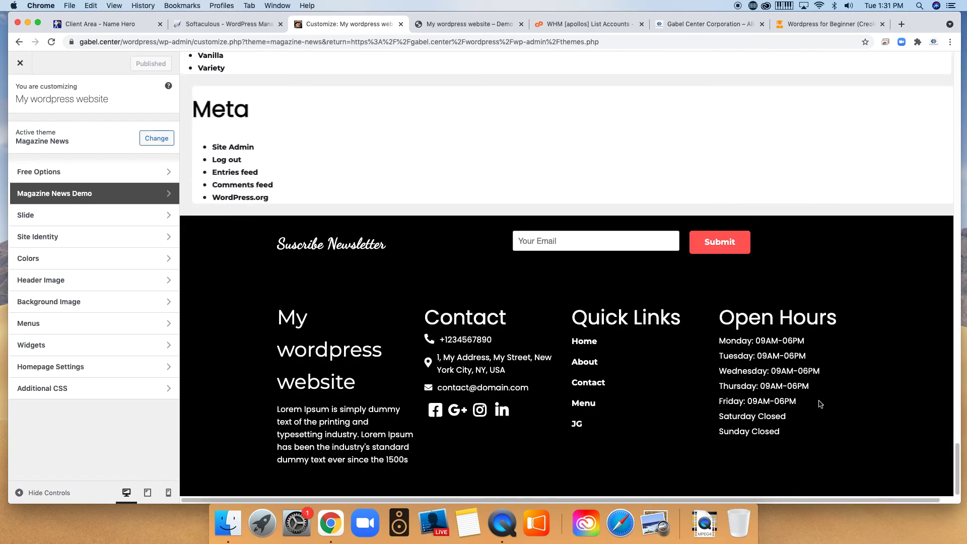
{"action": "scroll", "coordinate": [820, 404], "scroll_direction": "up", "scroll_amount": 5}
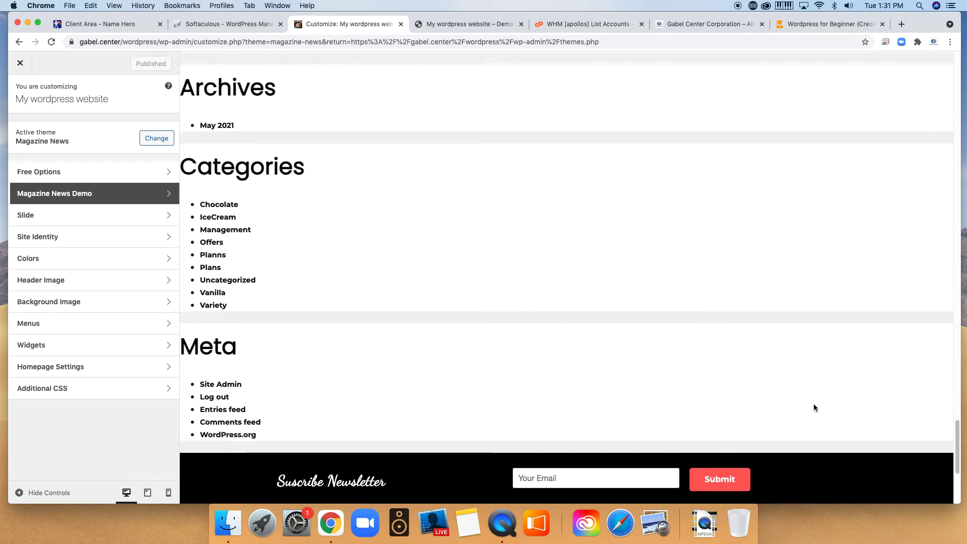
{"action": "scroll", "coordinate": [670, 389], "scroll_direction": "up", "scroll_amount": 20}
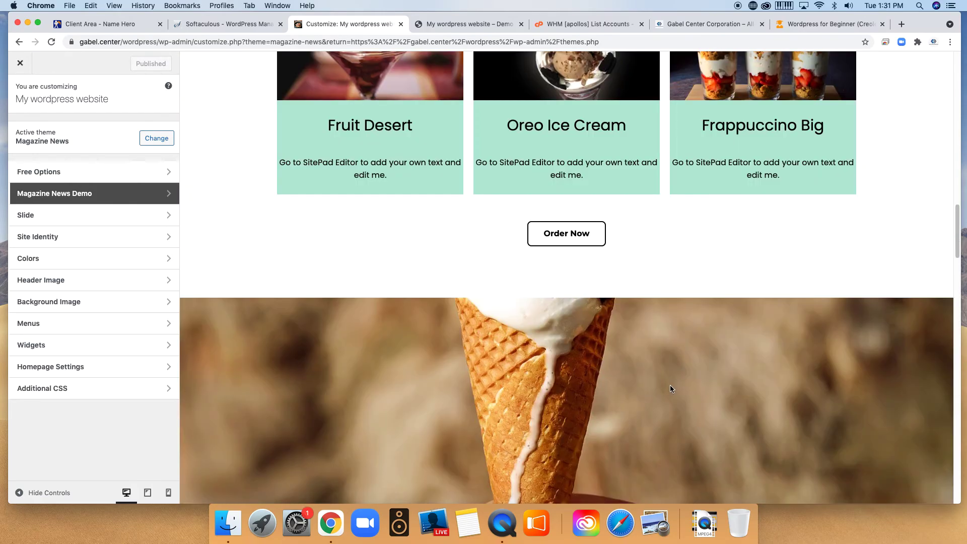
{"action": "scroll", "coordinate": [670, 389], "scroll_direction": "up", "scroll_amount": 15}
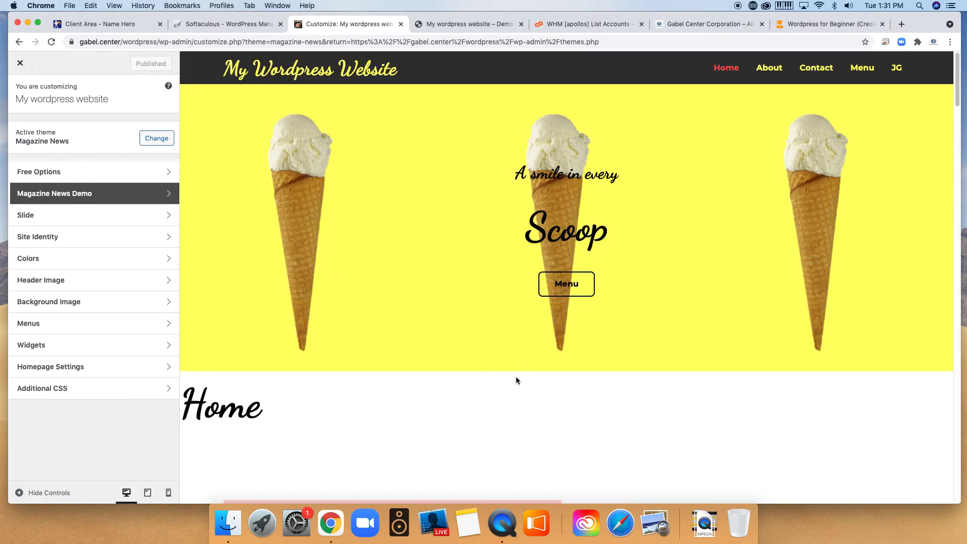
{"action": "left_click", "coordinate": [170, 196]}
{"action": "left_click", "coordinate": [21, 99]}
{"action": "left_click", "coordinate": [67, 173]}
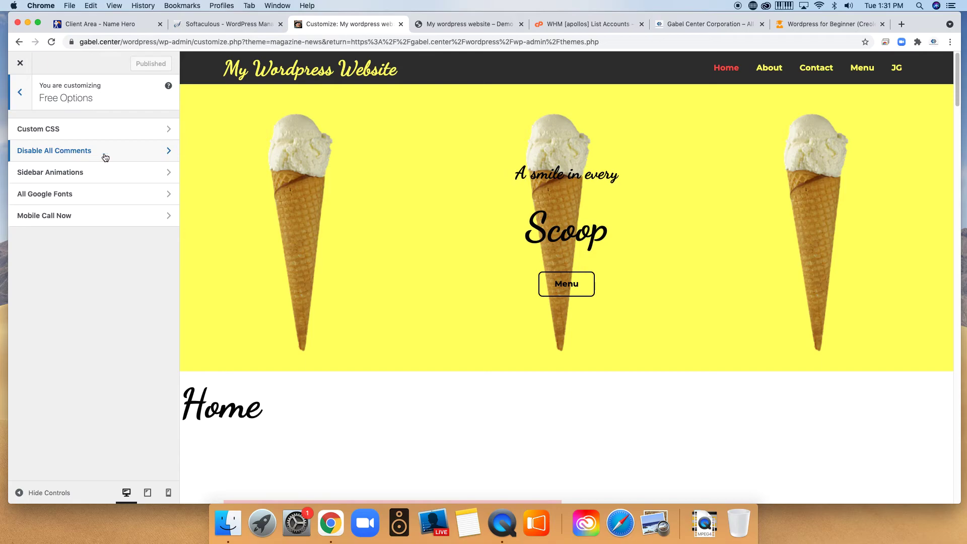
{"action": "left_click", "coordinate": [21, 94]}
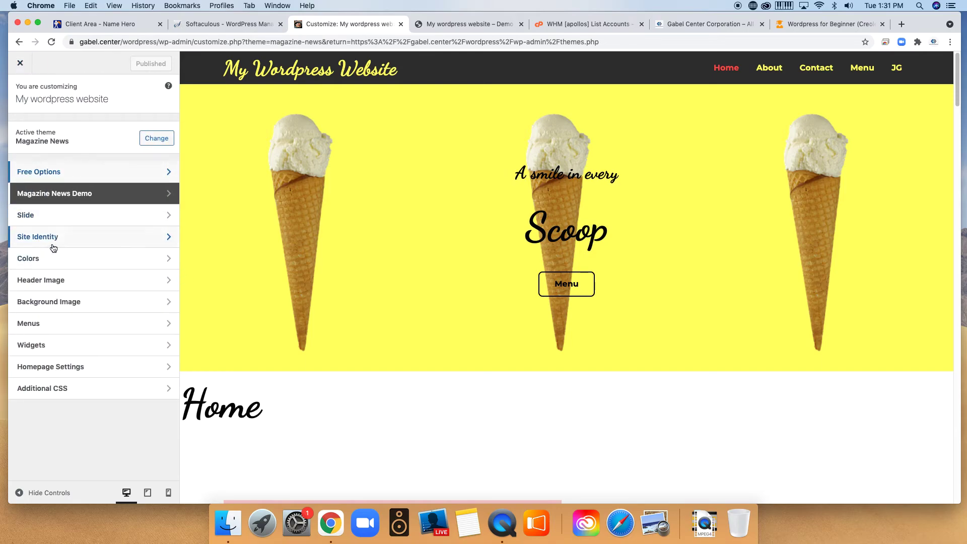
{"action": "left_click", "coordinate": [77, 371]}
{"action": "left_click", "coordinate": [121, 263]}
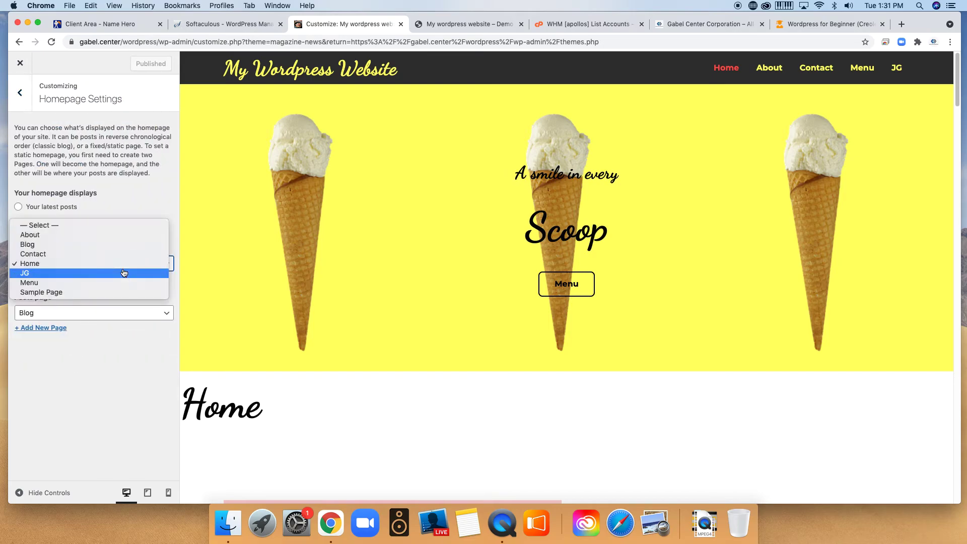
{"action": "left_click", "coordinate": [30, 157]}
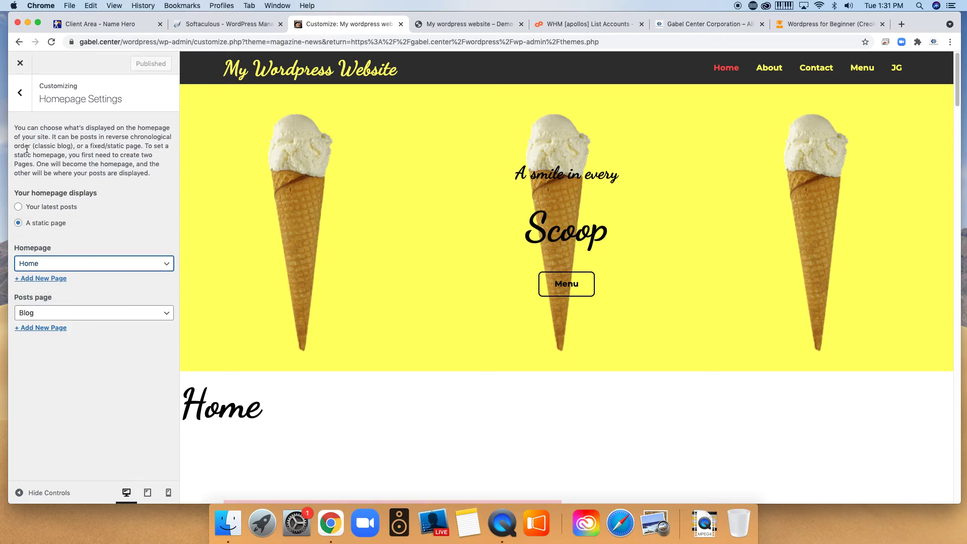
{"action": "left_click", "coordinate": [20, 93]}
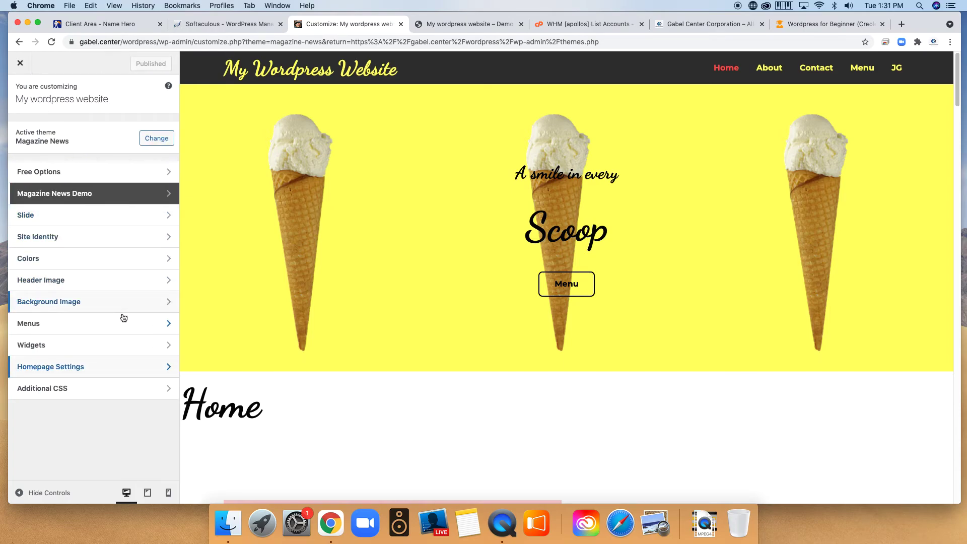
{"action": "left_click", "coordinate": [111, 352]}
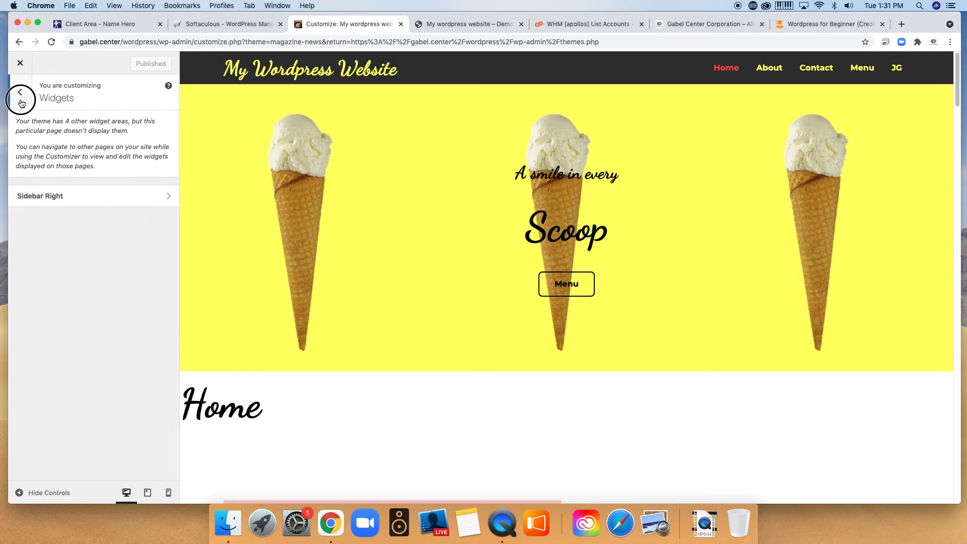
{"action": "left_click", "coordinate": [20, 92]}
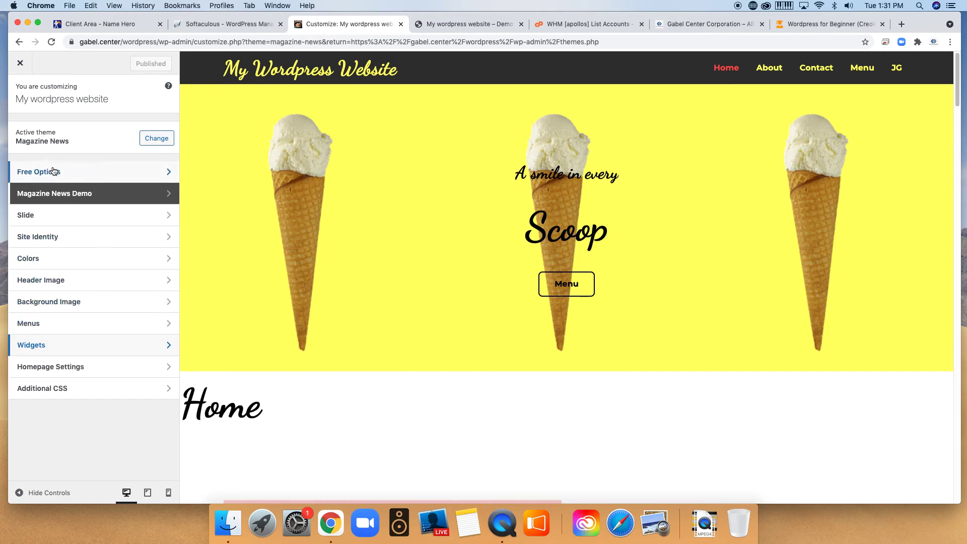
{"action": "left_click", "coordinate": [45, 239]}
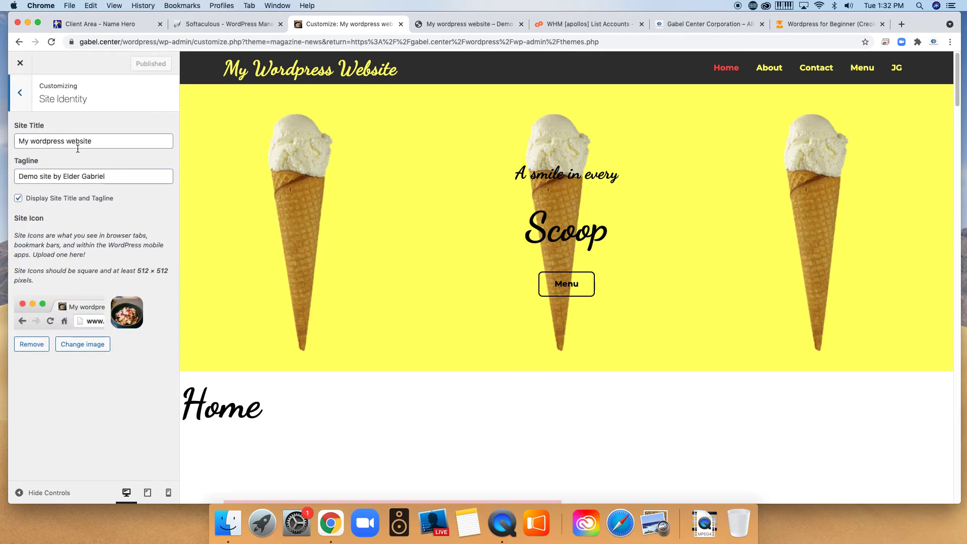
{"action": "left_click", "coordinate": [20, 93]}
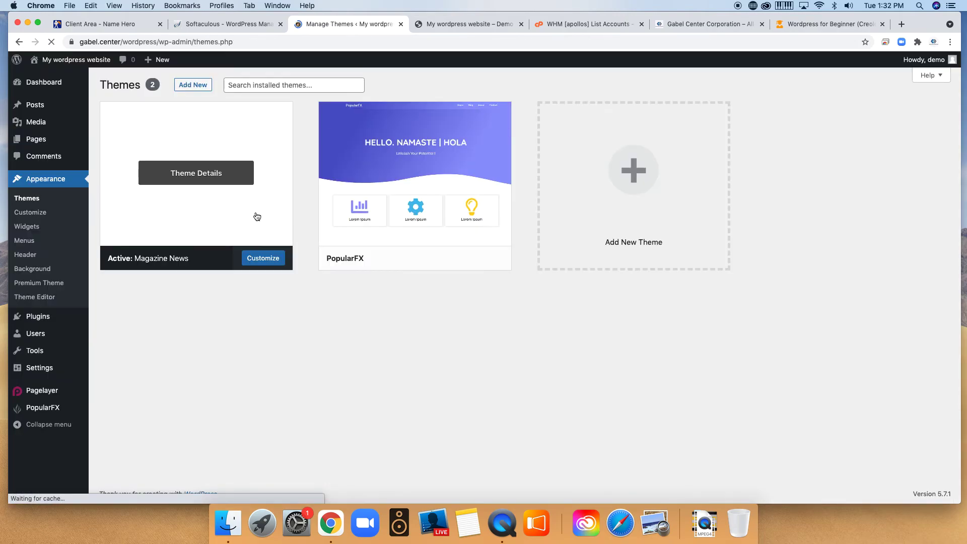
Reactivate PopularFX, view its theme details and start customizing it.
{"action": "left_click", "coordinate": [428, 257]}
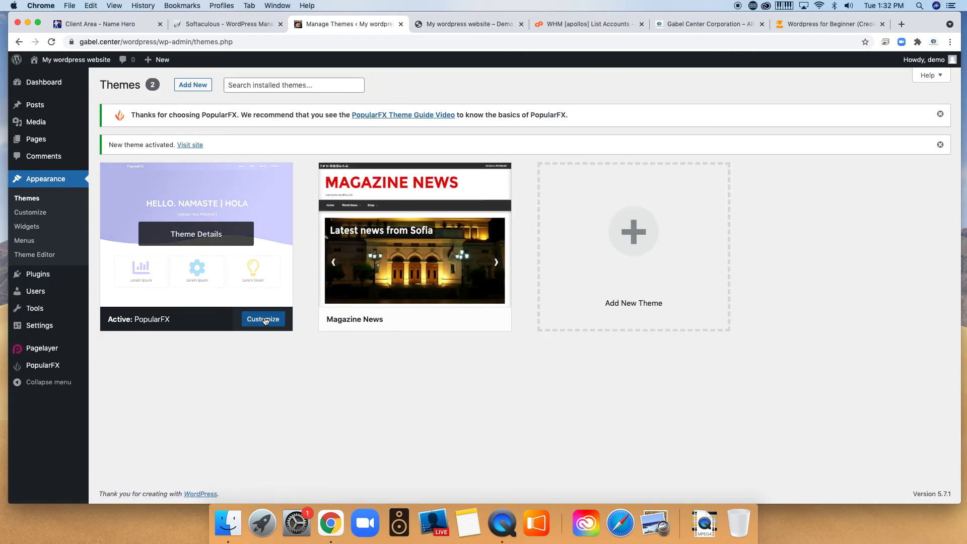
{"action": "left_click", "coordinate": [233, 251]}
{"action": "left_click", "coordinate": [485, 478]}
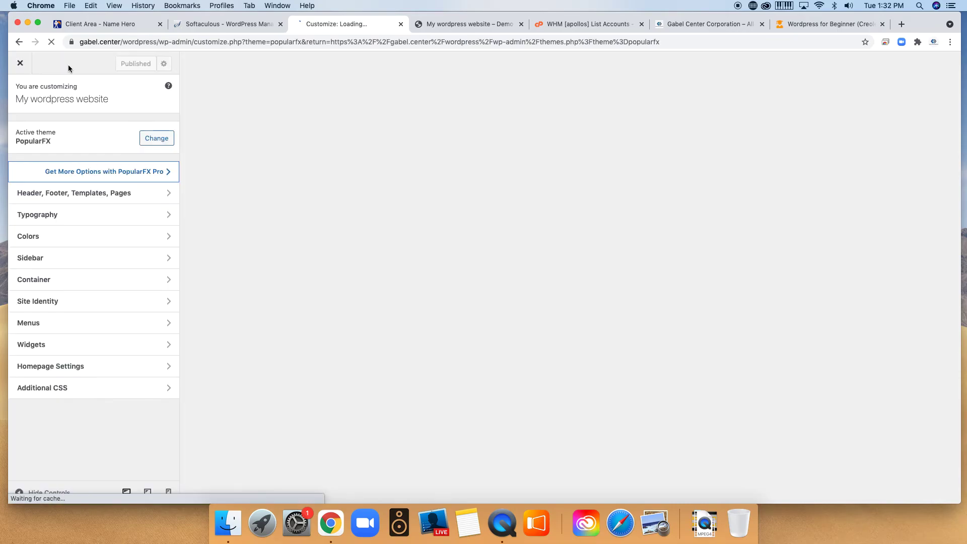
{"action": "scroll", "coordinate": [611, 324], "scroll_direction": "down", "scroll_amount": 8}
{"action": "scroll", "coordinate": [611, 321], "scroll_direction": "up", "scroll_amount": 8}
{"action": "scroll", "coordinate": [612, 322], "scroll_direction": "down", "scroll_amount": 15}
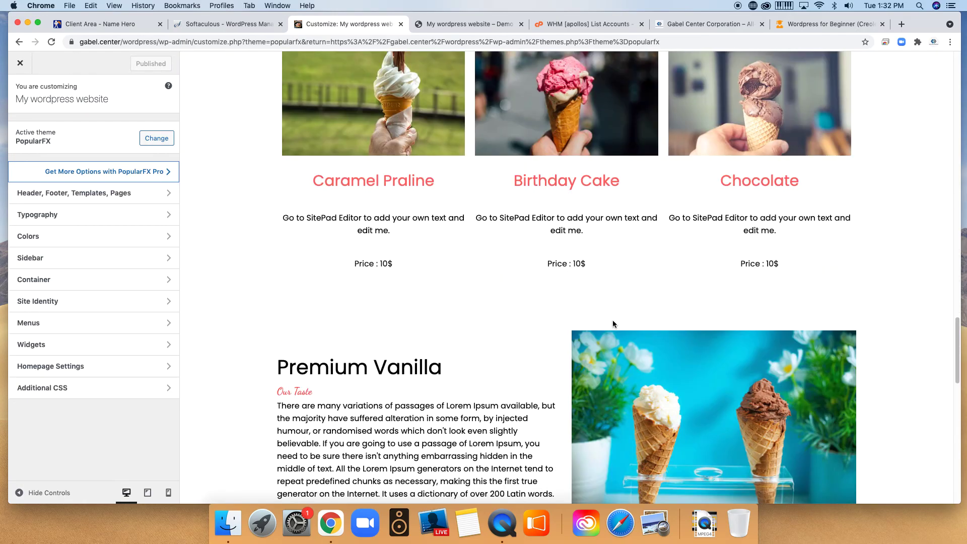
{"action": "scroll", "coordinate": [613, 324], "scroll_direction": "down", "scroll_amount": 15}
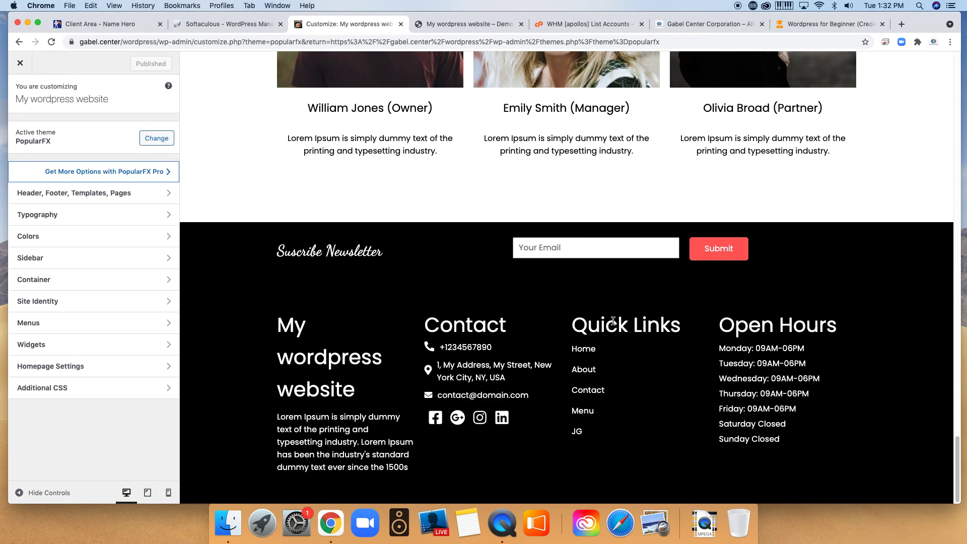
{"action": "scroll", "coordinate": [613, 321], "scroll_direction": "up", "scroll_amount": 15}
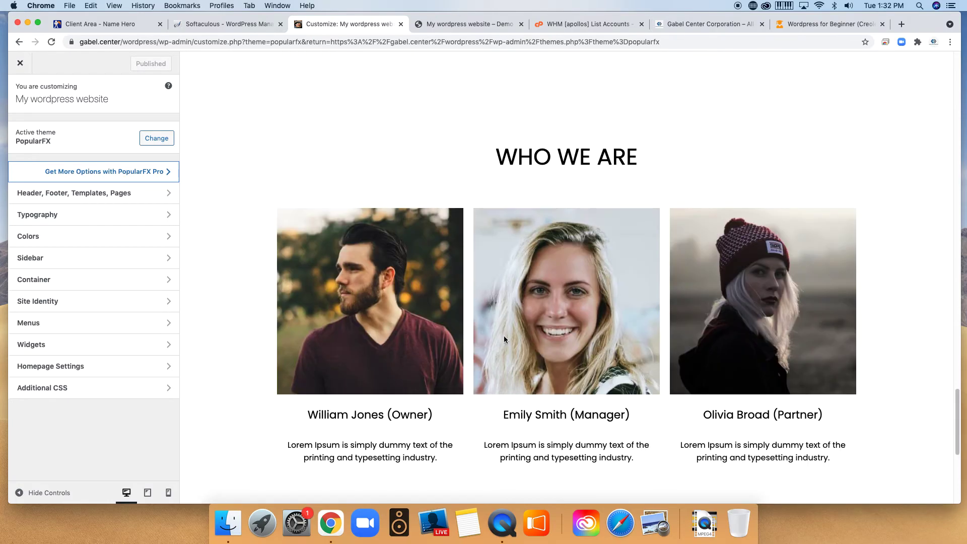
{"action": "scroll", "coordinate": [546, 345], "scroll_direction": "up", "scroll_amount": 10}
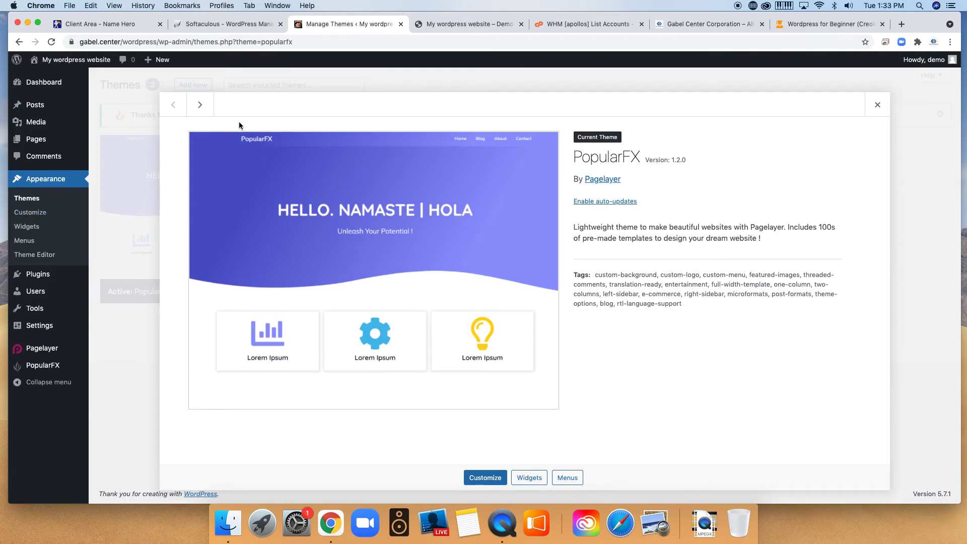
{"action": "left_click", "coordinate": [828, 26]}
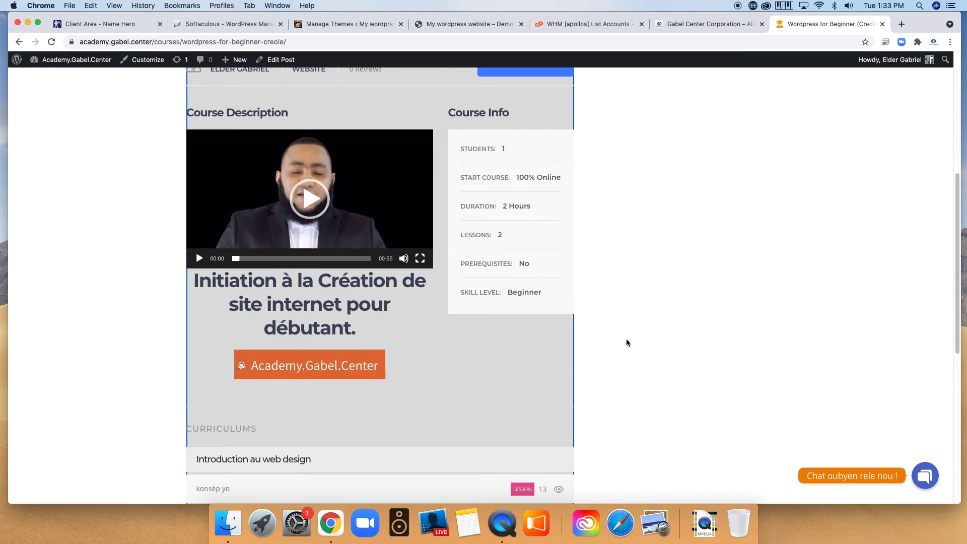
Leave the WordPress for Beginner course page for the Academy.Gabel.Center homepage and browse its $50/$30/$50 course cards.
{"action": "scroll", "coordinate": [630, 337], "scroll_direction": "down", "scroll_amount": 10}
{"action": "scroll", "coordinate": [630, 319], "scroll_direction": "up", "scroll_amount": 12}
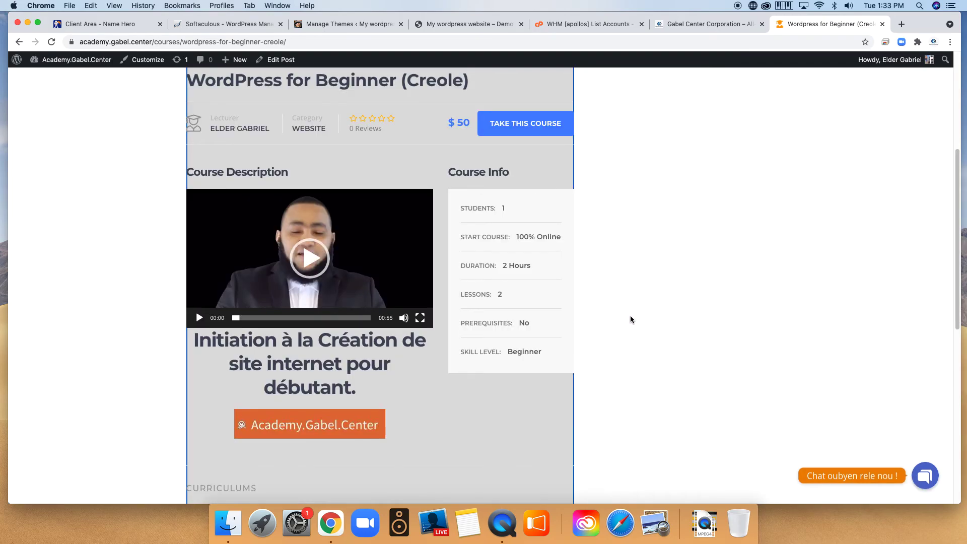
{"action": "scroll", "coordinate": [631, 319], "scroll_direction": "down", "scroll_amount": 10}
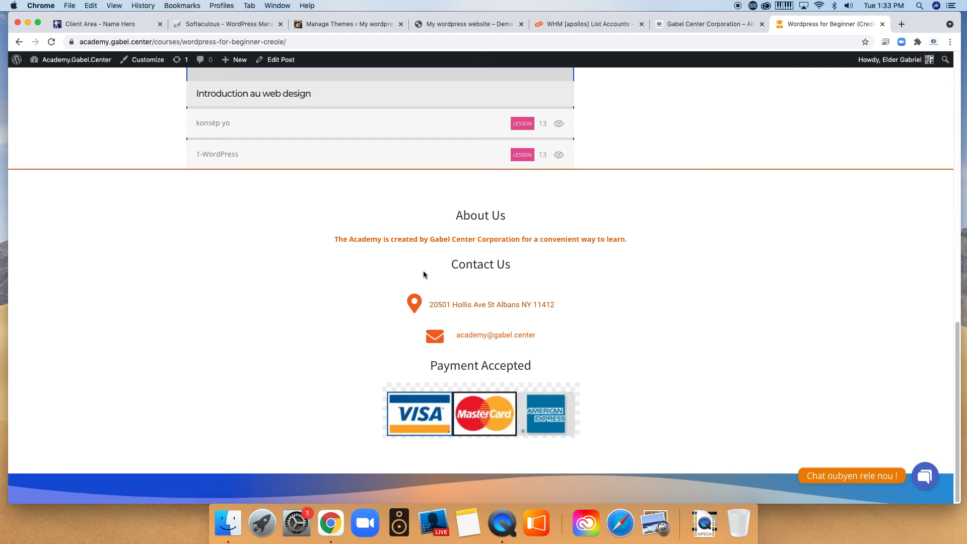
{"action": "scroll", "coordinate": [444, 267], "scroll_direction": "up", "scroll_amount": 12}
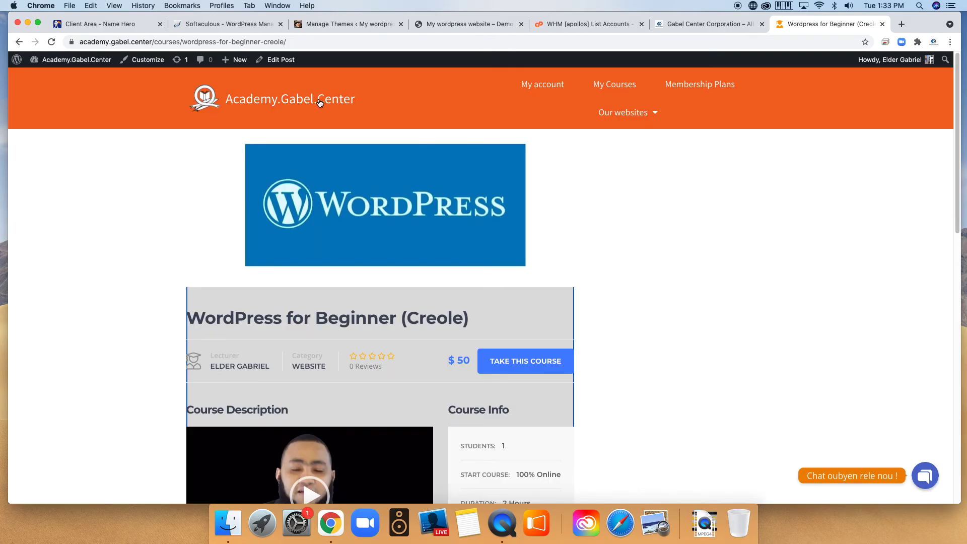
{"action": "left_click", "coordinate": [294, 106]}
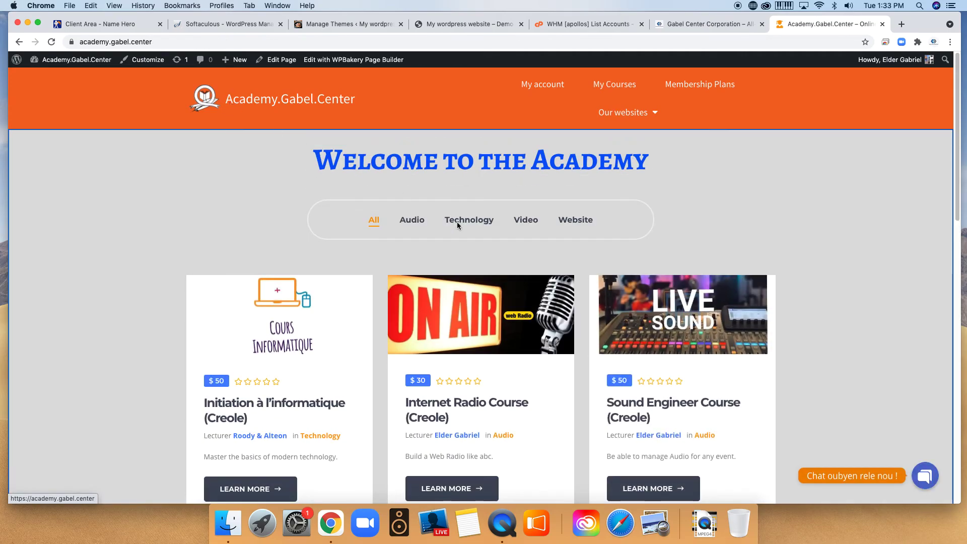
{"action": "scroll", "coordinate": [868, 260], "scroll_direction": "down", "scroll_amount": 1}
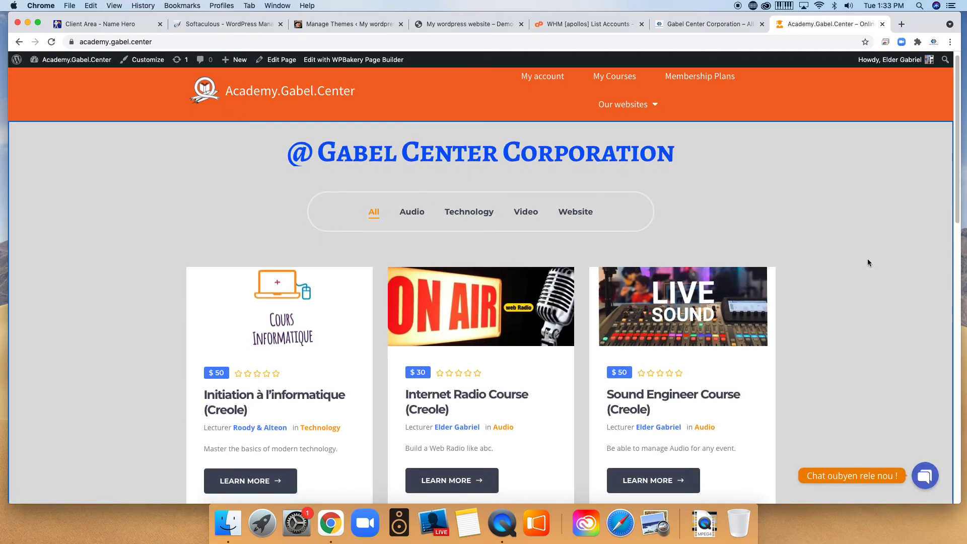
{"action": "scroll", "coordinate": [867, 262], "scroll_direction": "down", "scroll_amount": 1}
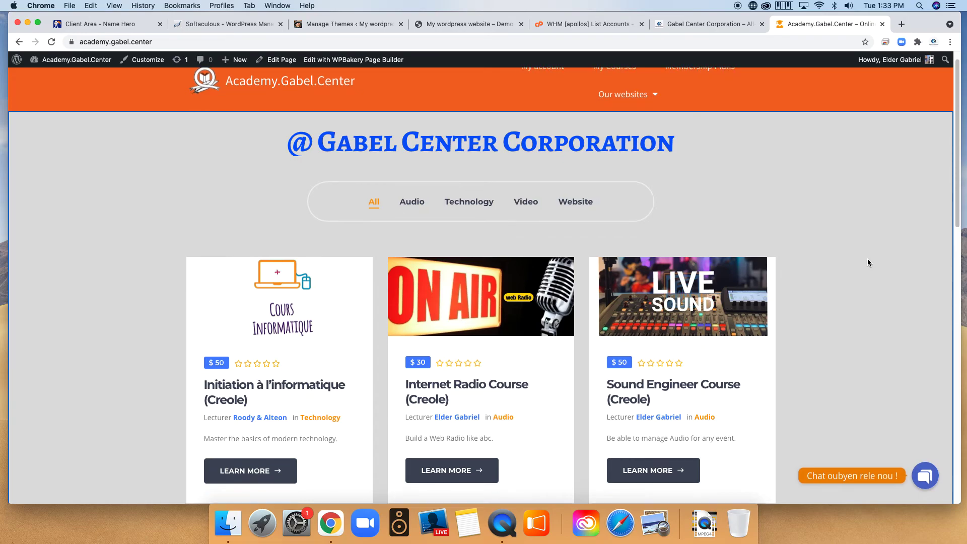
{"action": "scroll", "coordinate": [868, 260], "scroll_direction": "down", "scroll_amount": 5}
{"action": "scroll", "coordinate": [857, 272], "scroll_direction": "up", "scroll_amount": 6}
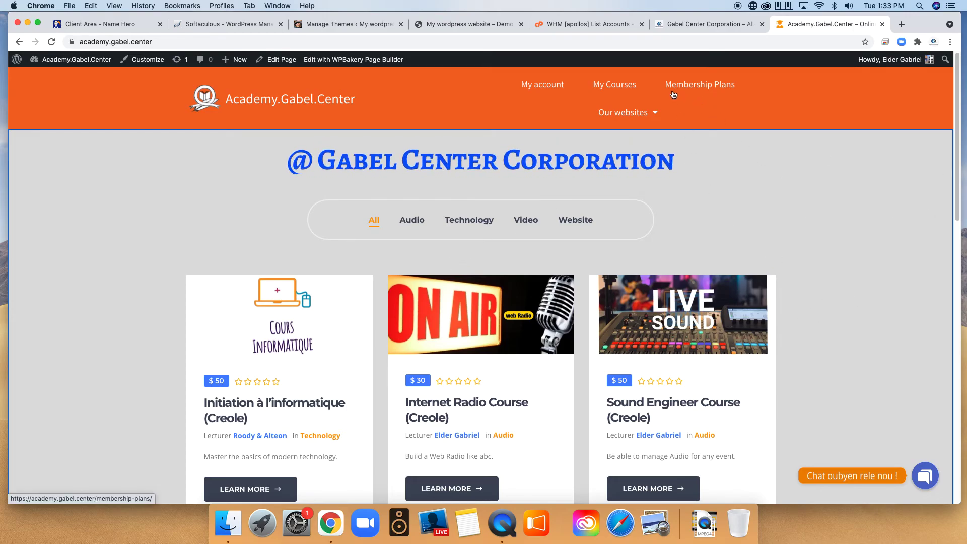
View the Membership Plans page, comparing the $299/year VIP Access and free Bourse Technicien RTLA plans.
{"action": "left_click", "coordinate": [705, 90]}
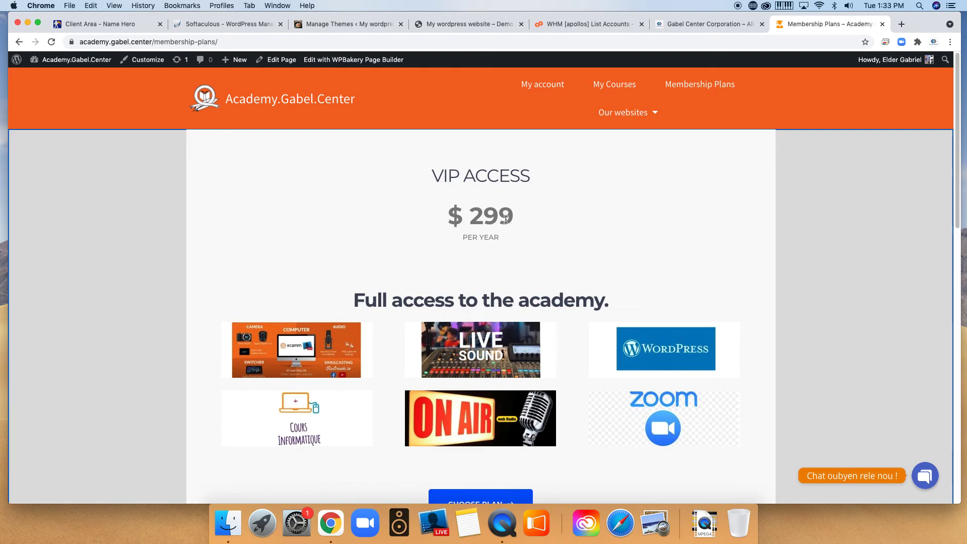
{"action": "scroll", "coordinate": [692, 301], "scroll_direction": "down", "scroll_amount": 3}
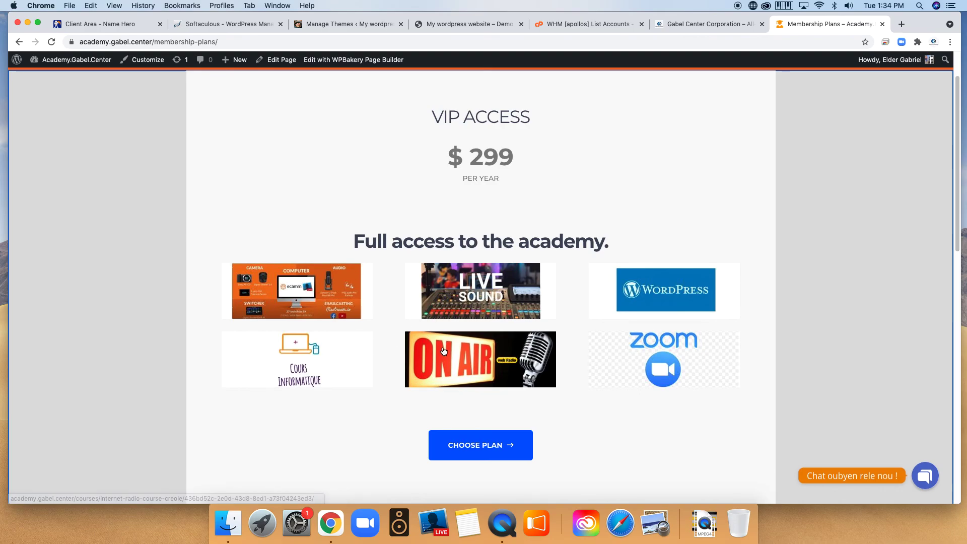
{"action": "scroll", "coordinate": [566, 405], "scroll_direction": "down", "scroll_amount": 5}
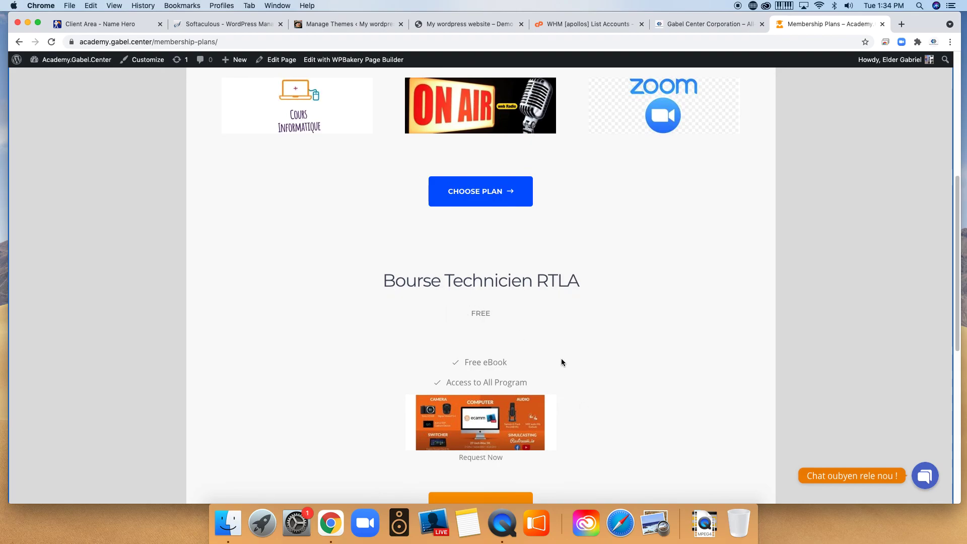
{"action": "scroll", "coordinate": [562, 362], "scroll_direction": "down", "scroll_amount": 3}
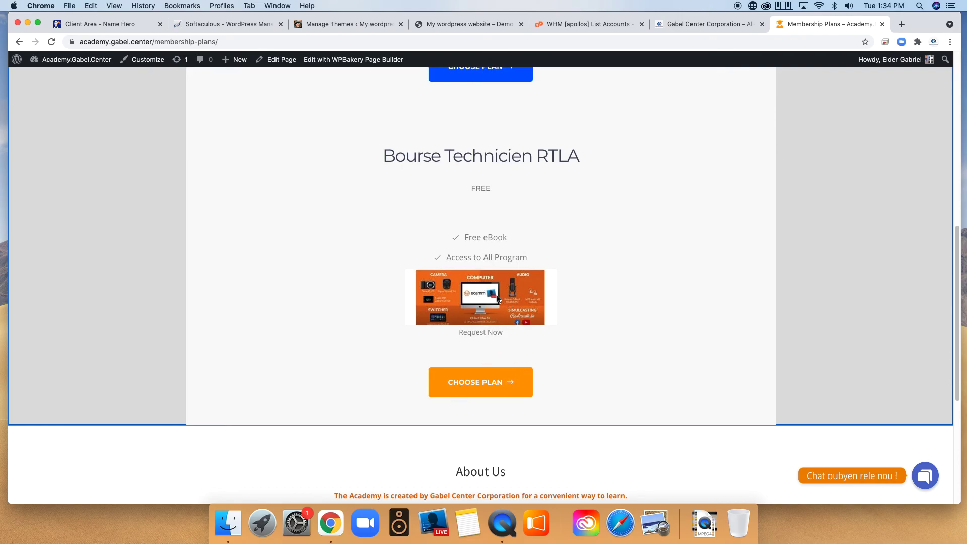
{"action": "scroll", "coordinate": [578, 368], "scroll_direction": "up", "scroll_amount": 2}
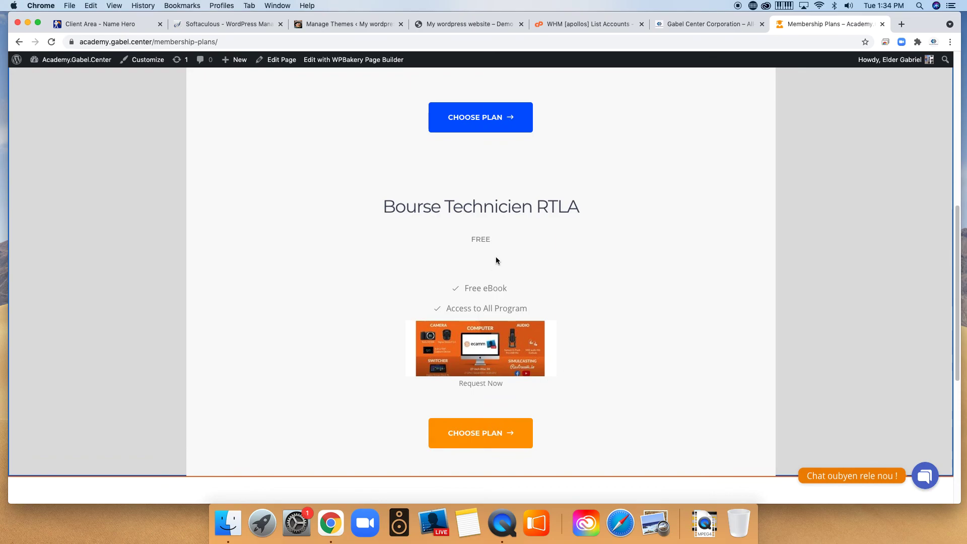
{"action": "scroll", "coordinate": [543, 351], "scroll_direction": "up", "scroll_amount": 6}
{"action": "scroll", "coordinate": [543, 349], "scroll_direction": "up", "scroll_amount": 3}
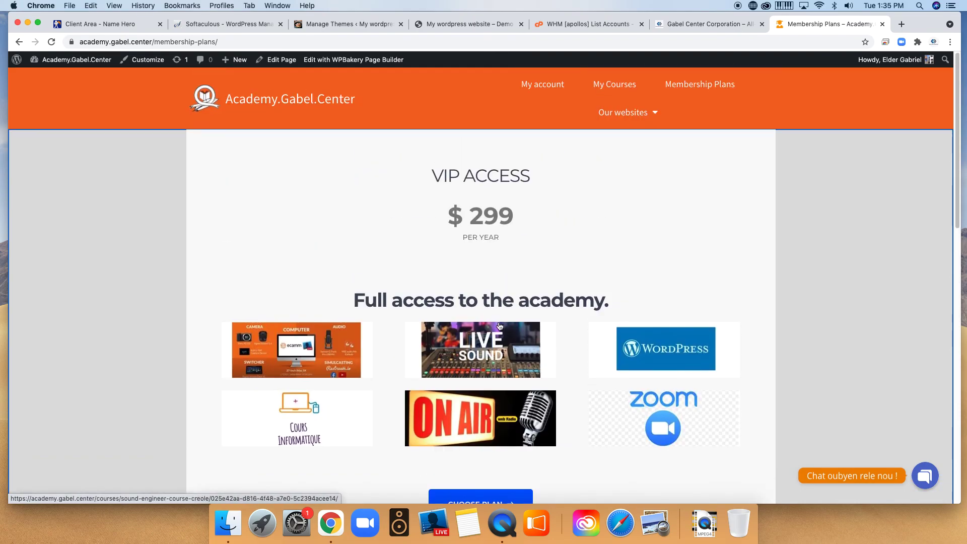
Go back to the academy homepage and browse the six Creole courses ($30–$99) down to the contact and payment footer.
{"action": "left_click", "coordinate": [224, 103]}
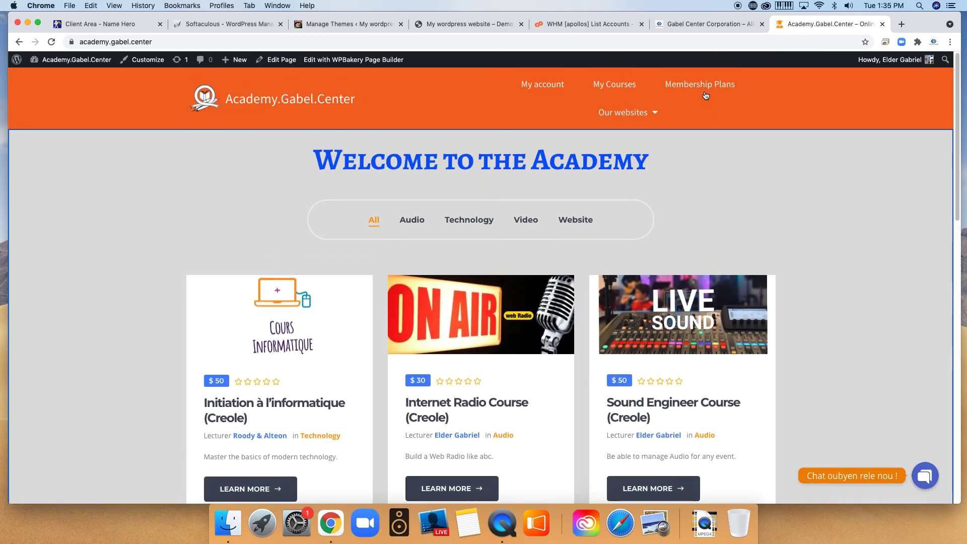
{"action": "scroll", "coordinate": [680, 367], "scroll_direction": "down", "scroll_amount": 1}
{"action": "scroll", "coordinate": [680, 367], "scroll_direction": "down", "scroll_amount": 10}
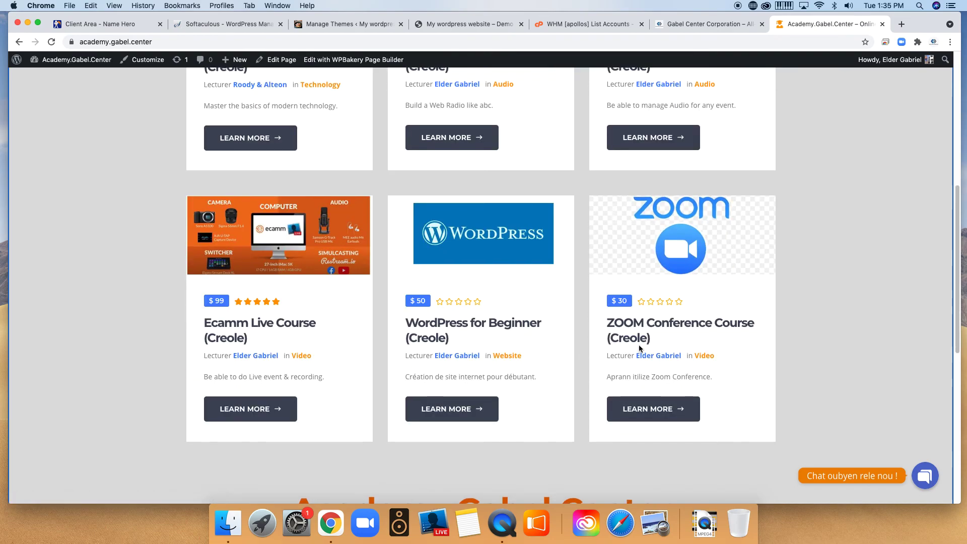
{"action": "scroll", "coordinate": [749, 332], "scroll_direction": "down", "scroll_amount": 13}
{"action": "scroll", "coordinate": [744, 340], "scroll_direction": "up", "scroll_amount": 15}
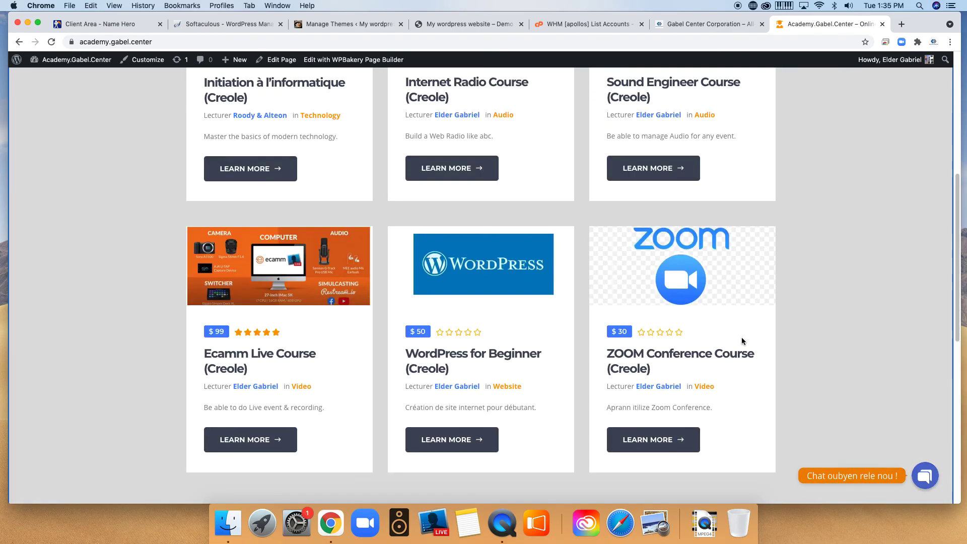
{"action": "scroll", "coordinate": [640, 348], "scroll_direction": "down", "scroll_amount": 10}
{"action": "scroll", "coordinate": [642, 341], "scroll_direction": "down", "scroll_amount": 4}
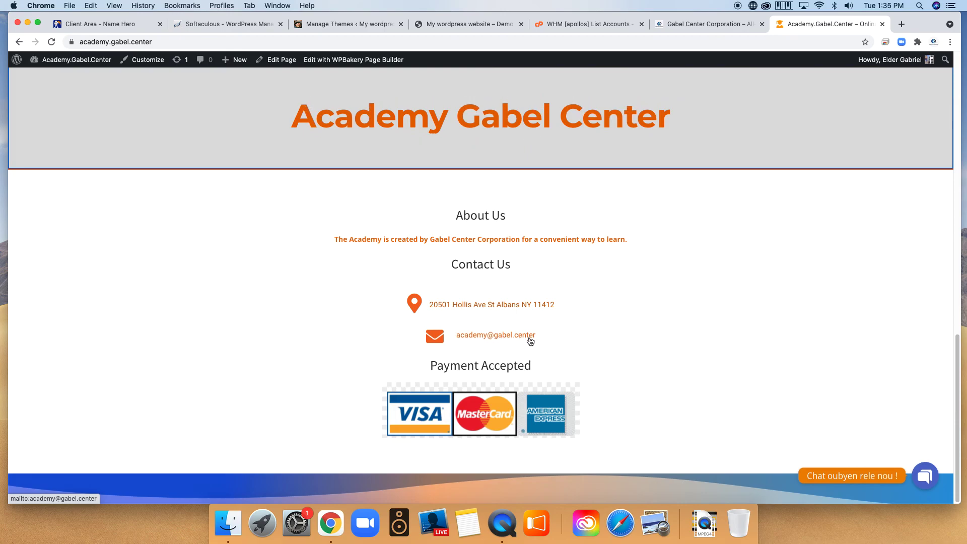
{"action": "scroll", "coordinate": [485, 319], "scroll_direction": "up", "scroll_amount": 15}
{"action": "mouse_move", "coordinate": [643, 106]}
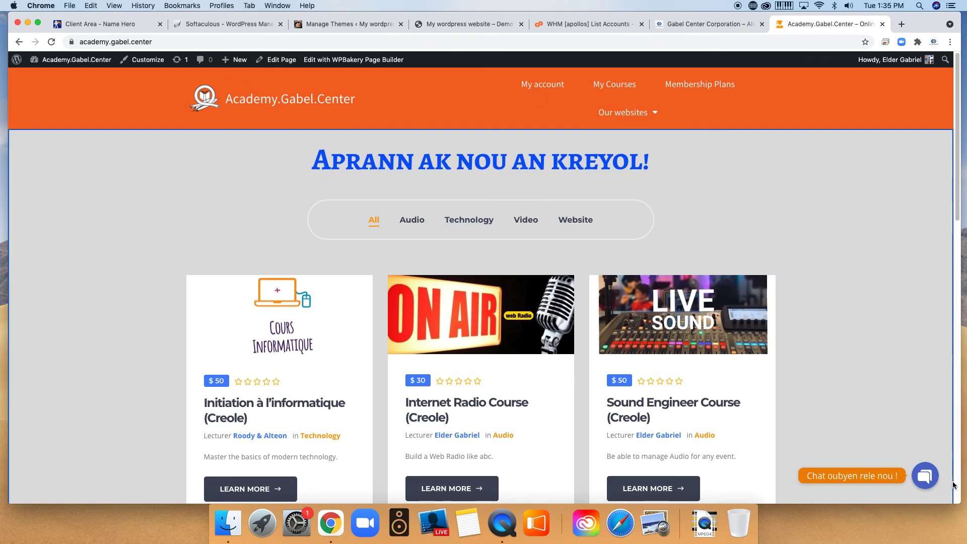
{"action": "left_click", "coordinate": [917, 478]}
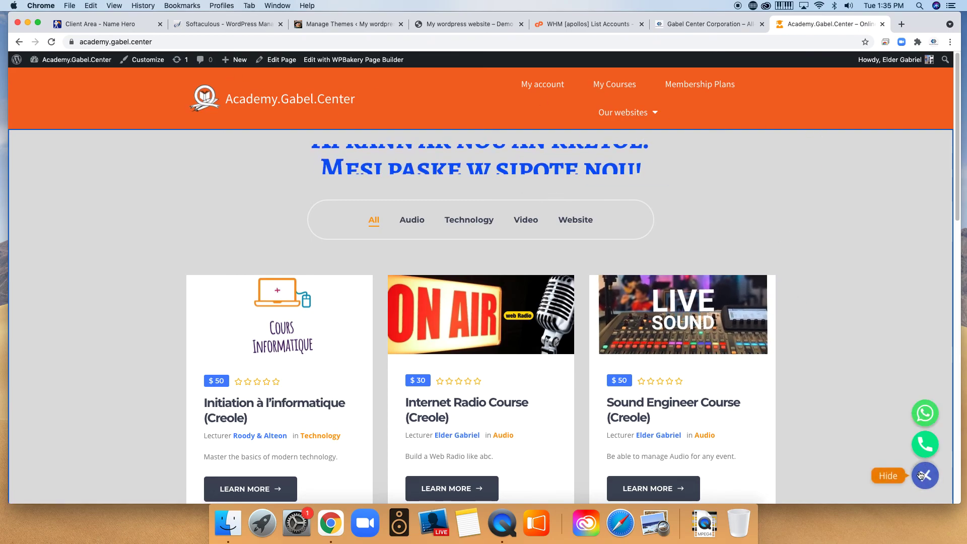
{"action": "left_click", "coordinate": [923, 416]}
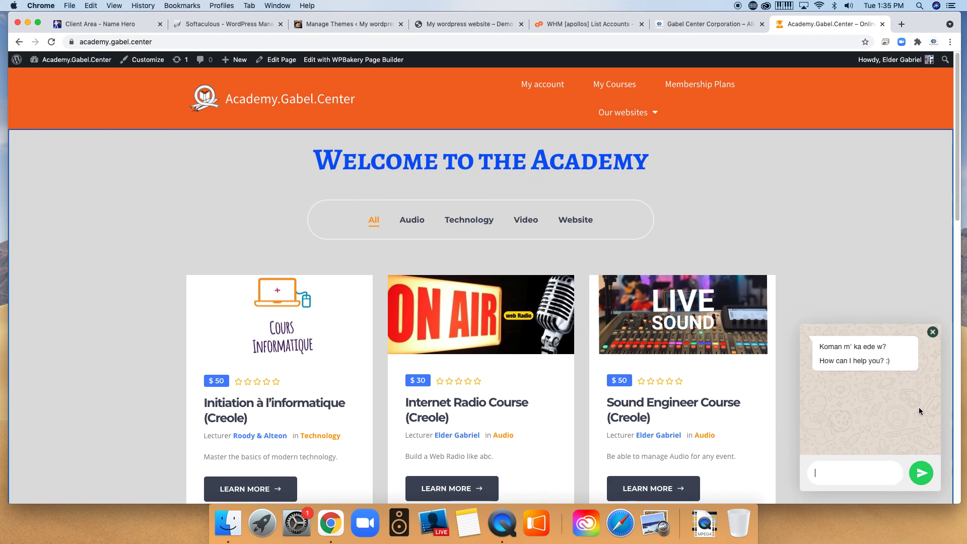
{"action": "left_click", "coordinate": [933, 332]}
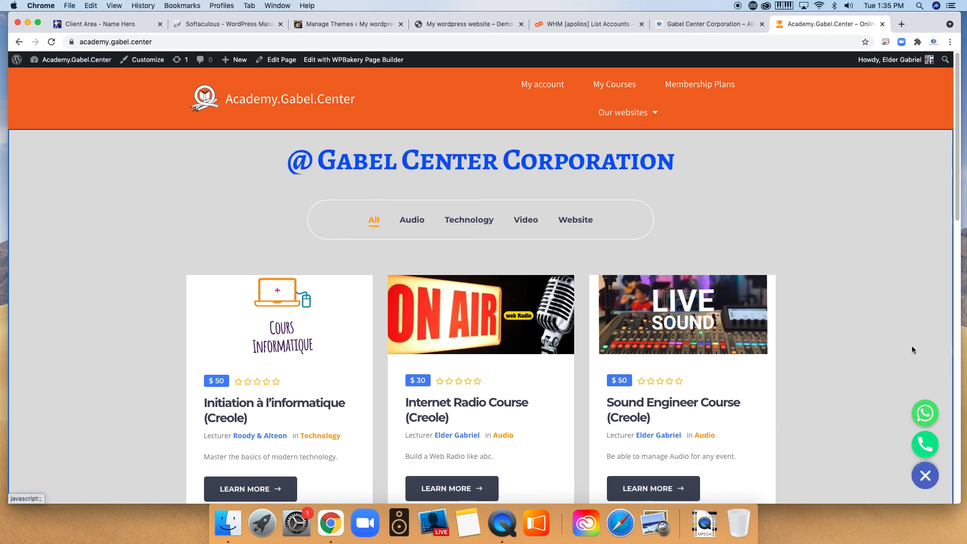
{"action": "left_click", "coordinate": [933, 448]}
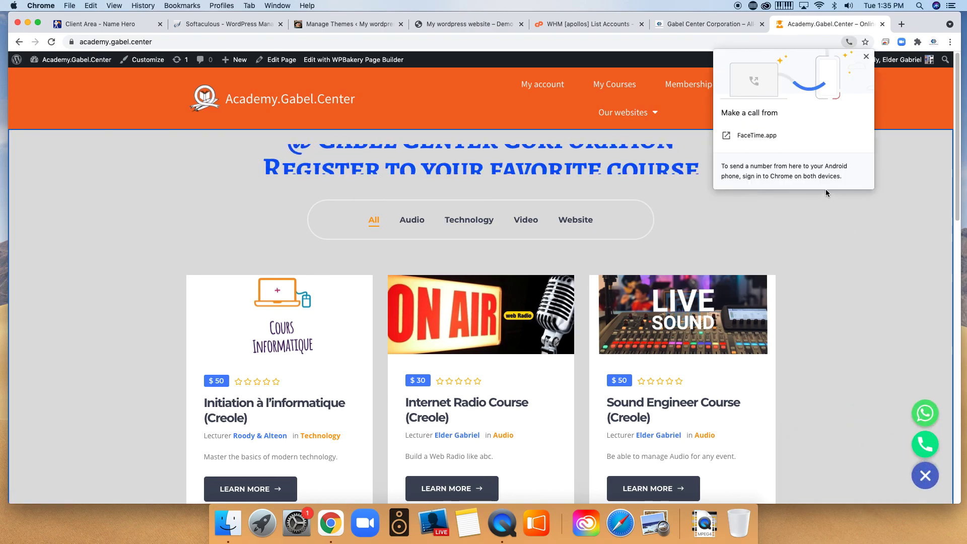
{"action": "left_click", "coordinate": [901, 359]}
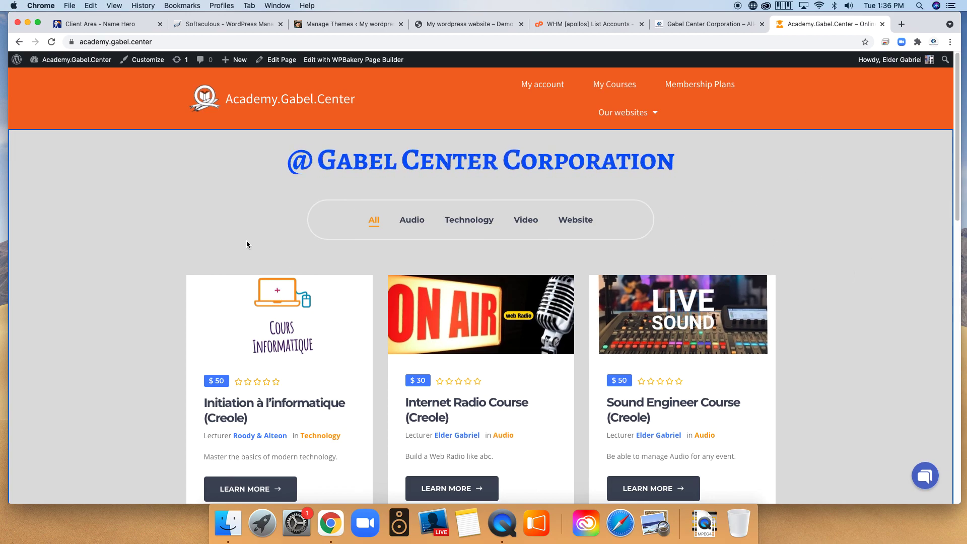
{"action": "scroll", "coordinate": [839, 309], "scroll_direction": "down", "scroll_amount": 1}
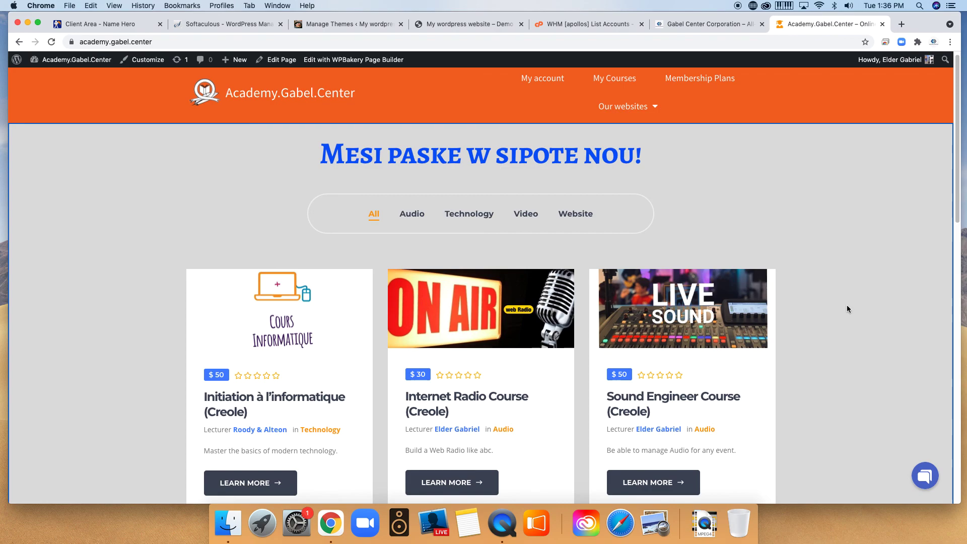
Filter the course grid by Audio, Technology, Video, then Website, leaving only the $50 WordPress for Beginner (Creole) course.
{"action": "left_click", "coordinate": [412, 214]}
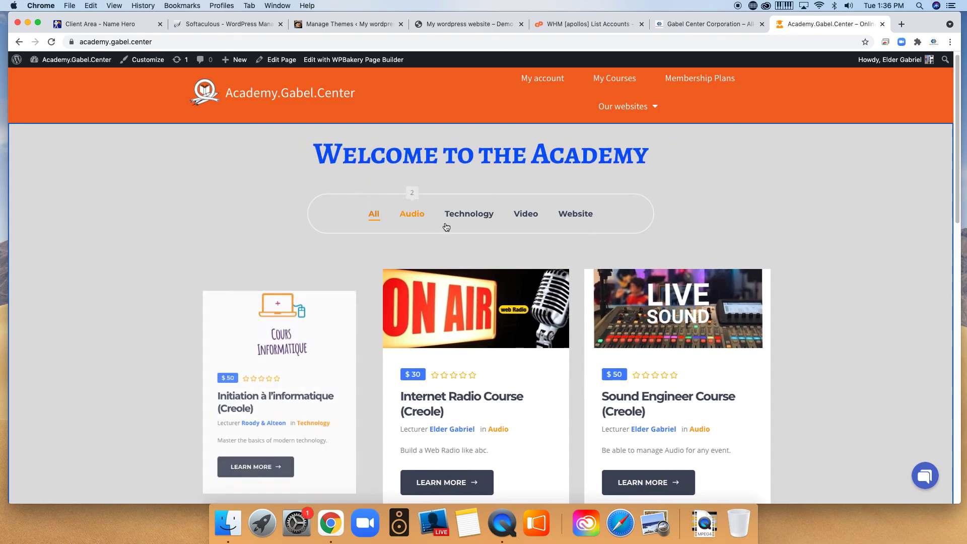
{"action": "scroll", "coordinate": [550, 235], "scroll_direction": "down", "scroll_amount": 1}
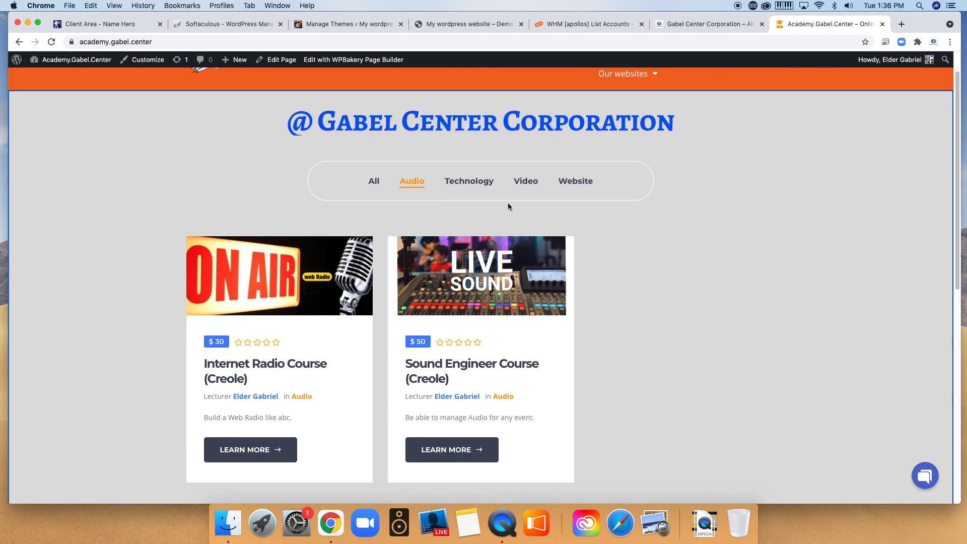
{"action": "left_click", "coordinate": [463, 182]}
{"action": "left_click", "coordinate": [534, 185]}
{"action": "left_click", "coordinate": [577, 183]}
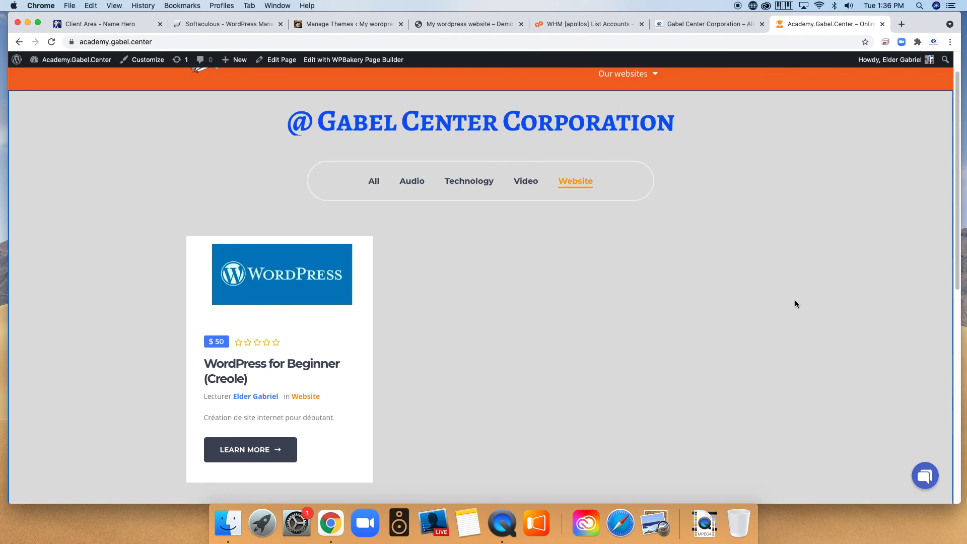
{"action": "scroll", "coordinate": [796, 302], "scroll_direction": "up", "scroll_amount": 1}
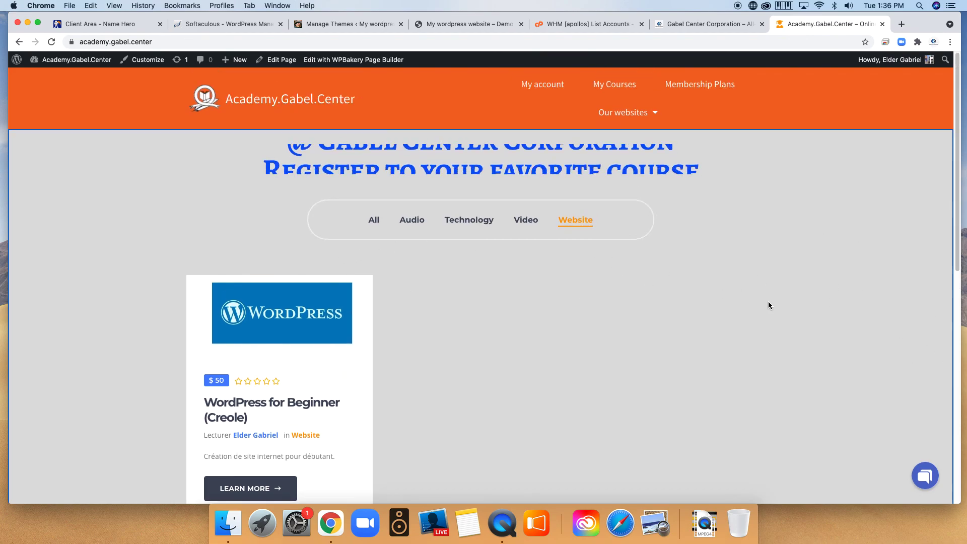